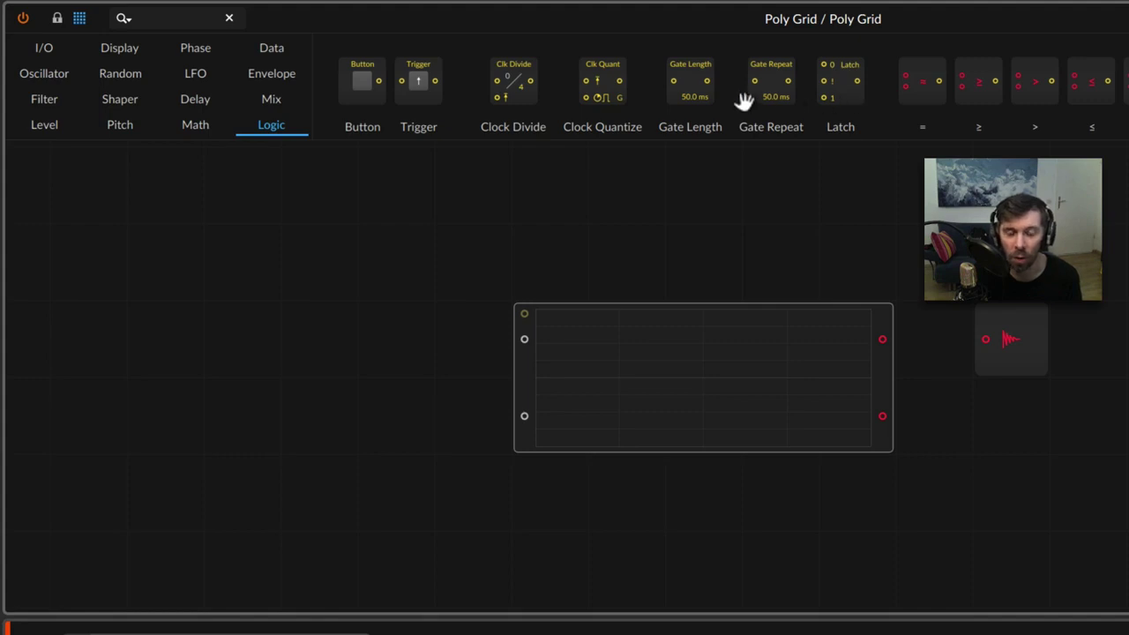
# Add a Button module wired to the oscilloscope's first input and toggle it on and off twice.
pyautogui.moveTo(372, 105)
pyautogui.mouseDown()
pyautogui.moveTo(247, 238)
pyautogui.moveTo(273, 331)
pyautogui.moveTo(530, 343)
pyautogui.mouseUp()
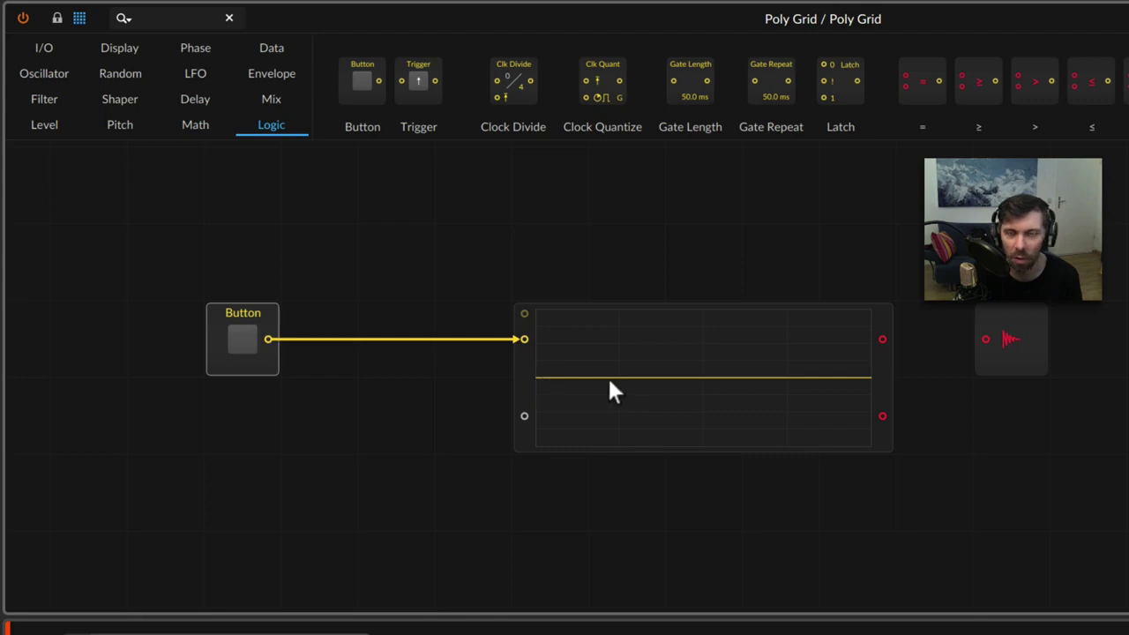
pyautogui.click(244, 339)
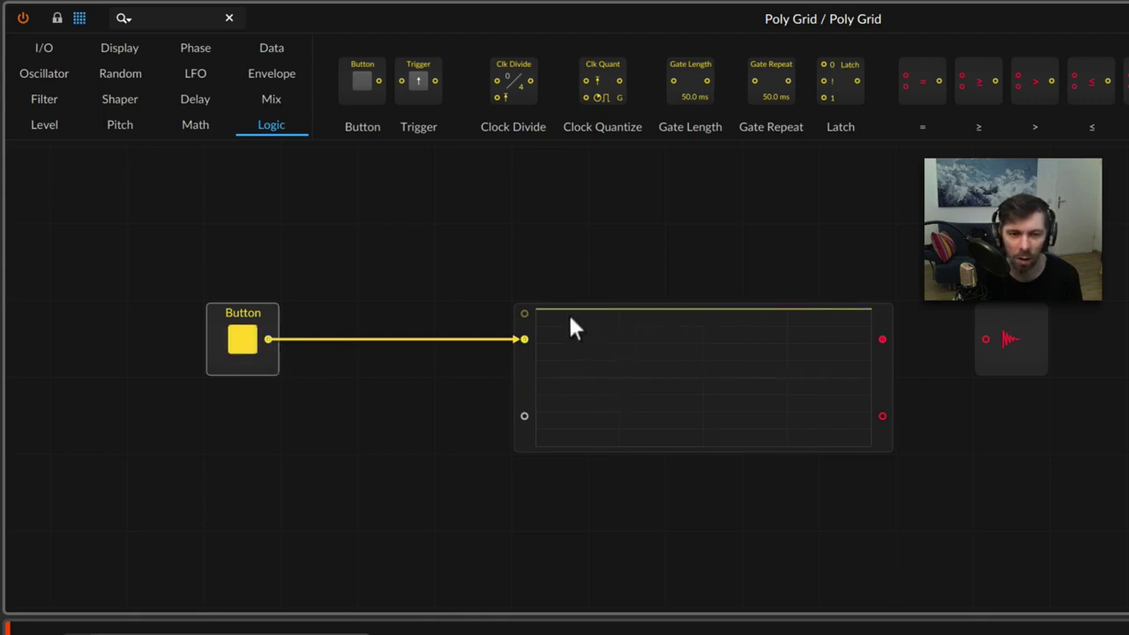
pyautogui.click(259, 335)
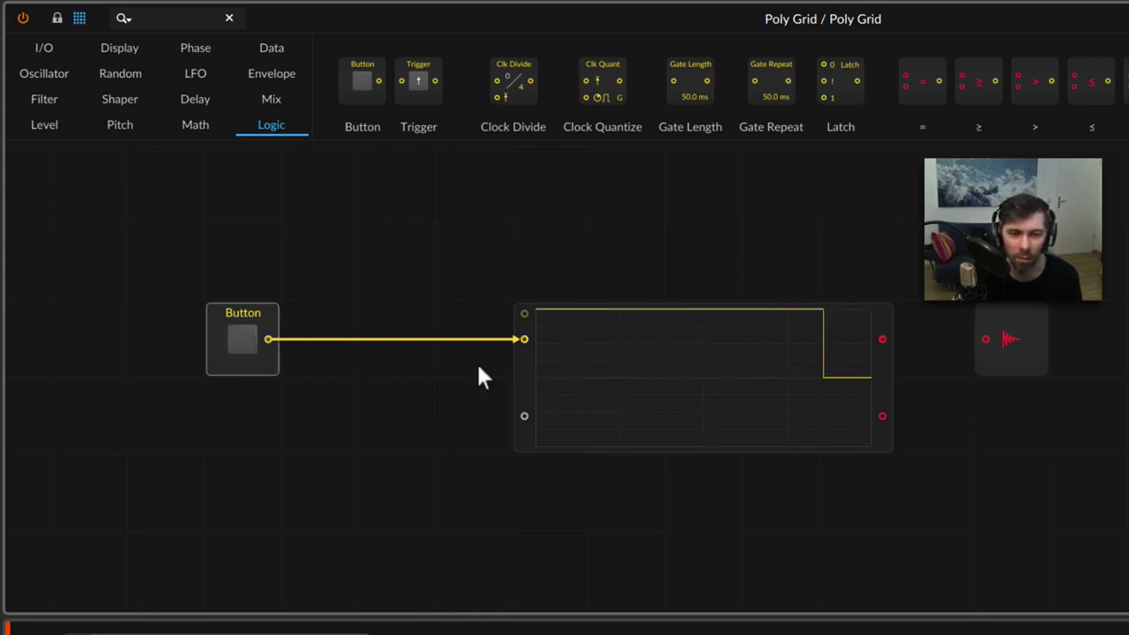
pyautogui.click(243, 341)
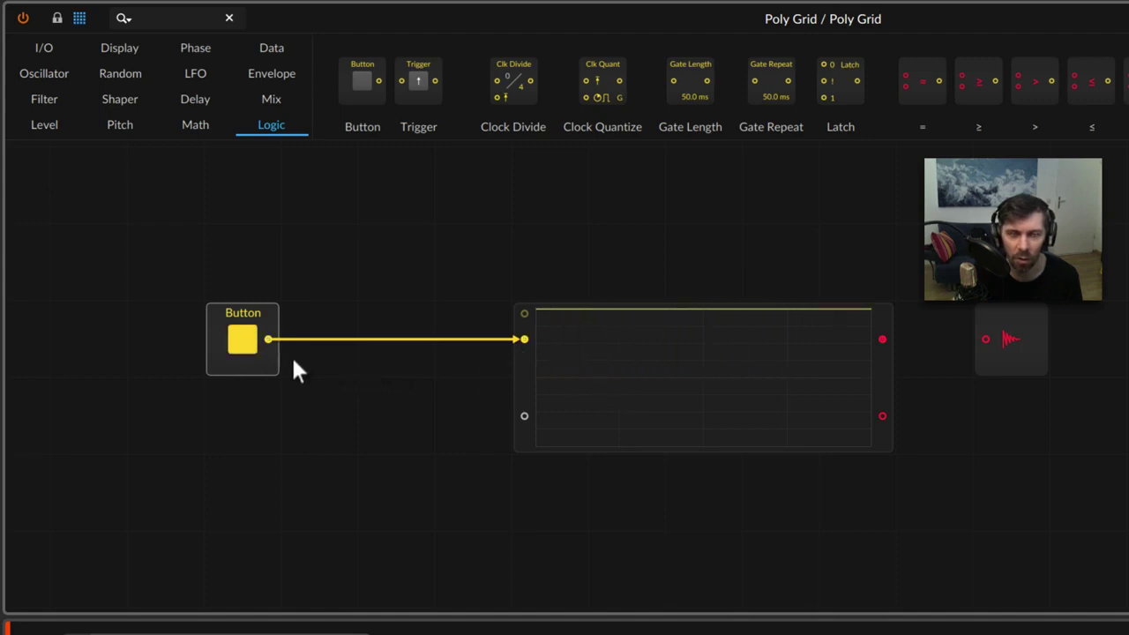
pyautogui.click(256, 353)
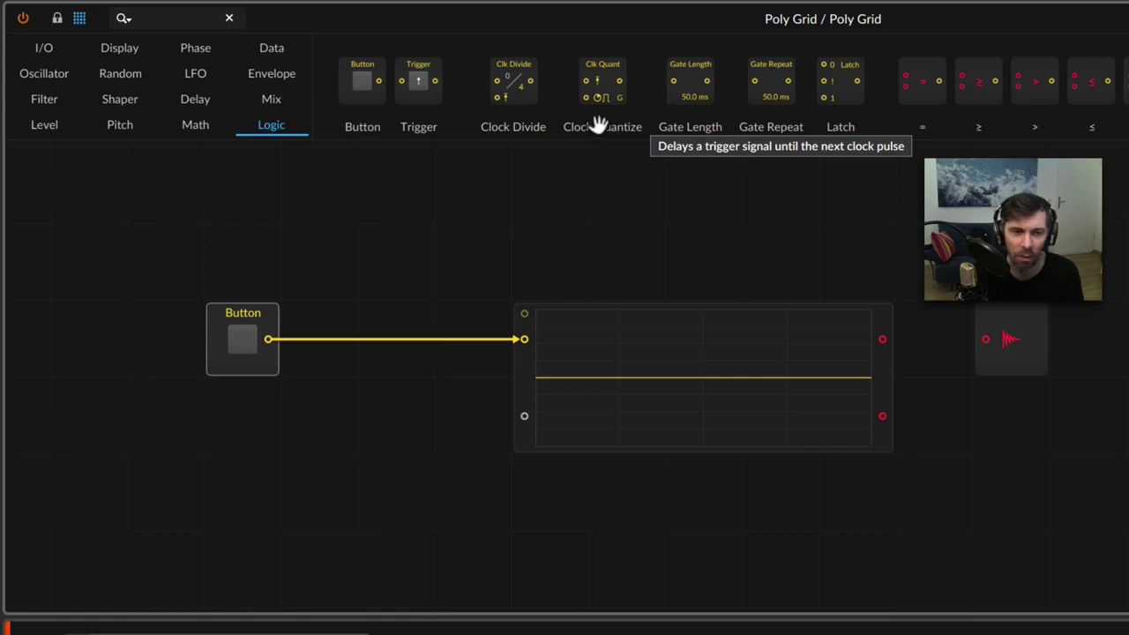
# Add a Trigger module directly beneath the Button and toggle the Button repeatedly to compare its gate signal.
pyautogui.moveTo(429, 104); pyautogui.dragTo(265, 409)
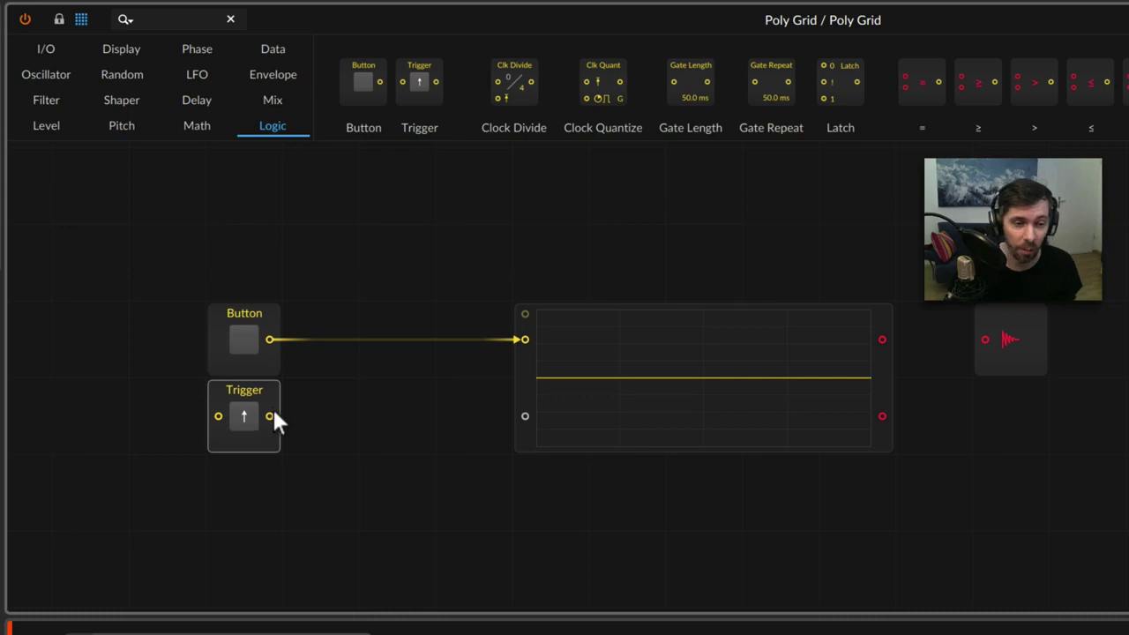
pyautogui.click(246, 346)
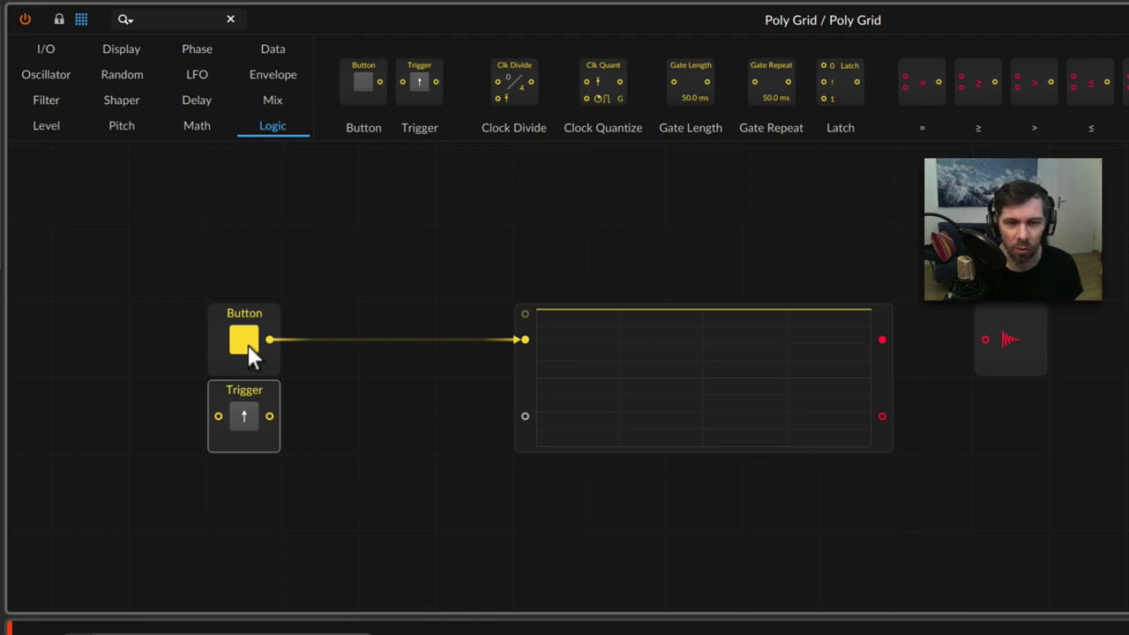
pyautogui.click(247, 346)
pyautogui.click(247, 344)
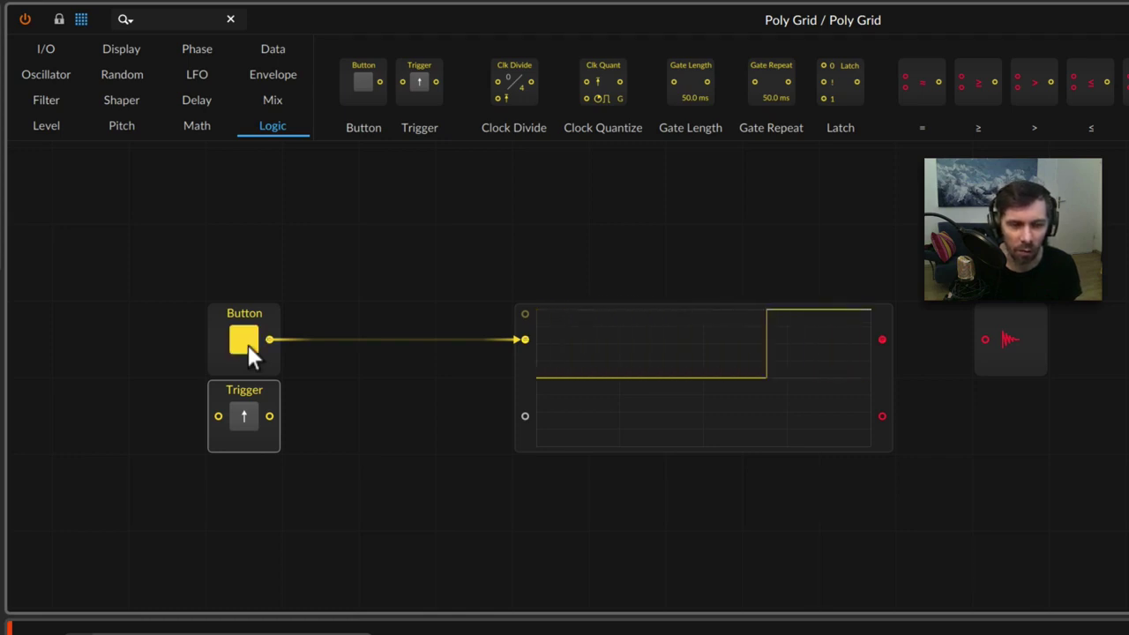
pyautogui.click(250, 346)
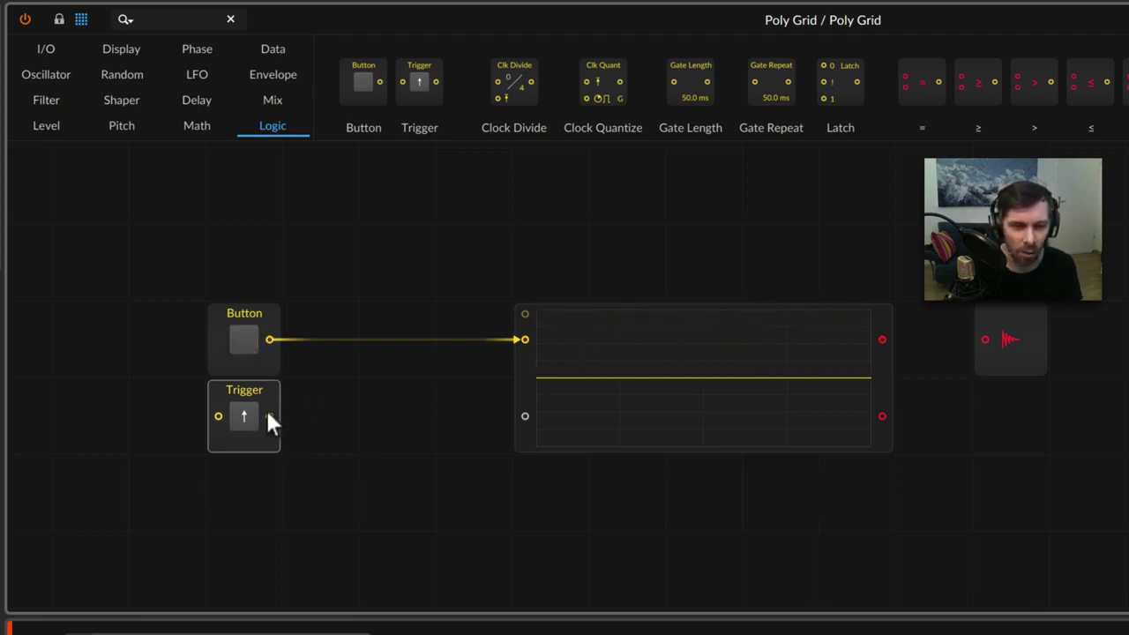
# Connect the Trigger's output to the oscilloscope's first input in place of the Button and fire it repeatedly.
pyautogui.moveTo(269, 415); pyautogui.dragTo(525, 341)
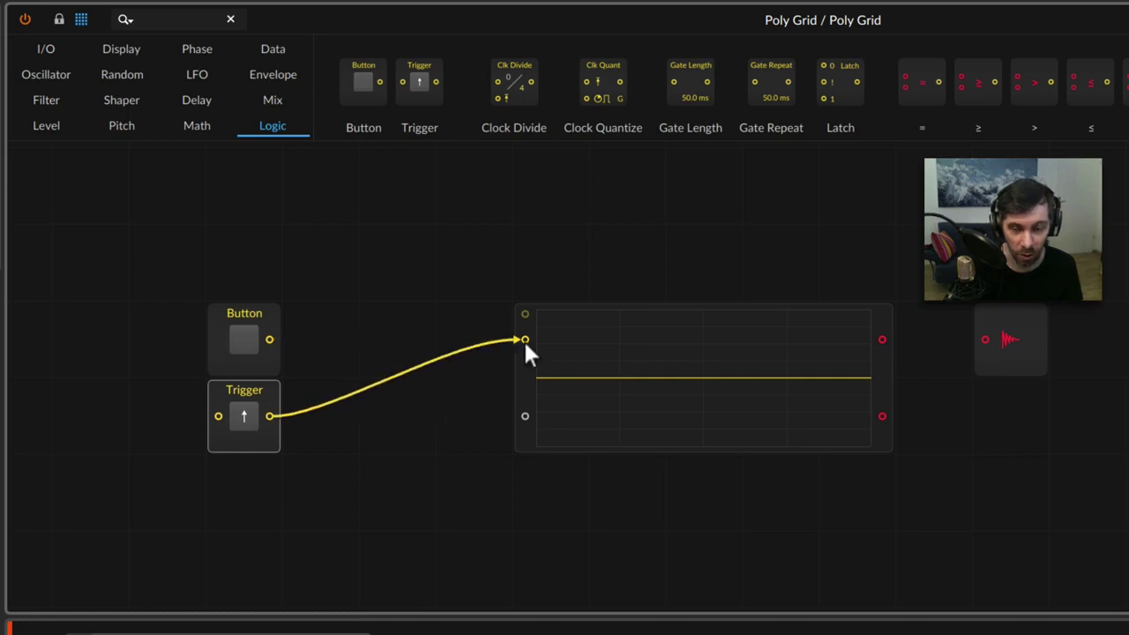
pyautogui.click(246, 414)
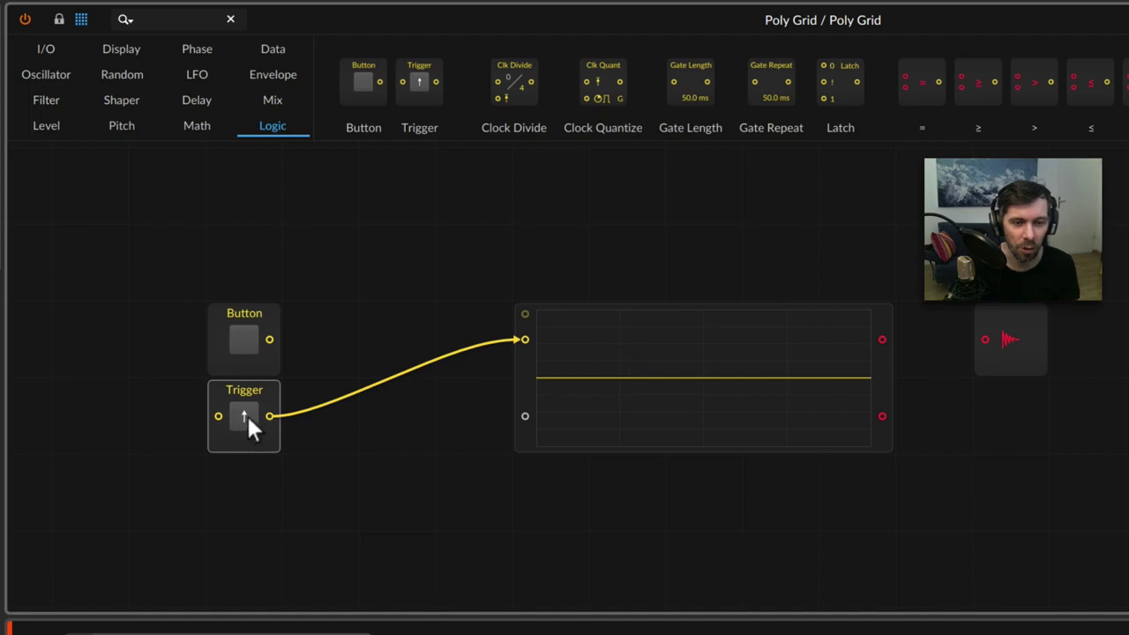
pyautogui.click(246, 413)
pyautogui.click(247, 414)
pyautogui.click(247, 414)
pyautogui.click(247, 414)
pyautogui.click(247, 415)
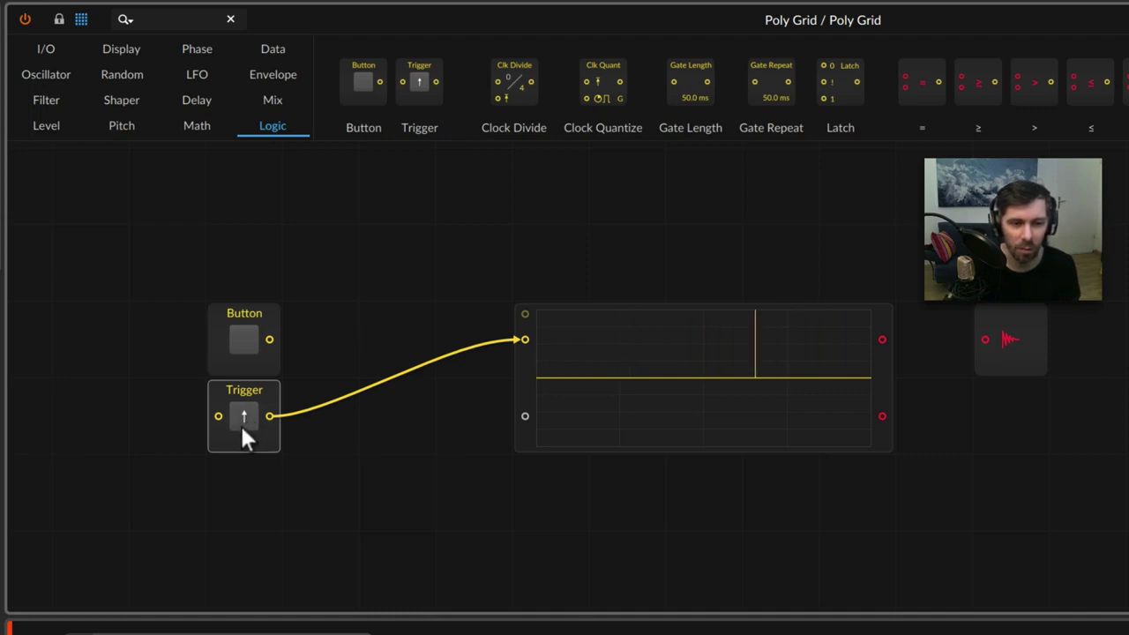
pyautogui.click(246, 413)
pyautogui.click(246, 414)
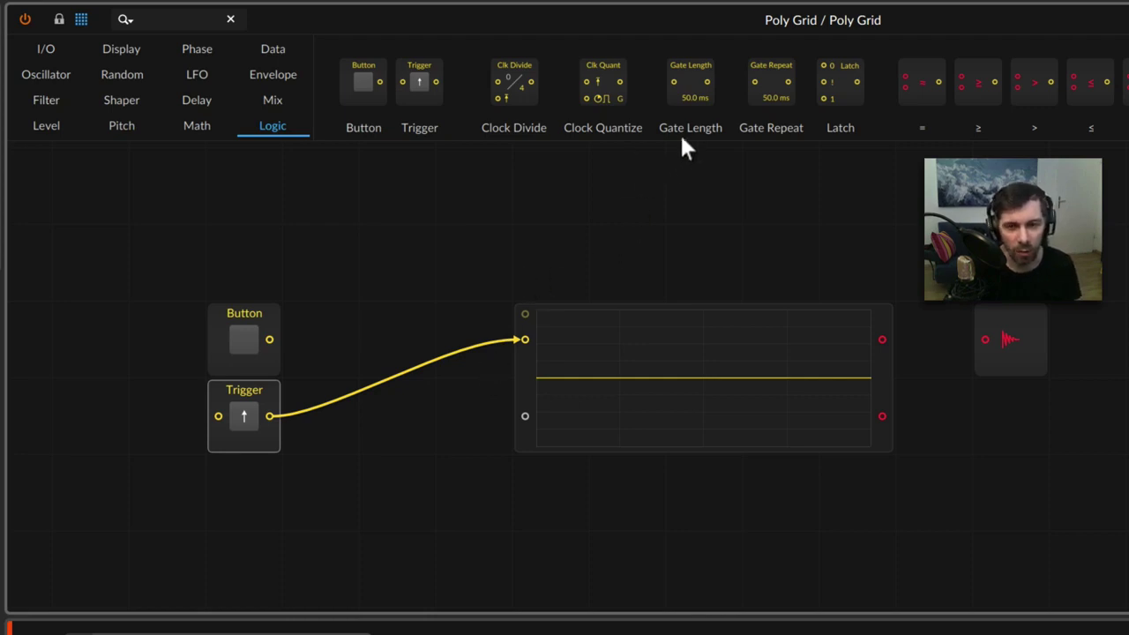
# Insert a Gate Length module between the Trigger and the oscilloscope and fire the Trigger with lengths of 304 ms and 104 ms.
pyautogui.moveTo(680, 141); pyautogui.dragTo(291, 412)
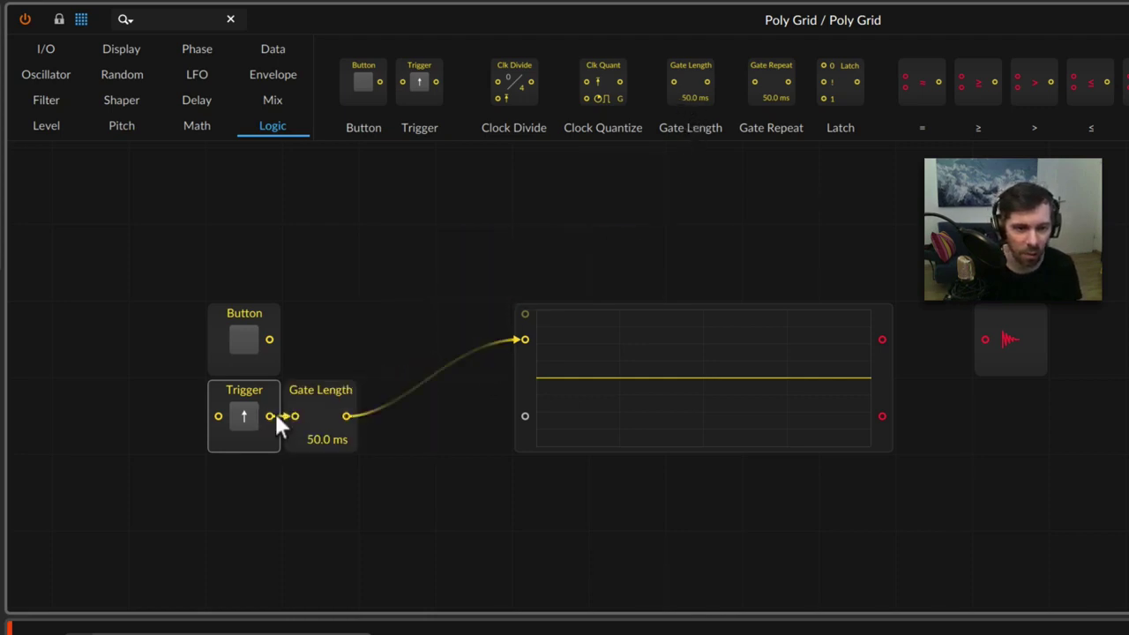
pyautogui.click(328, 399)
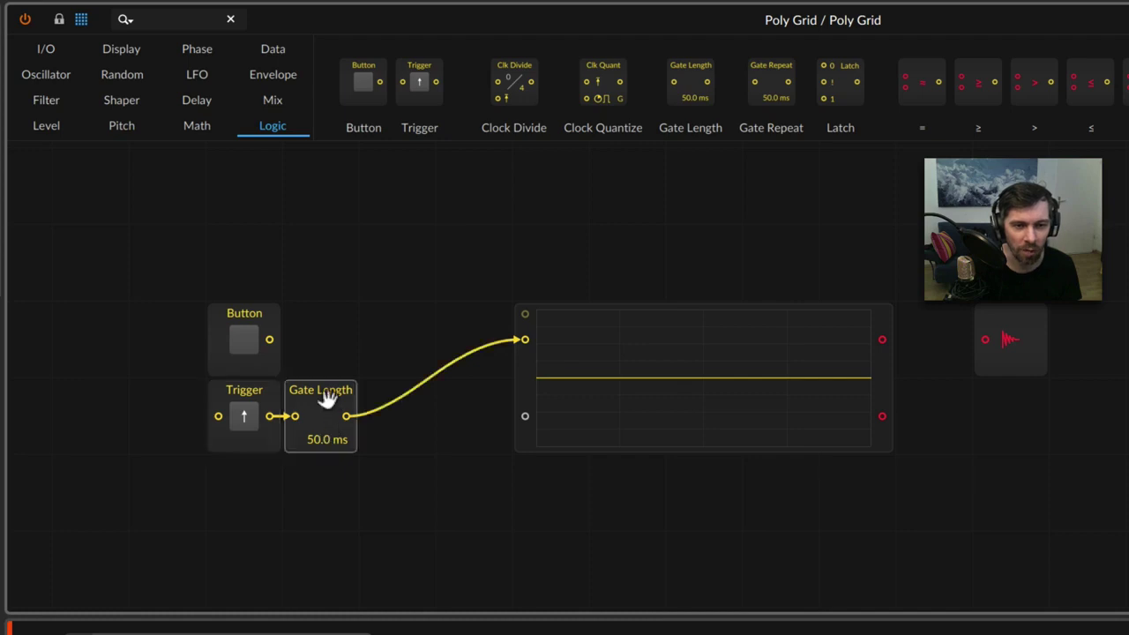
pyautogui.moveTo(311, 450); pyautogui.dragTo(316, 401)
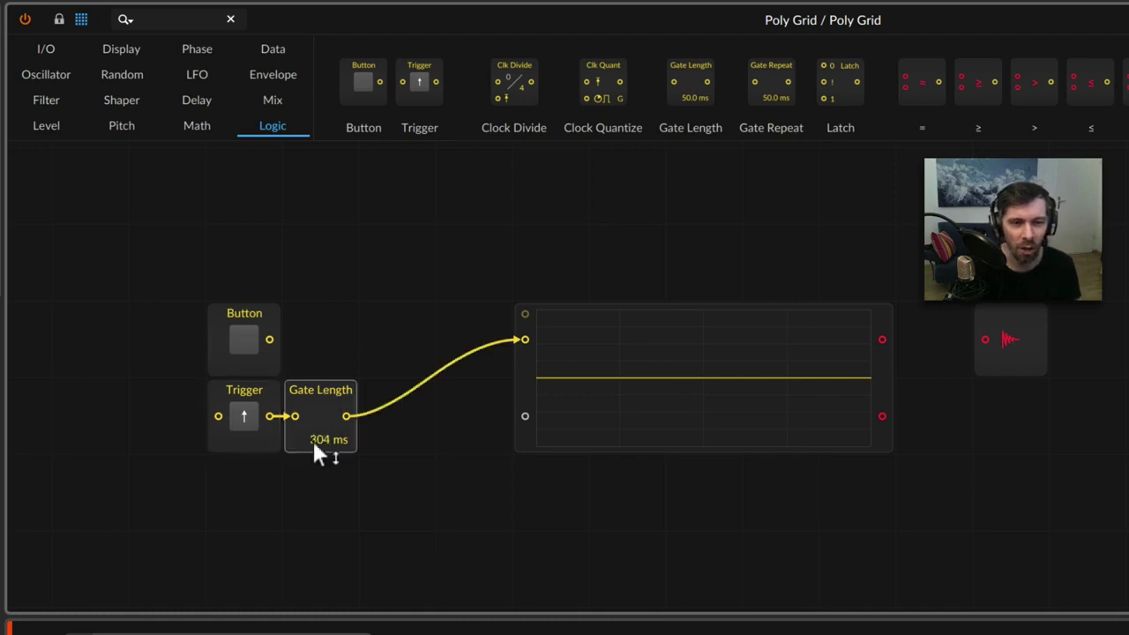
pyautogui.click(243, 416)
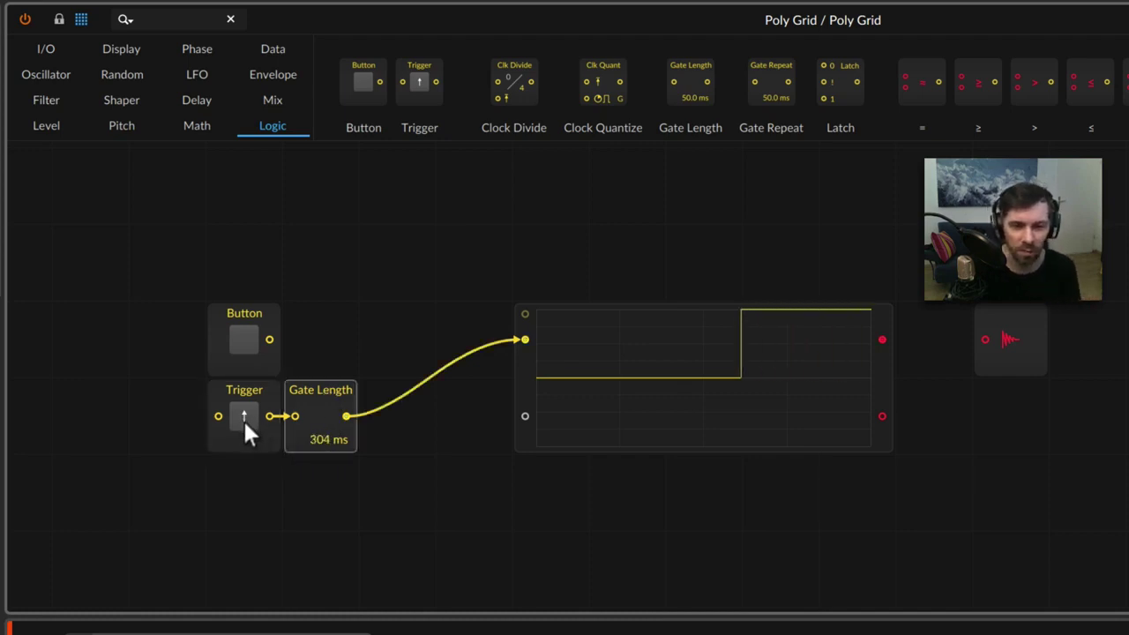
pyautogui.moveTo(321, 447)
pyautogui.mouseDown()
pyautogui.moveTo(320, 388)
pyautogui.moveTo(320, 460)
pyautogui.mouseUp()
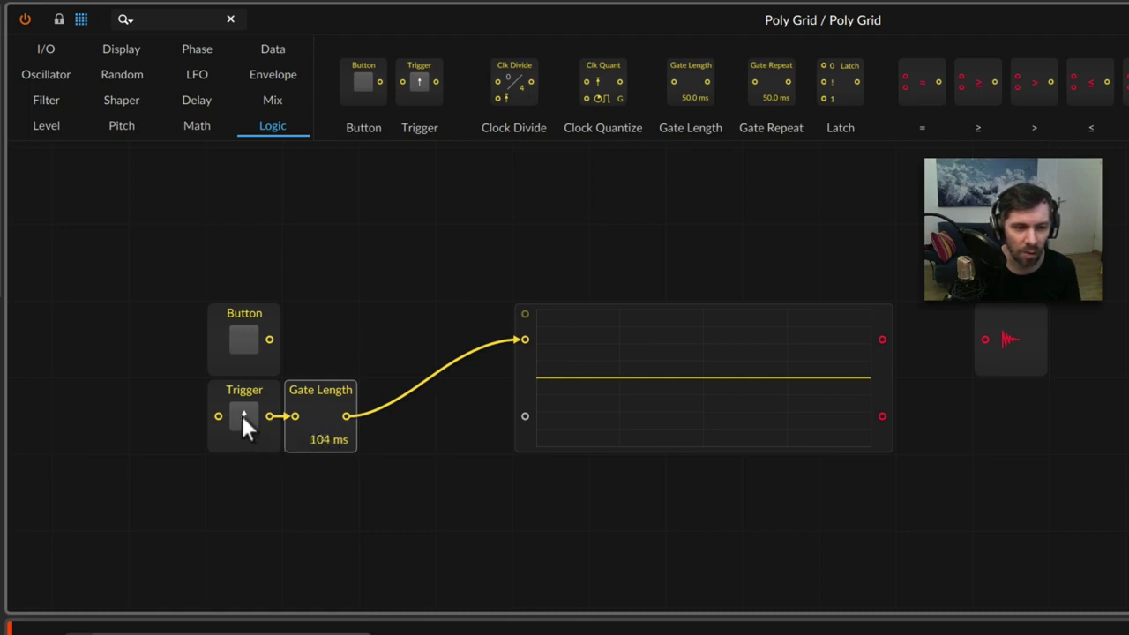
pyautogui.click(243, 413)
pyautogui.click(246, 410)
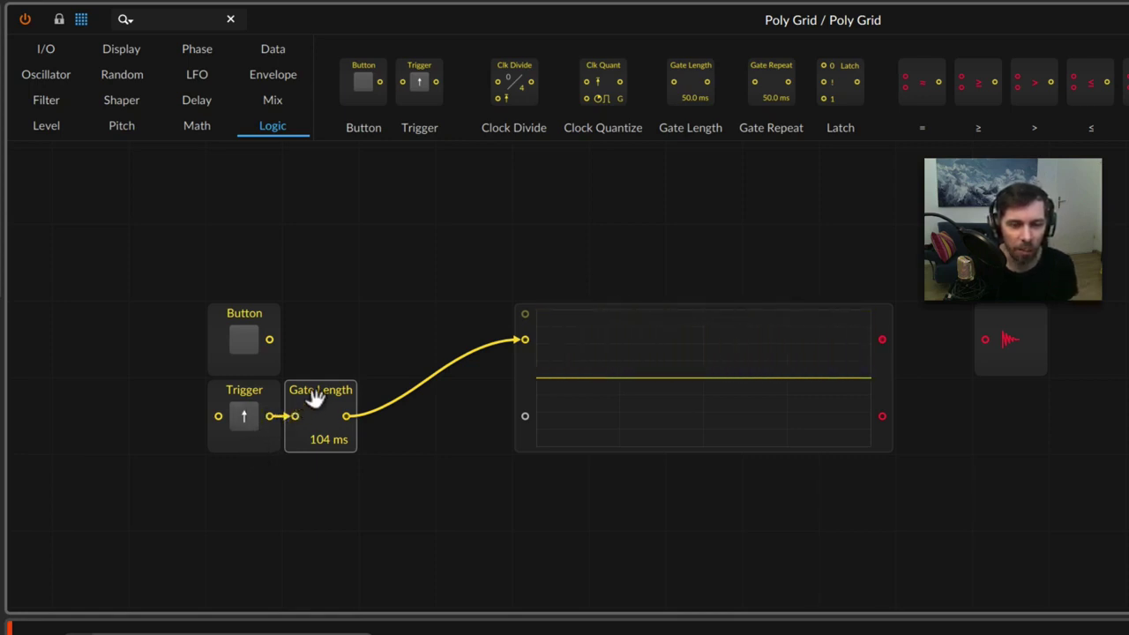
# Disconnect the Trigger from Gate Length, wire the Button directly to the oscilloscope's first input, and toggle the Button on and off.
pyautogui.moveTo(315, 399); pyautogui.dragTo(393, 399)
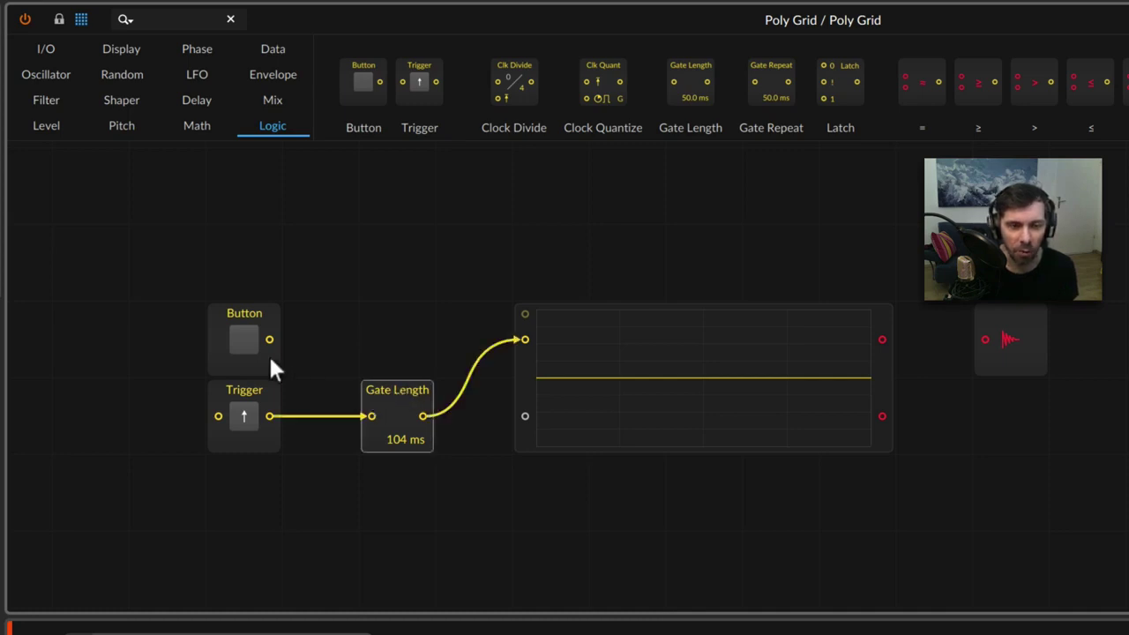
pyautogui.moveTo(371, 416); pyautogui.dragTo(419, 422)
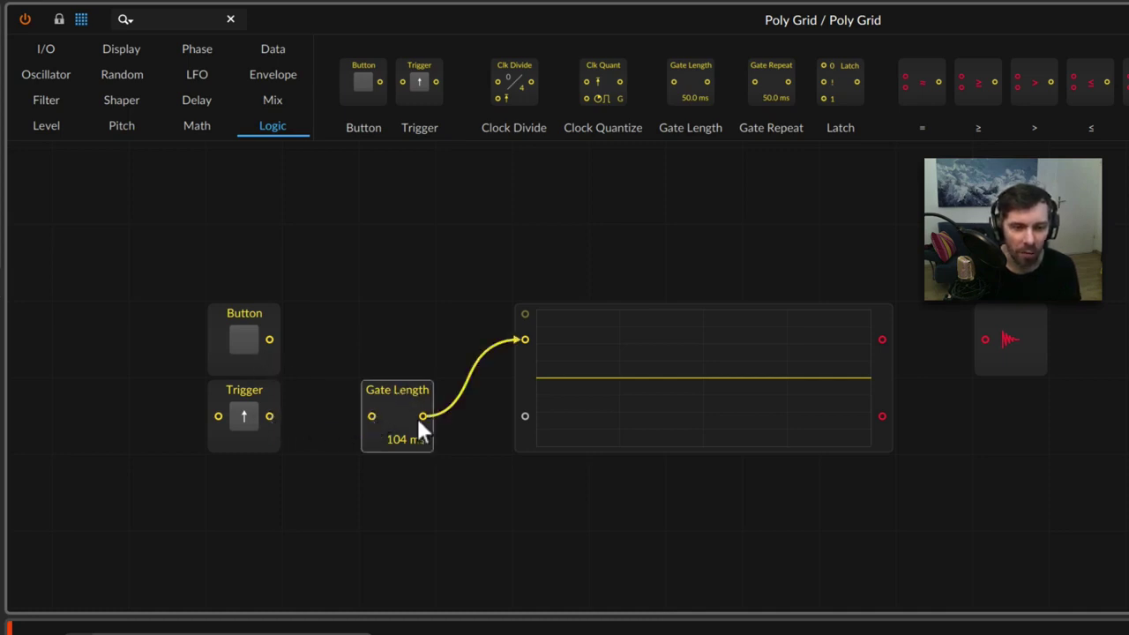
pyautogui.moveTo(269, 340); pyautogui.dragTo(525, 339)
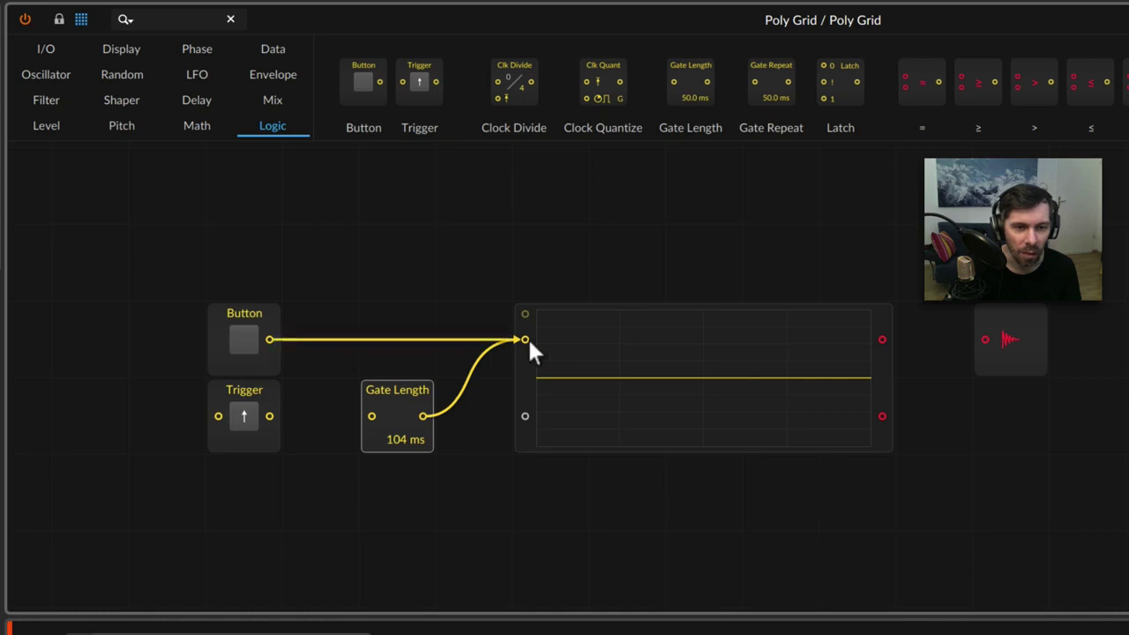
pyautogui.click(247, 358)
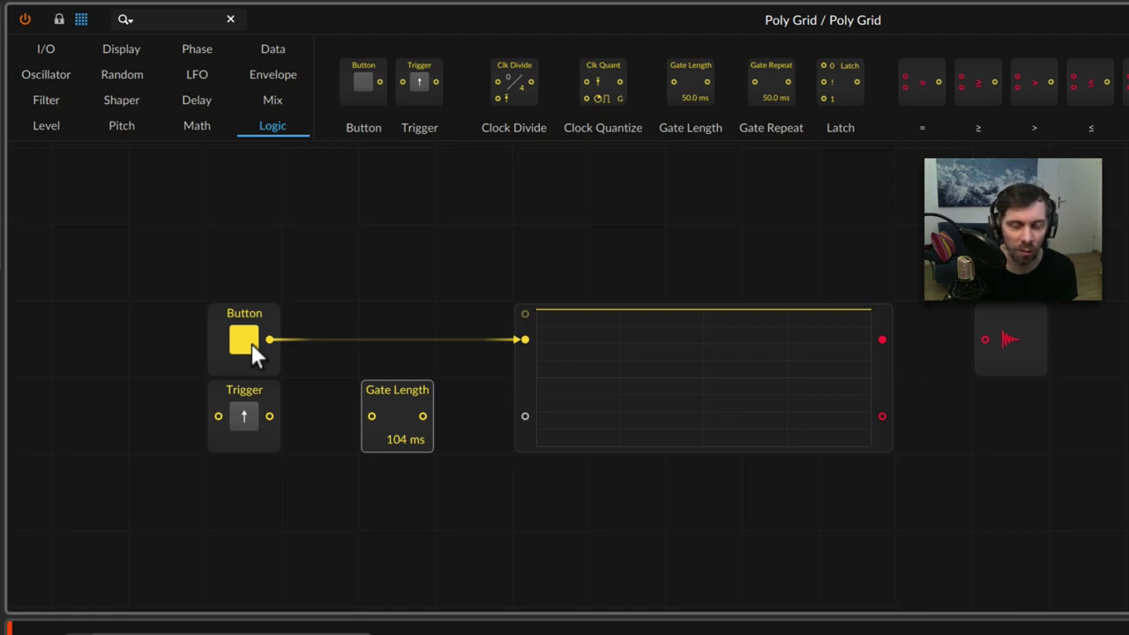
pyautogui.click(247, 358)
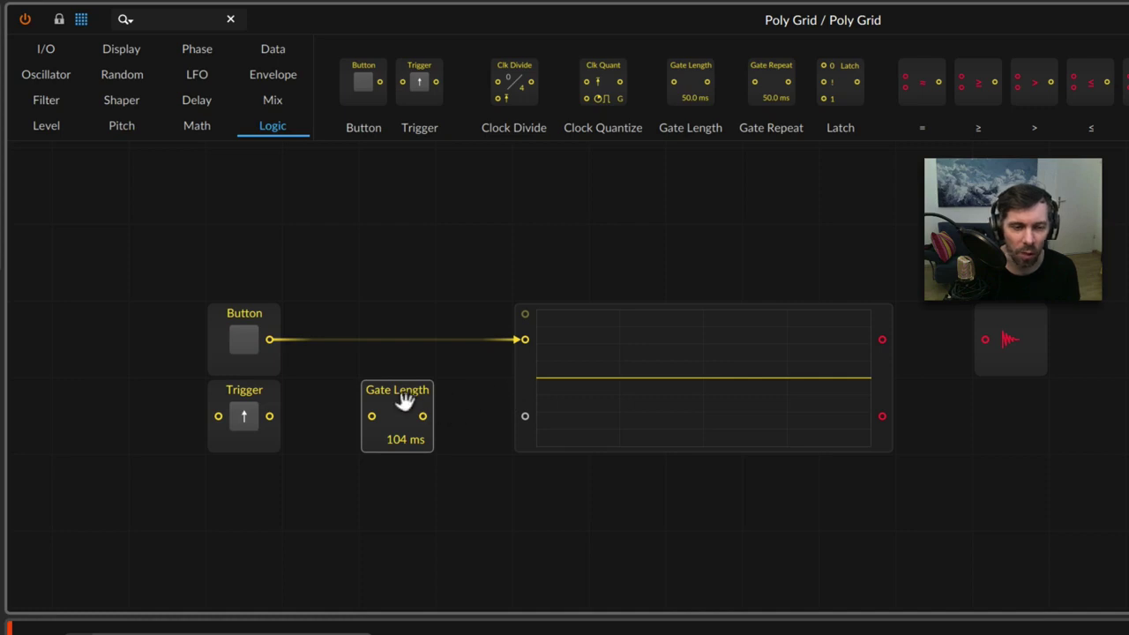
# Move Gate Length between the Button and the oscilloscope, and toggle the Button with gate lengths of 30.4 ms and 215 ms.
pyautogui.moveTo(403, 395); pyautogui.dragTo(322, 389)
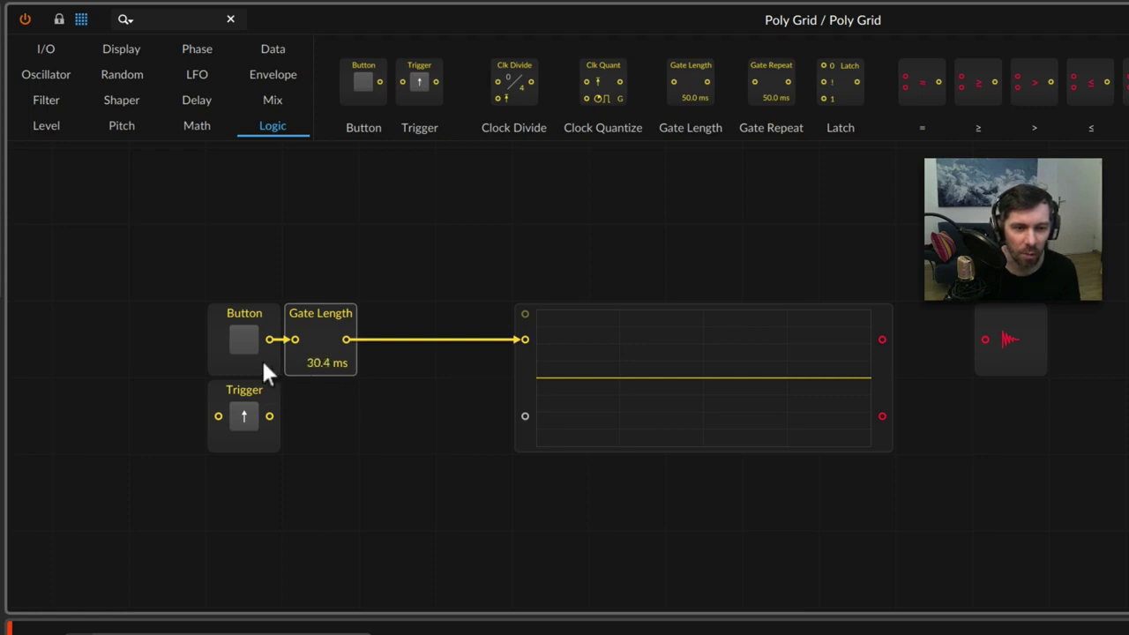
pyautogui.click(245, 344)
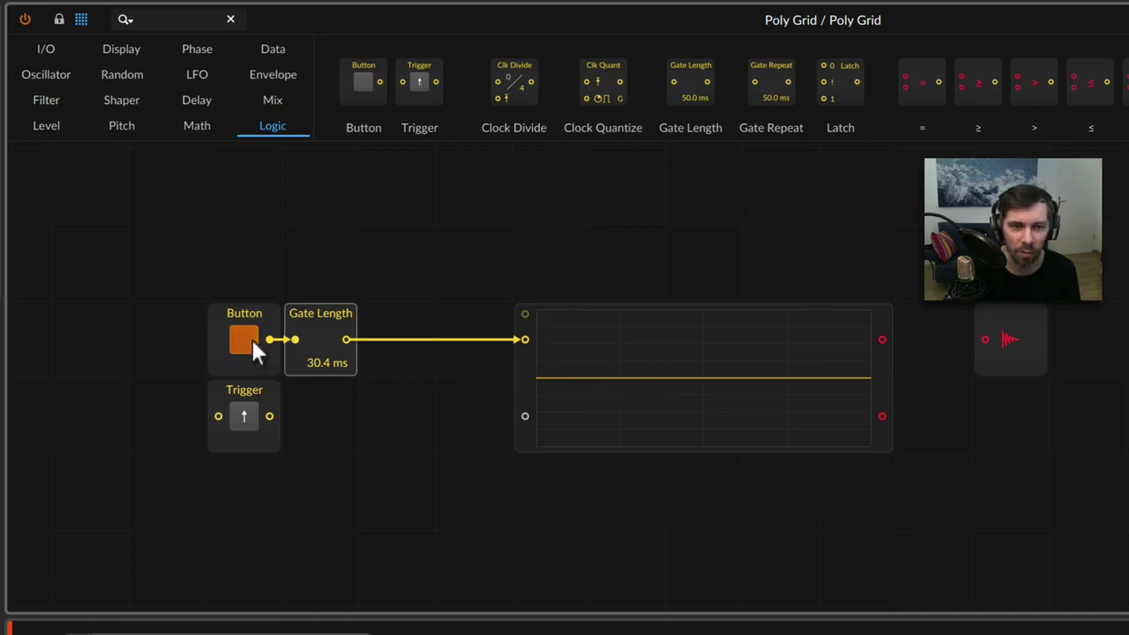
pyautogui.click(252, 345)
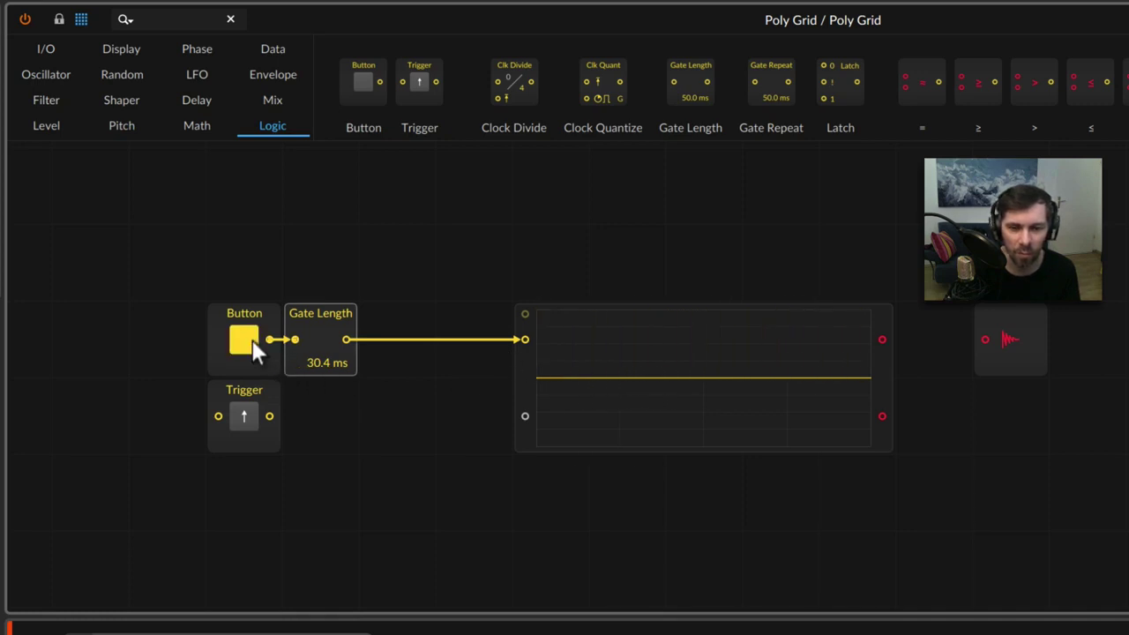
pyautogui.click(250, 348)
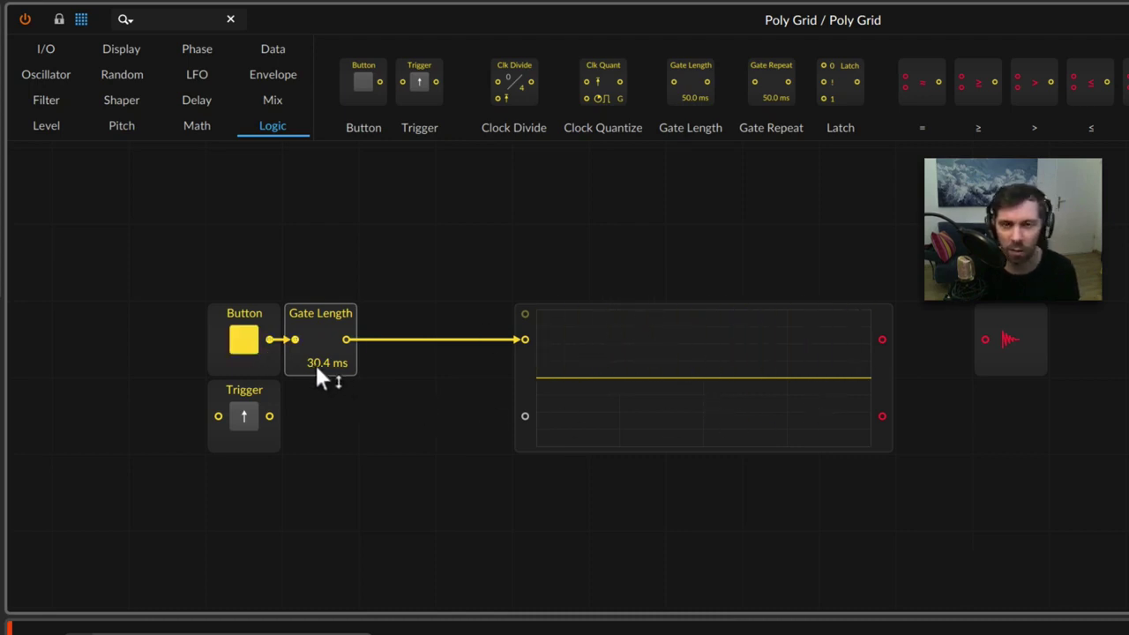
pyautogui.moveTo(317, 370); pyautogui.dragTo(320, 370)
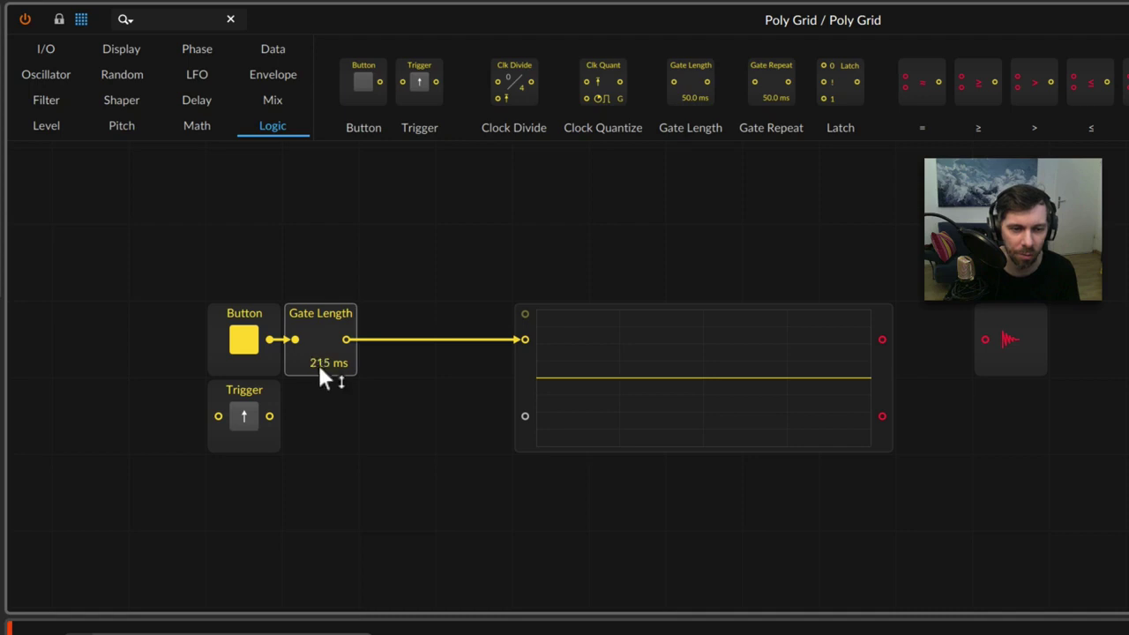
pyautogui.click(249, 344)
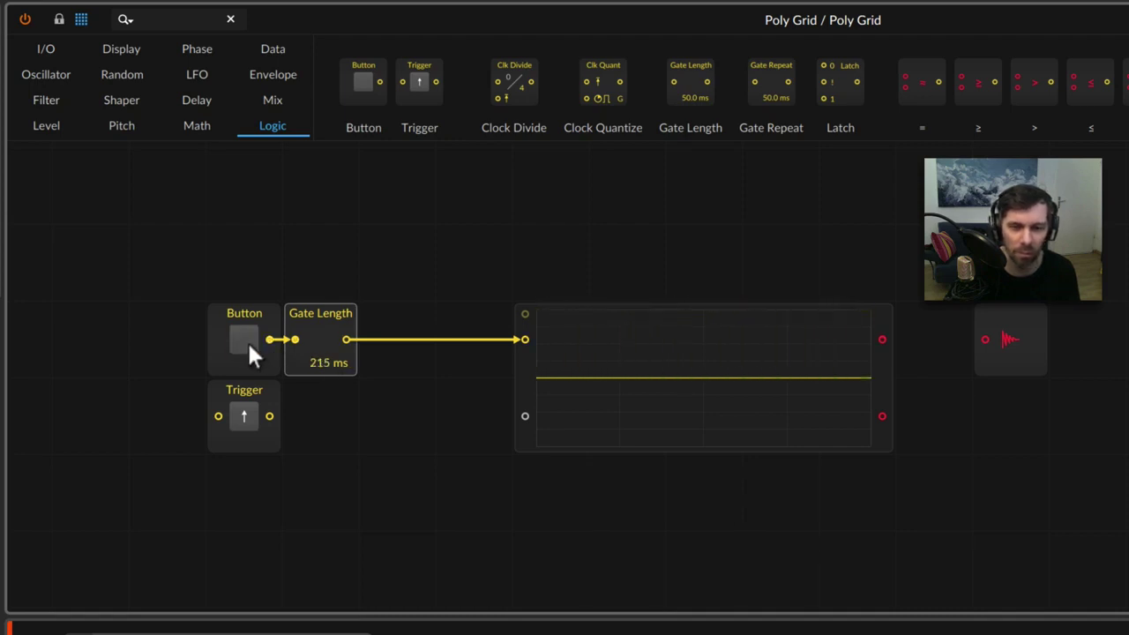
# Disconnect Gate Length from the Button and the oscilloscope and park it in the empty grid area above them.
pyautogui.moveTo(320, 322); pyautogui.dragTo(396, 323)
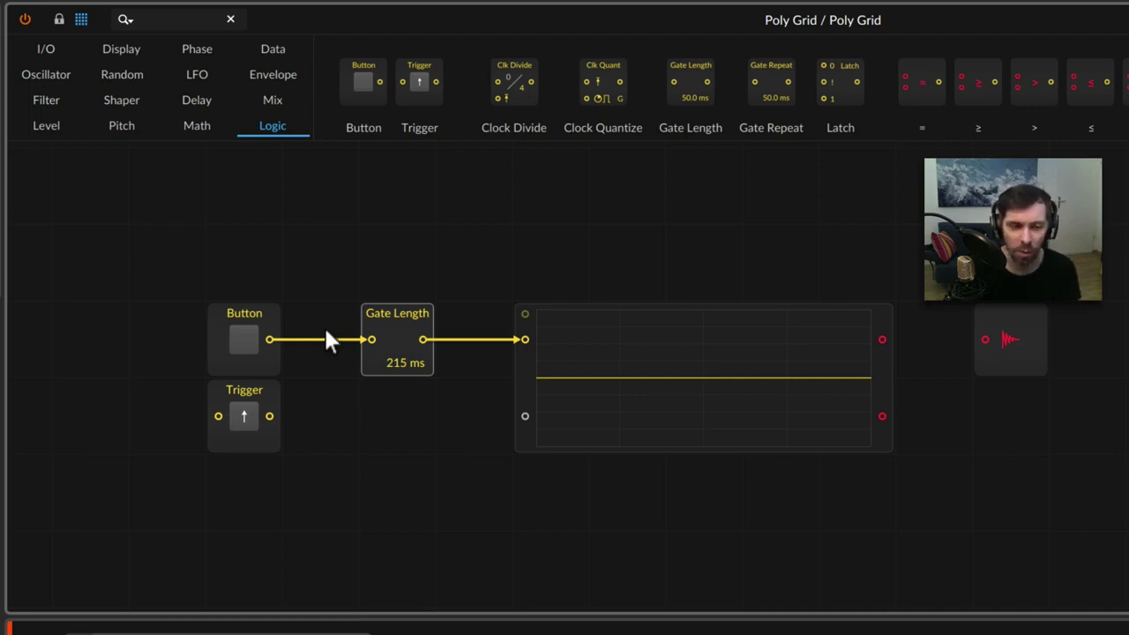
pyautogui.moveTo(390, 328); pyautogui.dragTo(386, 406)
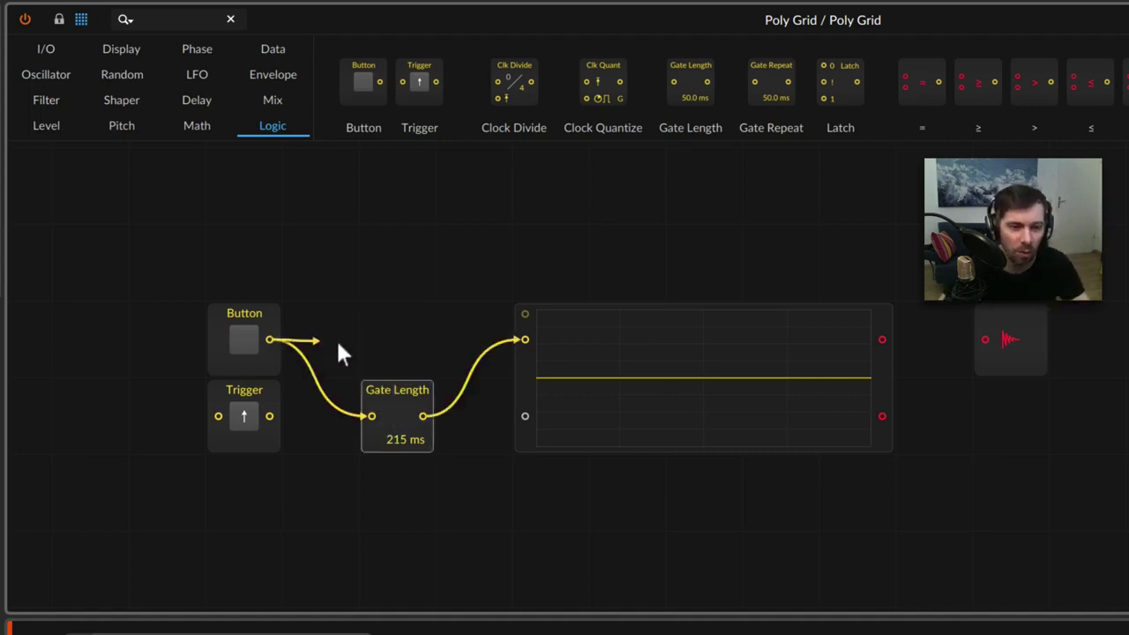
pyautogui.click(338, 407)
pyautogui.click(474, 375)
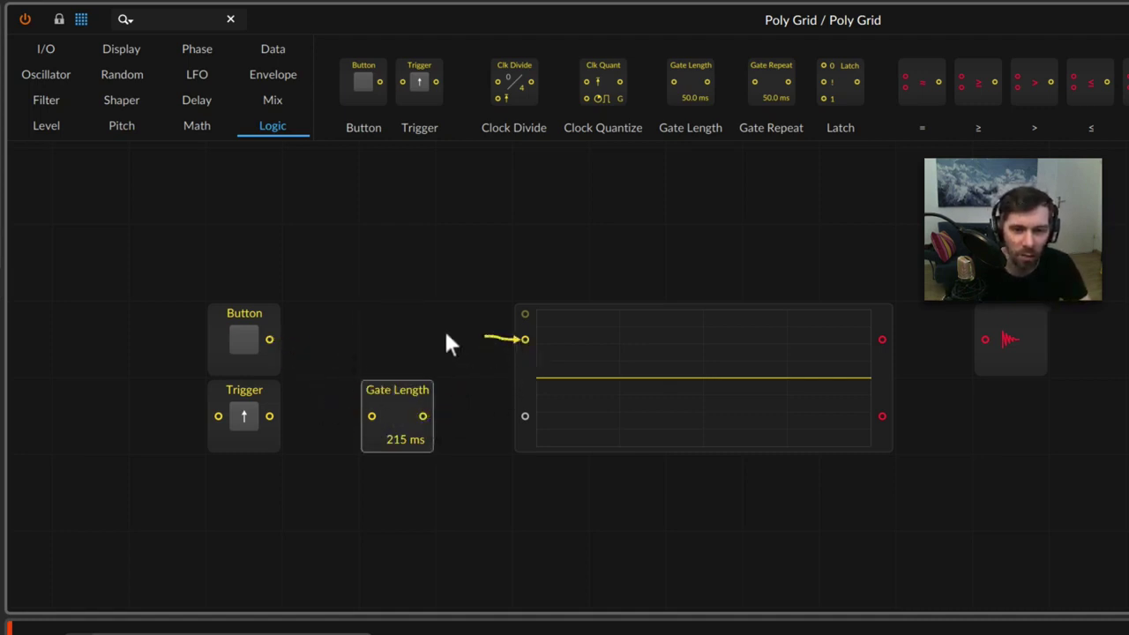
pyautogui.moveTo(393, 390); pyautogui.dragTo(395, 160)
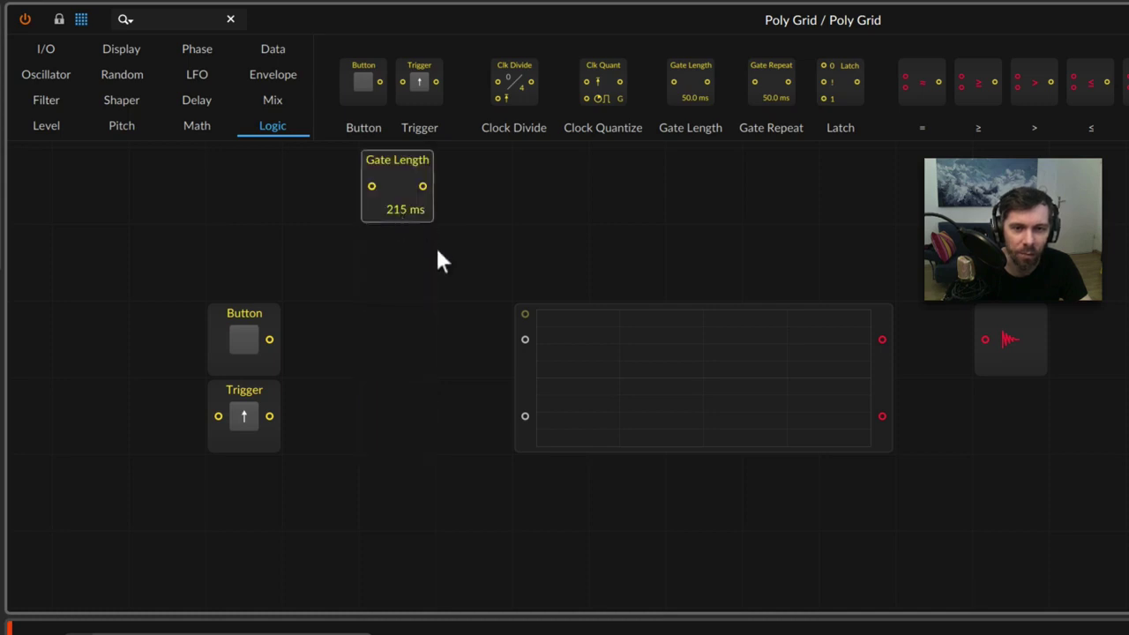
# Insert a Gate Repeat module between the Button and the oscilloscope's first input and switch the Button on.
pyautogui.moveTo(761, 97)
pyautogui.mouseDown()
pyautogui.moveTo(438, 302)
pyautogui.moveTo(353, 397)
pyautogui.moveTo(319, 416)
pyautogui.moveTo(319, 353)
pyautogui.moveTo(306, 345)
pyautogui.moveTo(525, 340)
pyautogui.mouseUp()
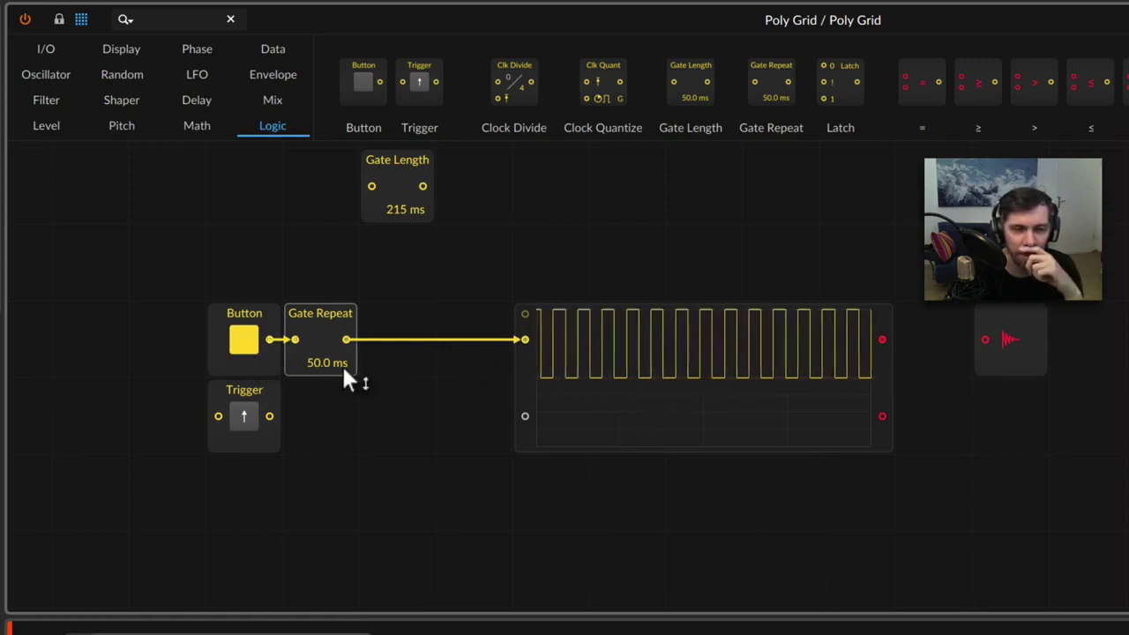
# Set Gate Repeat to 48.1 ms and insert an Attenuate module at 0 % between the oscilloscope and the audio output.
pyautogui.moveTo(341, 363)
pyautogui.mouseDown()
pyautogui.moveTo(331, 340)
pyautogui.moveTo(315, 441)
pyautogui.moveTo(345, 363)
pyautogui.mouseUp()
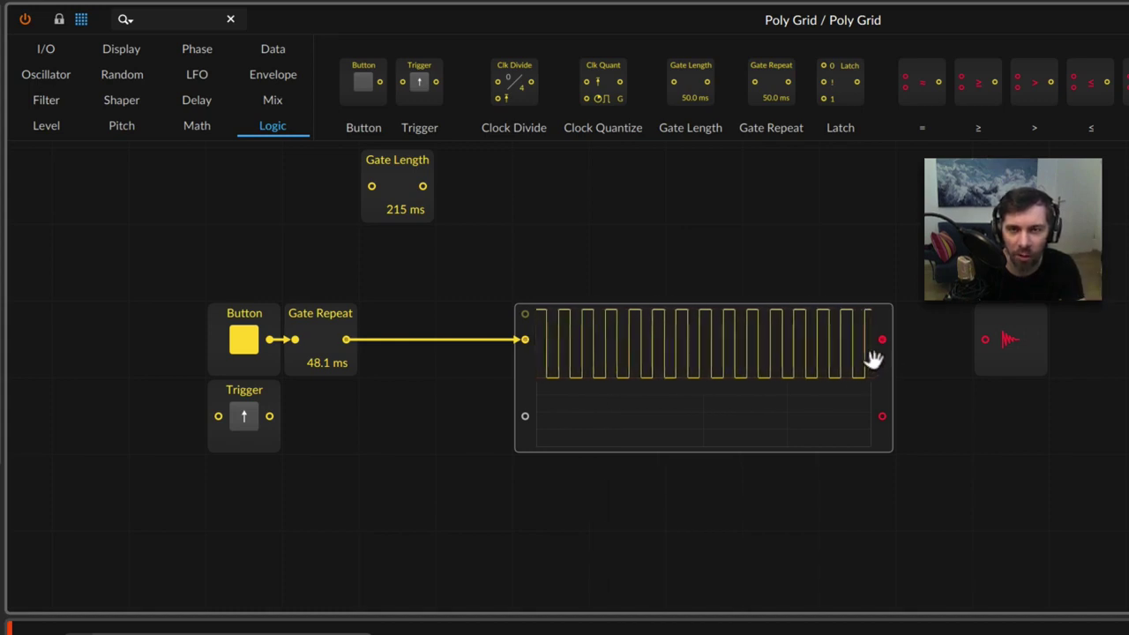
pyautogui.click(171, 18)
pyautogui.write('atte')
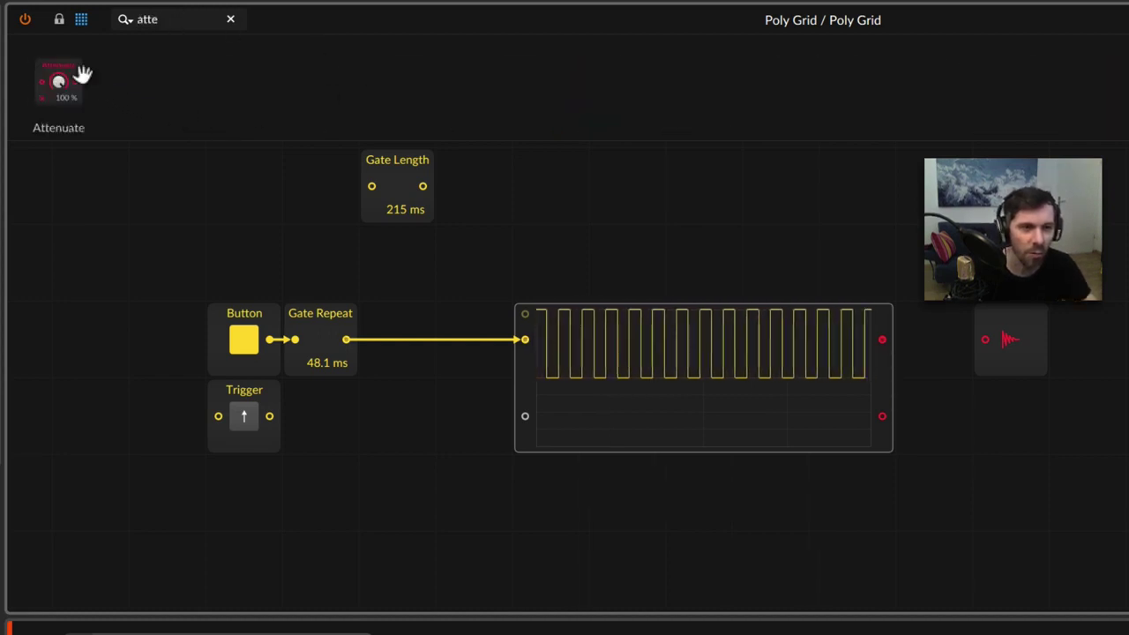
pyautogui.moveTo(82, 75); pyautogui.dragTo(916, 343)
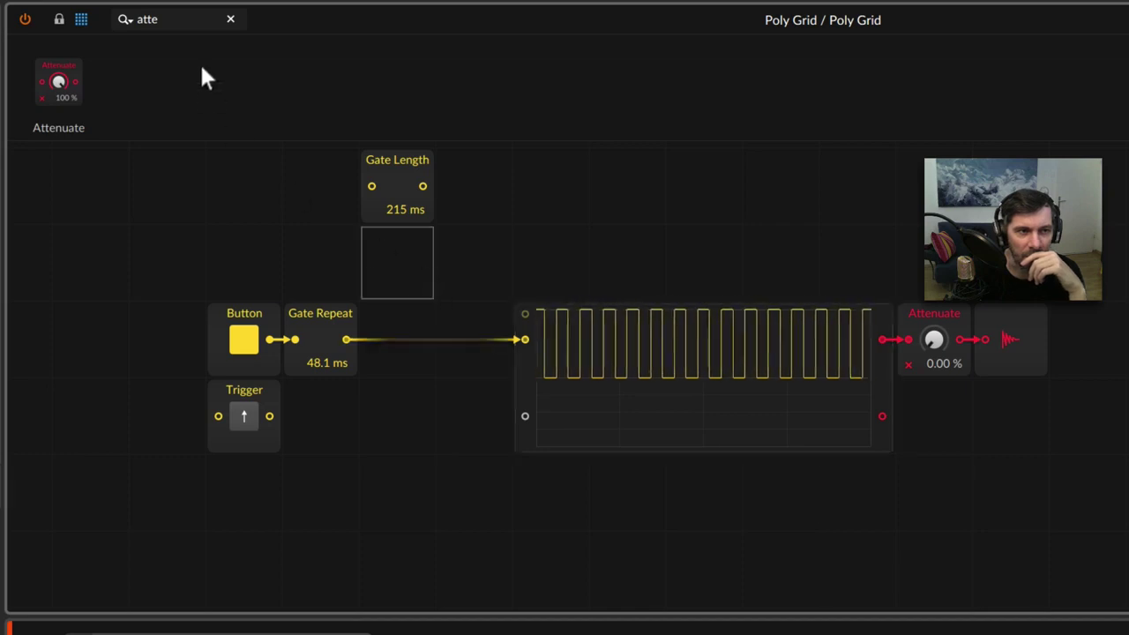
# Insert a Uni→Bi module between Gate Repeat and the oscilloscope and adjust the Attenuate level to audition the bipolar signal.
pyautogui.click(231, 17)
pyautogui.click(62, 129)
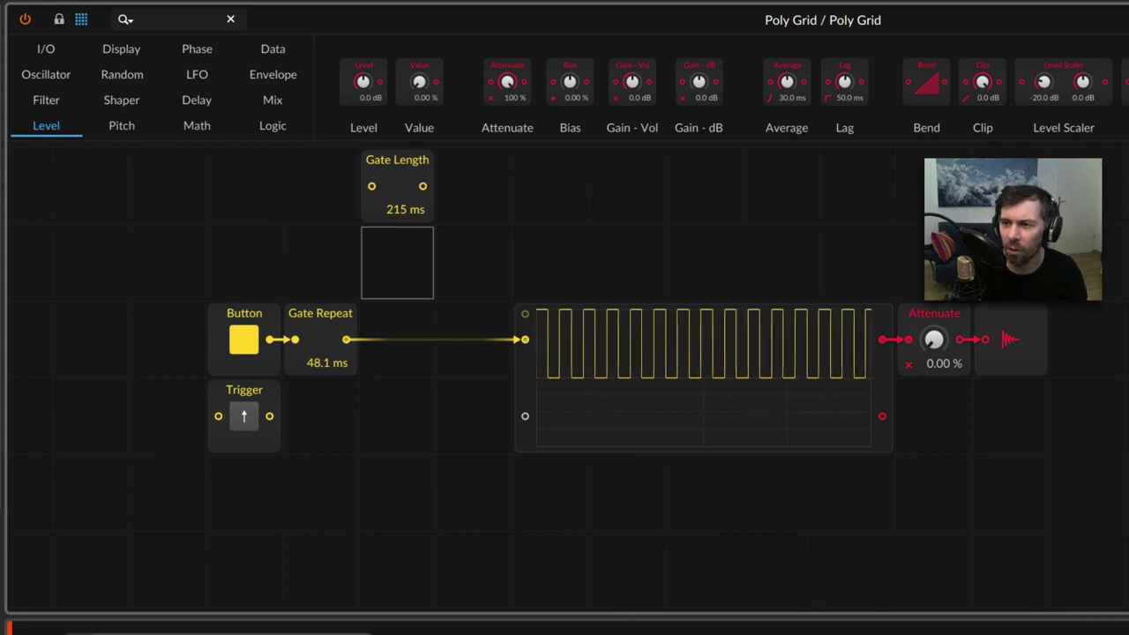
pyautogui.moveTo(1121, 81); pyautogui.dragTo(348, 348)
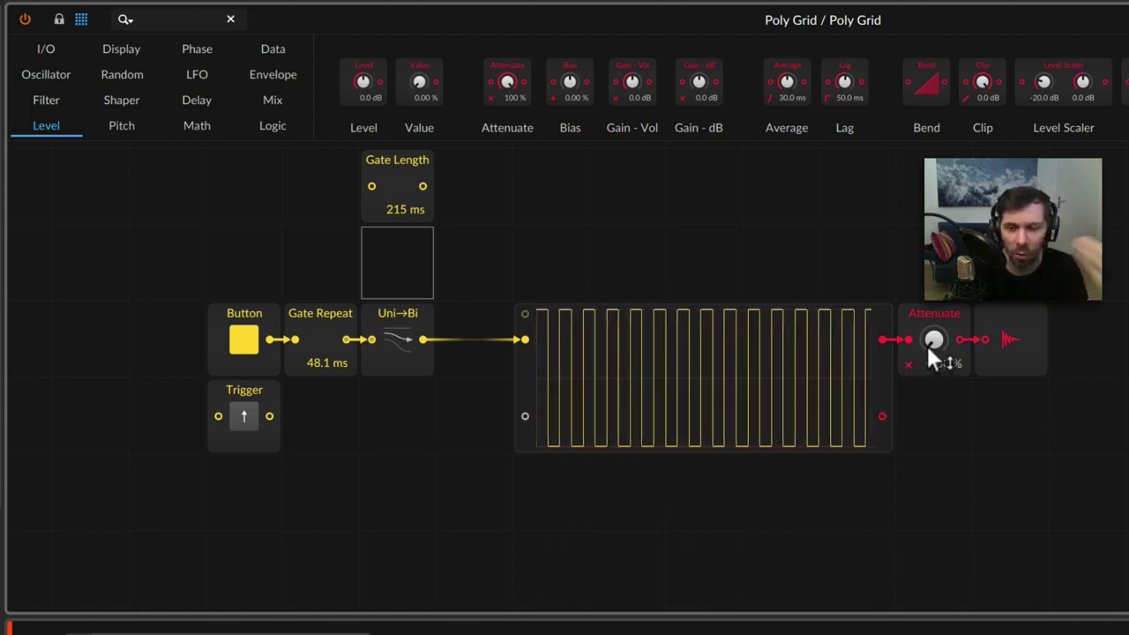
pyautogui.moveTo(932, 339)
pyautogui.mouseDown()
pyautogui.moveTo(931, 264)
pyautogui.moveTo(931, 326)
pyautogui.mouseUp()
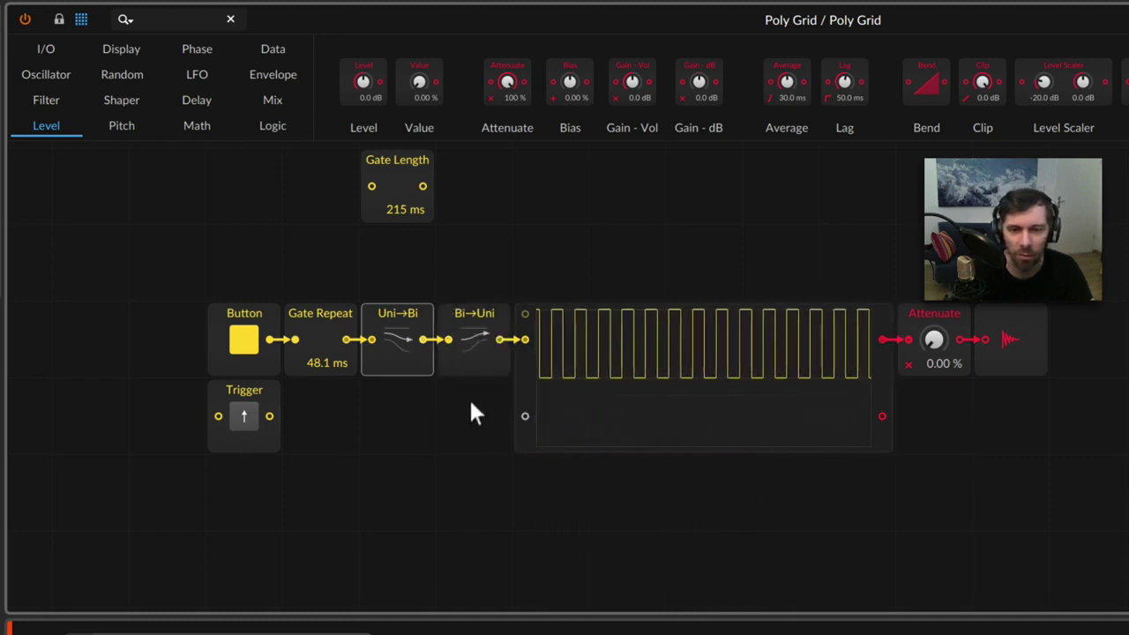
# Delete the Uni→Bi and Bi→Uni modules between Gate Repeat and the oscilloscope and switch the Button off.
pyautogui.moveTo(471, 407); pyautogui.dragTo(396, 334)
pyautogui.press('Delete')
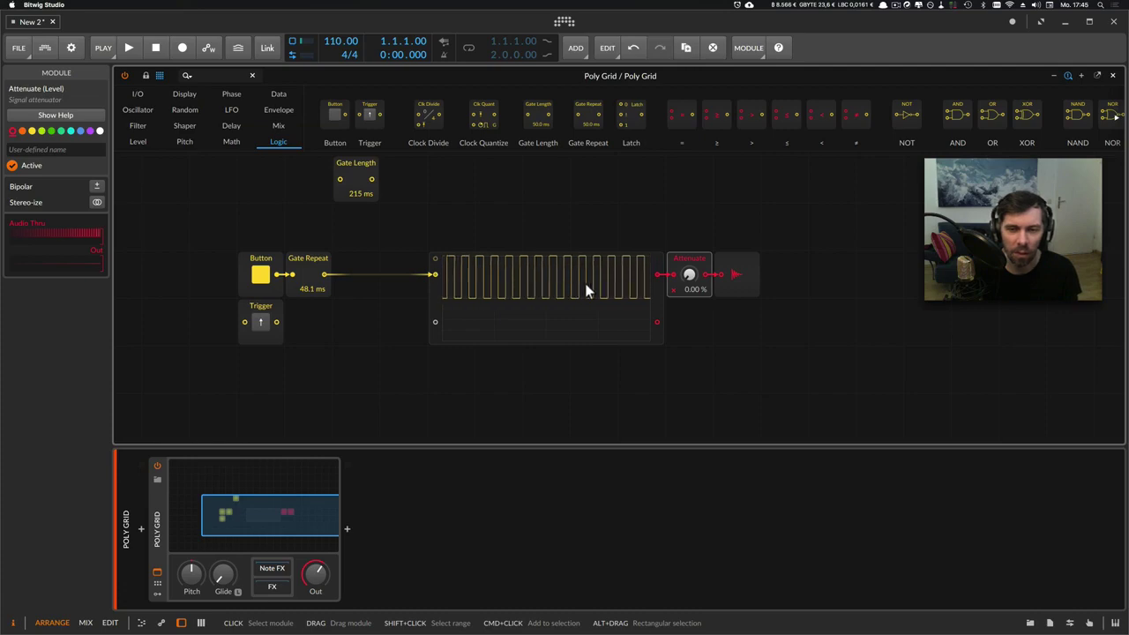
pyautogui.click(265, 264)
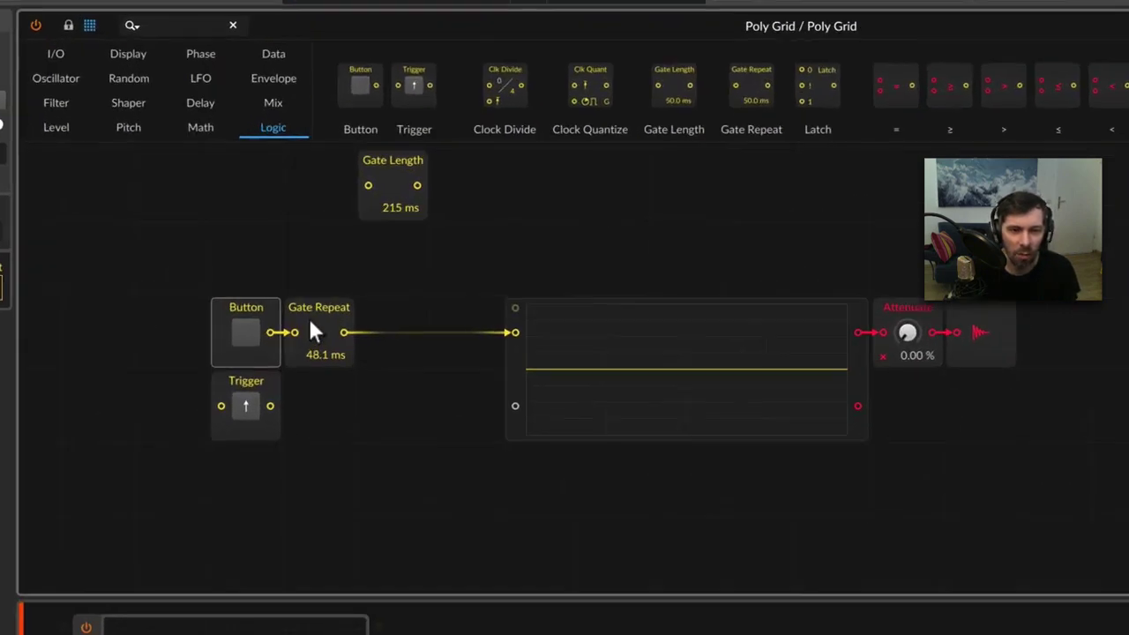
pyautogui.click(312, 328)
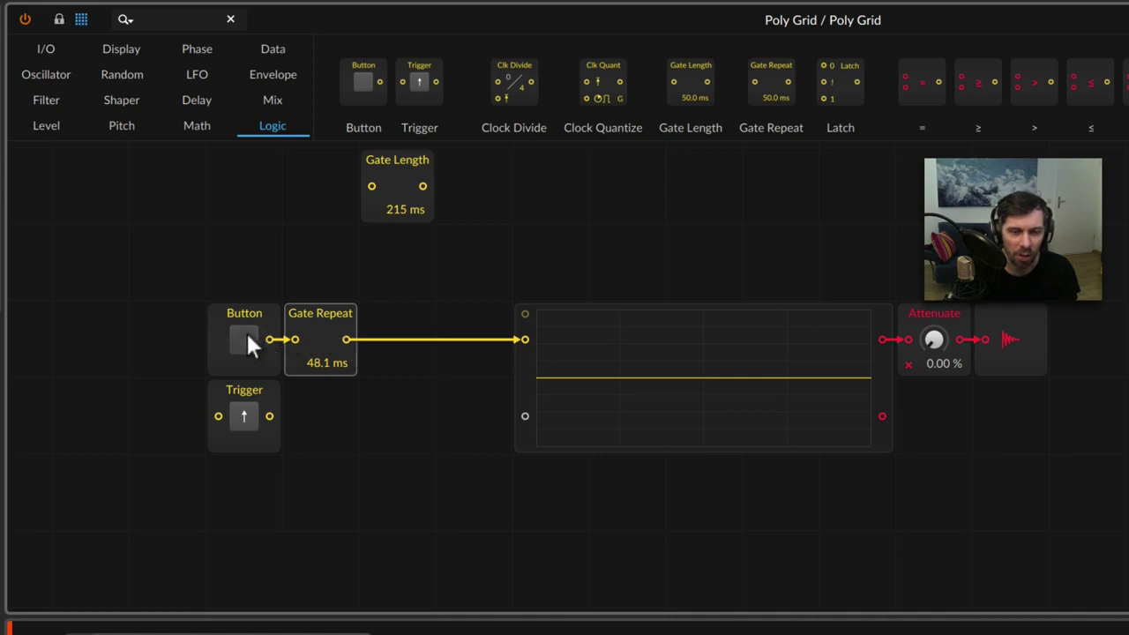
# Audition Gate Repeat with Attenuate at 25.3 % while shortening the repeat time to 9.24 ms, and reset Attenuate to 0 %.
pyautogui.moveTo(933, 341); pyautogui.dragTo(934, 308)
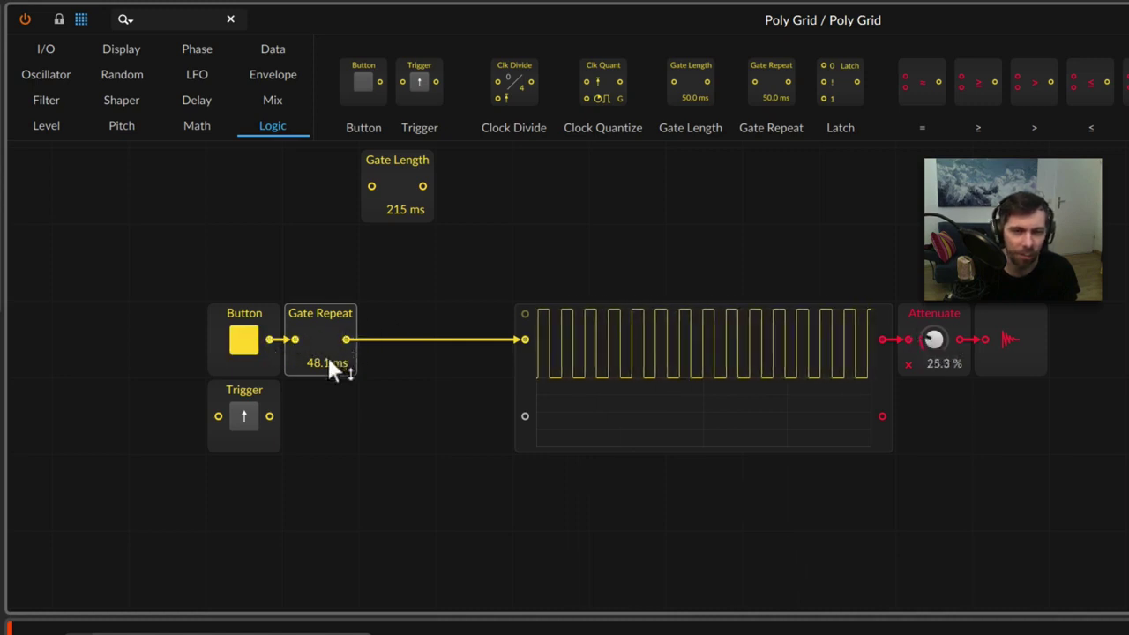
pyautogui.moveTo(327, 363); pyautogui.dragTo(303, 353)
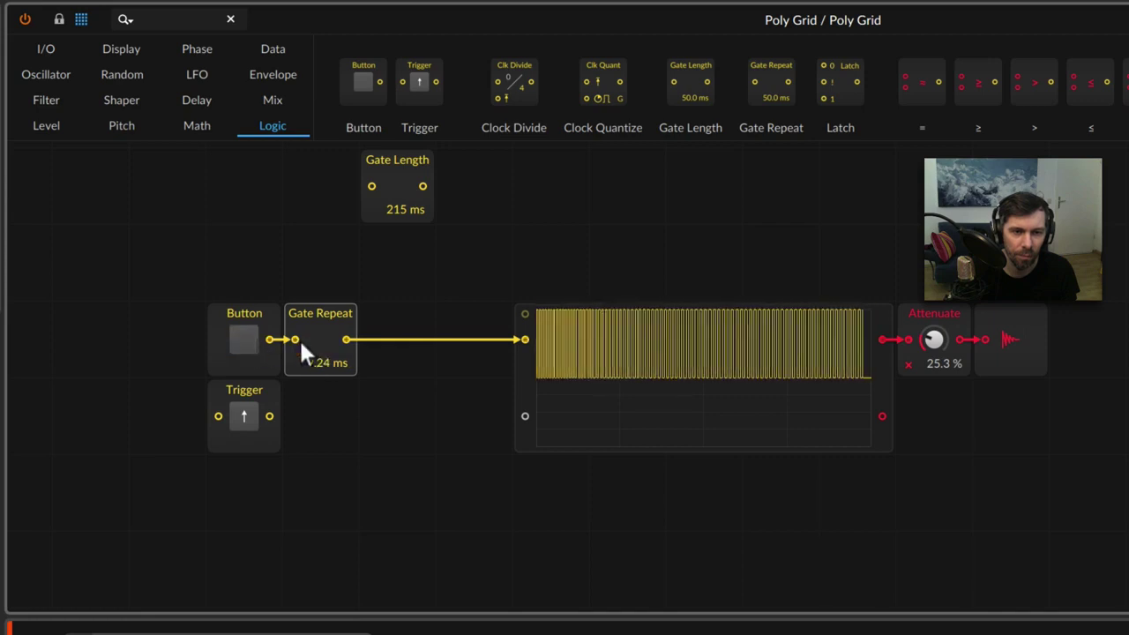
pyautogui.doubleClick(933, 341)
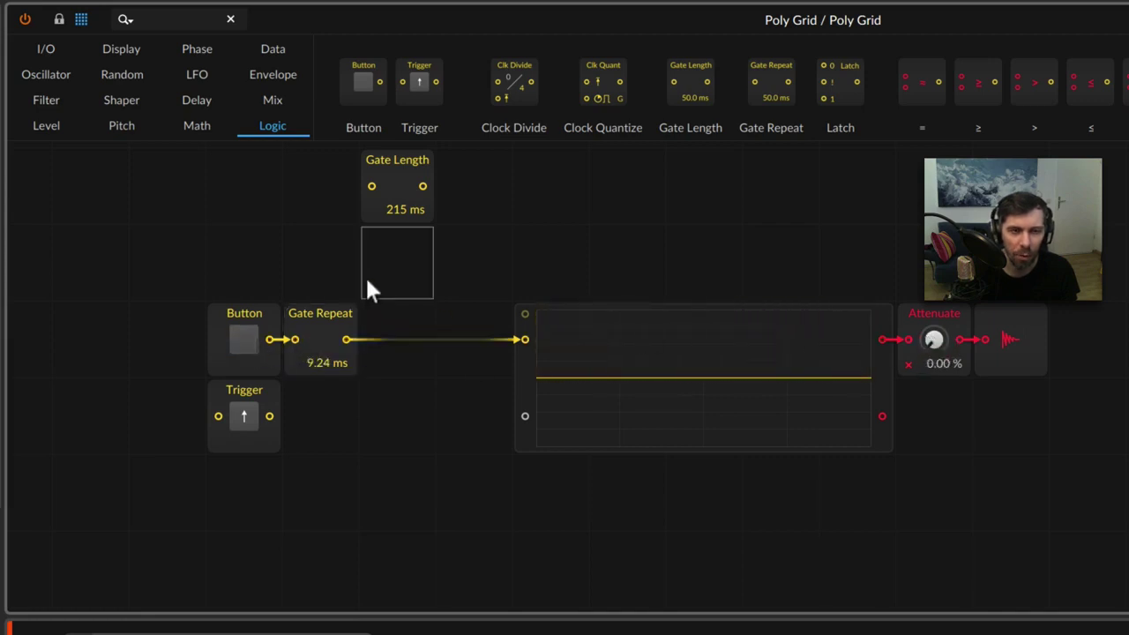
# Replace Gate Repeat as the signal source with a Pulse oscillator wired to the oscilloscope's first input.
pyautogui.click(80, 87)
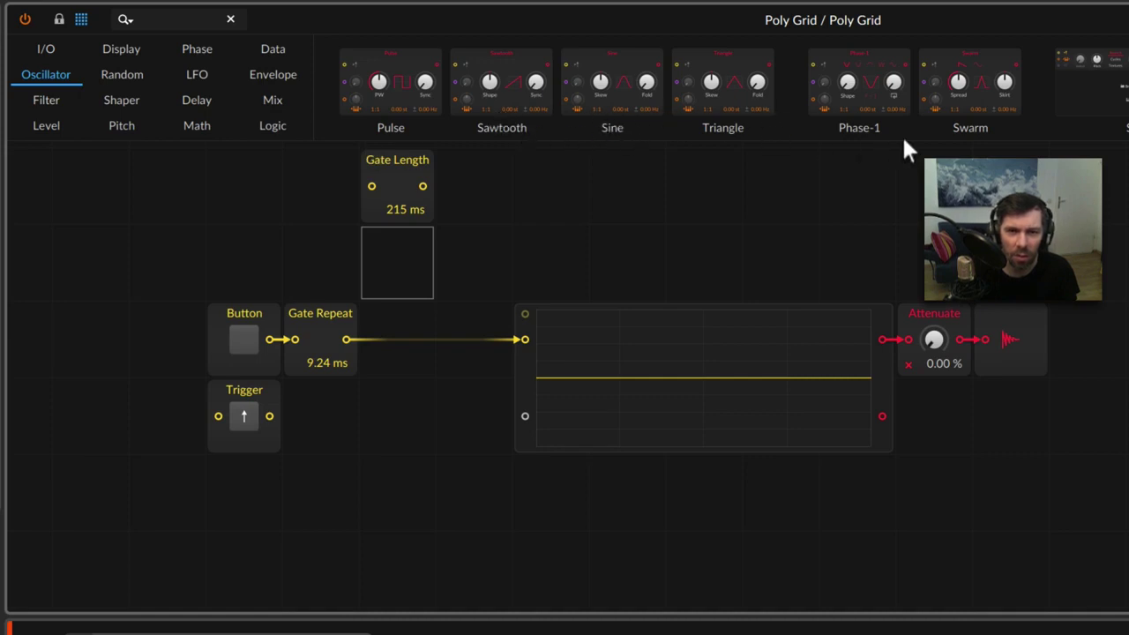
pyautogui.moveTo(384, 79); pyautogui.dragTo(42, 300)
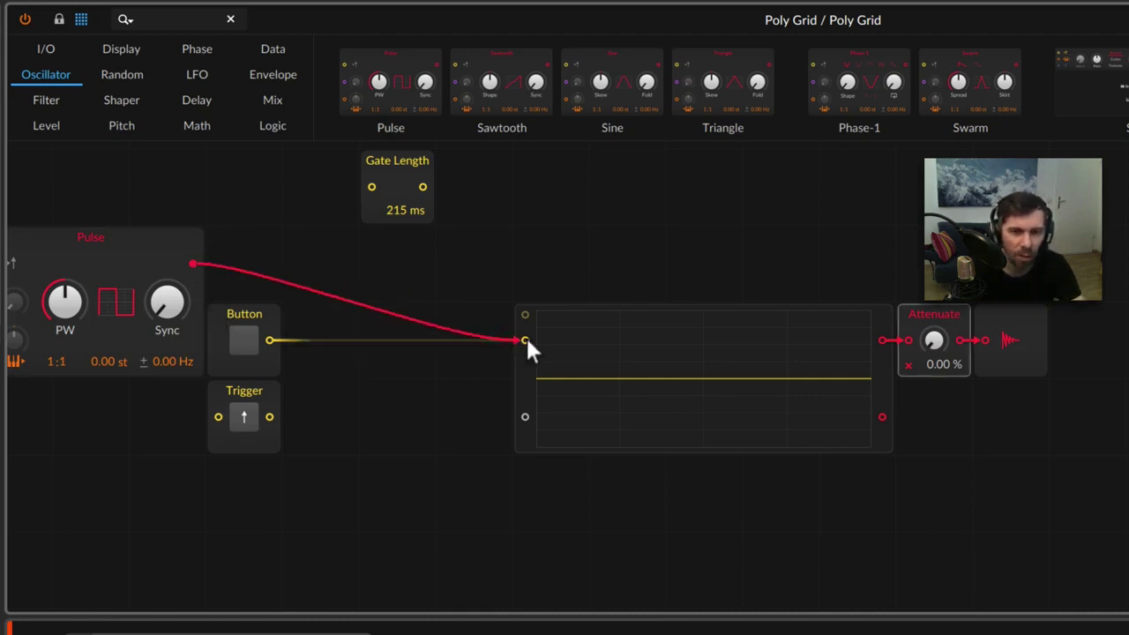
pyautogui.moveTo(934, 341)
pyautogui.mouseDown()
pyautogui.moveTo(934, 325)
pyautogui.moveTo(934, 343)
pyautogui.mouseUp()
pyautogui.click(398, 339)
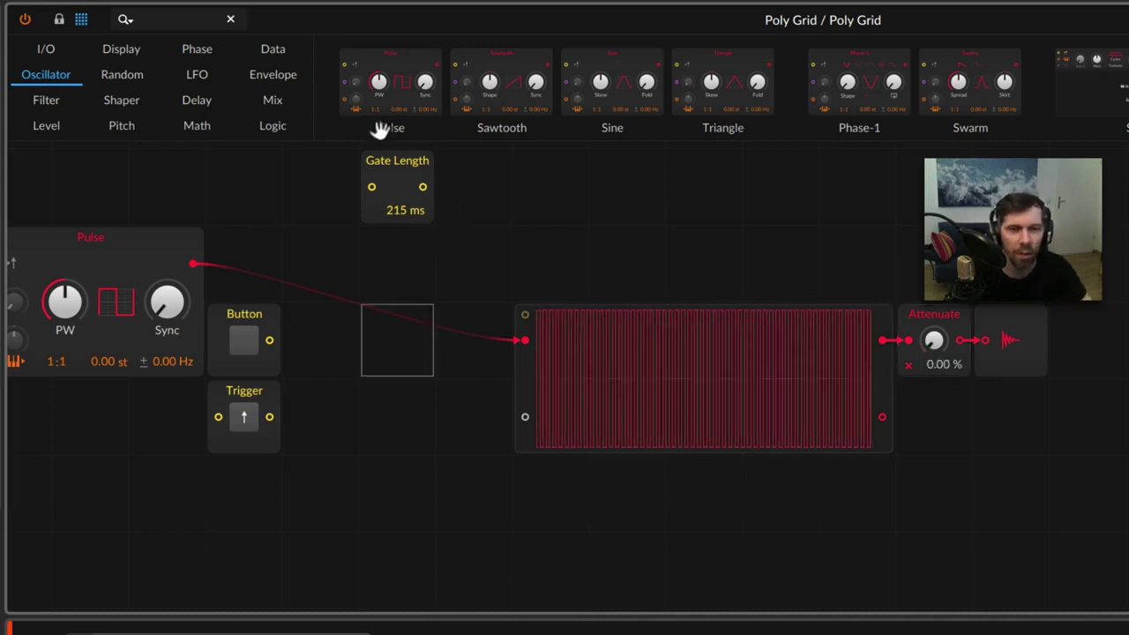
# Insert a new Gate Length module between the Pulse oscillator and the oscilloscope's first input.
pyautogui.click(393, 180)
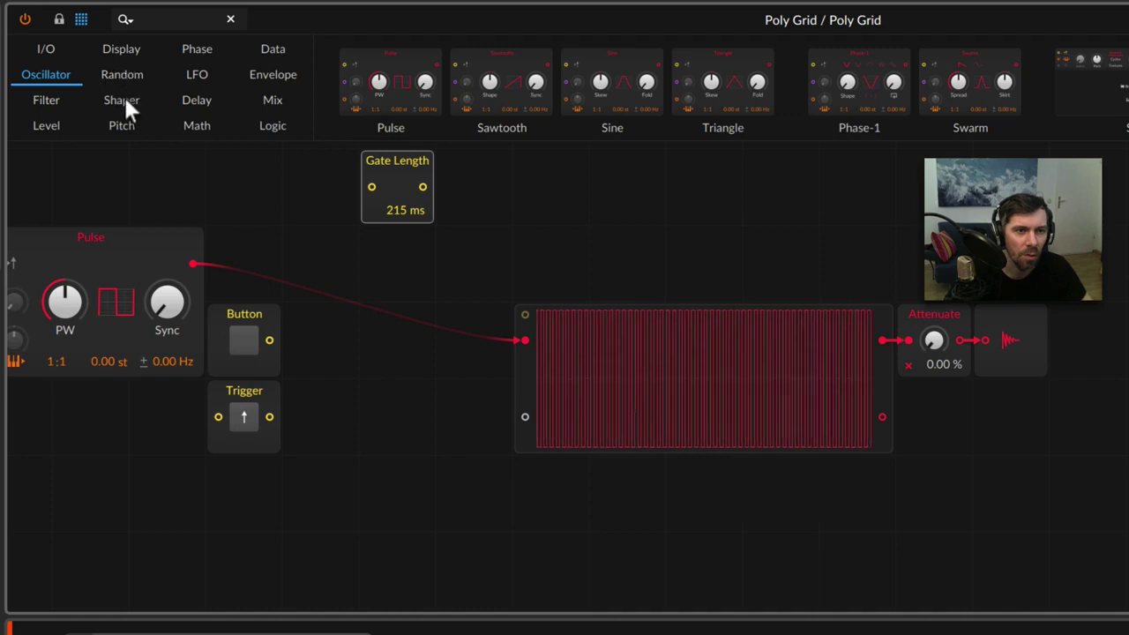
pyautogui.click(114, 126)
pyautogui.click(50, 130)
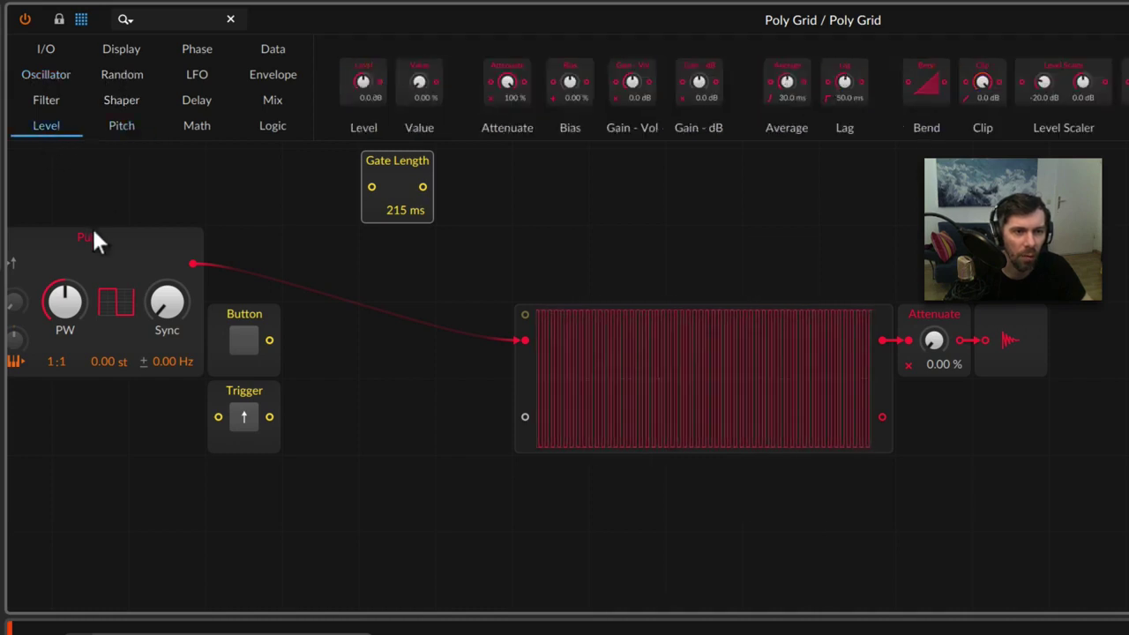
pyautogui.click(273, 126)
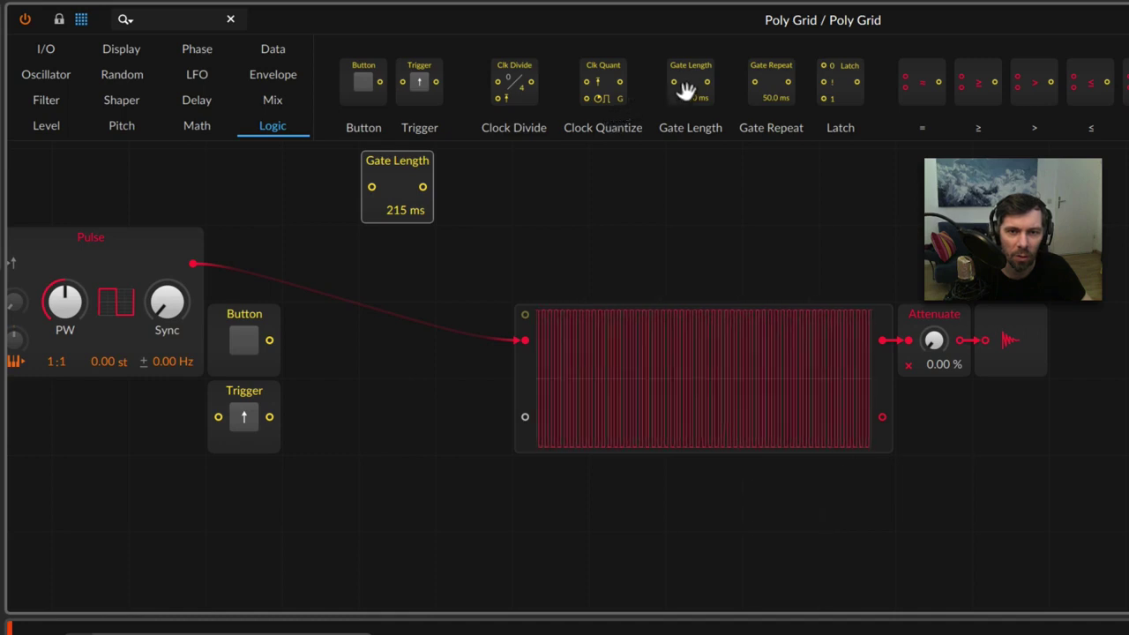
pyautogui.moveTo(691, 84); pyautogui.dragTo(238, 275)
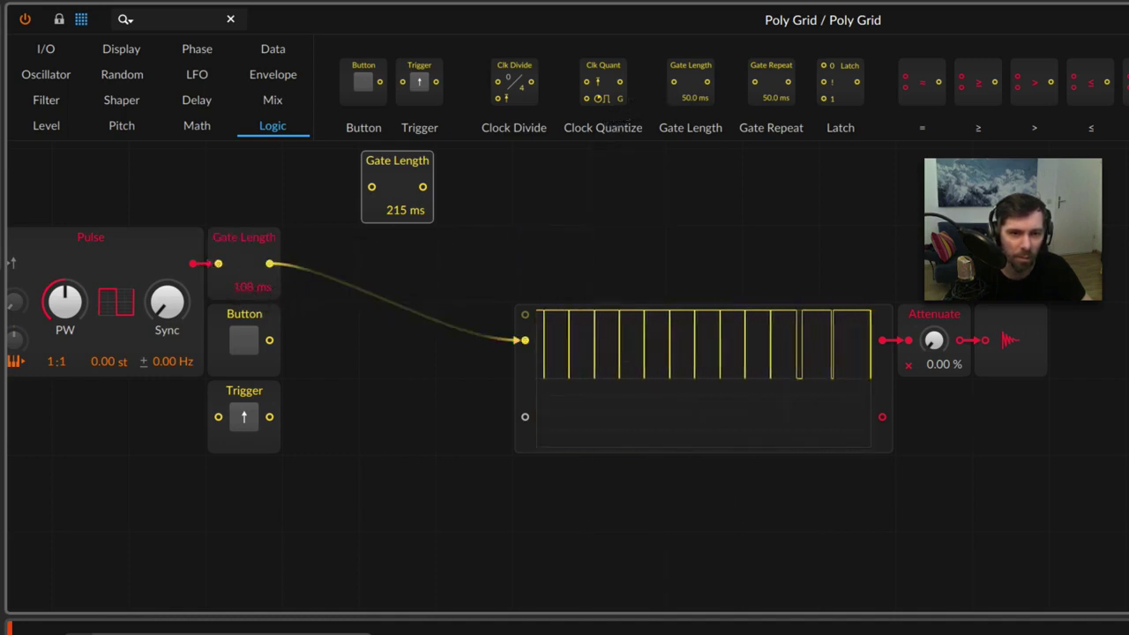
# Shorten the gate length of the module after the Pulse oscillator to 13.1 ms and further to 6.54 ms.
pyautogui.moveTo(250, 287); pyautogui.dragTo(159, 262)
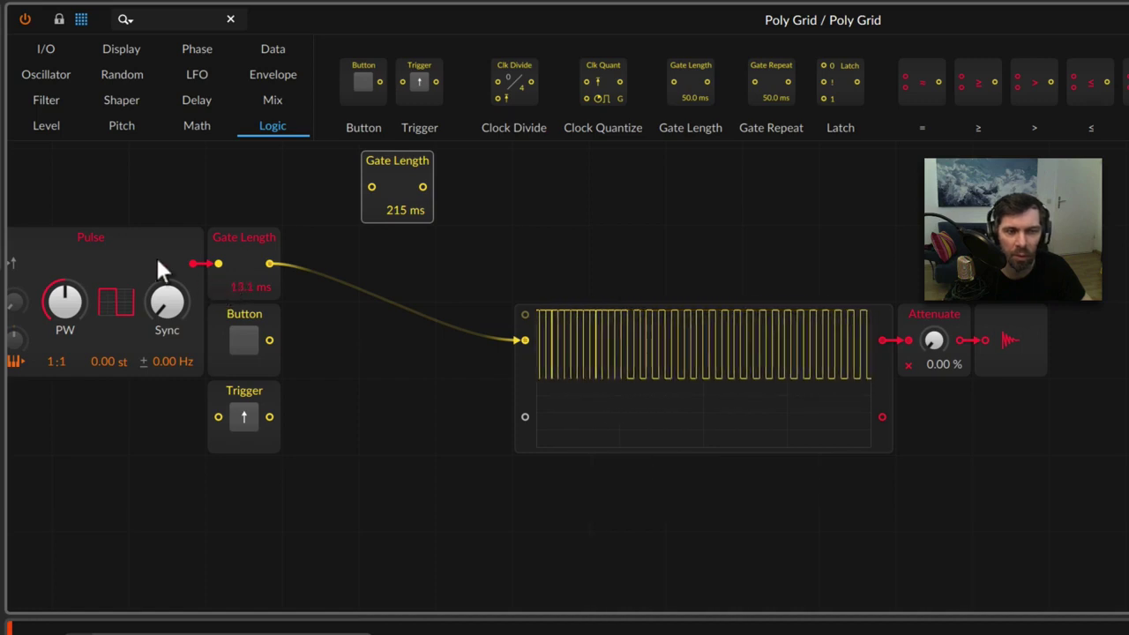
pyautogui.click(182, 252)
pyautogui.click(243, 252)
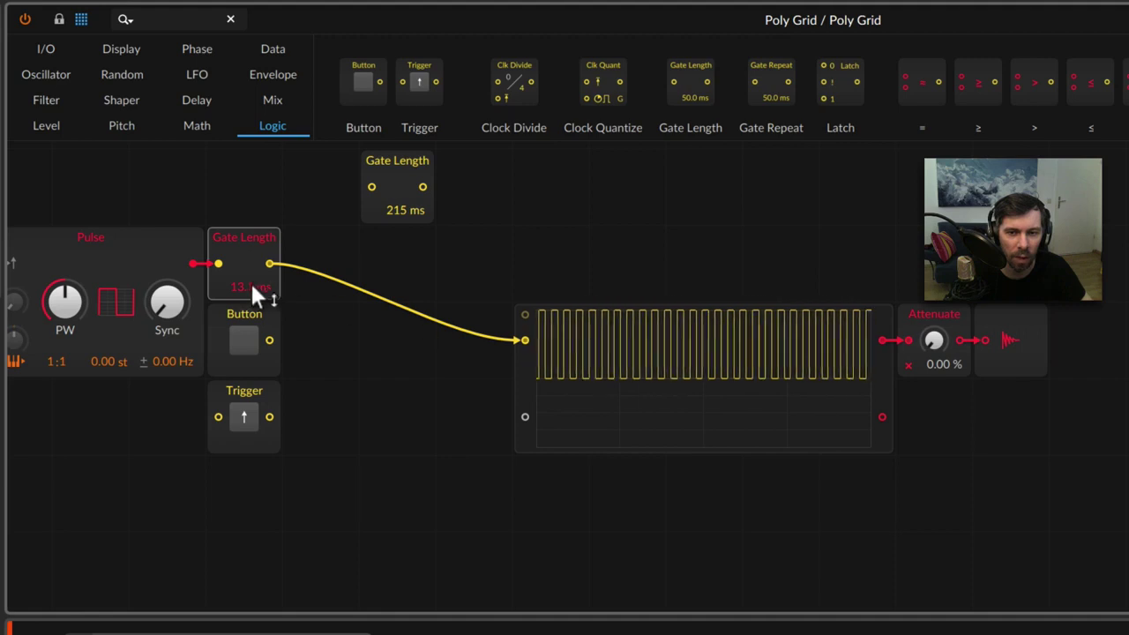
pyautogui.moveTo(251, 286); pyautogui.dragTo(253, 259)
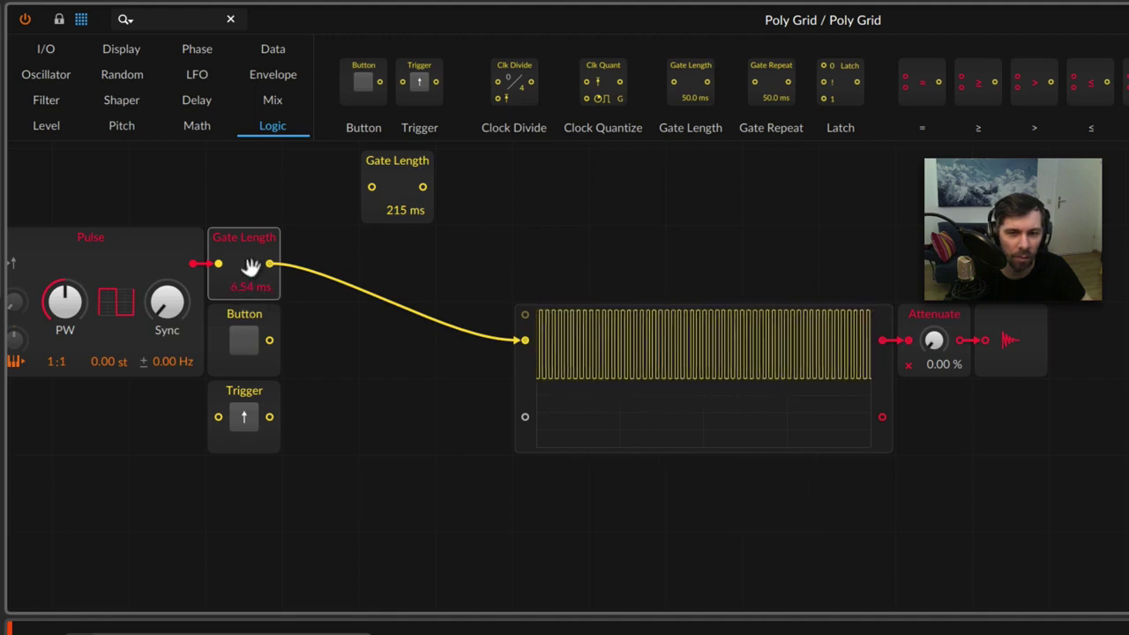
# Insert a Uni→Bi module after Gate Length and audition the signal at 13.3 % Attenuate while varying the gate length.
pyautogui.click(53, 125)
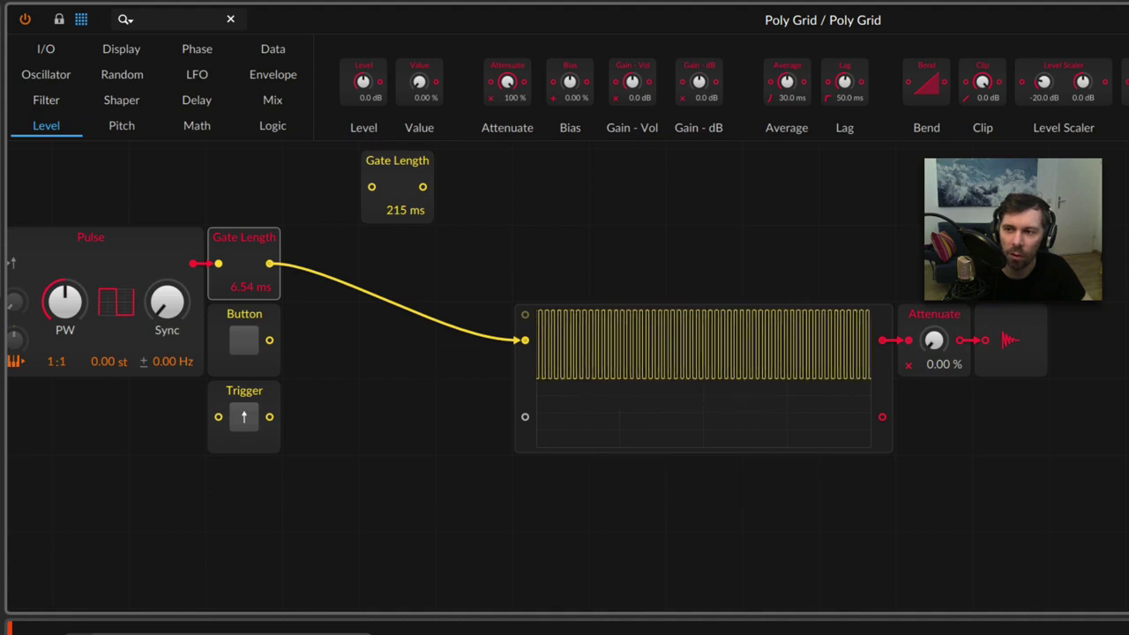
pyautogui.moveTo(315, 265); pyautogui.dragTo(271, 263)
pyautogui.moveTo(933, 340); pyautogui.dragTo(933, 318)
pyautogui.moveTo(244, 286); pyautogui.dragTo(258, 261)
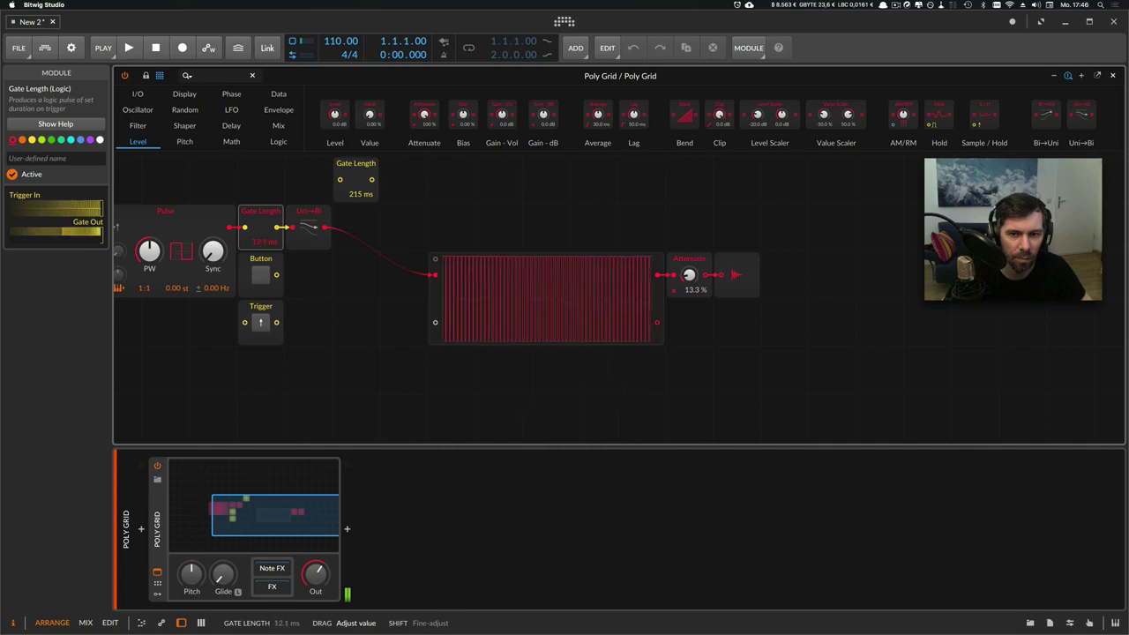
# Set the oscilloscope to Pitch mode and compare the signals of the Gate Length and Pulse modules.
pyautogui.click(429, 299)
pyautogui.click(91, 201)
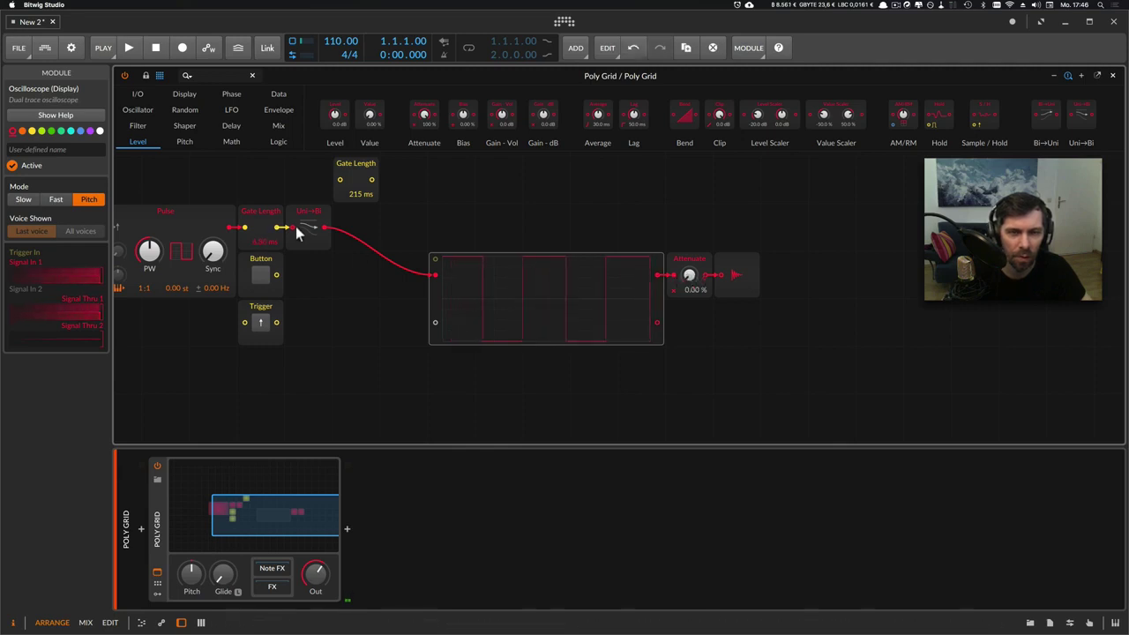
pyautogui.click(267, 215)
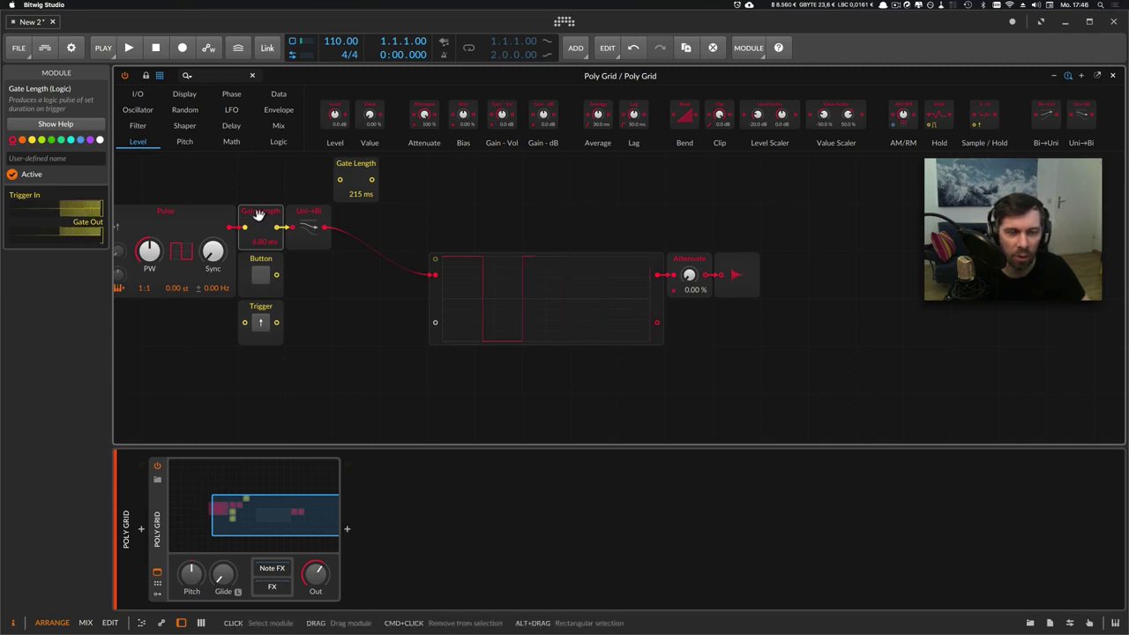
pyautogui.click(207, 218)
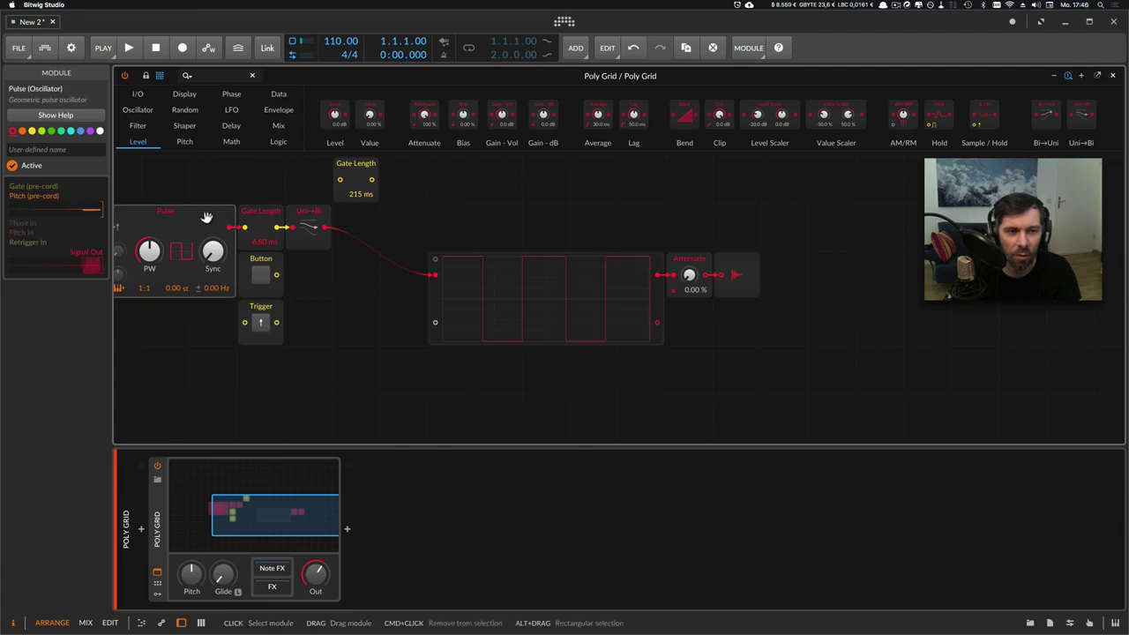
pyautogui.click(252, 217)
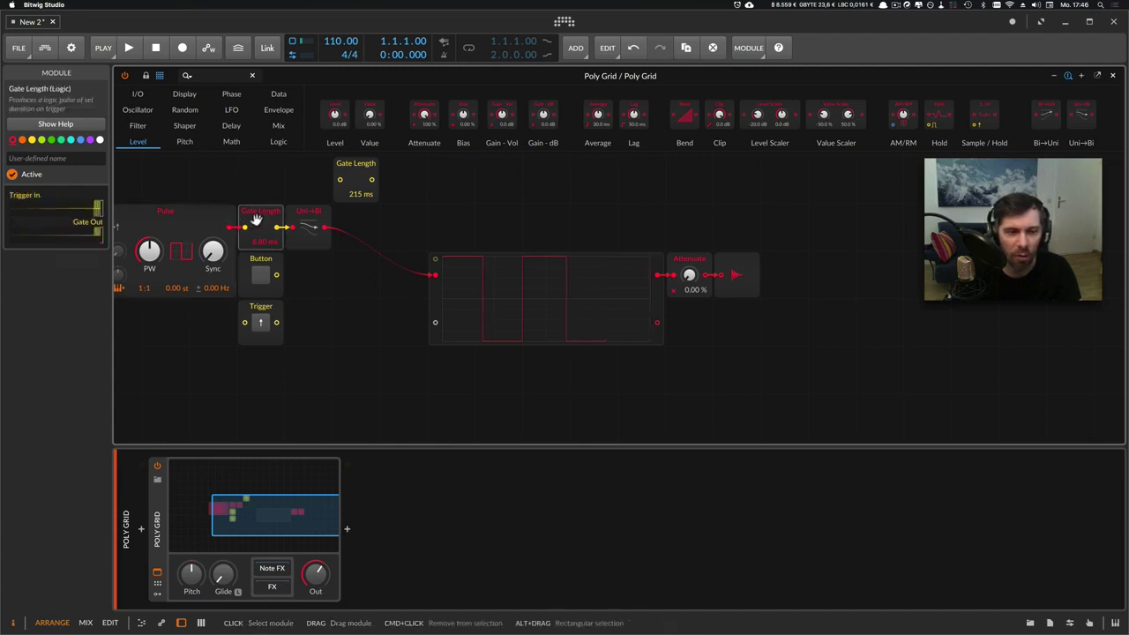
# Vary the connected Gate Length module's time, ending at 3.82 ms, and show the Logic modules.
pyautogui.moveTo(256, 251); pyautogui.dragTo(256, 263)
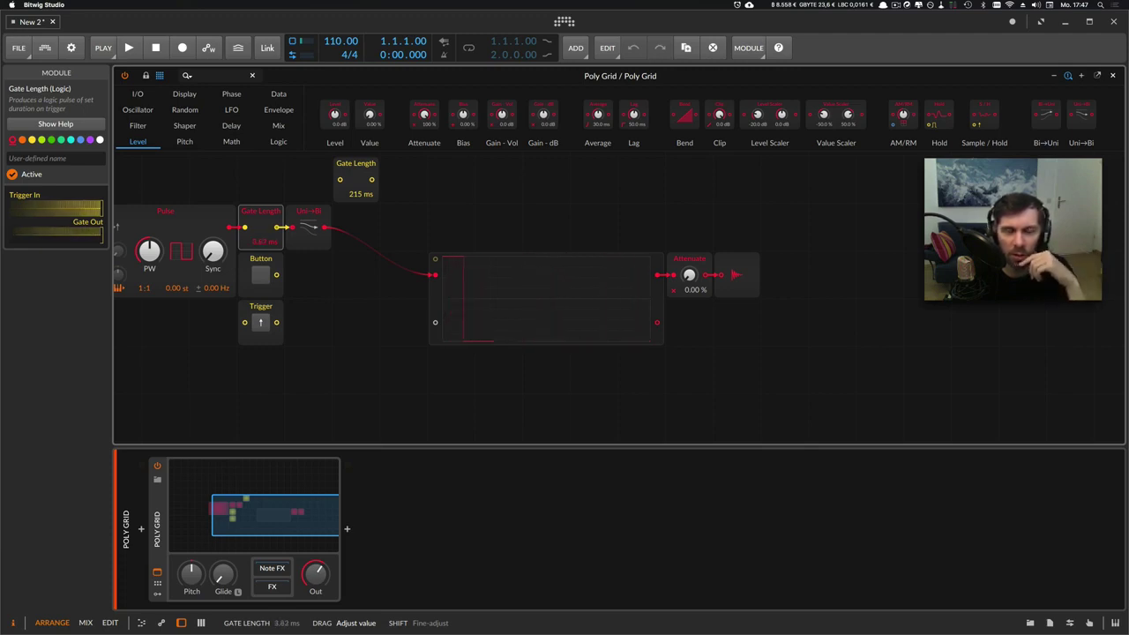
pyautogui.moveTo(261, 240); pyautogui.dragTo(261, 217)
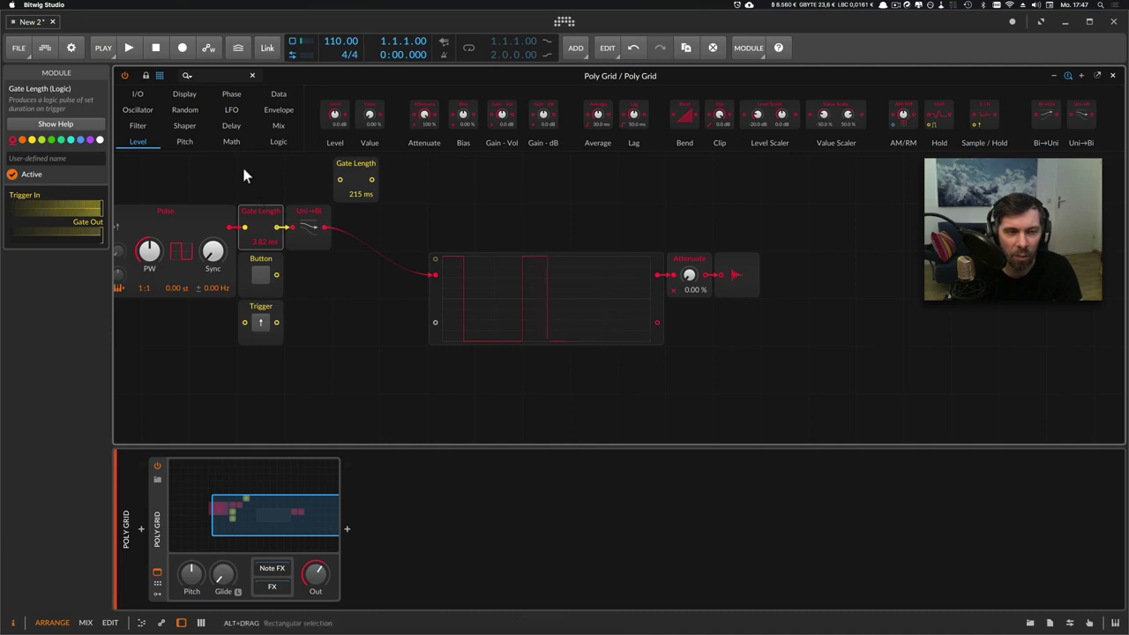
pyautogui.click(278, 150)
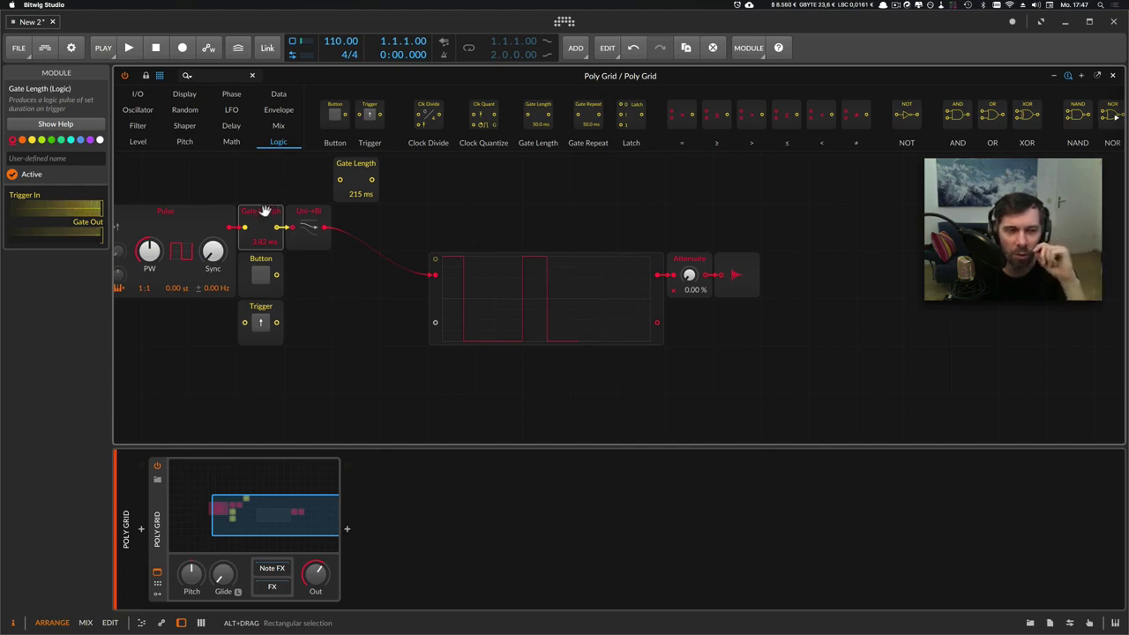
# Delete the Pulse oscillator, Uni→Bi and both Gate Length modules from the grid, and select the Trigger.
pyautogui.press('Delete')
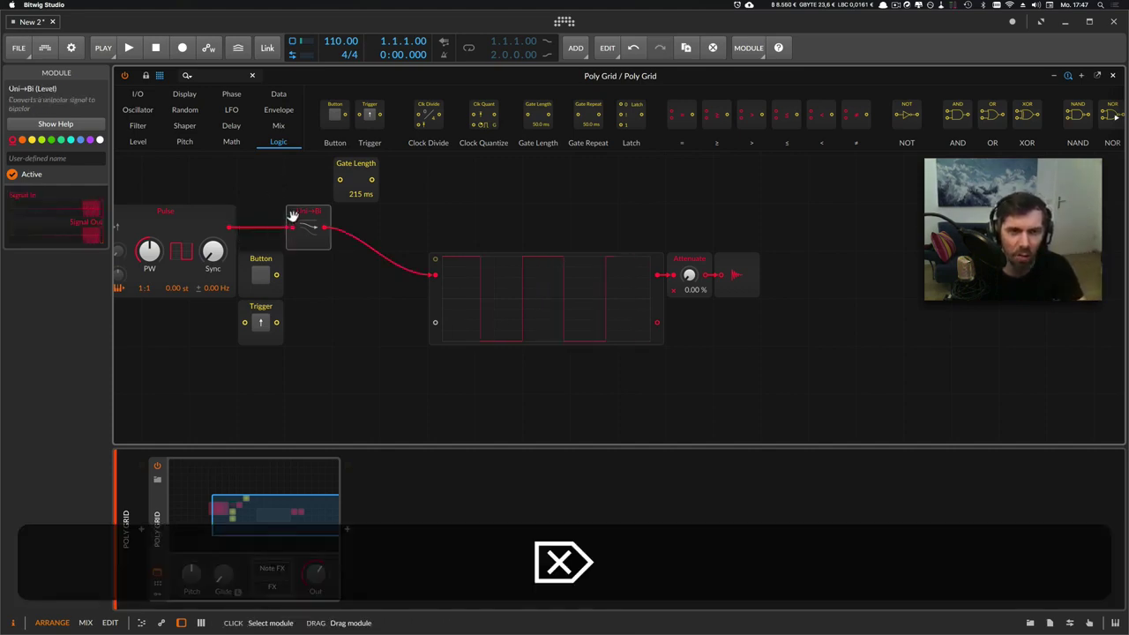
pyautogui.press('Delete')
pyautogui.press('Delete')
pyautogui.moveTo(360, 181); pyautogui.dragTo(327, 270)
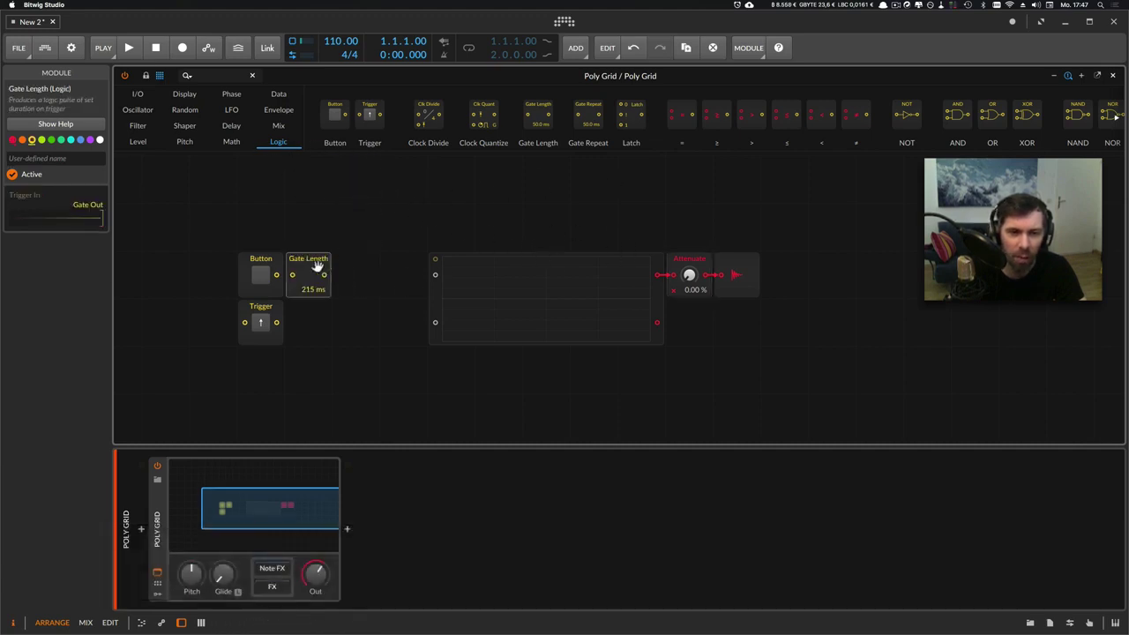
pyautogui.press('Delete')
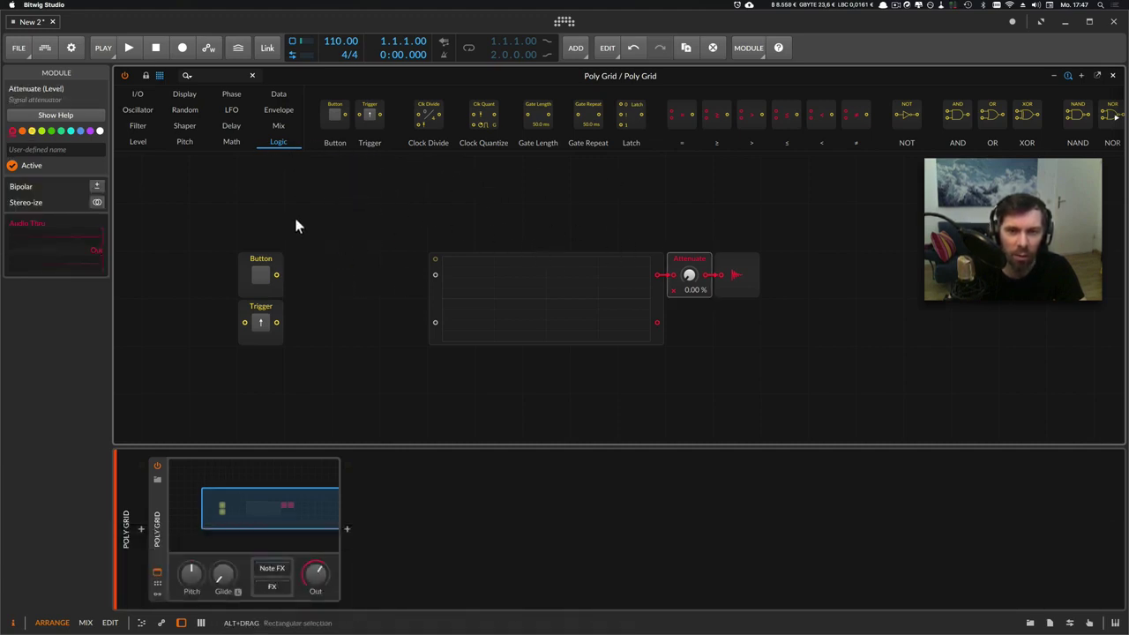
pyautogui.click(270, 264)
pyautogui.click(263, 306)
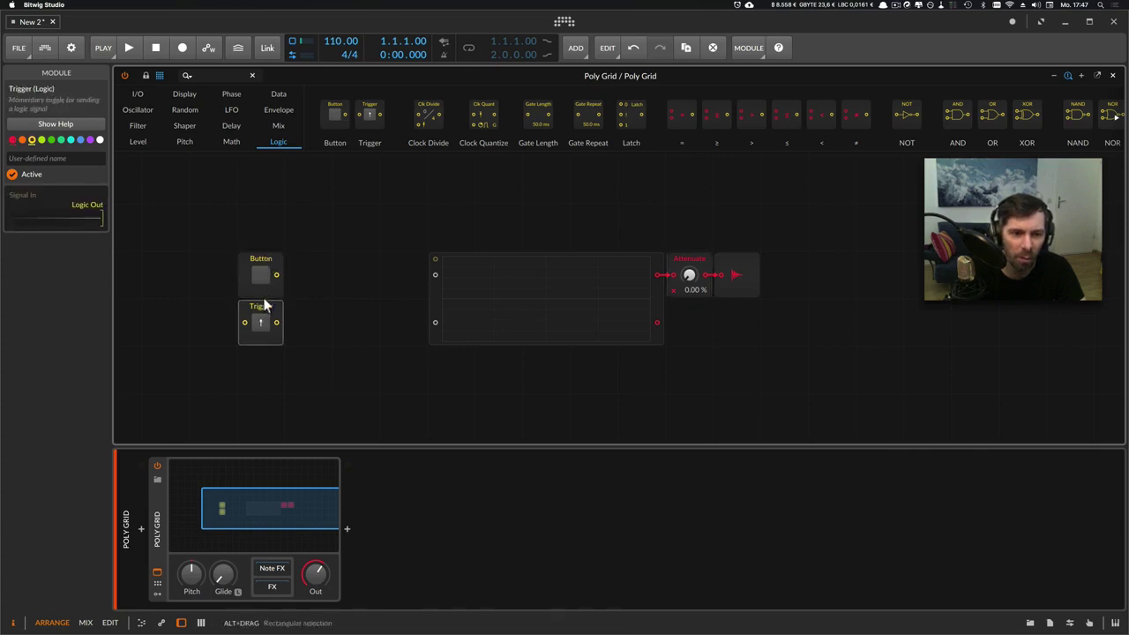
# Delete the Trigger and Button modules and add a Clock Divide module in front of the oscilloscope.
pyautogui.press('Delete')
pyautogui.click(262, 273)
pyautogui.press('Delete')
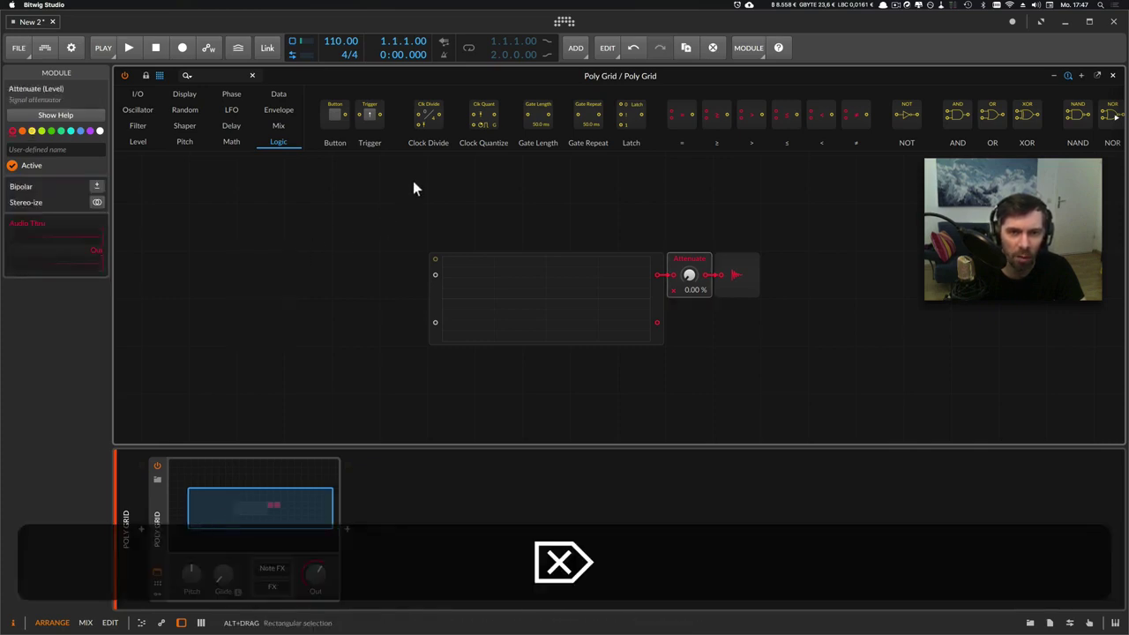
pyautogui.moveTo(428, 115); pyautogui.dragTo(324, 262)
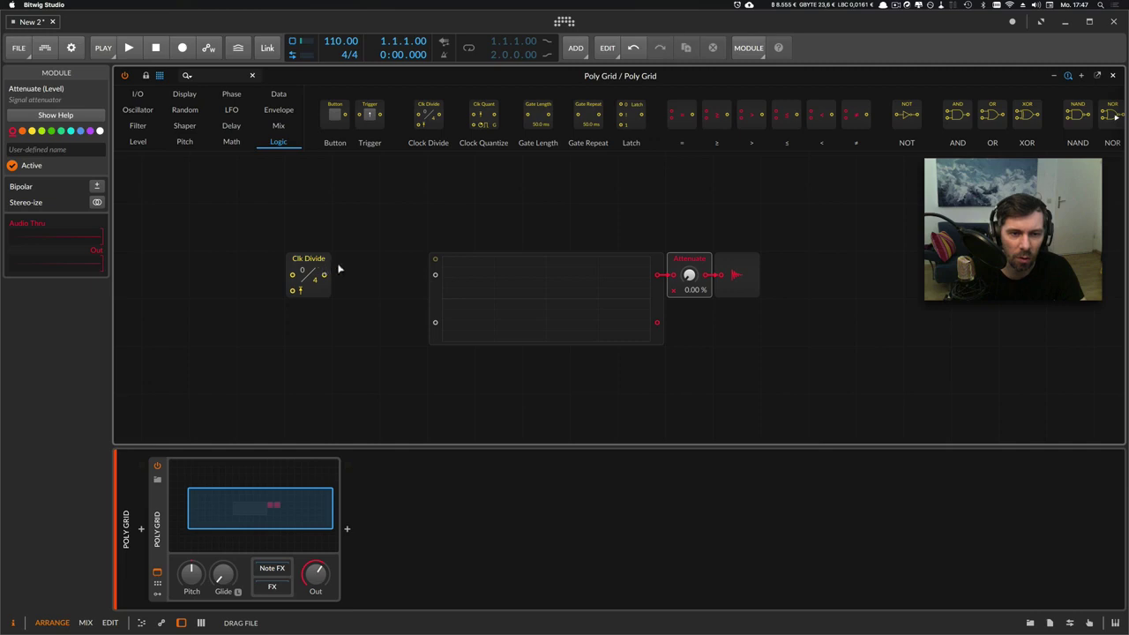
pyautogui.click(250, 205)
pyautogui.click(298, 259)
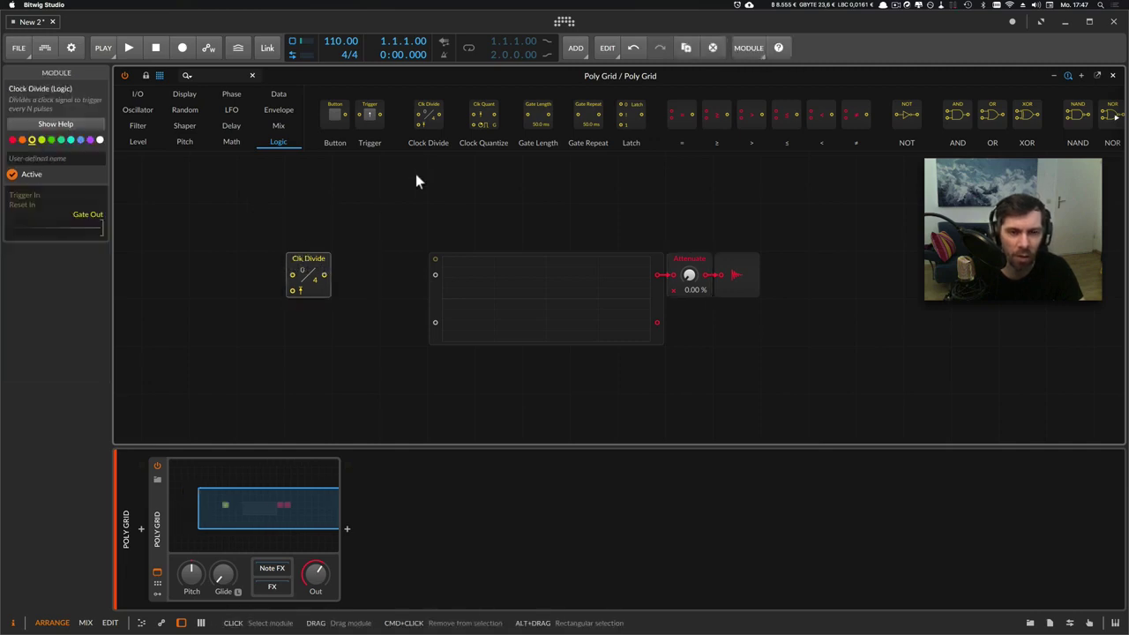
# Add a Button feeding a Gate Repeat wired to the oscilloscope's first signal input, switch the Button on and colour the Gate Repeat green.
pyautogui.moveTo(335, 113); pyautogui.dragTo(195, 229)
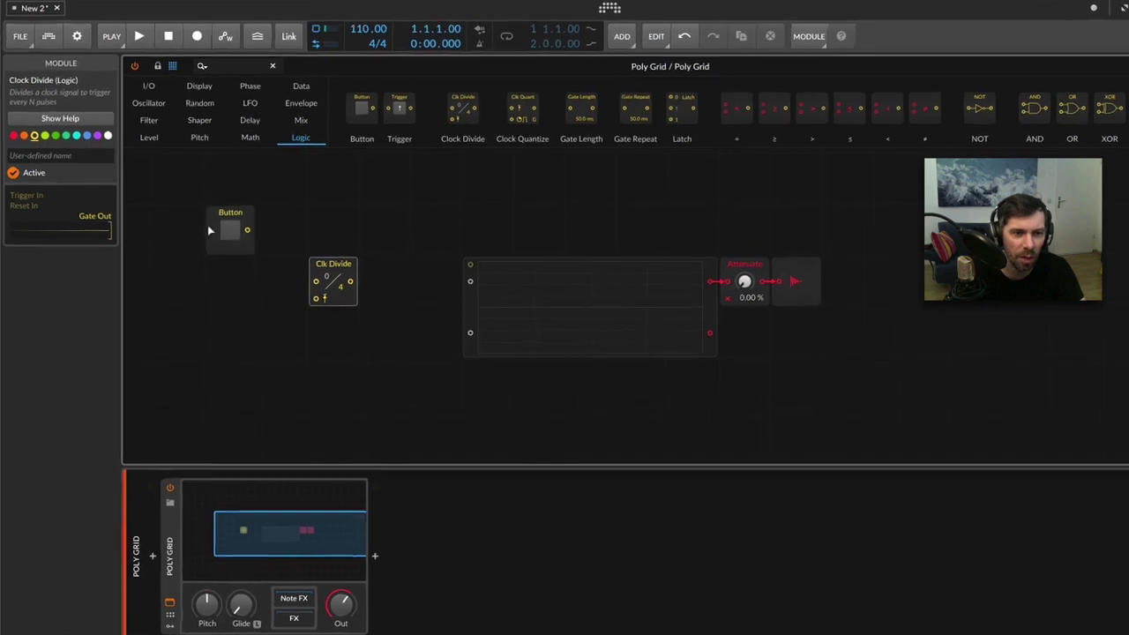
pyautogui.click(210, 230)
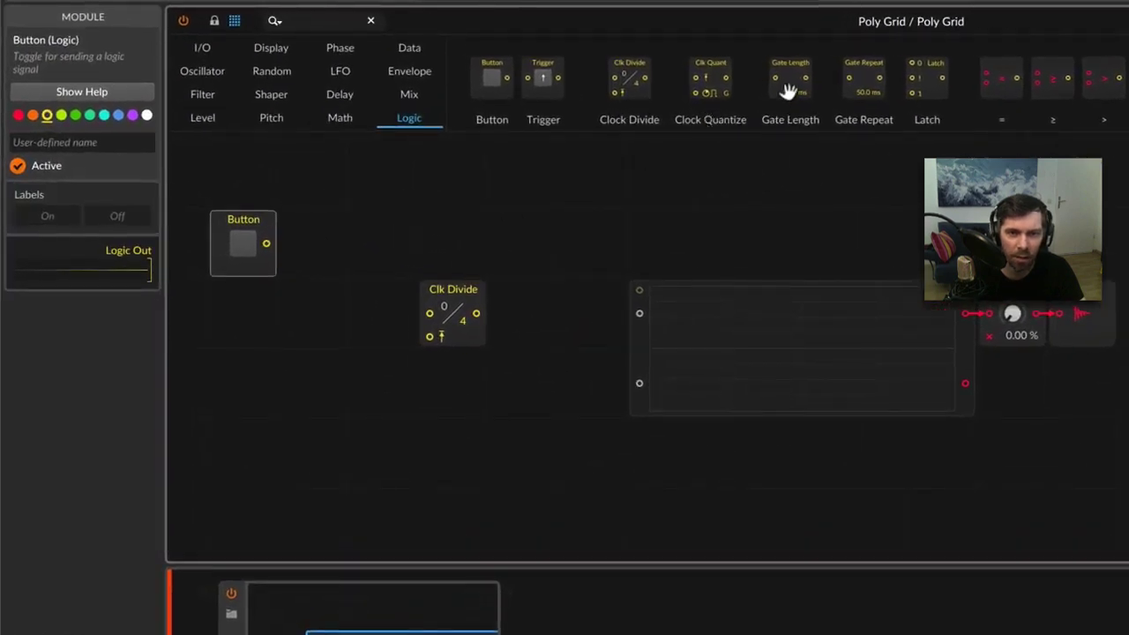
pyautogui.moveTo(725, 194); pyautogui.dragTo(639, 313)
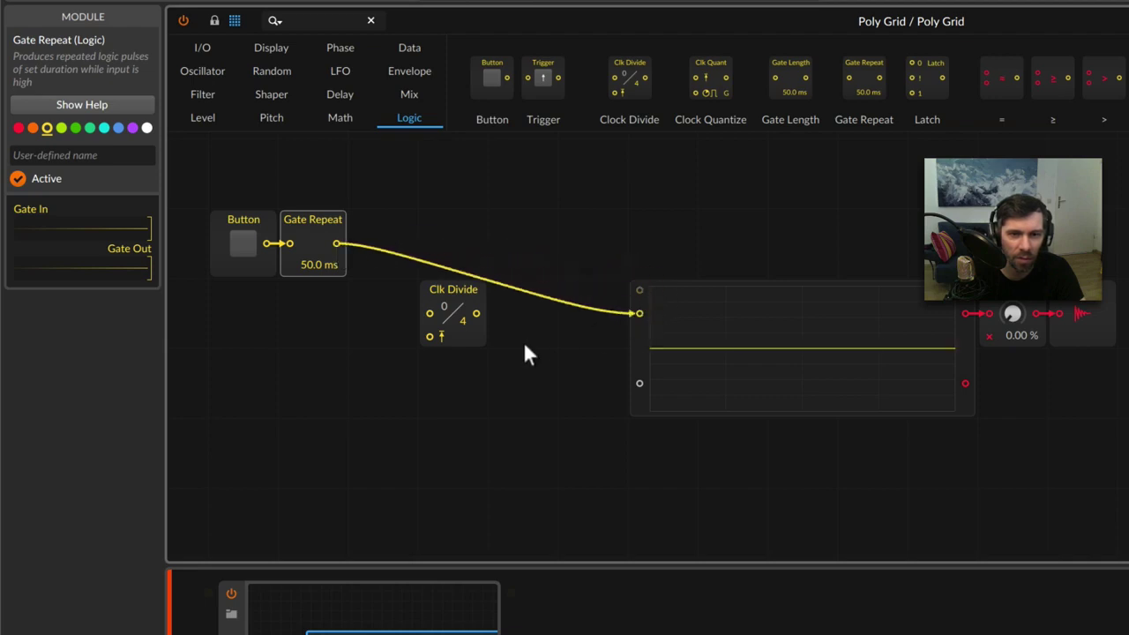
pyautogui.click(245, 243)
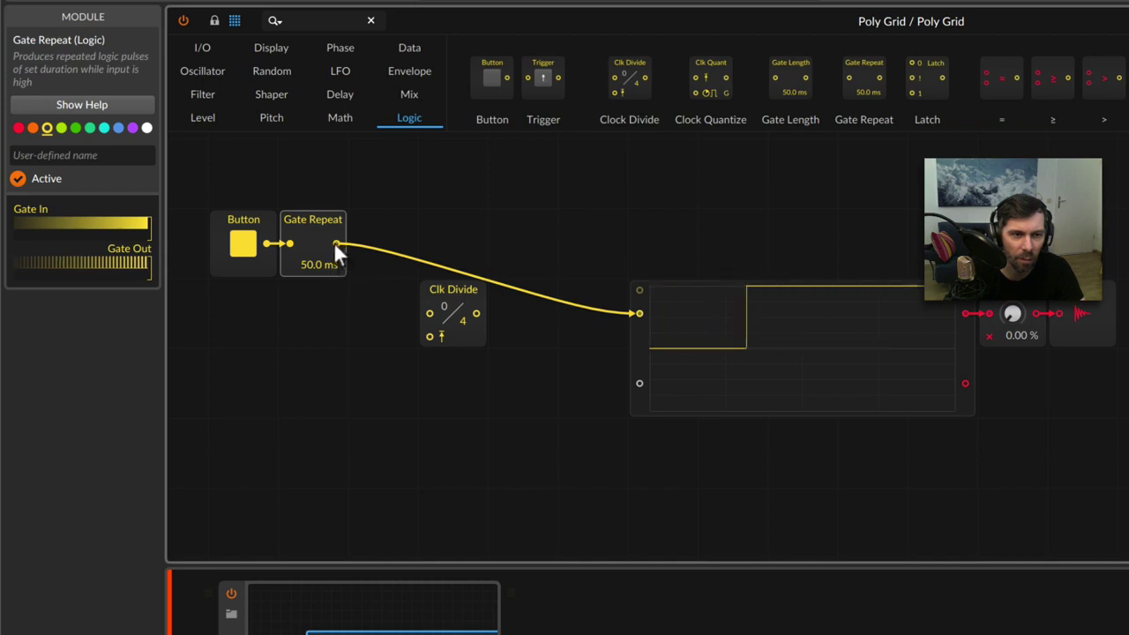
pyautogui.click(90, 128)
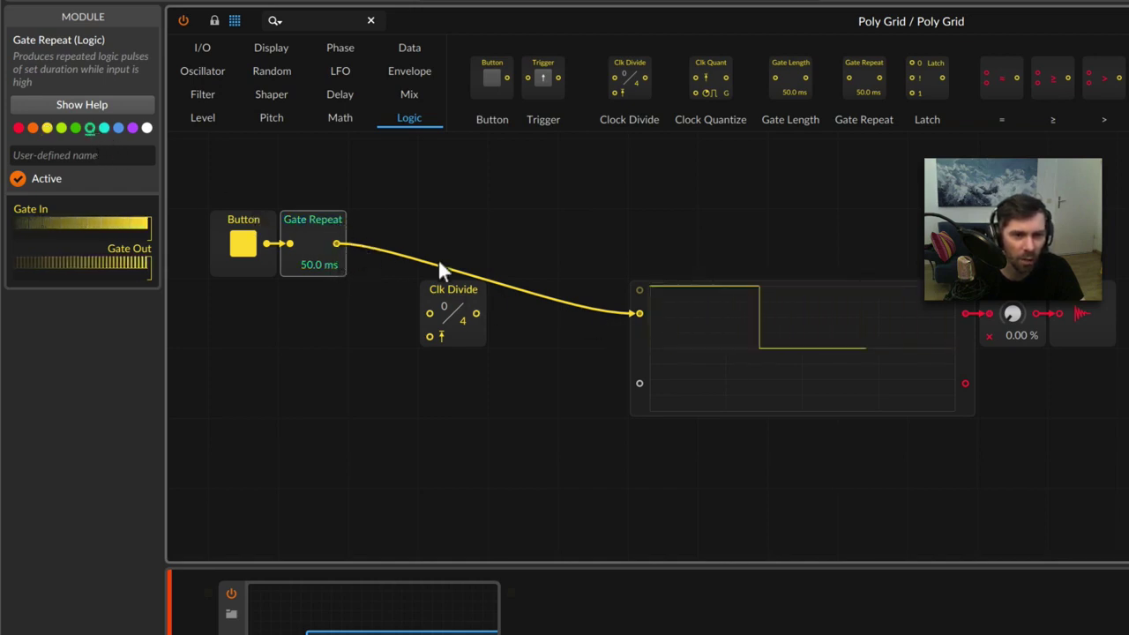
# Feed Gate Repeat, set to 315 ms, into Clock Divide at a division of 8, and wire a duplicate Button to its reset input.
pyautogui.moveTo(639, 314)
pyautogui.mouseDown()
pyautogui.moveTo(377, 225)
pyautogui.moveTo(428, 313)
pyautogui.mouseUp()
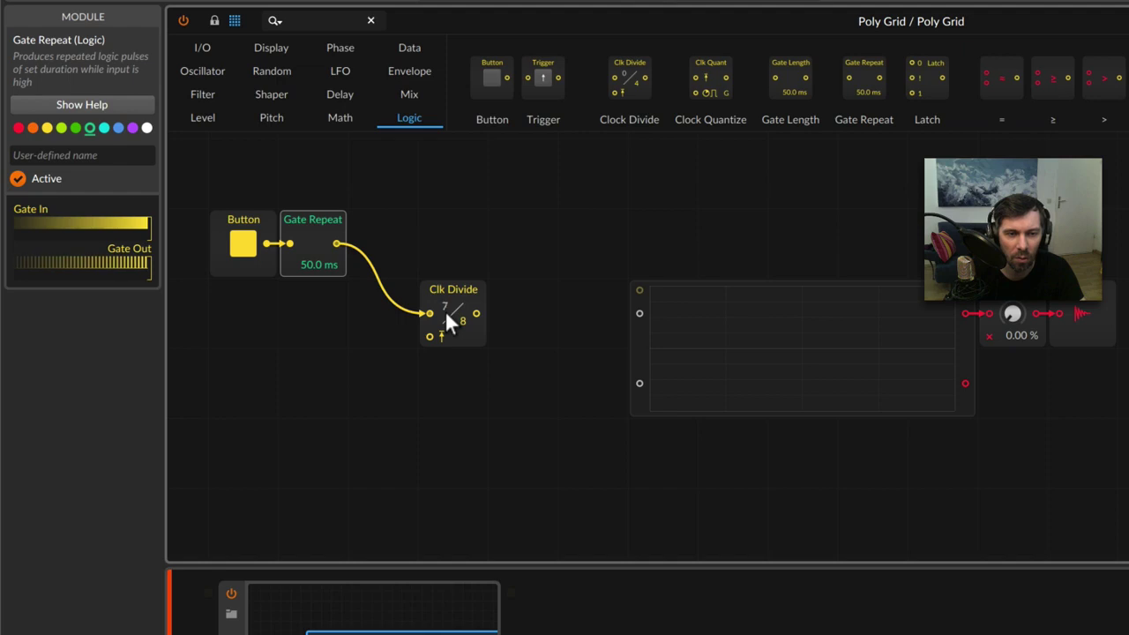
pyautogui.click(265, 266)
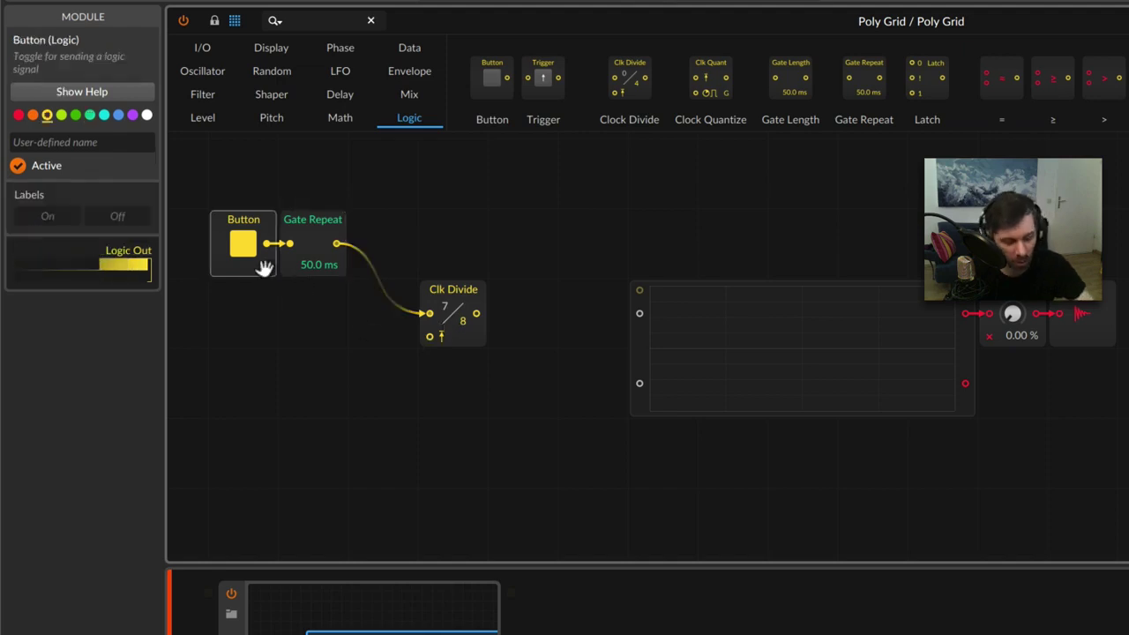
pyautogui.hotkey('ctrl', 'd')
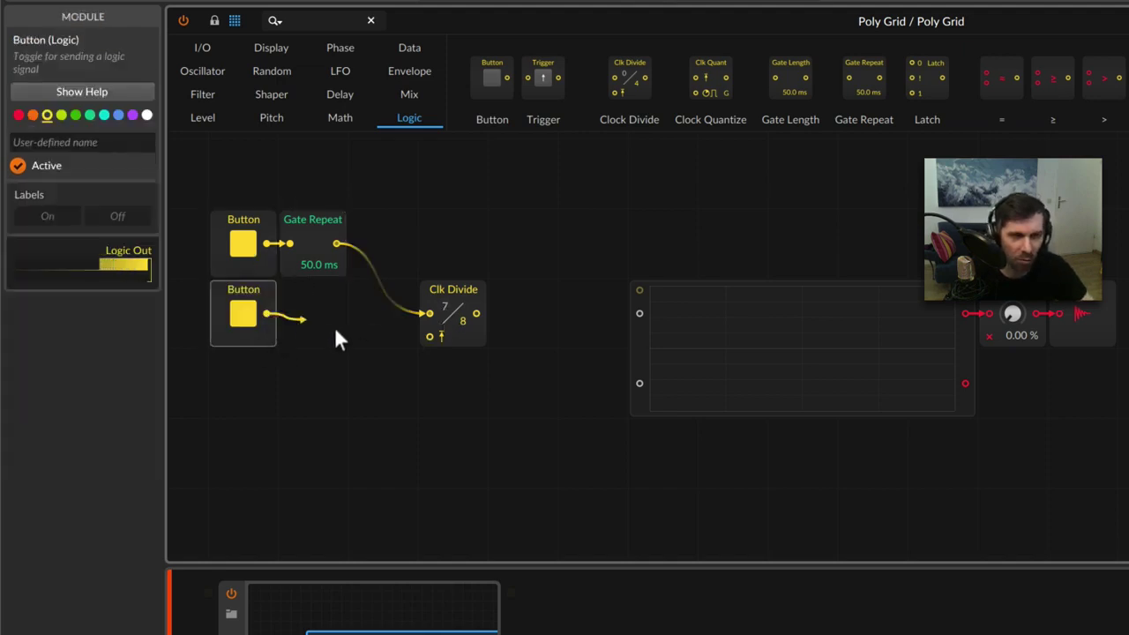
pyautogui.moveTo(422, 344); pyautogui.dragTo(429, 338)
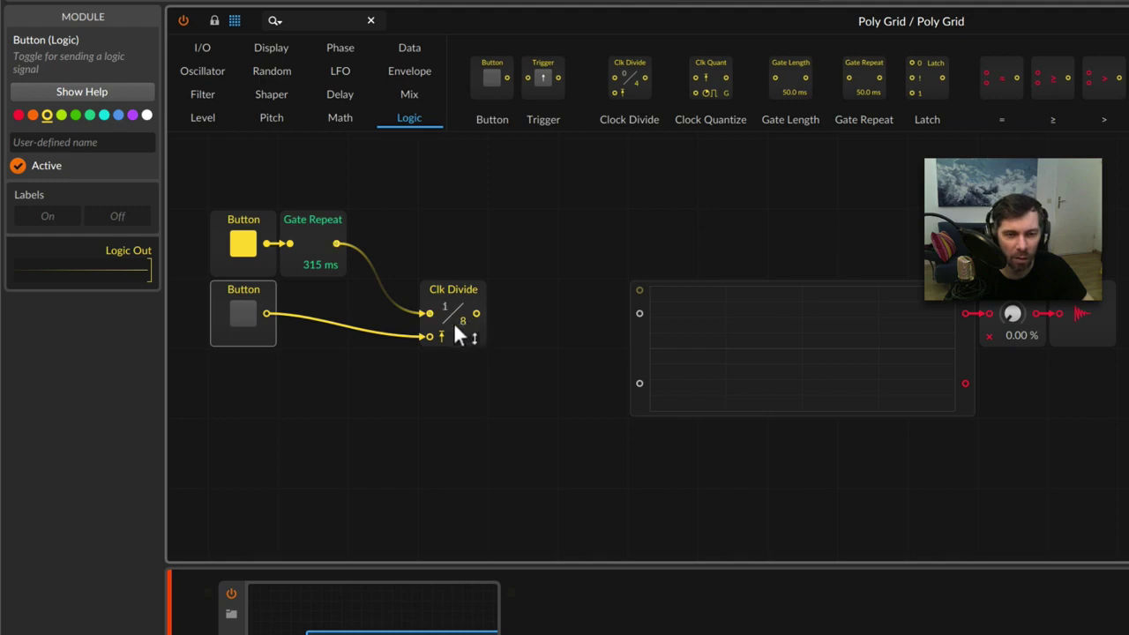
pyautogui.scroll(3, 455, 327)
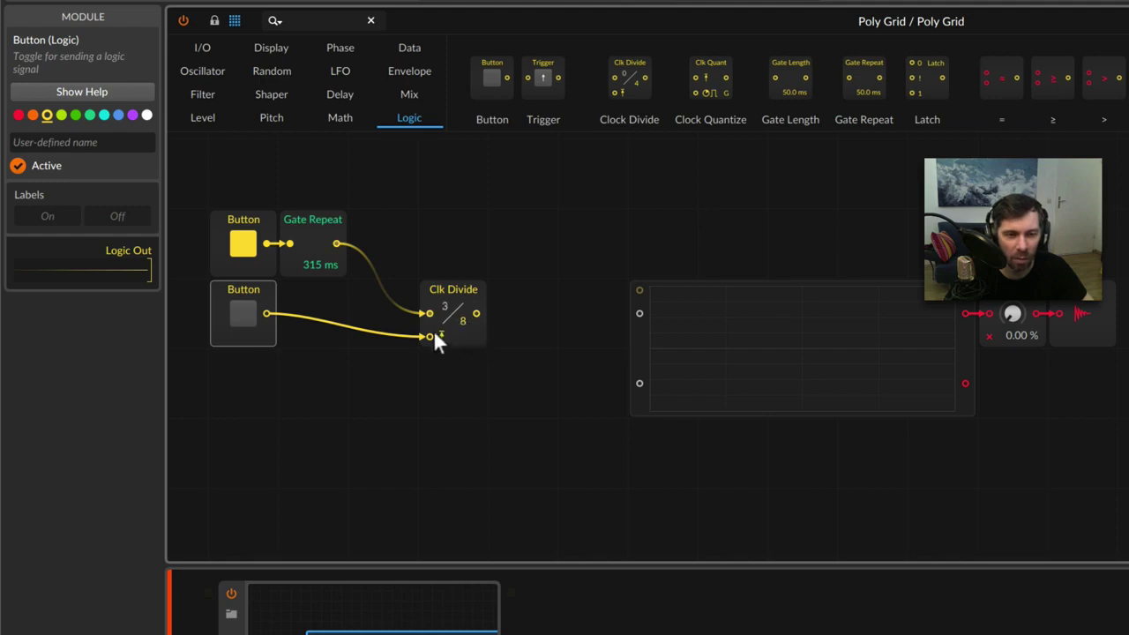
# Test the Clock Divide's reset by toggling the second Button repeatedly, and replace that Button with a Trigger.
pyautogui.click(251, 318)
pyautogui.click(251, 318)
pyautogui.click(251, 319)
pyautogui.click(251, 320)
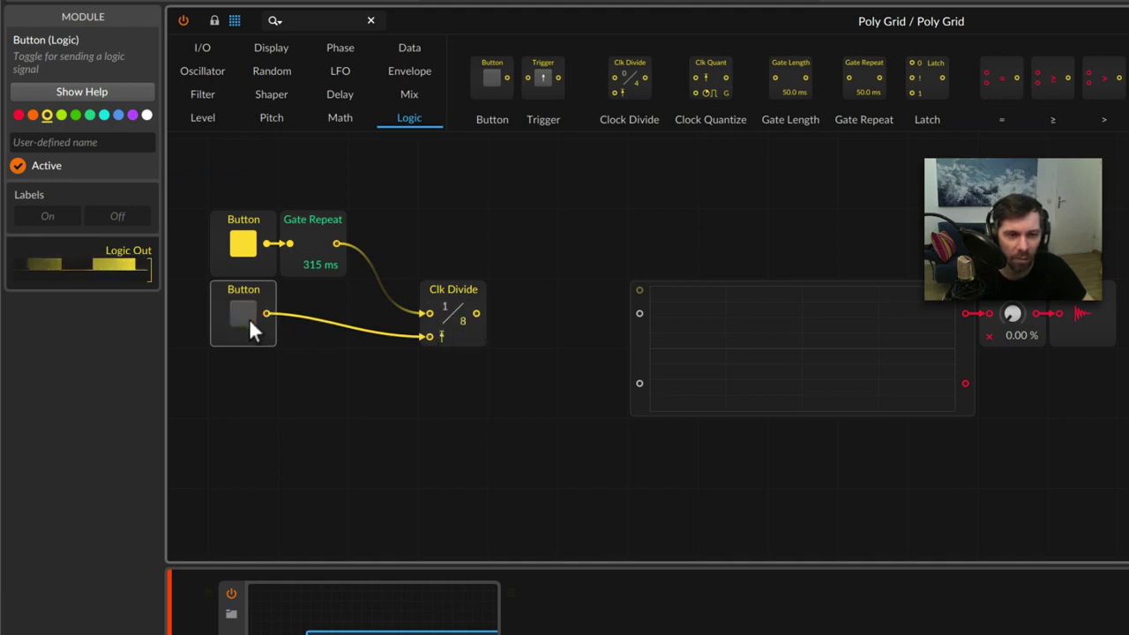
pyautogui.rightClick(251, 294)
pyautogui.press('Escape')
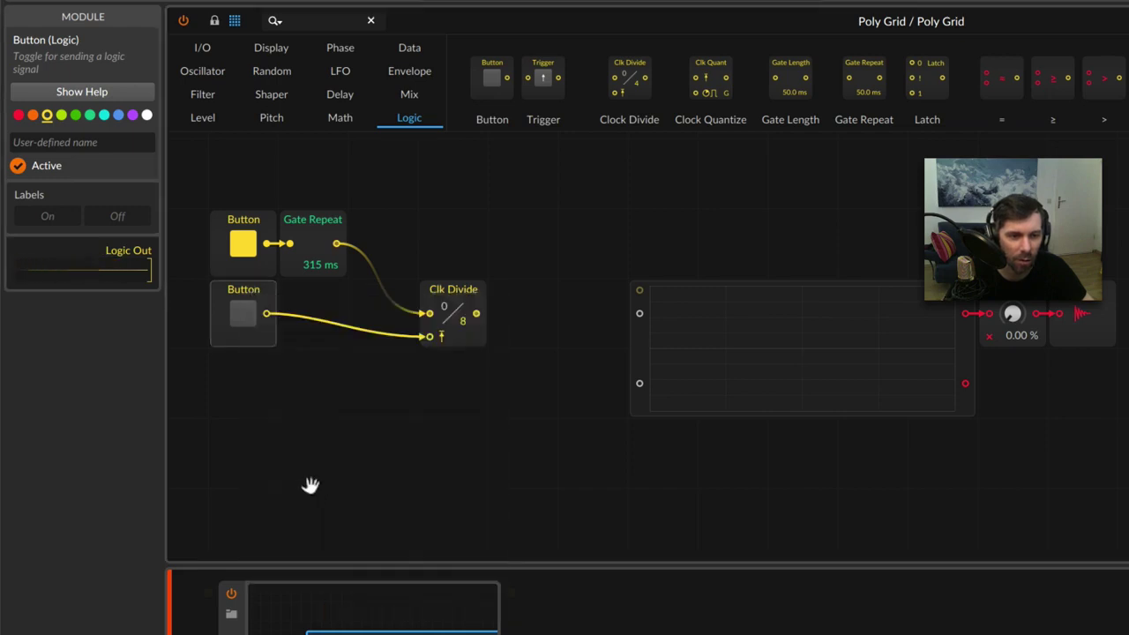
pyautogui.click(309, 483)
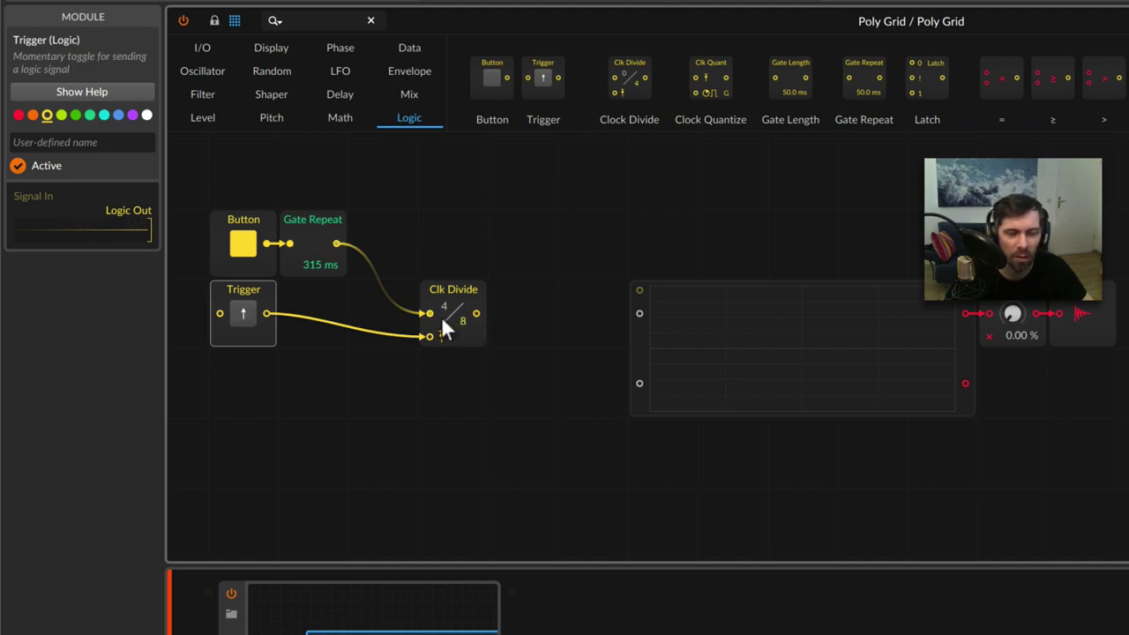
# Connect the Clock Divide output to the oscilloscope's first signal input and set the oscilloscope mode to Slow.
pyautogui.moveTo(476, 313); pyautogui.dragTo(639, 314)
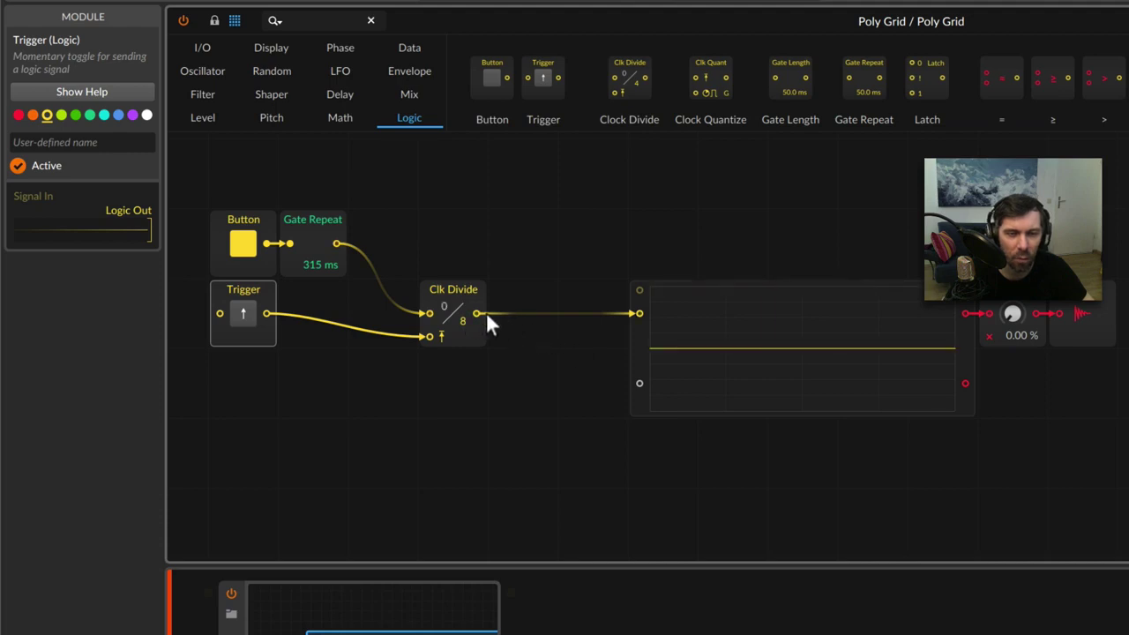
pyautogui.click(643, 343)
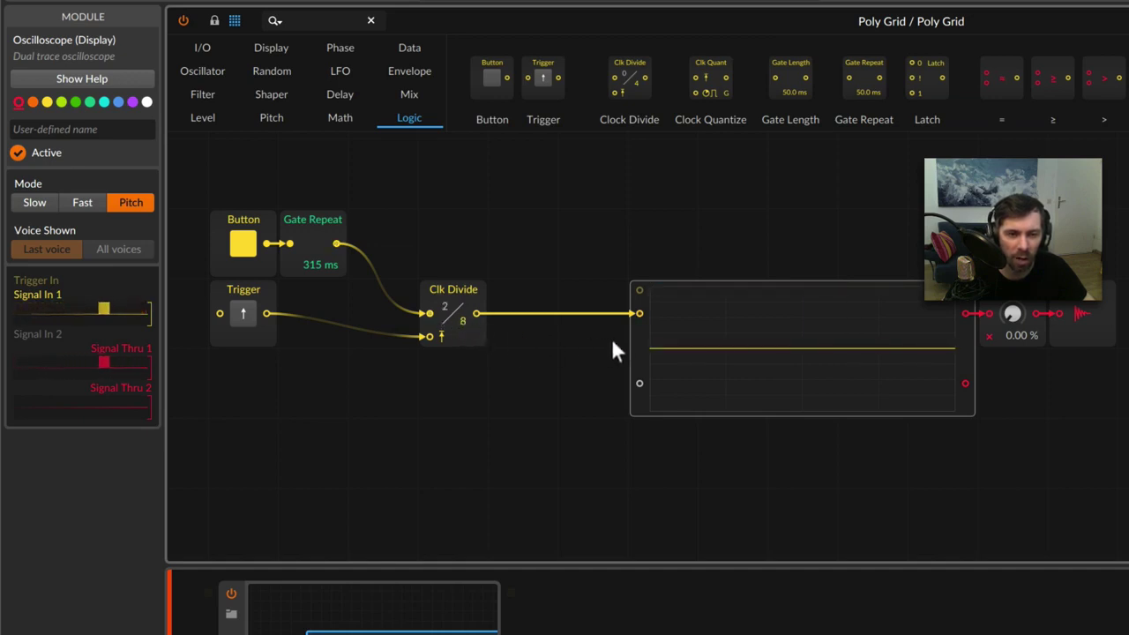
pyautogui.click(30, 202)
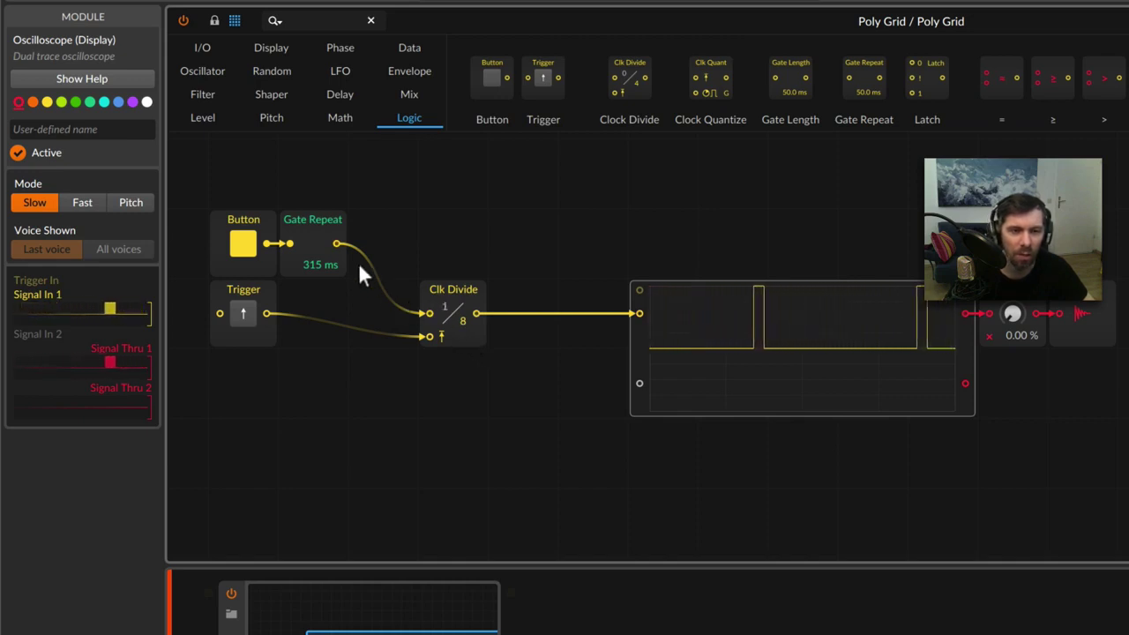
# Try showing the Gate Repeat output on the oscilloscope's second signal input.
pyautogui.moveTo(334, 247); pyautogui.dragTo(641, 384)
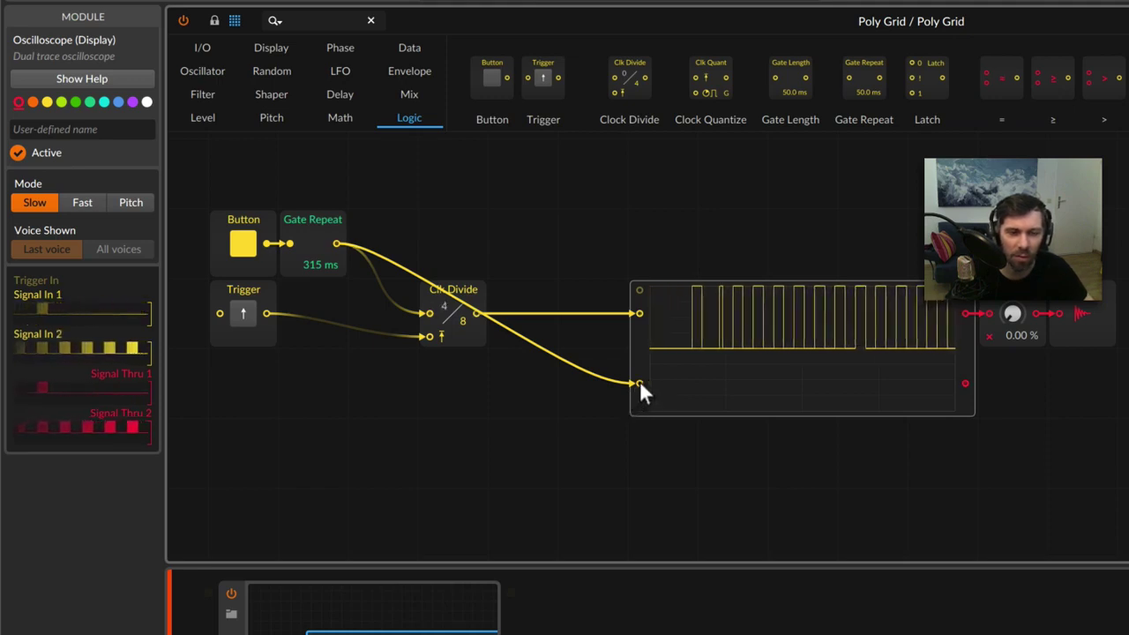
pyautogui.moveTo(639, 384); pyautogui.dragTo(379, 252)
pyautogui.moveTo(415, 206); pyautogui.dragTo(350, 141)
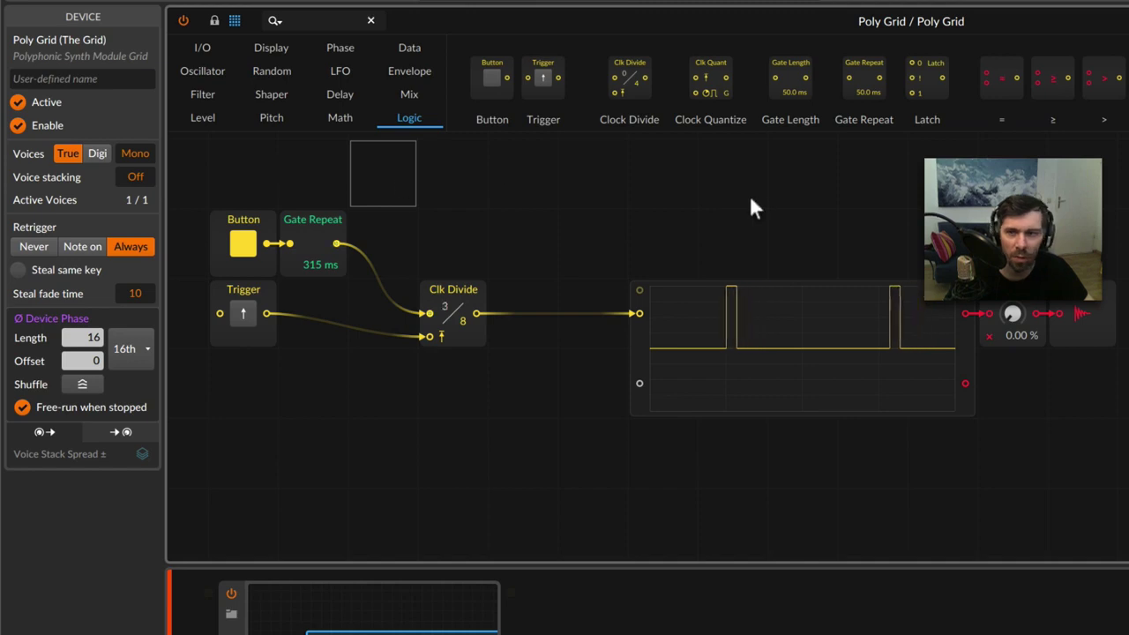
# Insert an Attenuate module before the oscilloscope's second input, feed it from the Button, and set the Clock Divide's division to 5.
pyautogui.click(205, 119)
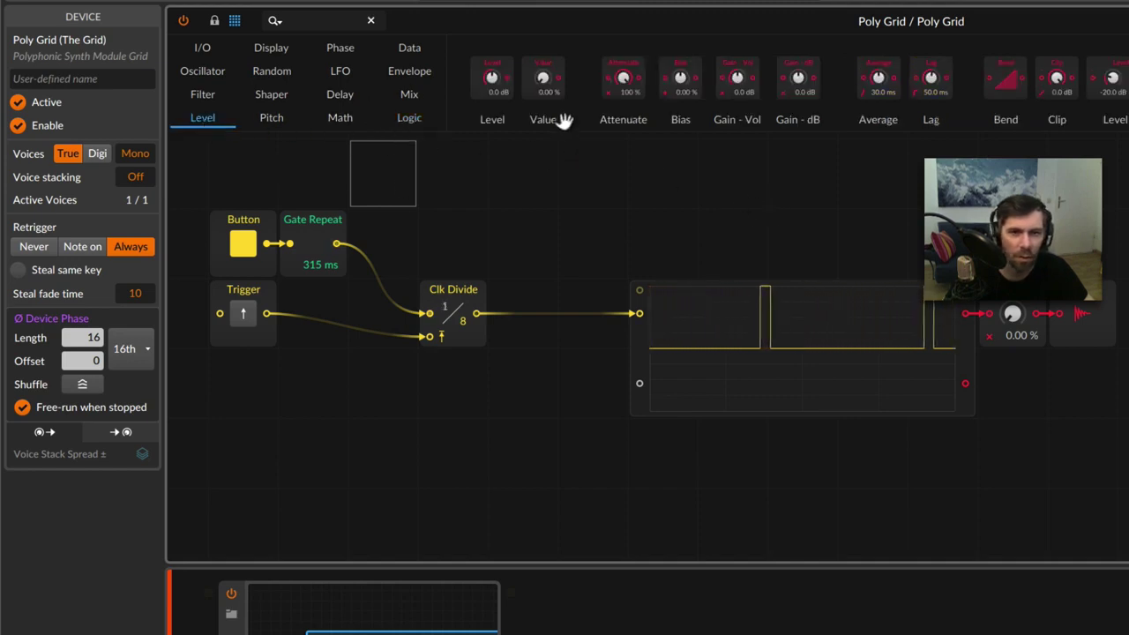
pyautogui.moveTo(623, 93)
pyautogui.mouseDown()
pyautogui.moveTo(644, 245)
pyautogui.moveTo(644, 385)
pyautogui.mouseUp()
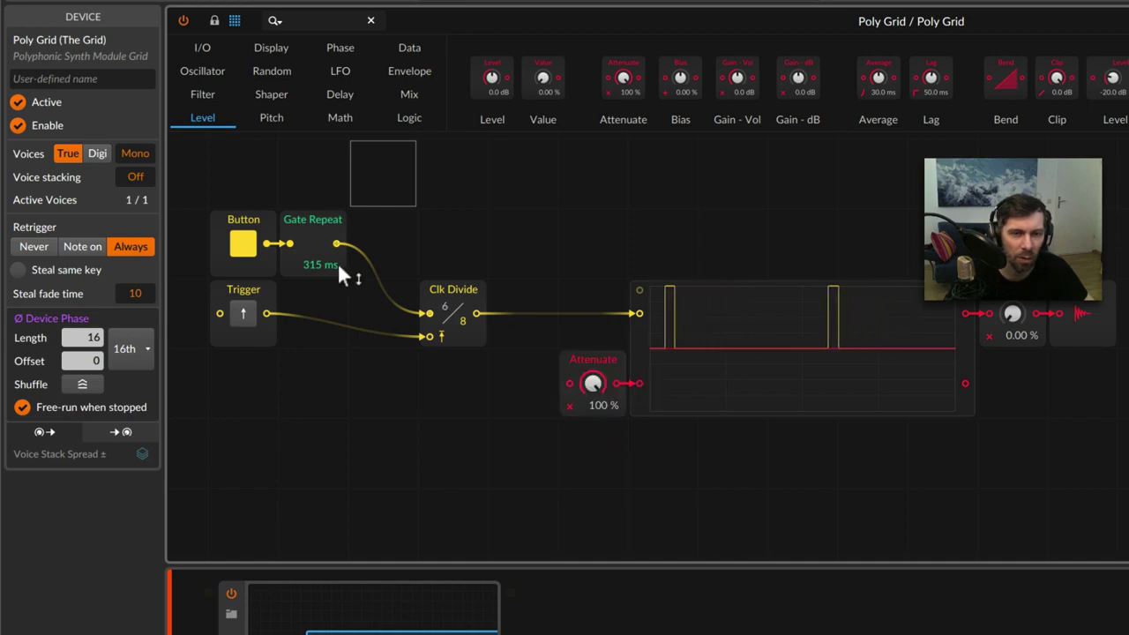
pyautogui.moveTo(280, 244); pyautogui.dragTo(569, 388)
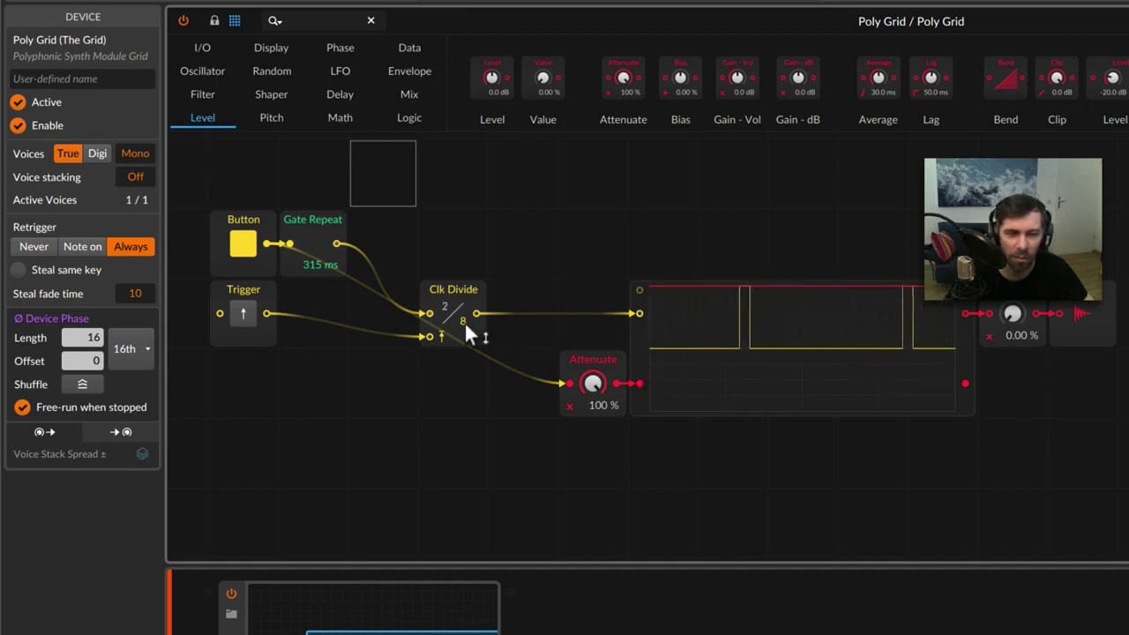
pyautogui.moveTo(464, 321)
pyautogui.mouseDown()
pyautogui.moveTo(464, 357)
pyautogui.moveTo(460, 328)
pyautogui.moveTo(458, 339)
pyautogui.mouseUp()
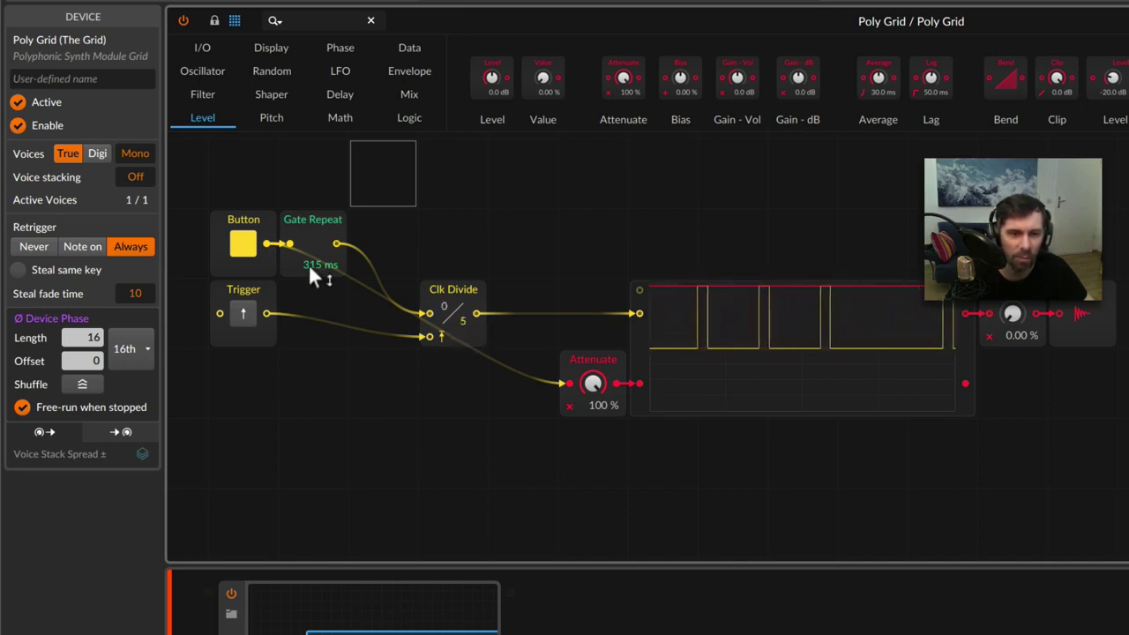
# Rewire the Attenuate's input to the Gate Repeat output and set the Gate Repeat time to 924 ms.
pyautogui.moveTo(308, 264); pyautogui.dragTo(344, 283)
pyautogui.moveTo(336, 243); pyautogui.dragTo(544, 384)
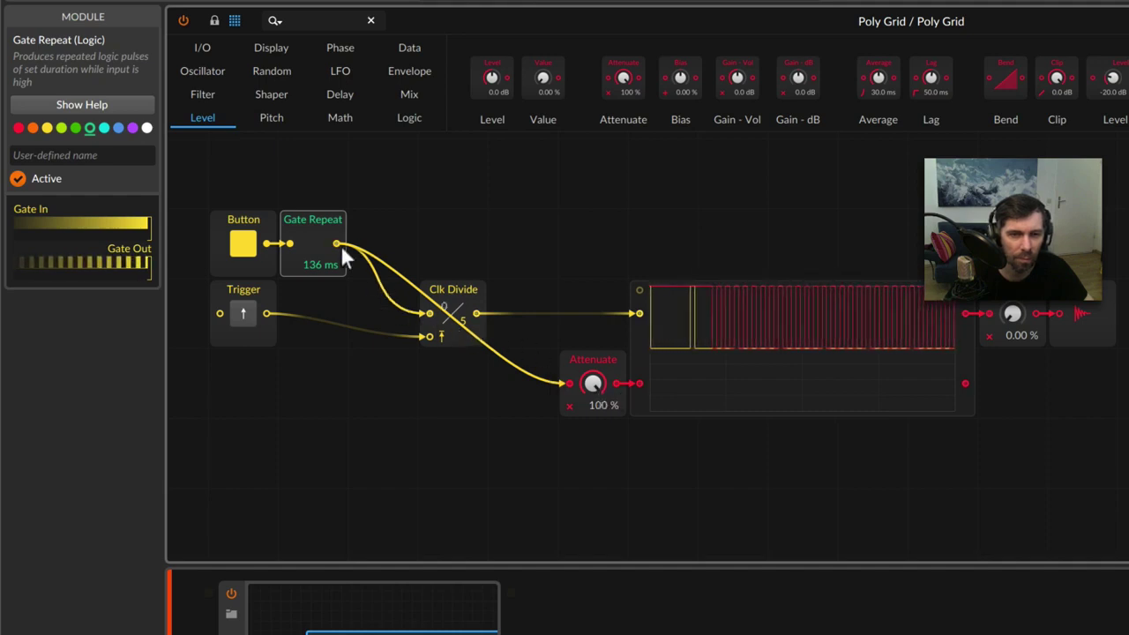
pyautogui.moveTo(338, 251); pyautogui.dragTo(337, 176)
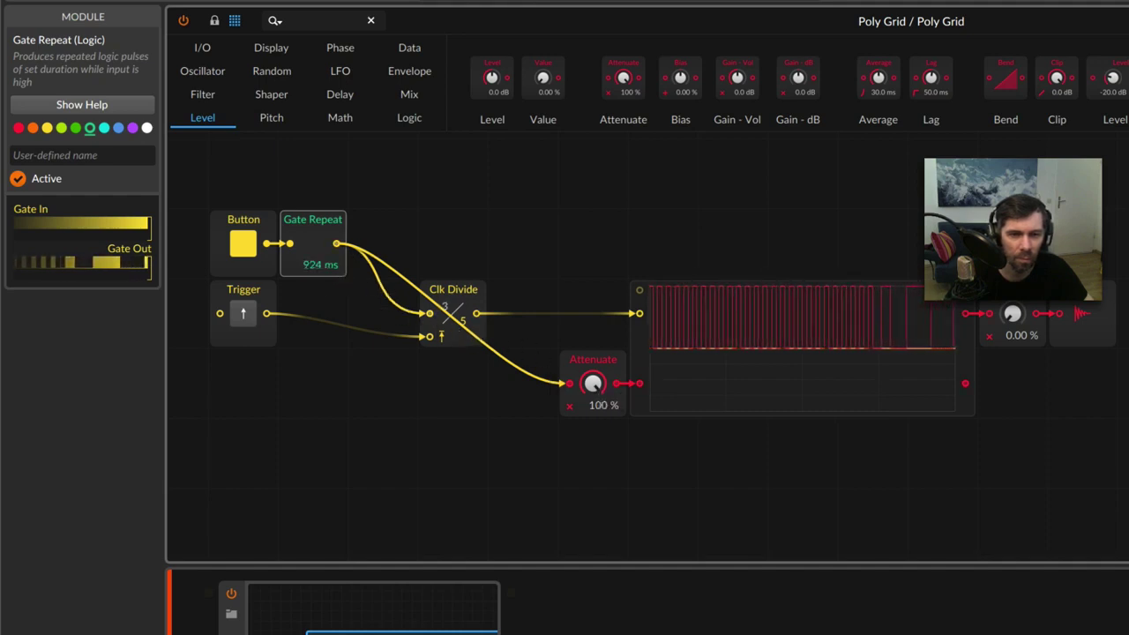
# Paste a copy of the oscilloscope below the original and route Gate Repeat through the Attenuate, moved beside it, into the copy's first input.
pyautogui.click(639, 357)
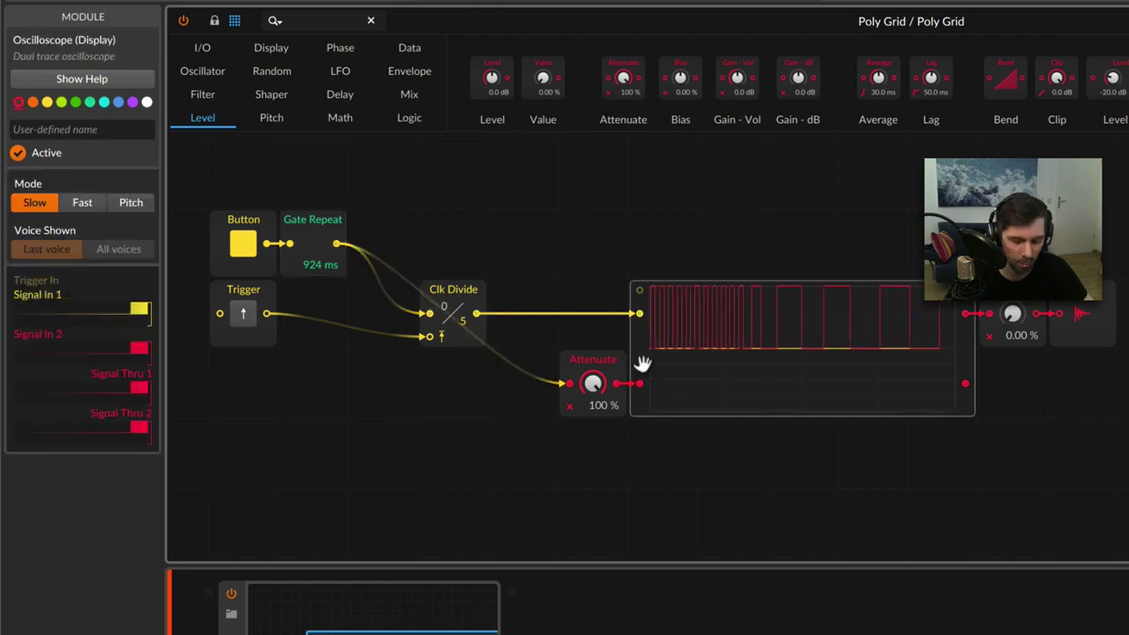
pyautogui.doubleClick(657, 450)
pyautogui.hotkey('ctrl', 'v')
pyautogui.scroll(-2, 661, 450)
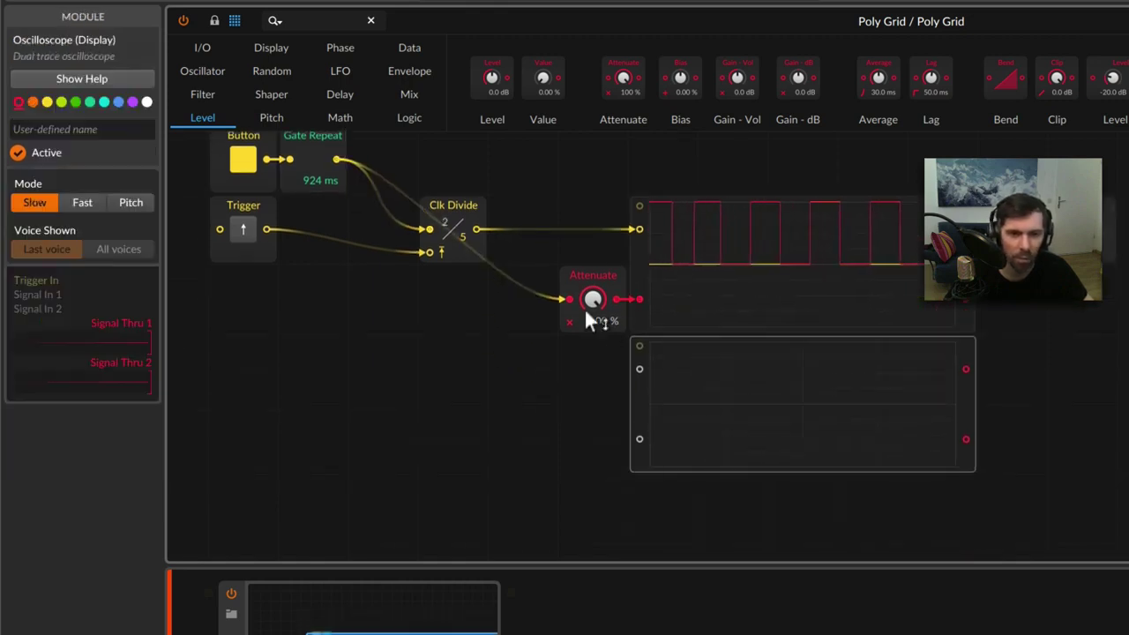
pyautogui.moveTo(638, 299); pyautogui.dragTo(647, 371)
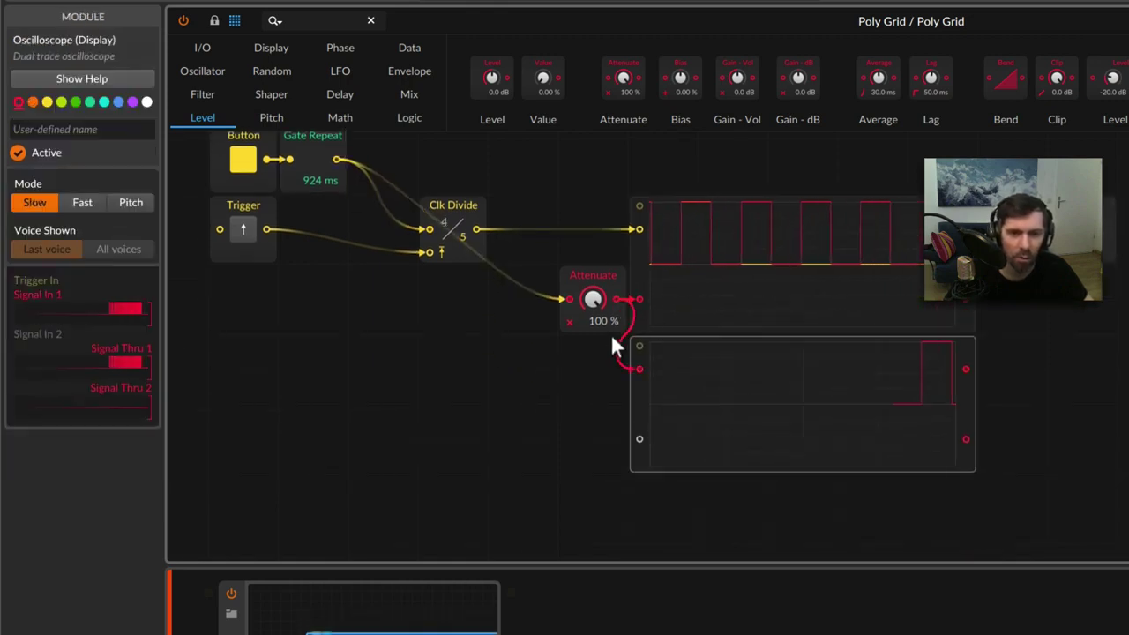
pyautogui.moveTo(638, 299); pyautogui.dragTo(593, 345)
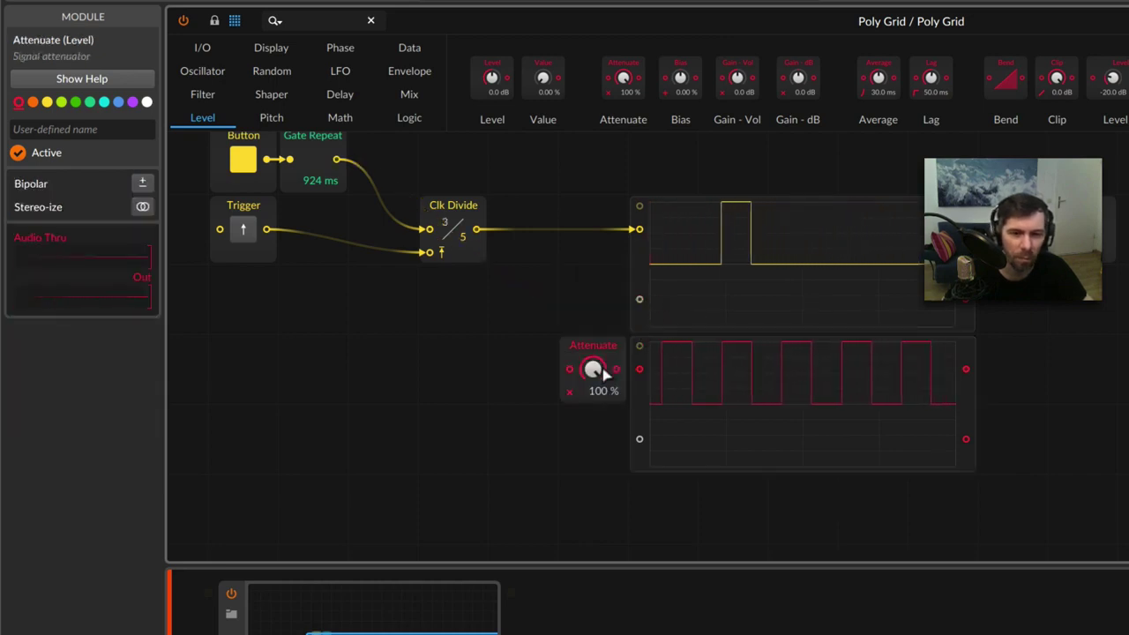
pyautogui.scroll(2, 637, 376)
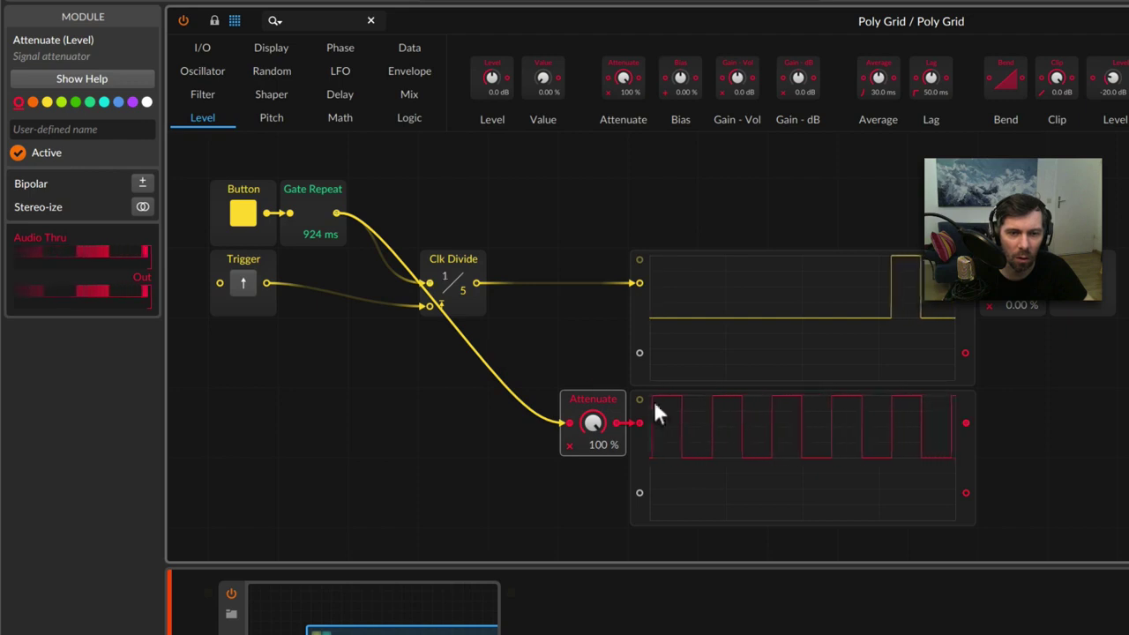
# Vary the Clock Divide's division, ending at 3, and compare its signal with Gate Repeat on the two oscilloscopes.
pyautogui.click(311, 195)
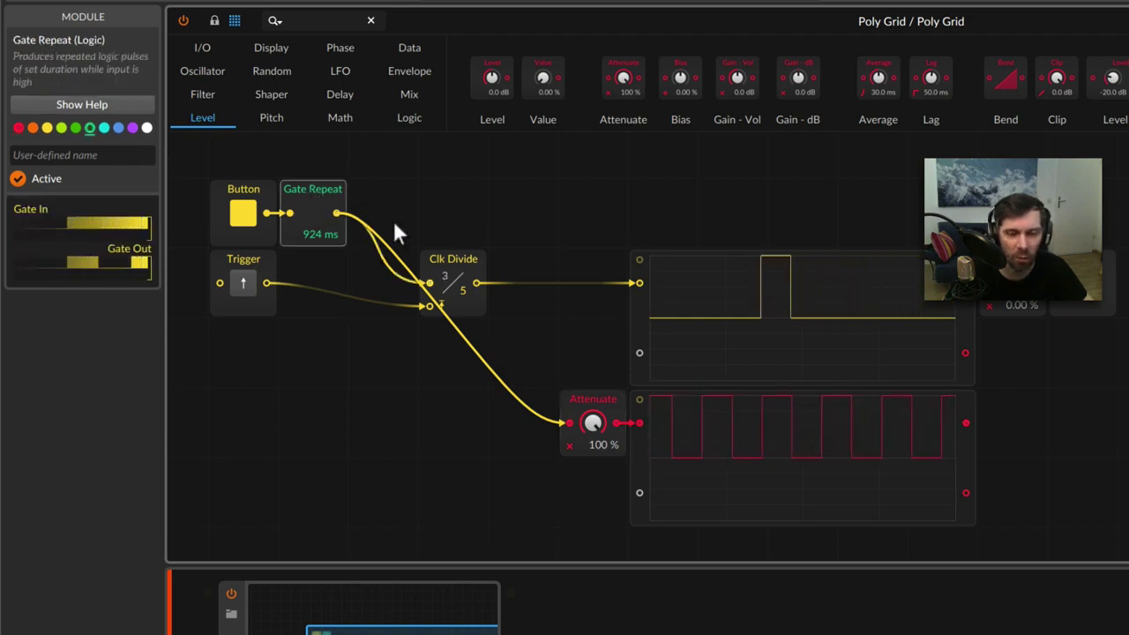
pyautogui.click(445, 265)
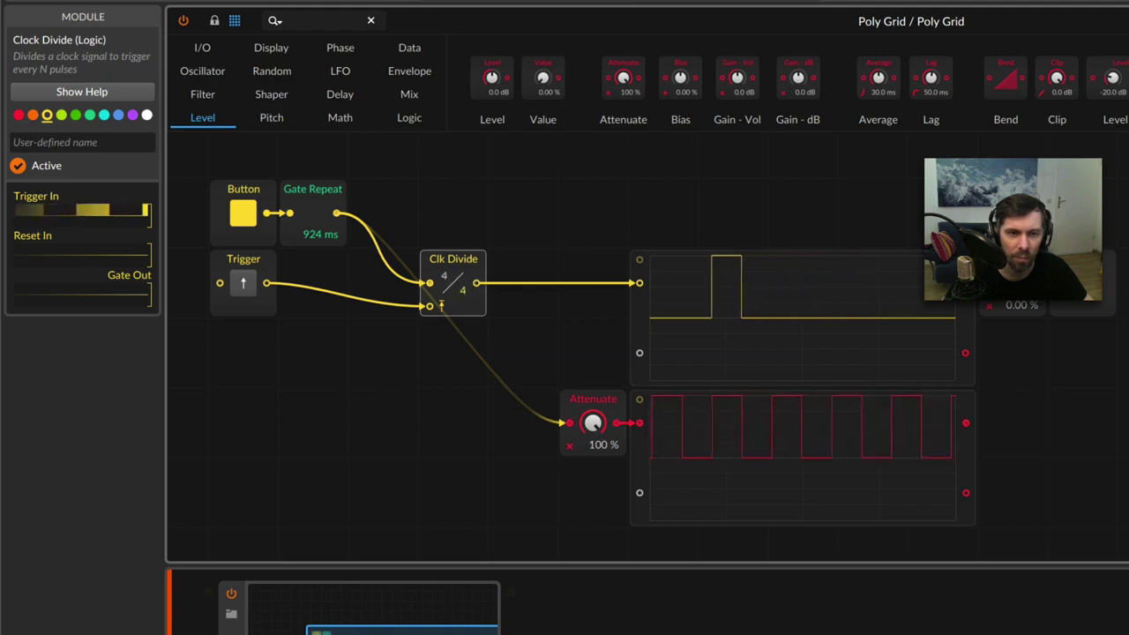
pyautogui.moveTo(465, 298); pyautogui.dragTo(482, 326)
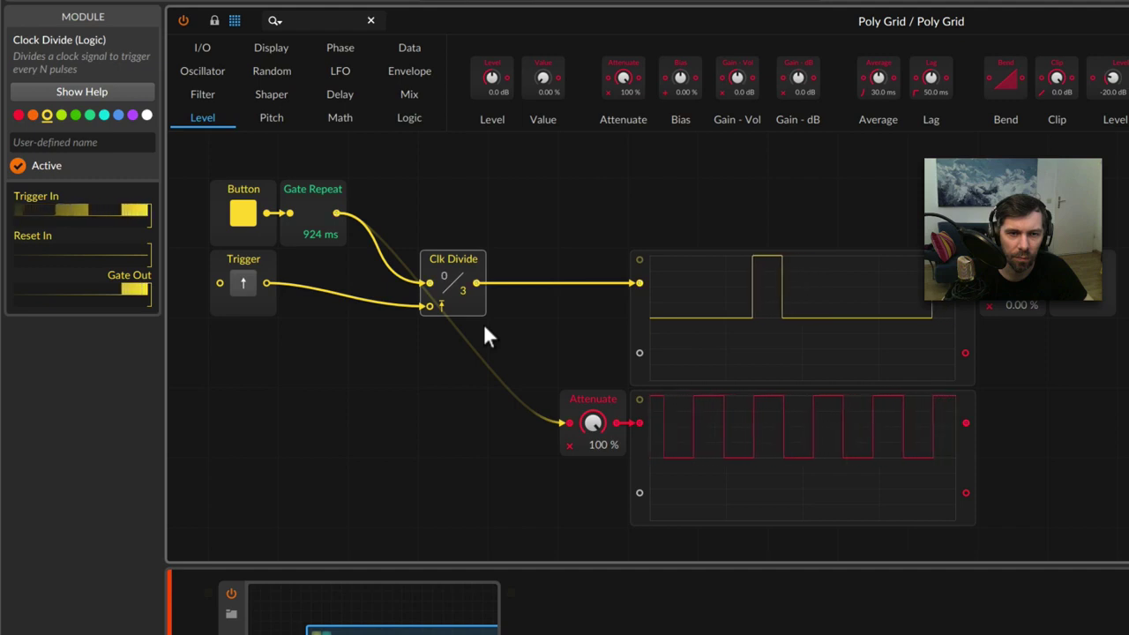
# Set the Clock Divide's division to 2 and add a Clock Quantize module above it.
pyautogui.moveTo(470, 301); pyautogui.dragTo(465, 325)
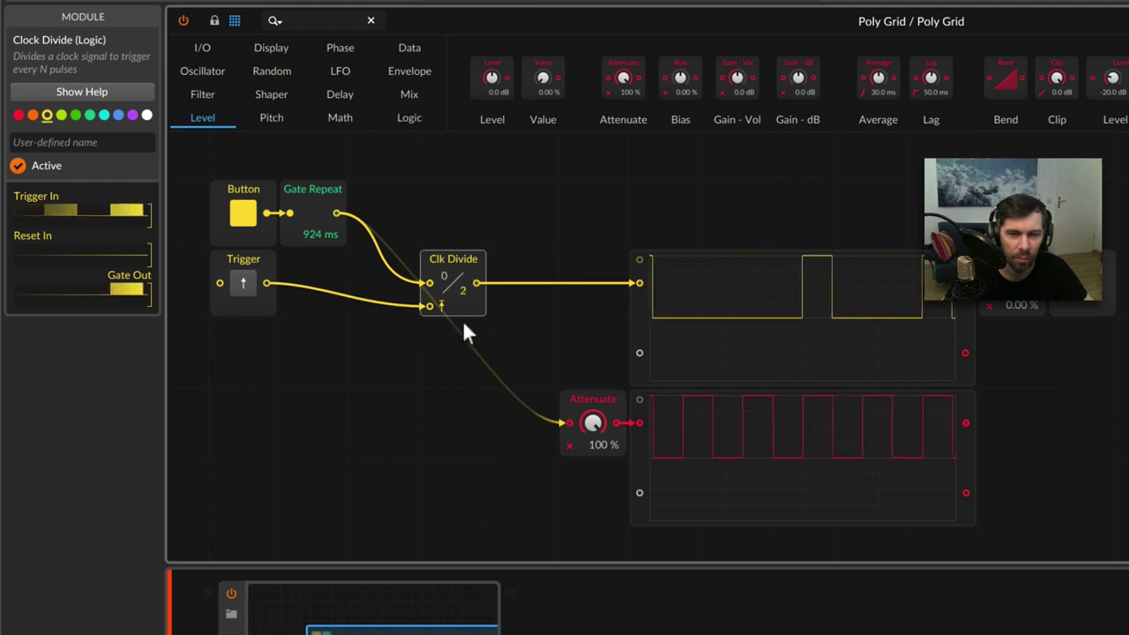
pyautogui.click(410, 118)
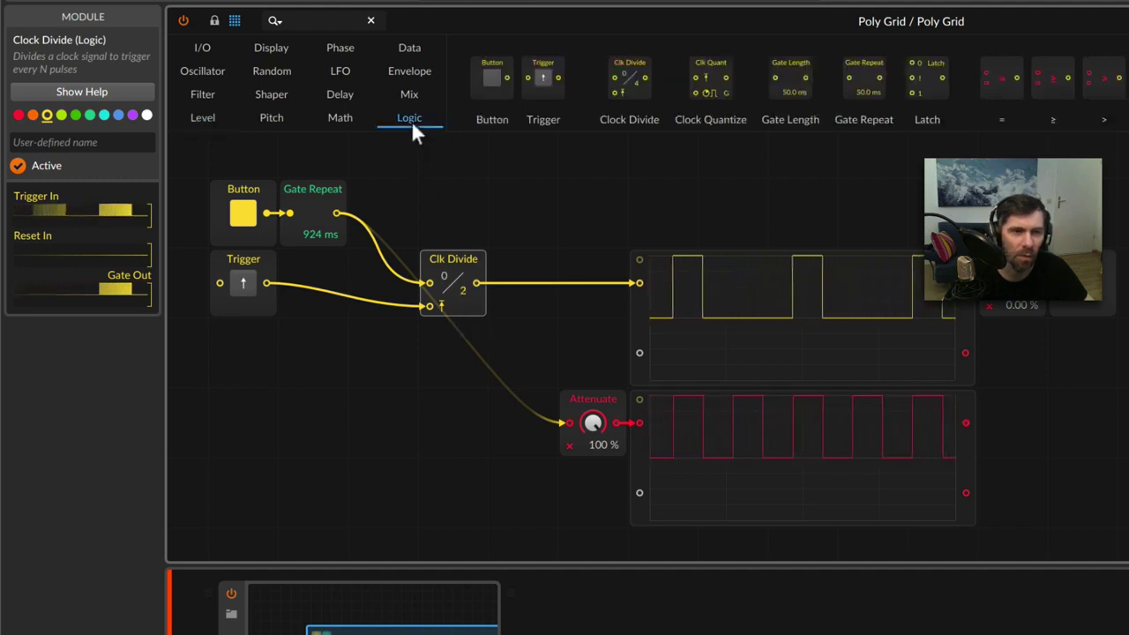
pyautogui.click(680, 153)
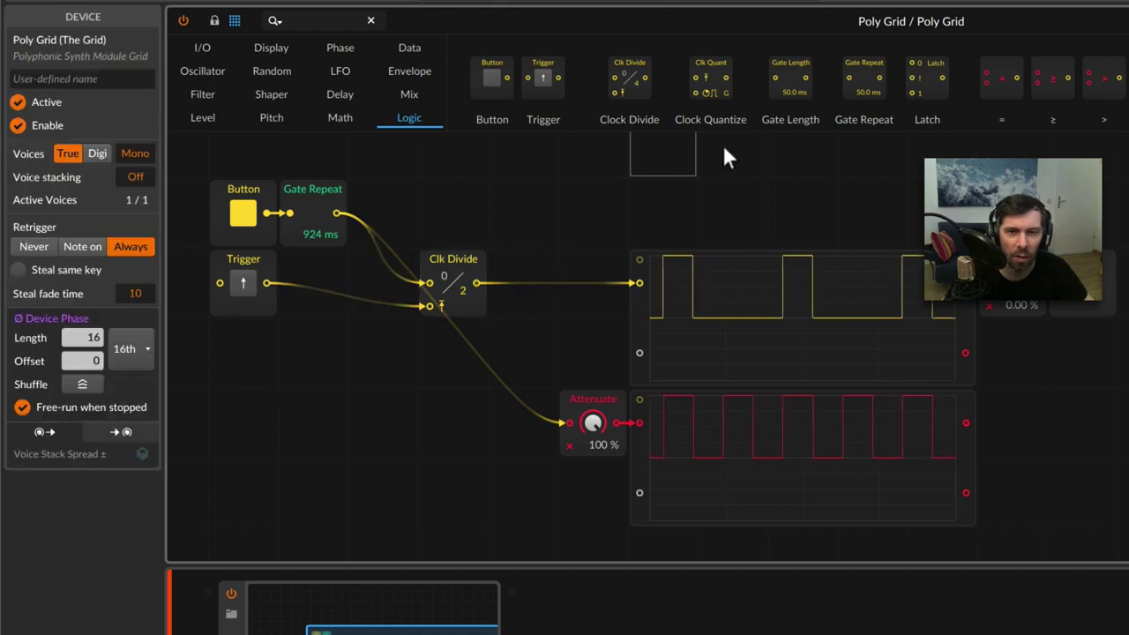
pyautogui.moveTo(711, 152); pyautogui.dragTo(571, 208)
pyautogui.click(607, 201)
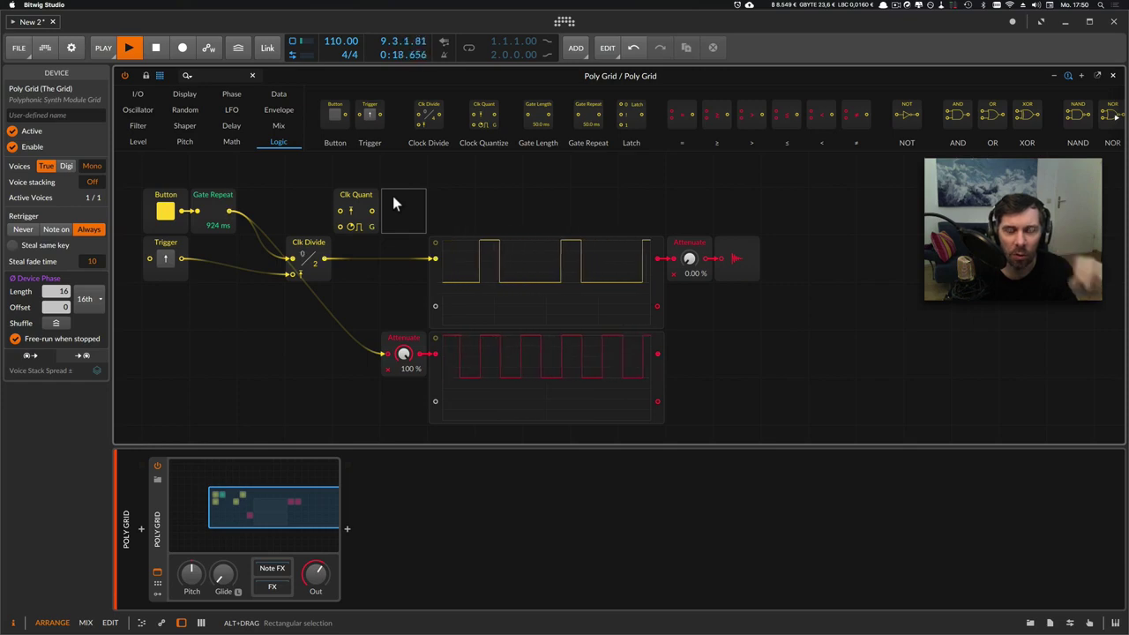
# Read the Clock Quantize help and wire the Gate Repeat output to the module's clock input.
pyautogui.click(362, 199)
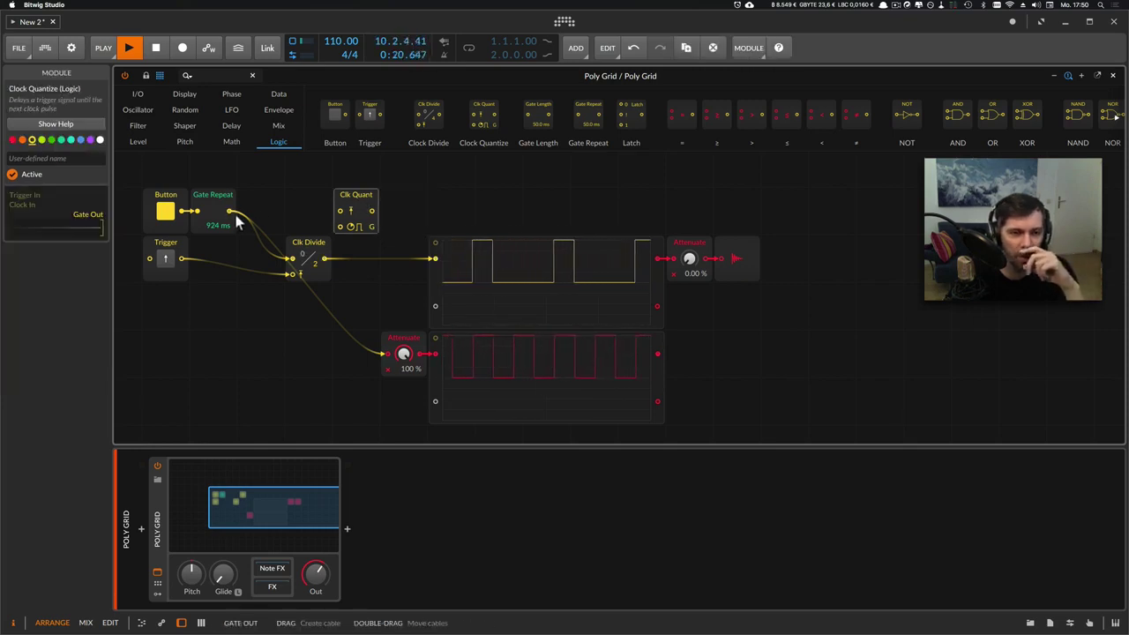
pyautogui.moveTo(231, 211); pyautogui.dragTo(350, 212)
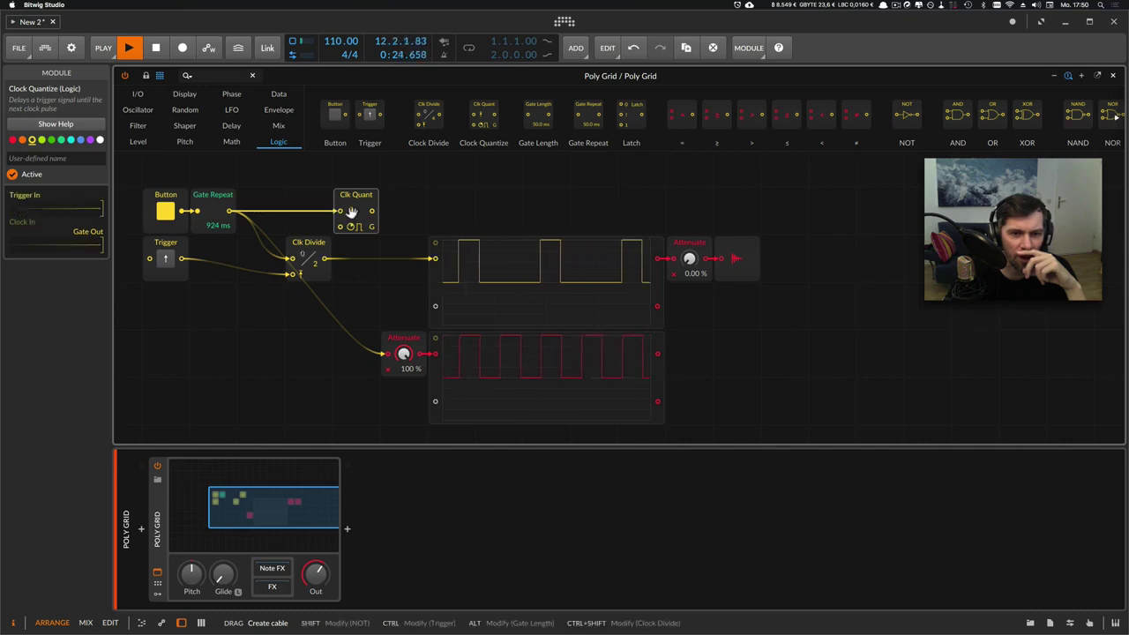
pyautogui.click(44, 125)
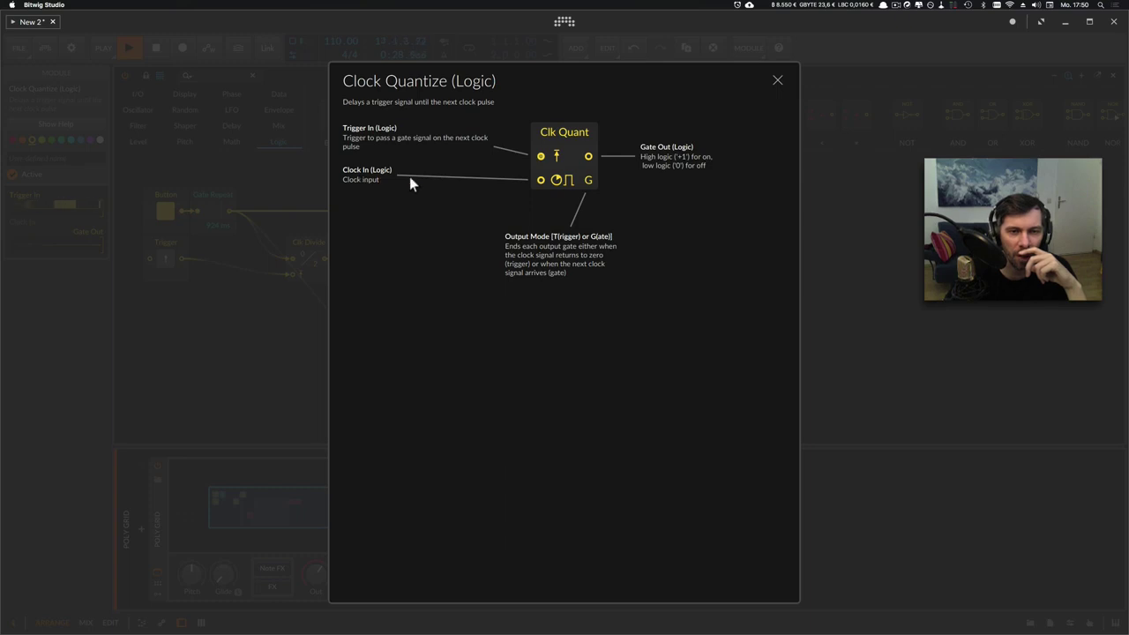
pyautogui.click(778, 80)
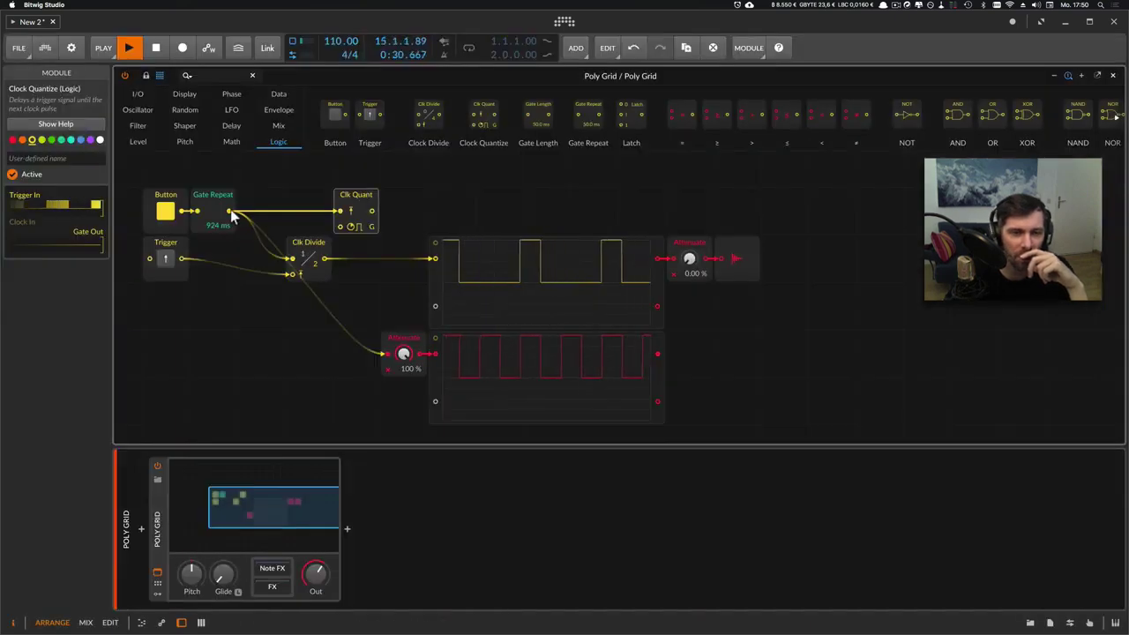
pyautogui.moveTo(231, 216); pyautogui.dragTo(340, 226)
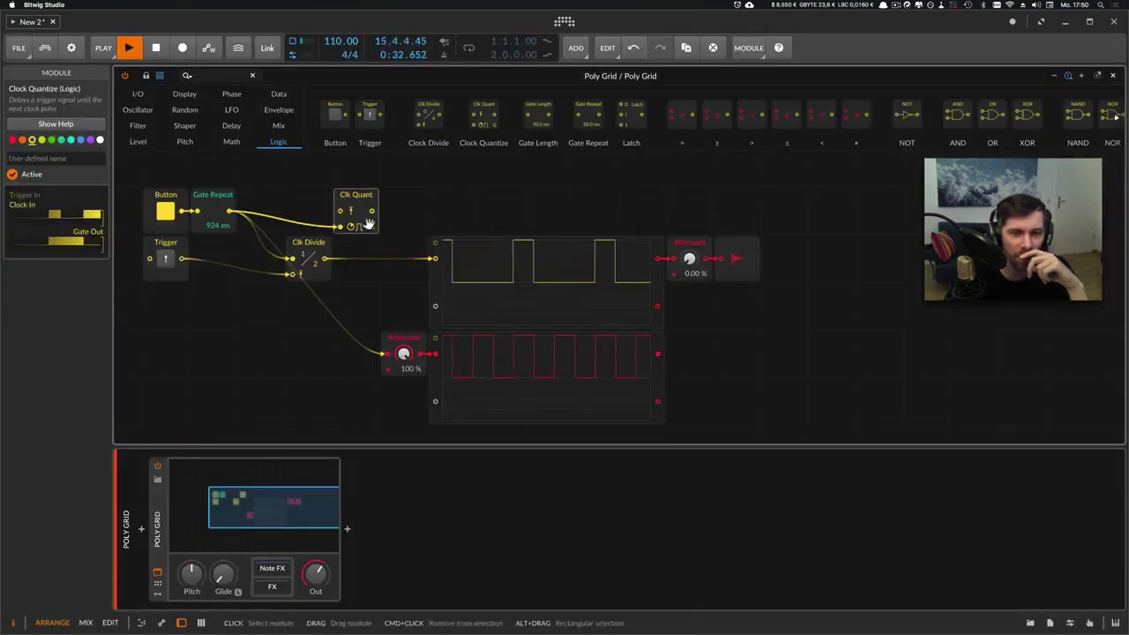
# Paste a copy of the Clock Divide's oscilloscope above it and feed its first signal input from the Clock Quantize output.
pyautogui.click(440, 272)
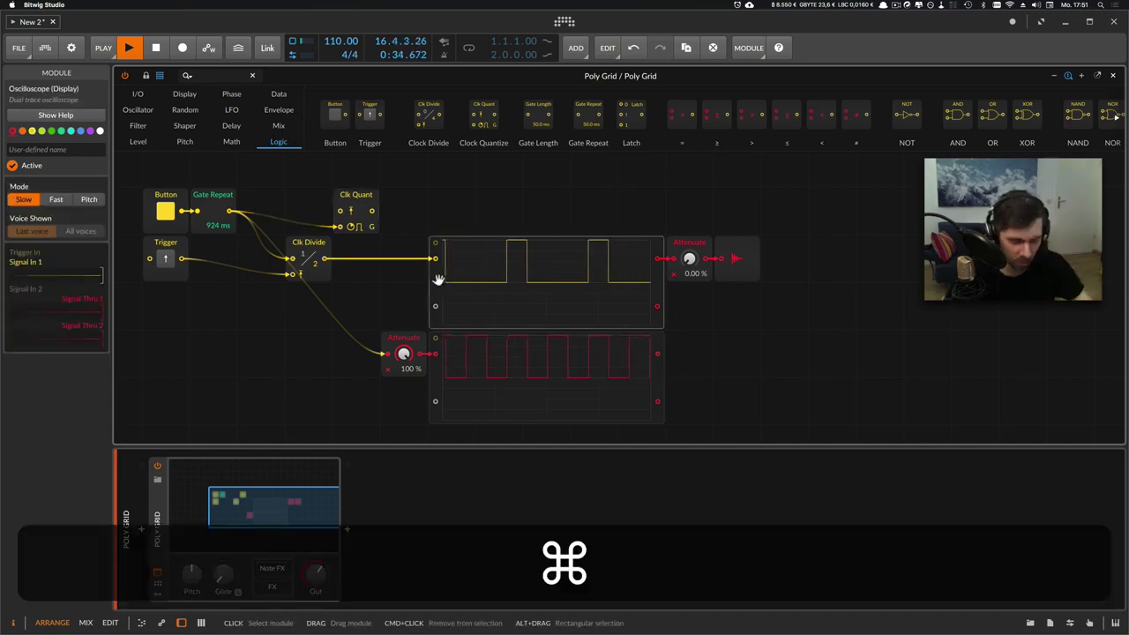
pyautogui.press('super+c')
pyautogui.click(439, 170)
pyautogui.press('super+v')
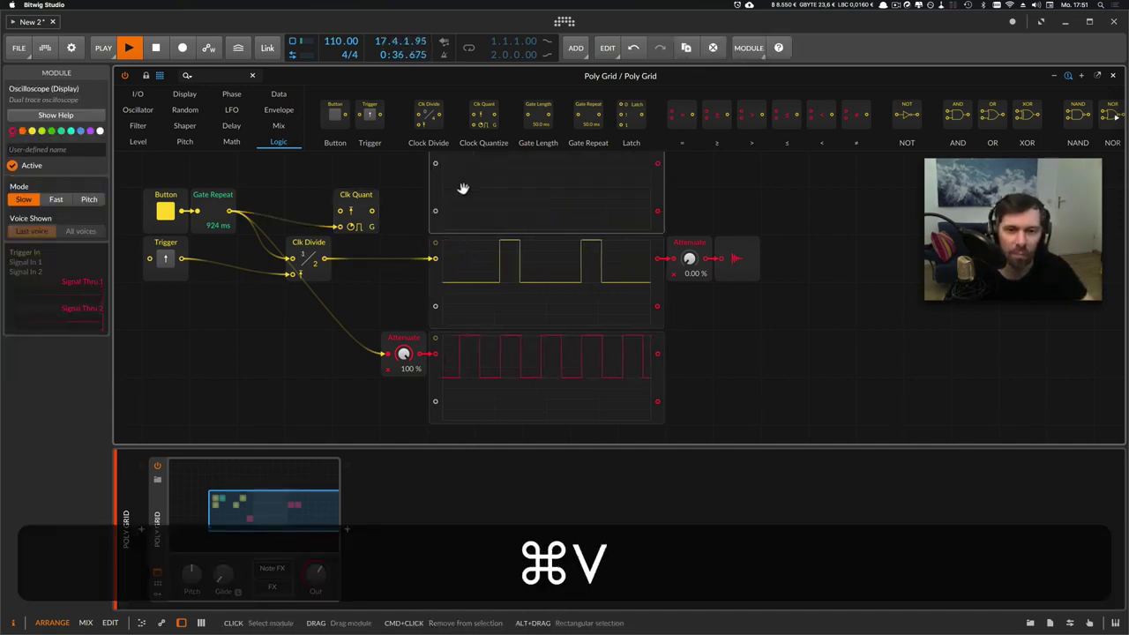
pyautogui.moveTo(372, 209); pyautogui.dragTo(436, 165)
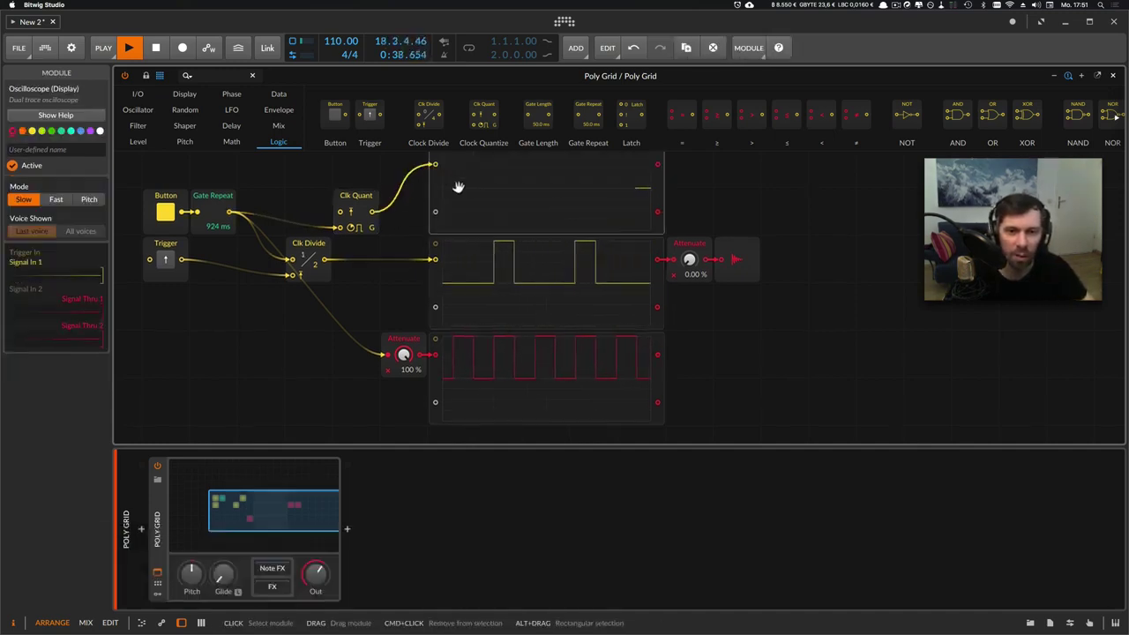
# Paste a copy of the Trigger module above the Button and wire it to the Clock Quantize's trigger input.
pyautogui.click(308, 218)
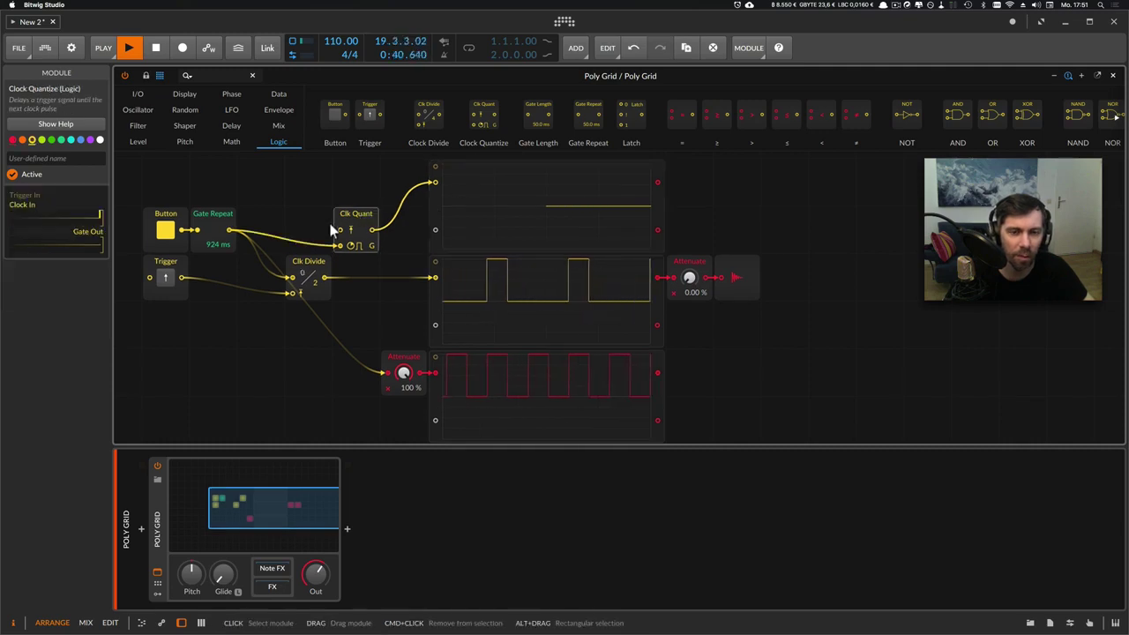
pyautogui.click(168, 263)
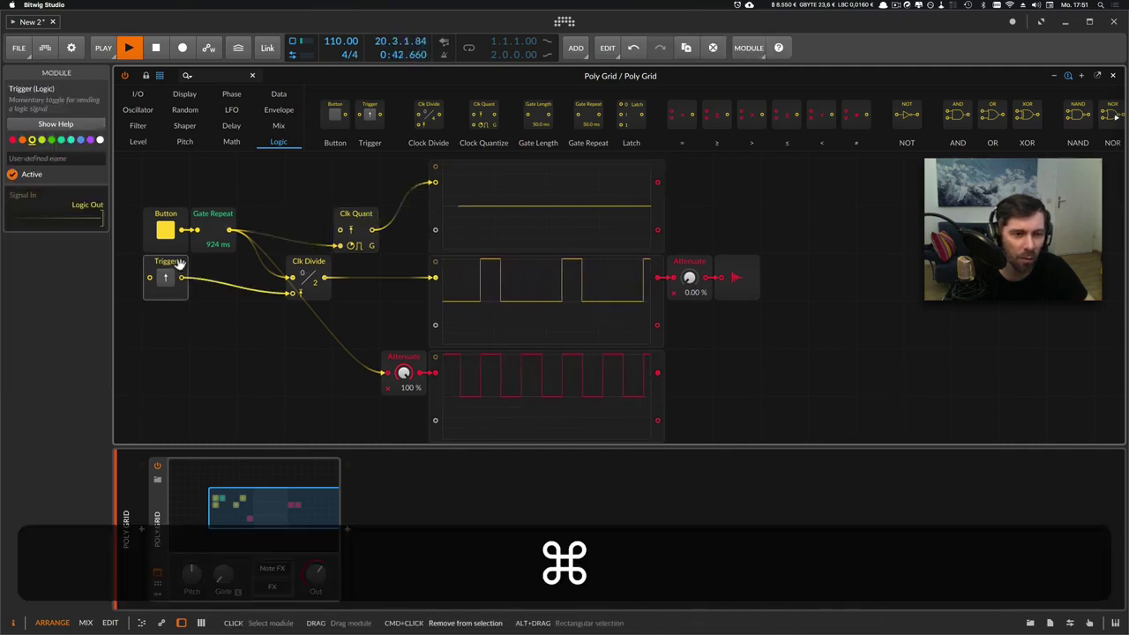
pyautogui.press('super+c')
pyautogui.click(167, 172)
pyautogui.press('super+v')
pyautogui.moveTo(182, 182); pyautogui.dragTo(339, 229)
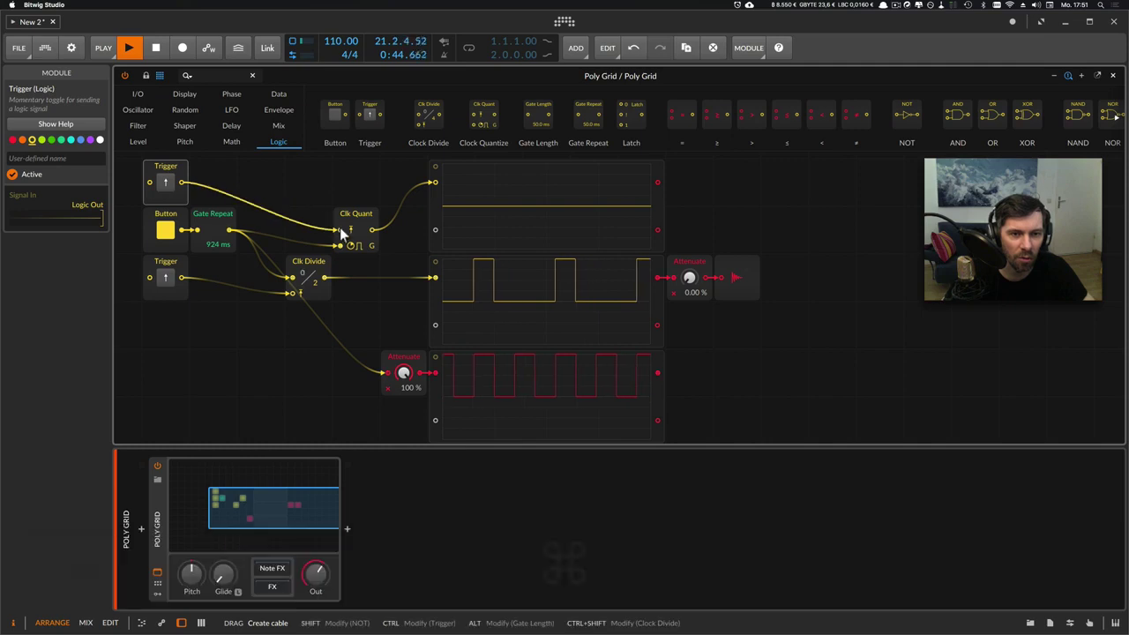
pyautogui.click(355, 219)
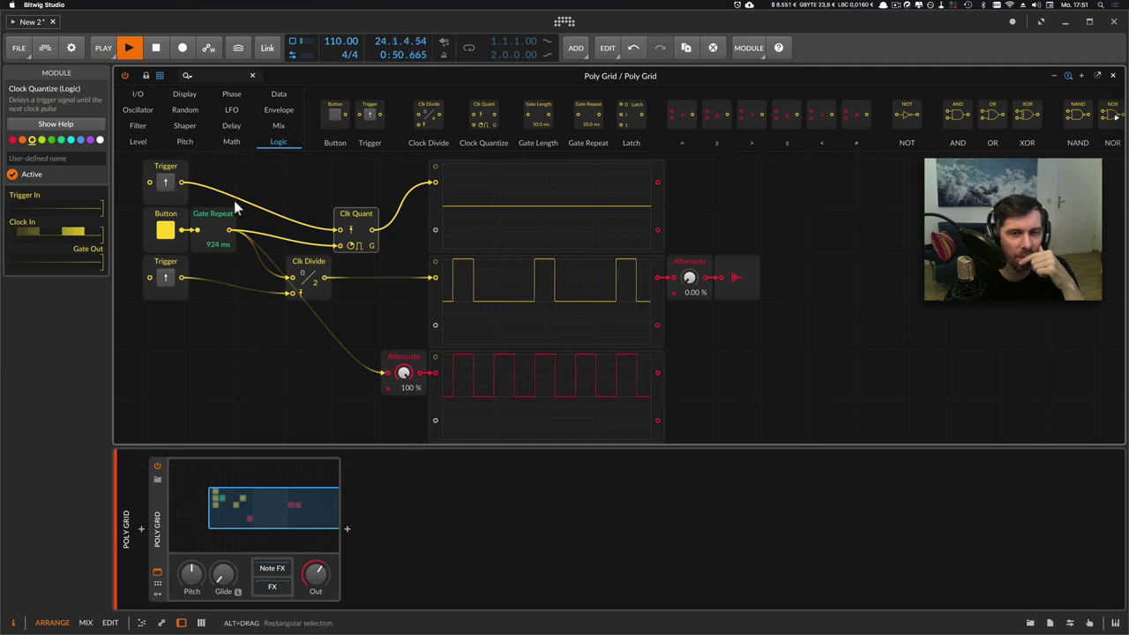
# Paste another oscilloscope above the Clock Quantize one and connect the upper Trigger to its second signal input.
pyautogui.scroll(3, 234, 200)
pyautogui.click(437, 281)
pyautogui.press('super+c')
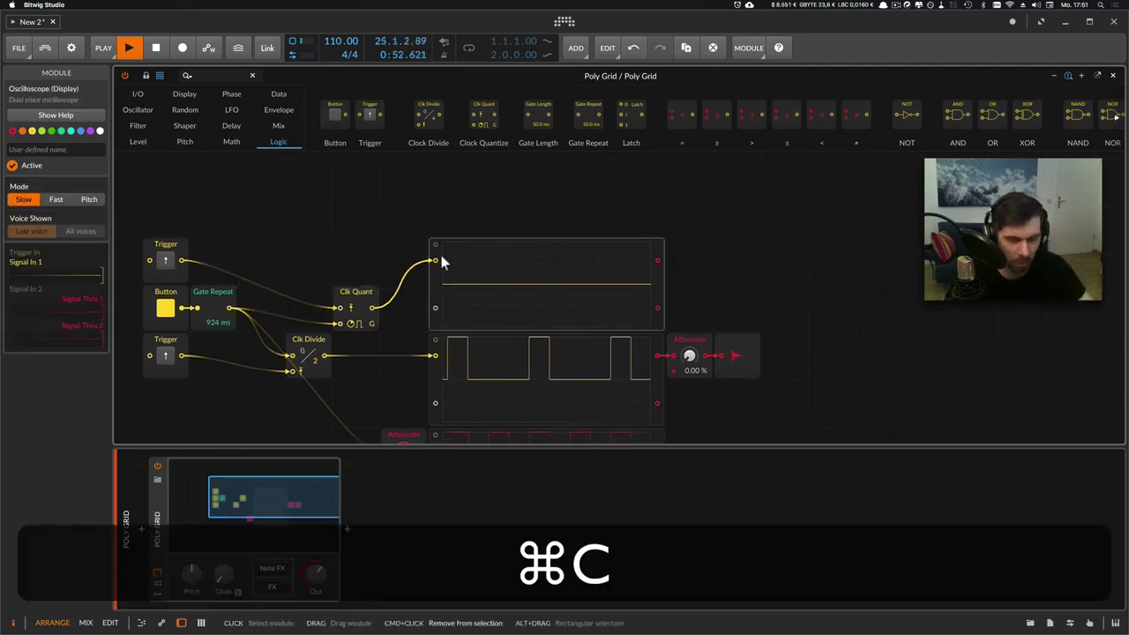
pyautogui.press('super+v')
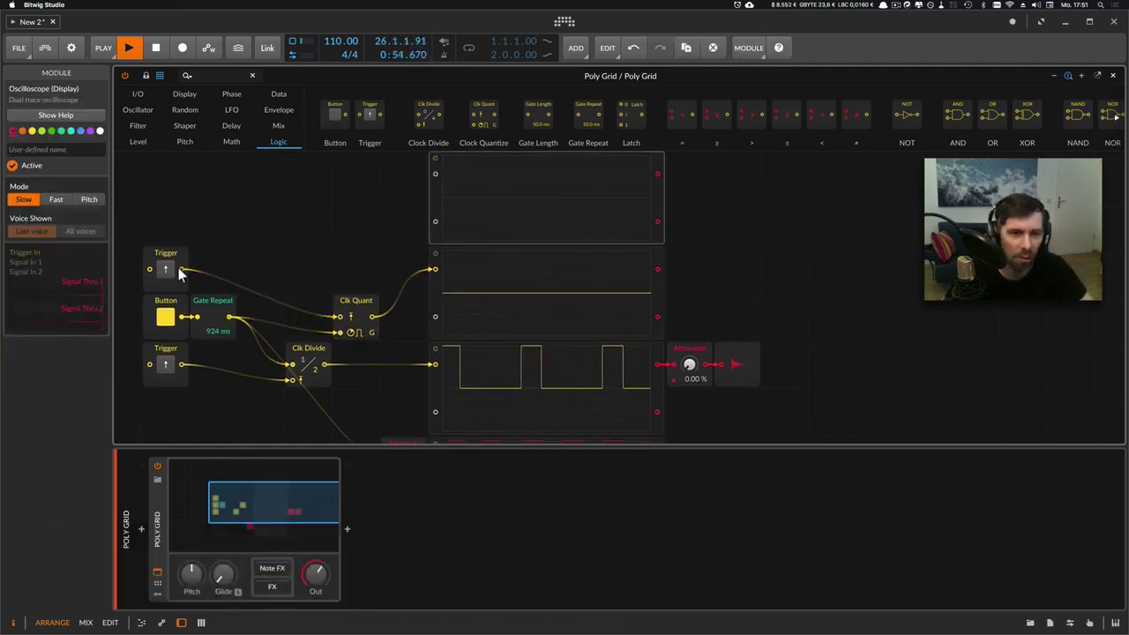
pyautogui.moveTo(182, 269); pyautogui.dragTo(434, 220)
# Fire the upper Trigger once and compare its pulse, the Clock Quantize output and the Gate Repeat clock on the oscilloscopes.
pyautogui.scroll(-2, 353, 235)
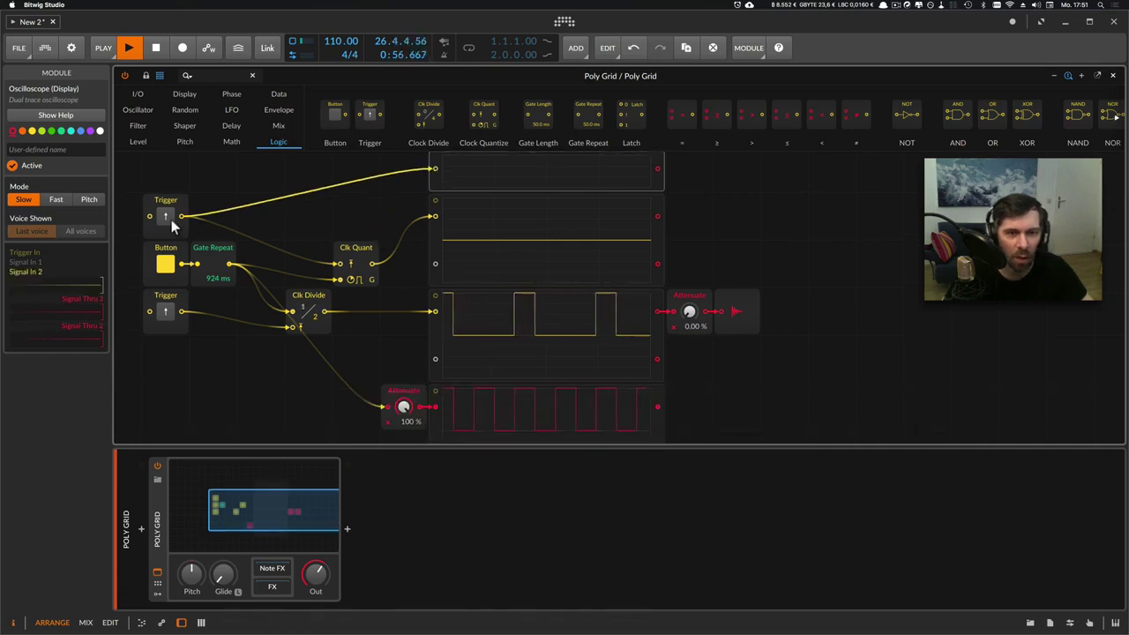
pyautogui.scroll(1, 166, 228)
pyautogui.scroll(1, 162, 237)
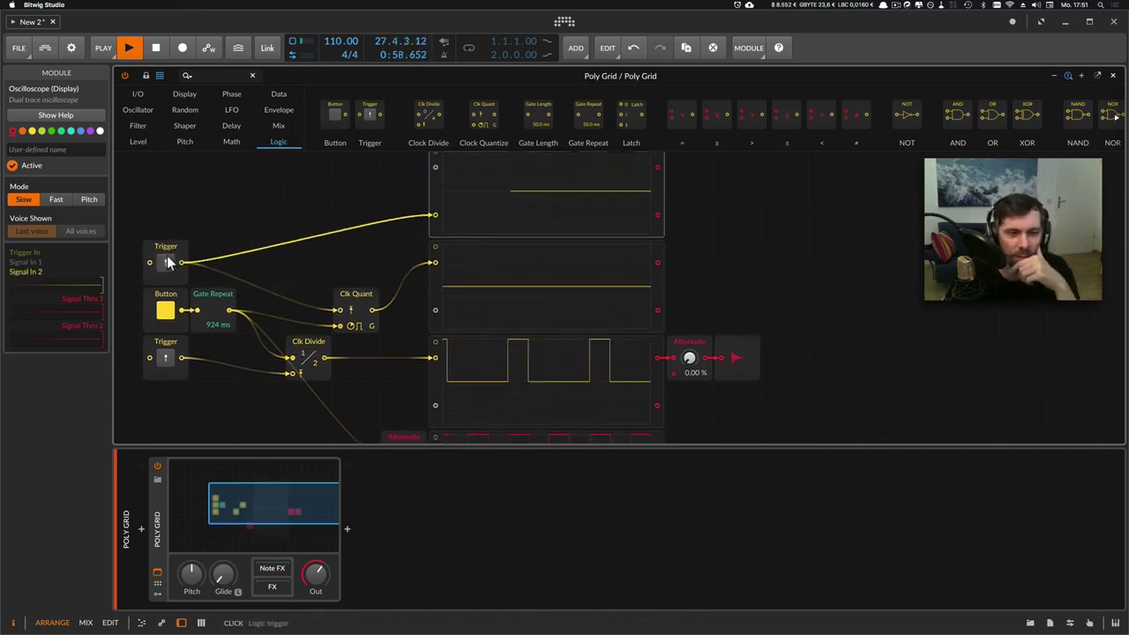
pyautogui.scroll(1, 168, 249)
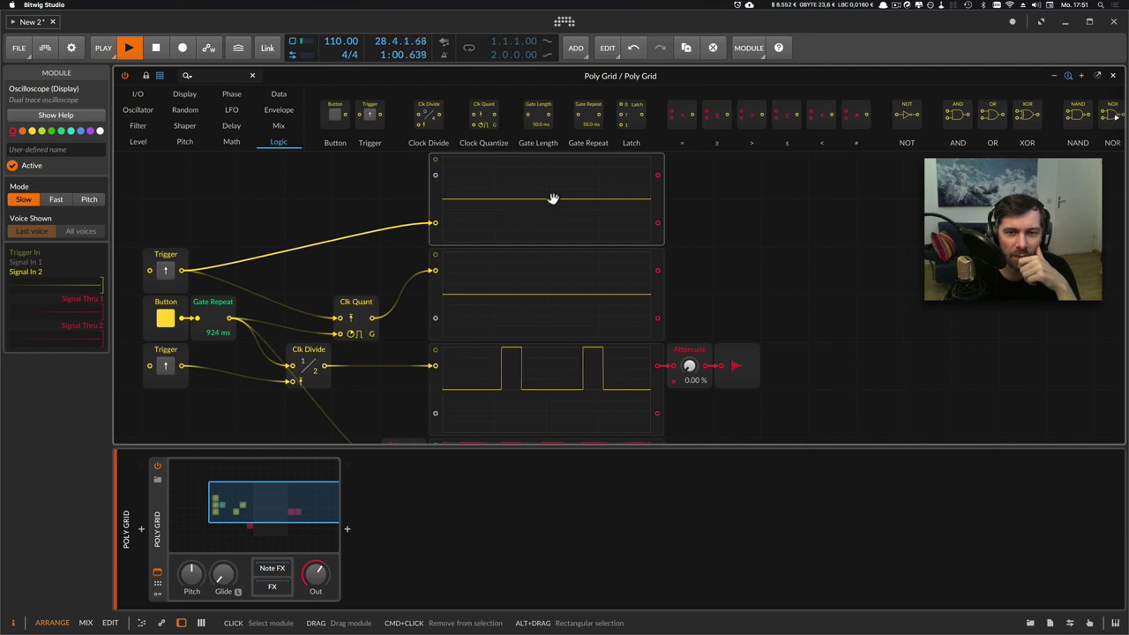
pyautogui.click(166, 274)
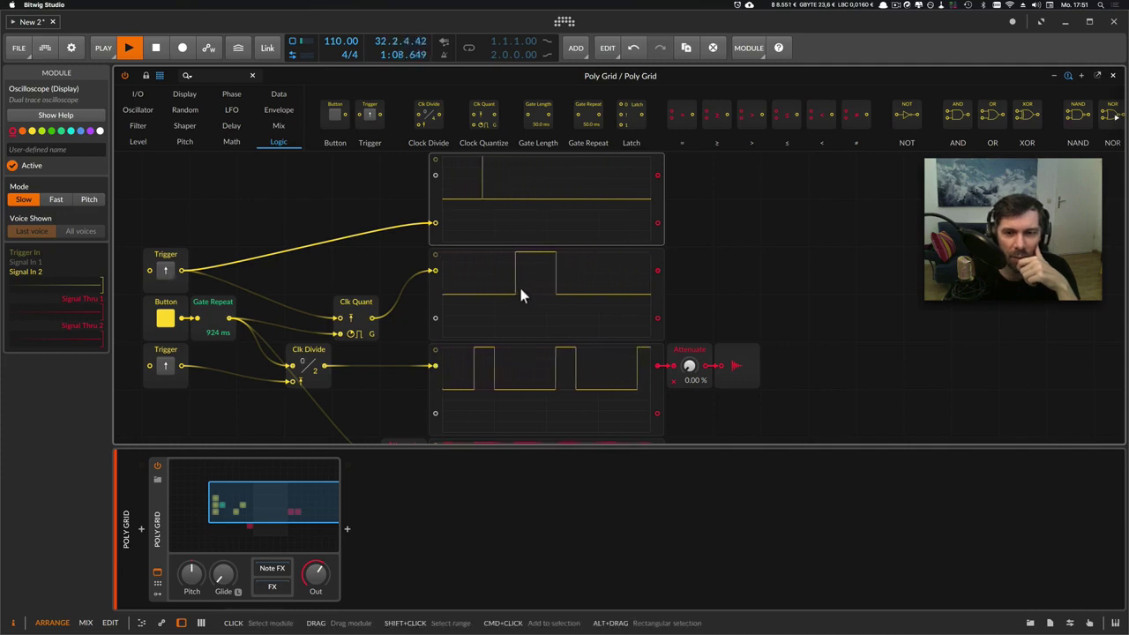
pyautogui.scroll(-1, 520, 287)
pyautogui.scroll(-1, 522, 299)
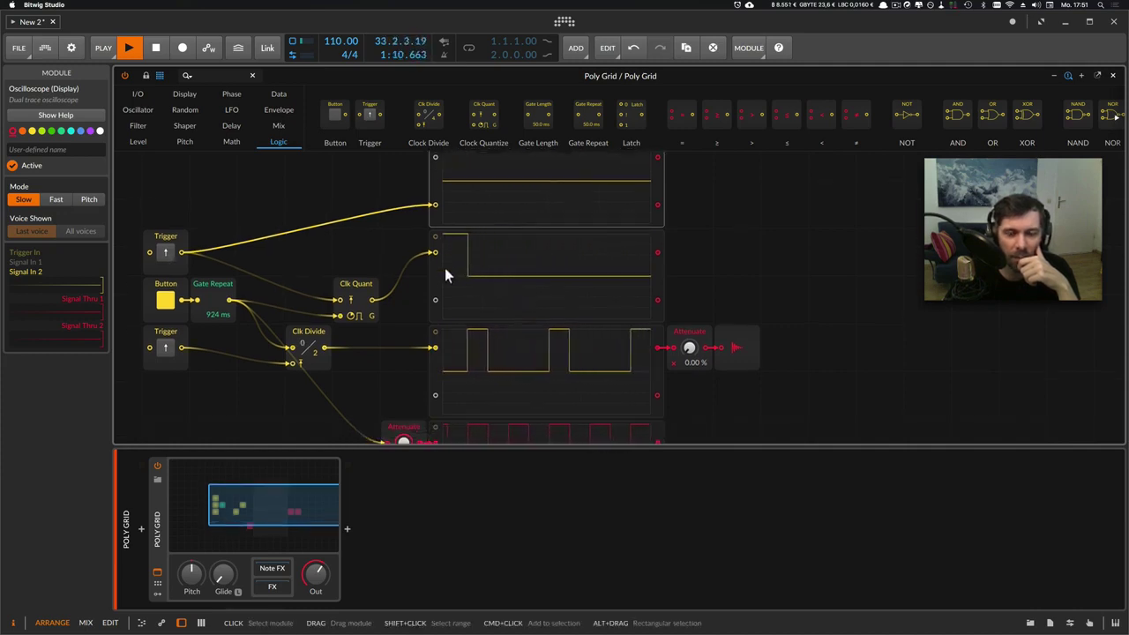
pyautogui.scroll(-5, 466, 291)
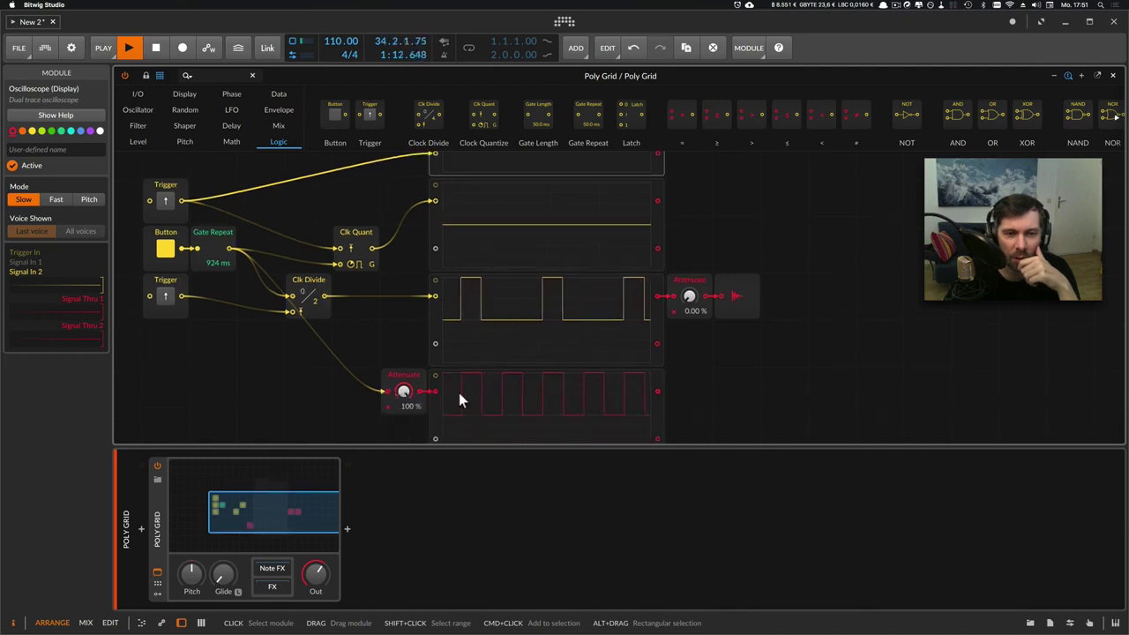
pyautogui.click(220, 250)
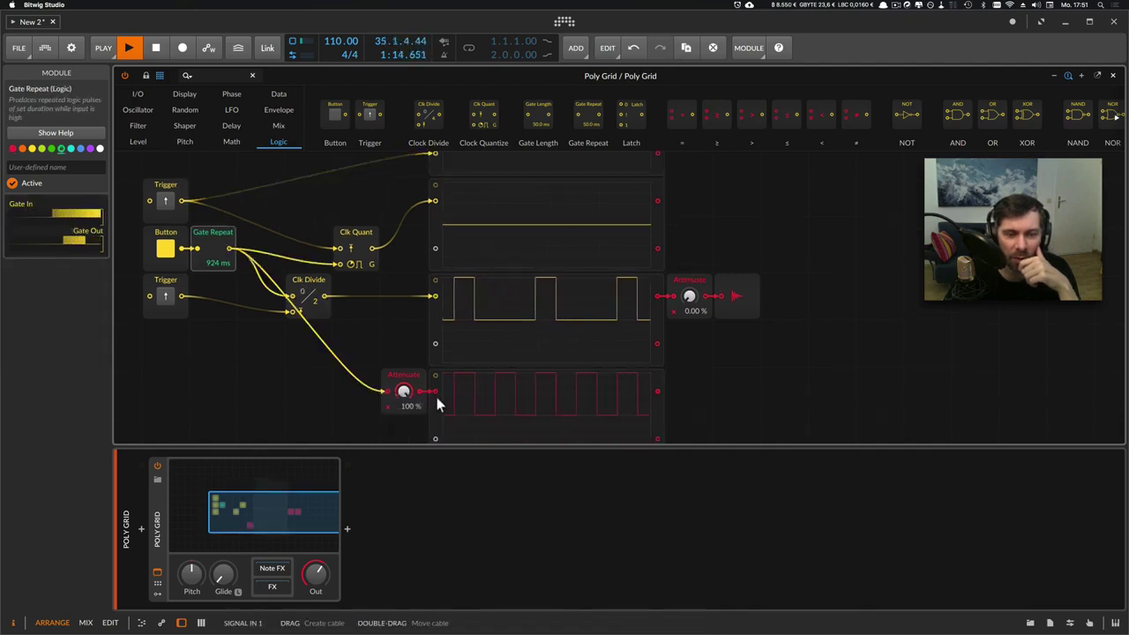
# Delete the Clock Divide module and the oscilloscope connected to it.
pyautogui.click(436, 333)
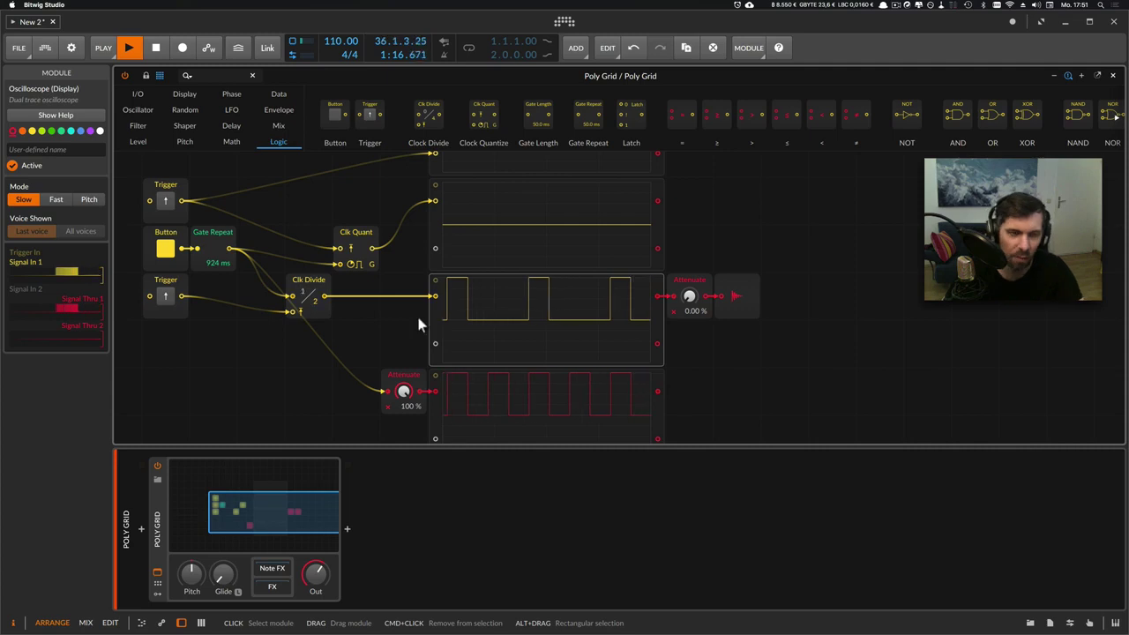
pyautogui.press('BackSpace')
pyautogui.click(317, 280)
pyautogui.press('BackSpace')
# Move the 100 % Attenuate and its oscilloscope together up to directly below the Clock Quantize oscilloscope.
pyautogui.click(441, 389)
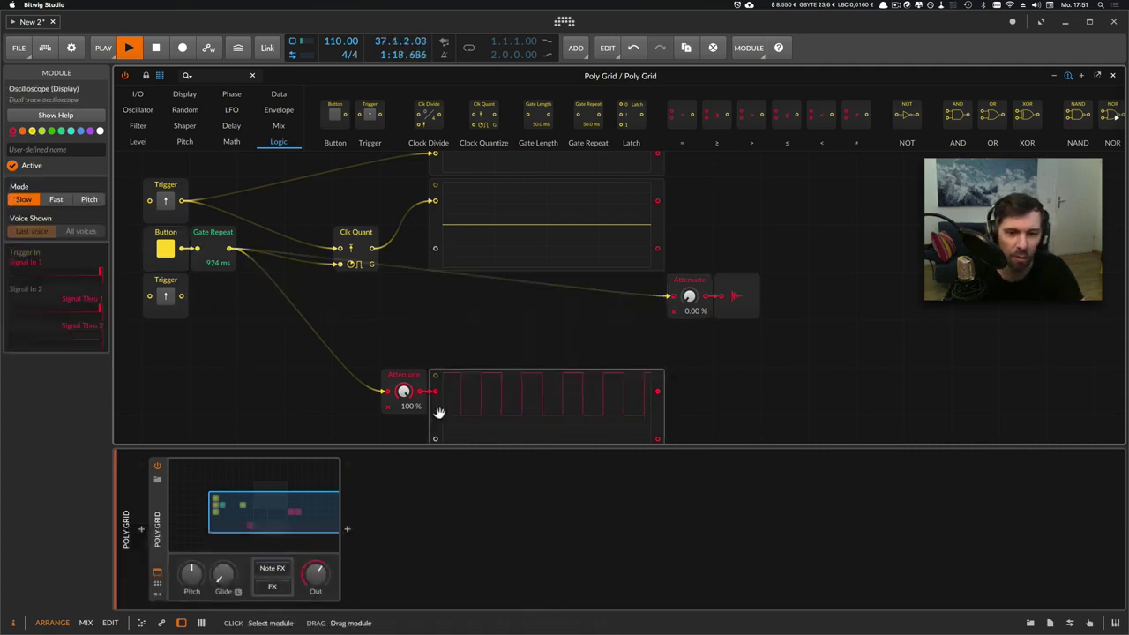
pyautogui.moveTo(386, 346); pyautogui.dragTo(697, 403)
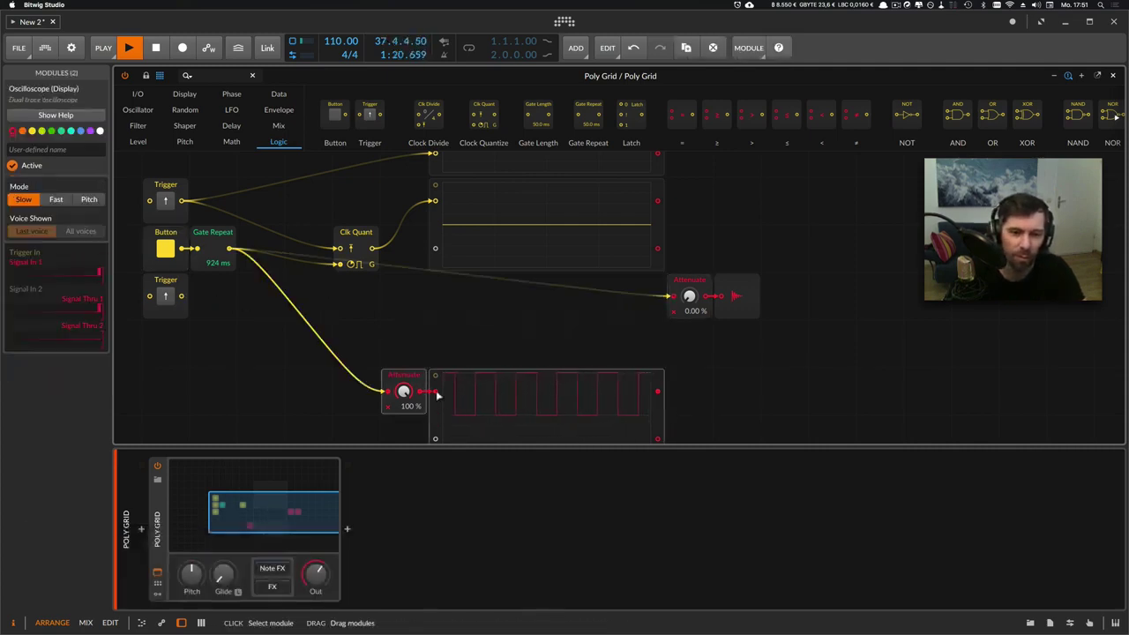
pyautogui.moveTo(433, 391); pyautogui.dragTo(486, 360)
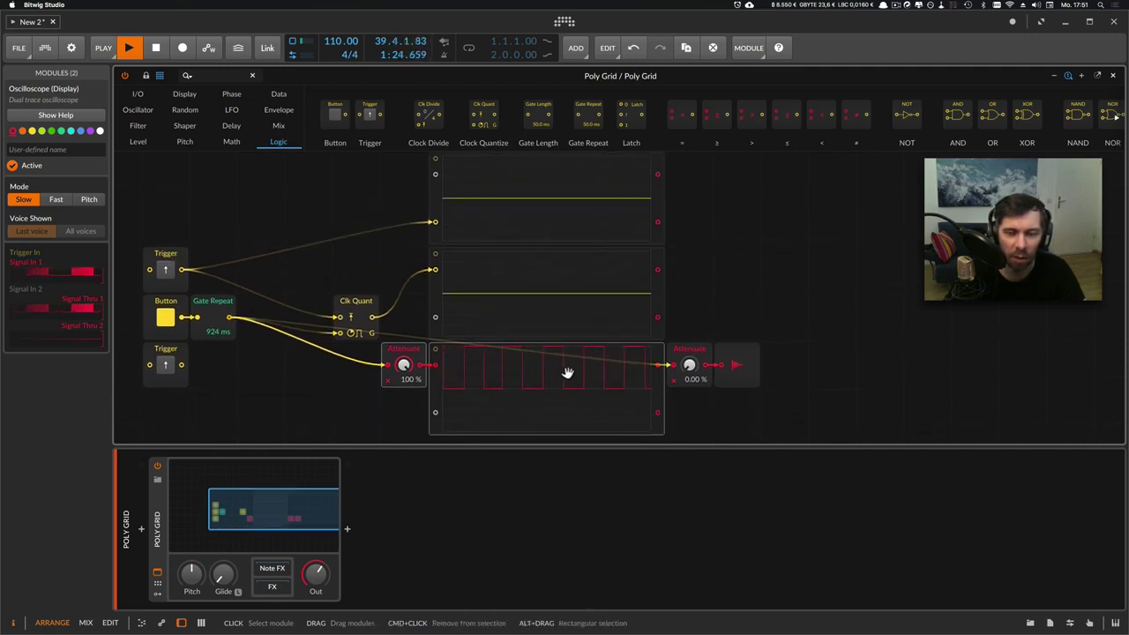
# Fire the upper Trigger repeatedly, singly and in bursts, and compare the Clock Quantize gate with the trigger pulses and Gate Repeat clock.
pyautogui.click(165, 270)
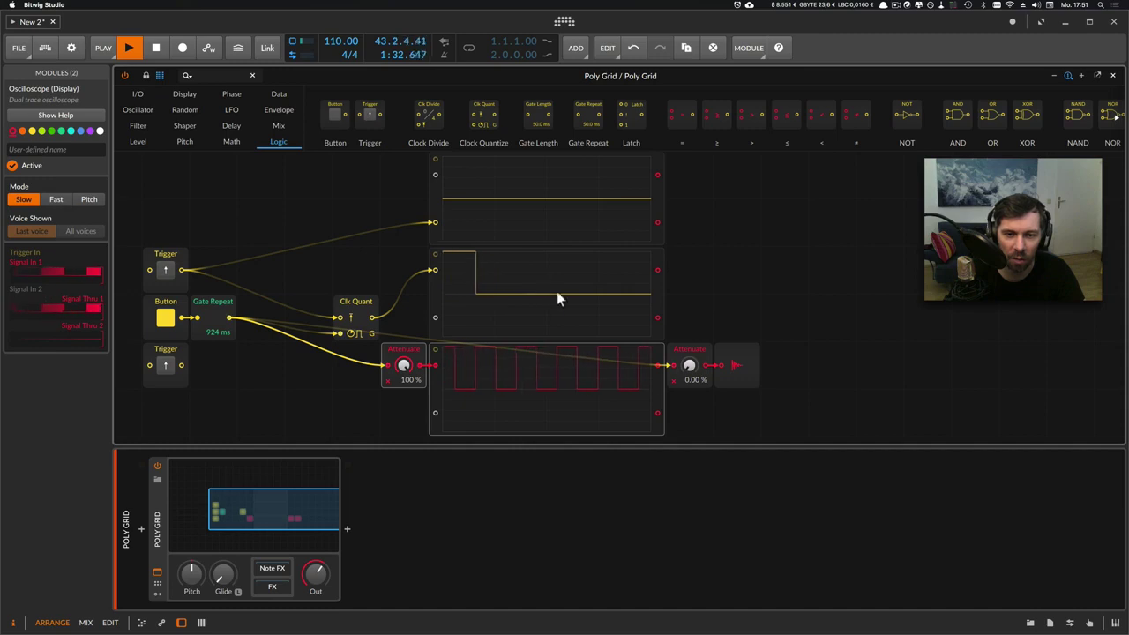
pyautogui.scroll(1, 557, 303)
pyautogui.click(165, 283)
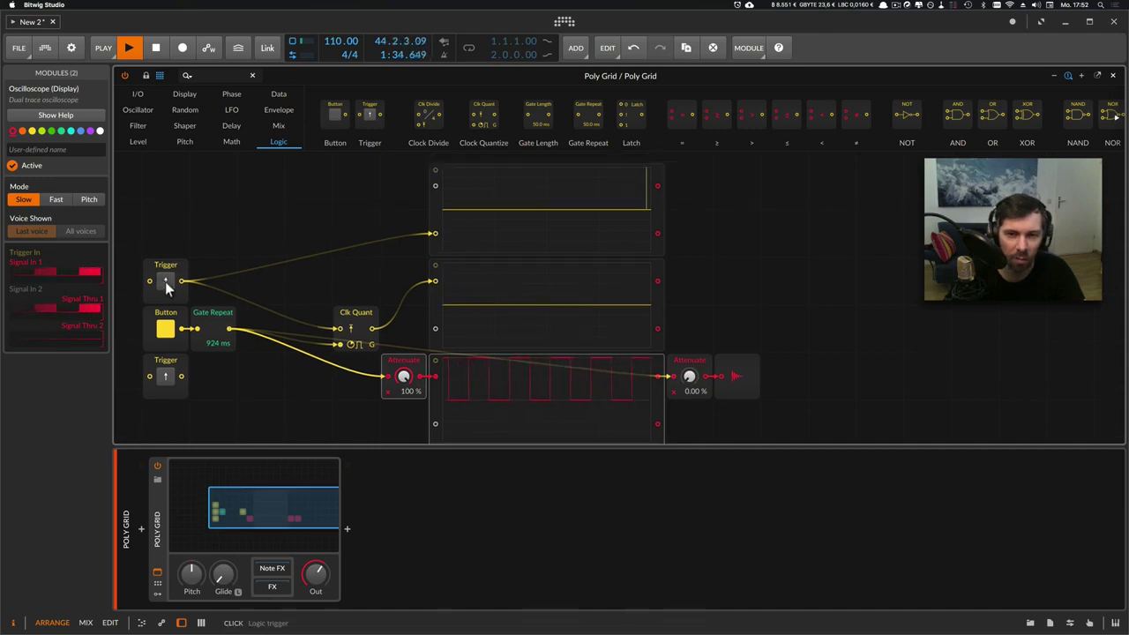
pyautogui.click(165, 283)
pyautogui.click(166, 284)
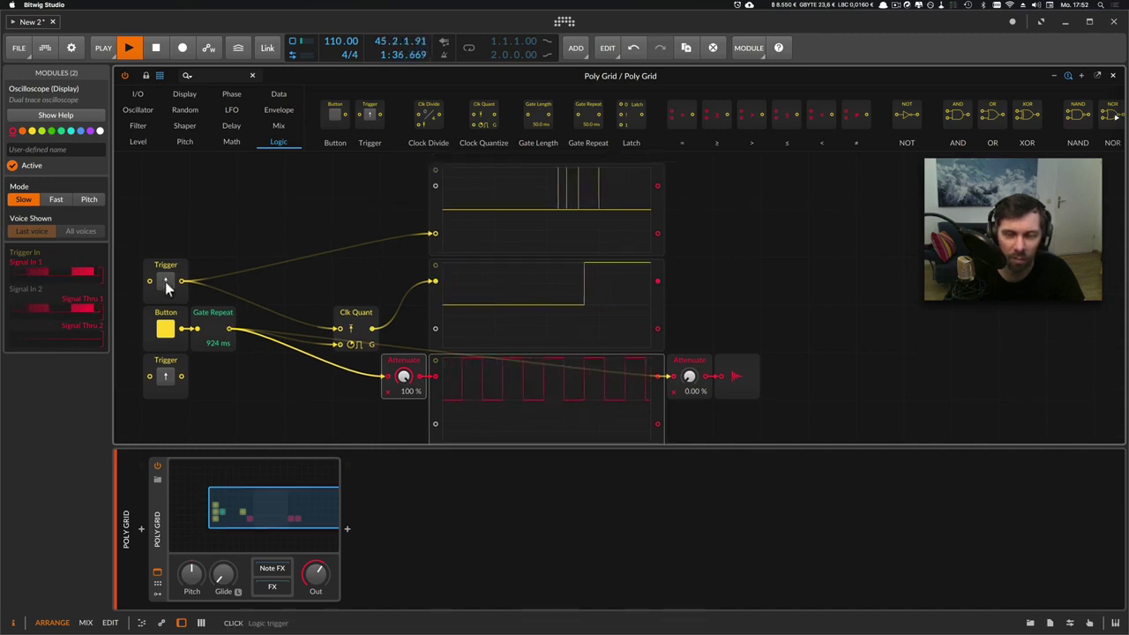
pyautogui.click(165, 282)
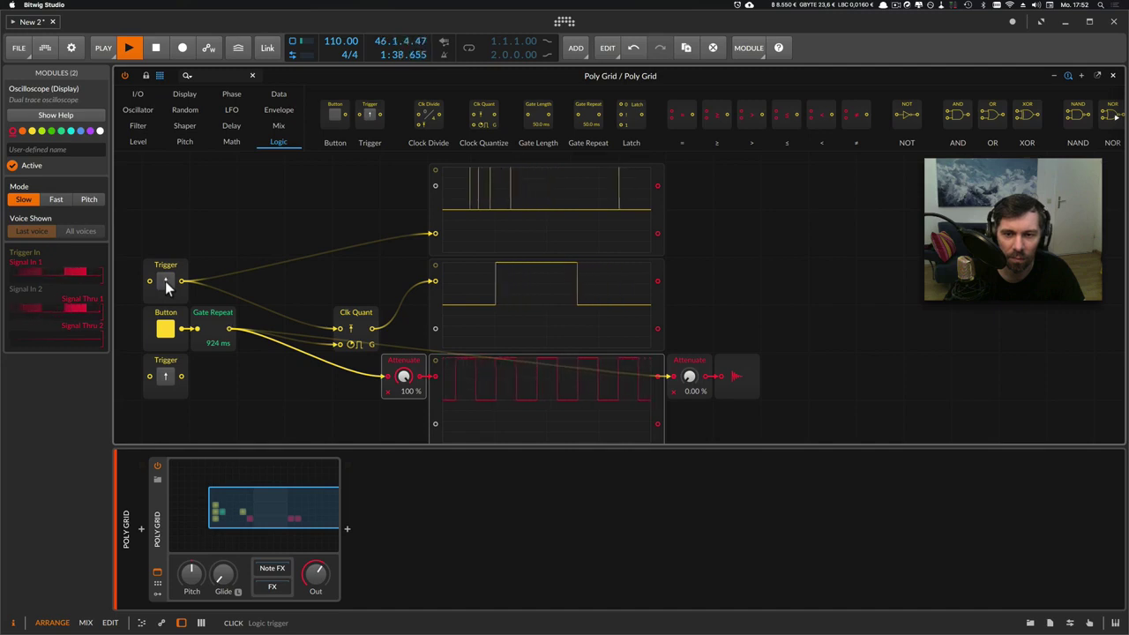
pyautogui.click(165, 281)
pyautogui.click(165, 282)
pyautogui.click(165, 281)
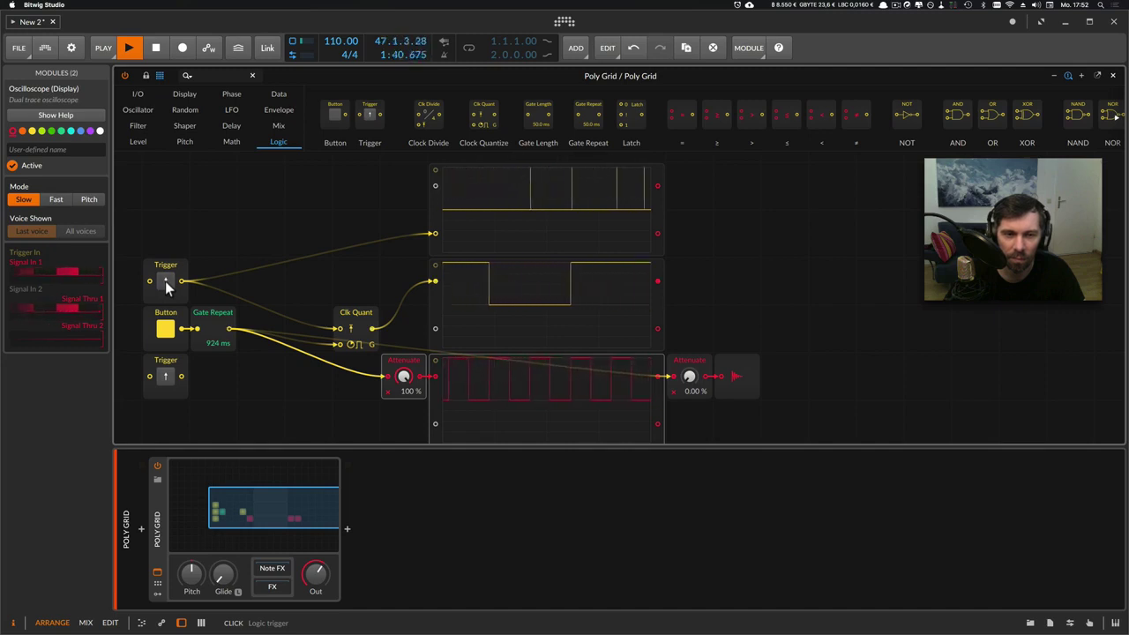
pyautogui.click(165, 281)
pyautogui.click(165, 282)
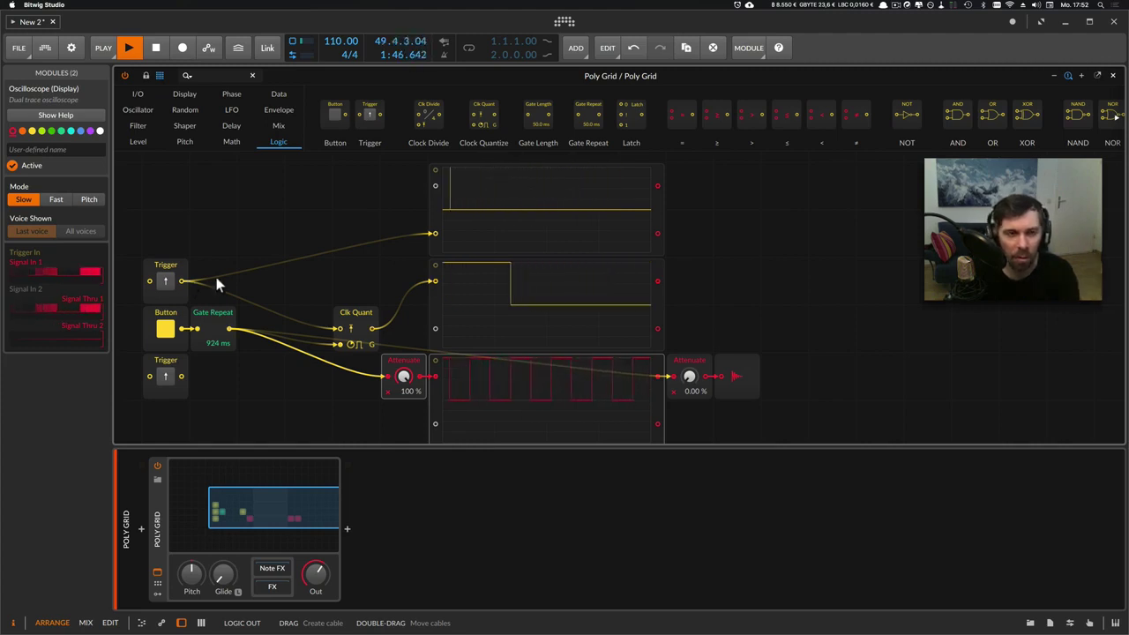
# Show the clip launcher, examine the Poly Grid track's empty Scene 1 slot and return to the Poly Grid editor.
pyautogui.click(1115, 75)
pyautogui.click(128, 79)
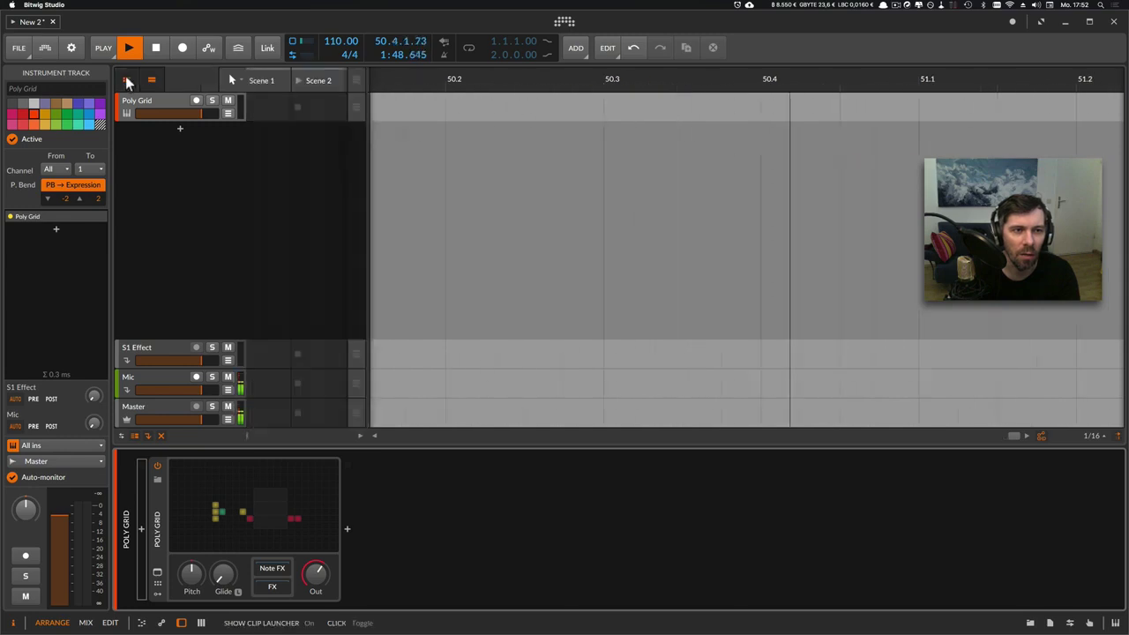
pyautogui.click(293, 109)
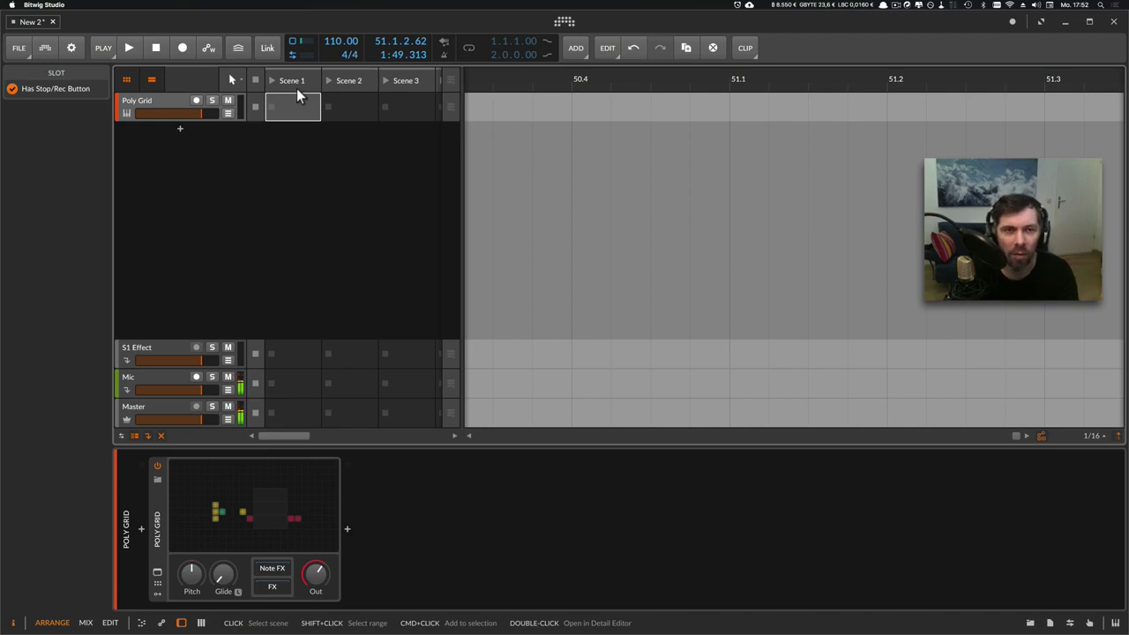
pyautogui.click(240, 490)
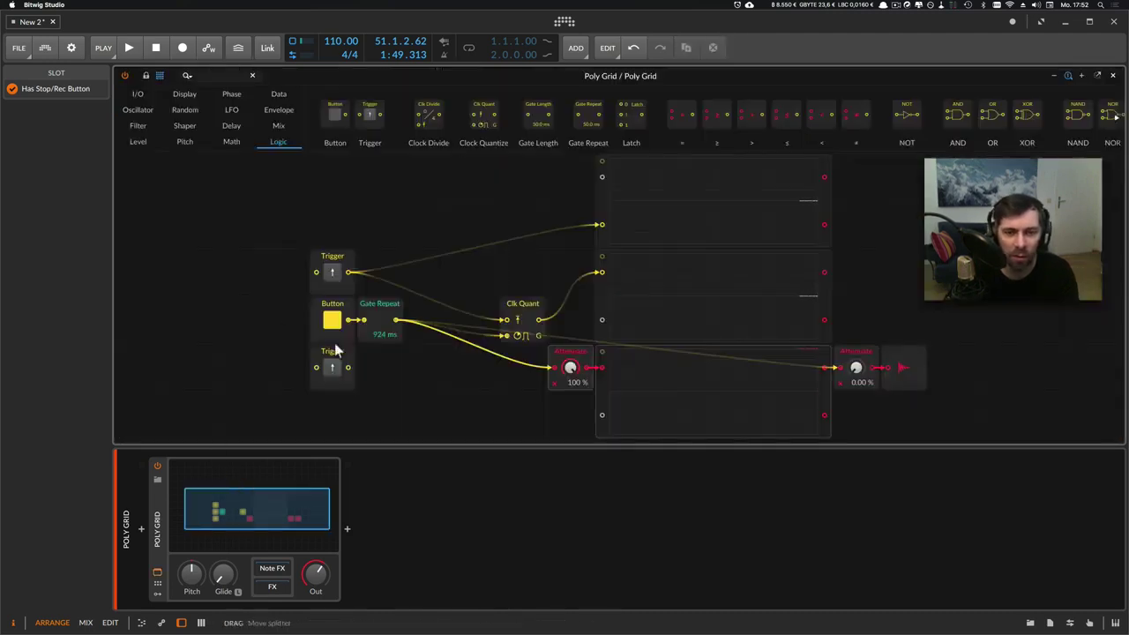
# Move the Clock Quantize module up level with the upper Trigger and inspect the Gate Repeat feeding its clock input.
pyautogui.hscroll(2, 462, 253)
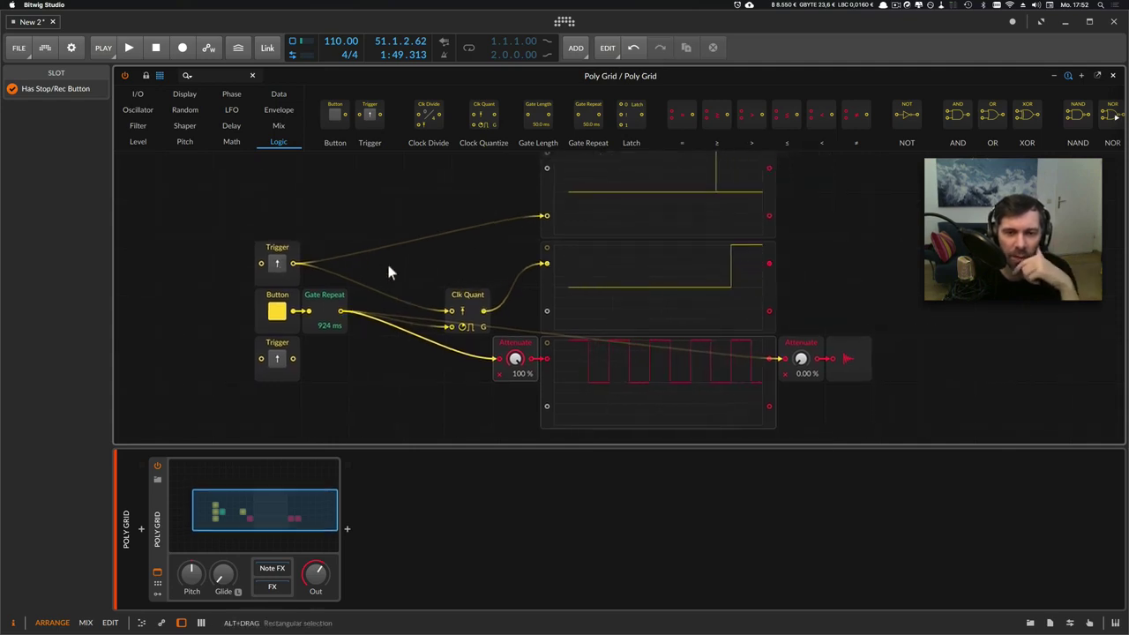
pyautogui.moveTo(465, 303); pyautogui.dragTo(431, 265)
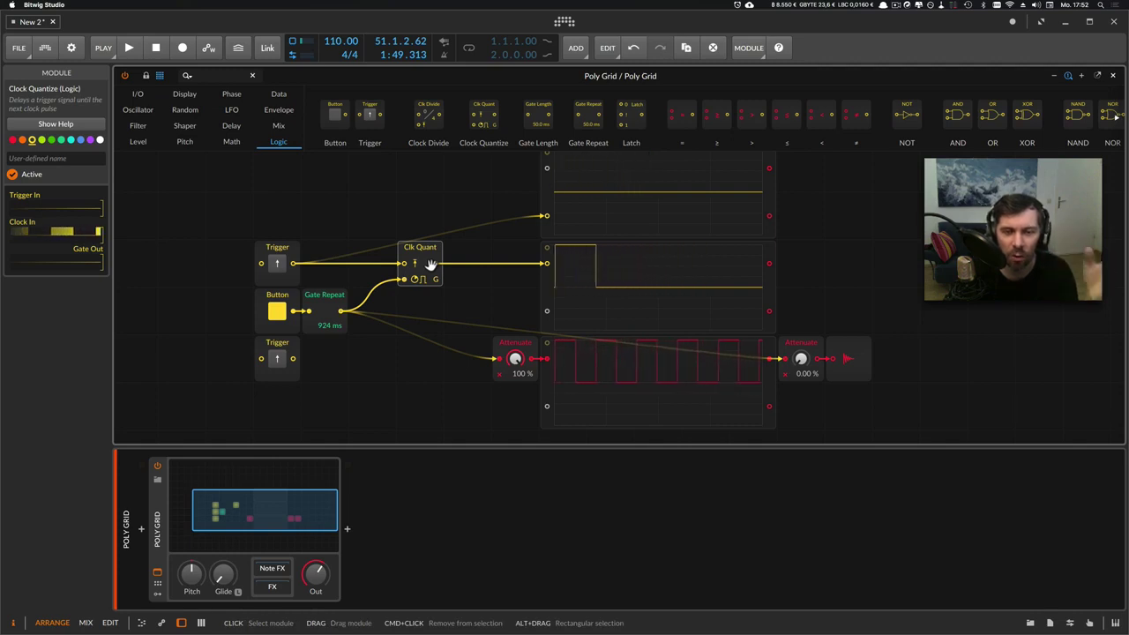
pyautogui.click(348, 298)
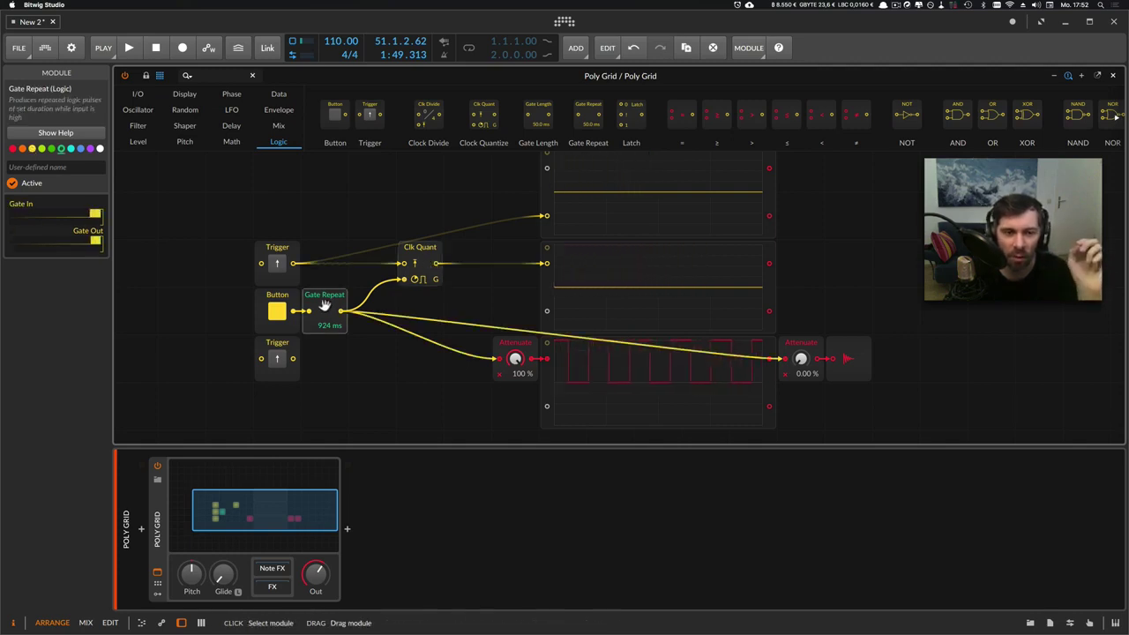
# Delete the Clock Quantize, Gate Repeat, Button, lower Trigger and the 100 % Attenuate from the patch.
pyautogui.click(413, 261)
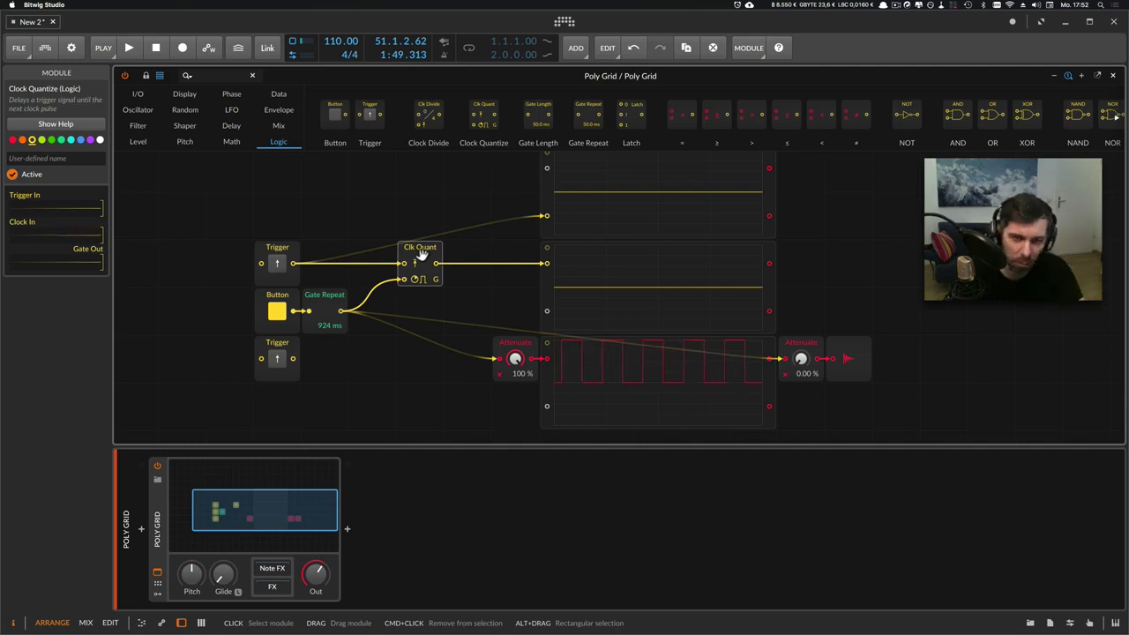
pyautogui.press('BackSpace')
pyautogui.click(344, 300)
pyautogui.keyDown('shift'); pyautogui.click(277, 295); pyautogui.keyUp('shift')
pyautogui.press('BackSpace')
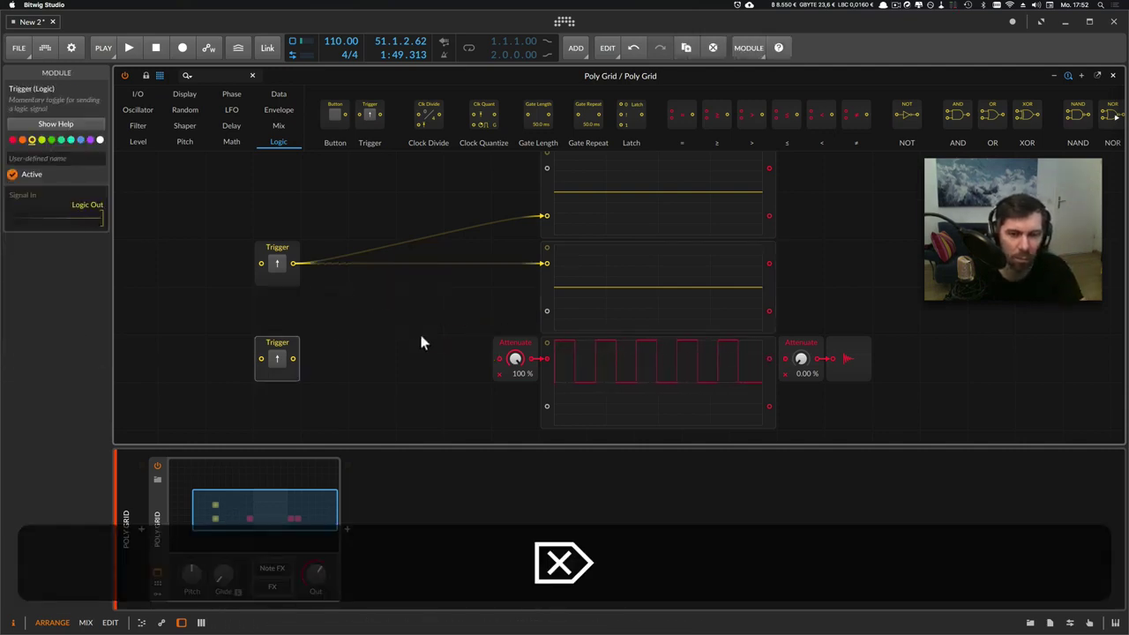
pyautogui.click(517, 360)
pyautogui.press('BackSpace')
pyautogui.click(298, 346)
pyautogui.press('BackSpace')
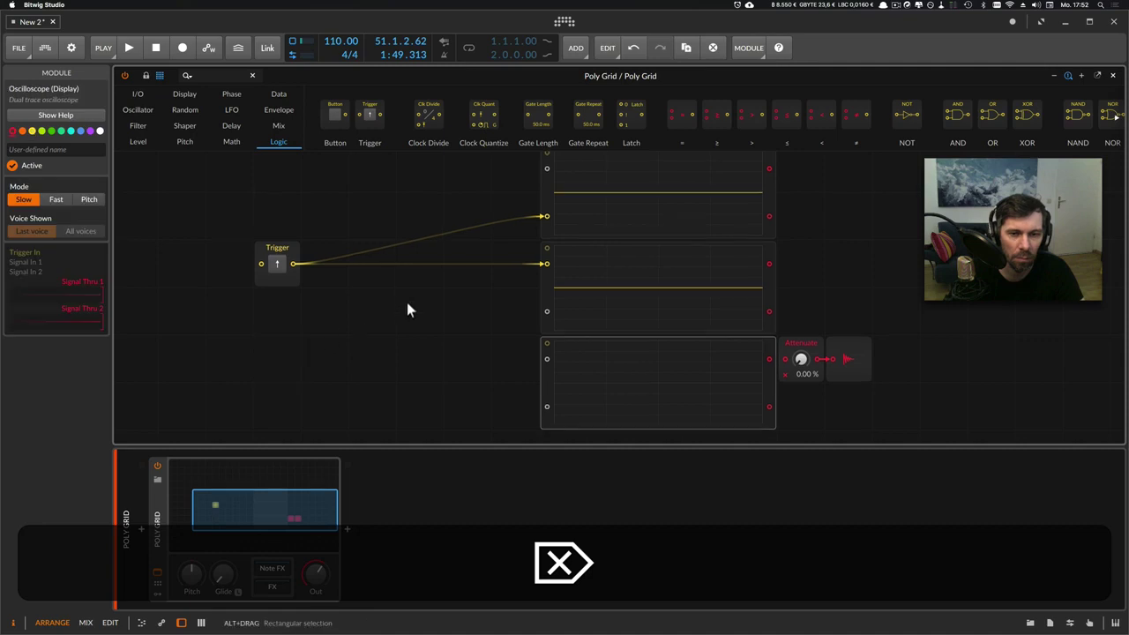
# Disconnect the remaining Trigger from the oscilloscopes and delete the uppermost oscilloscope.
pyautogui.click(319, 307)
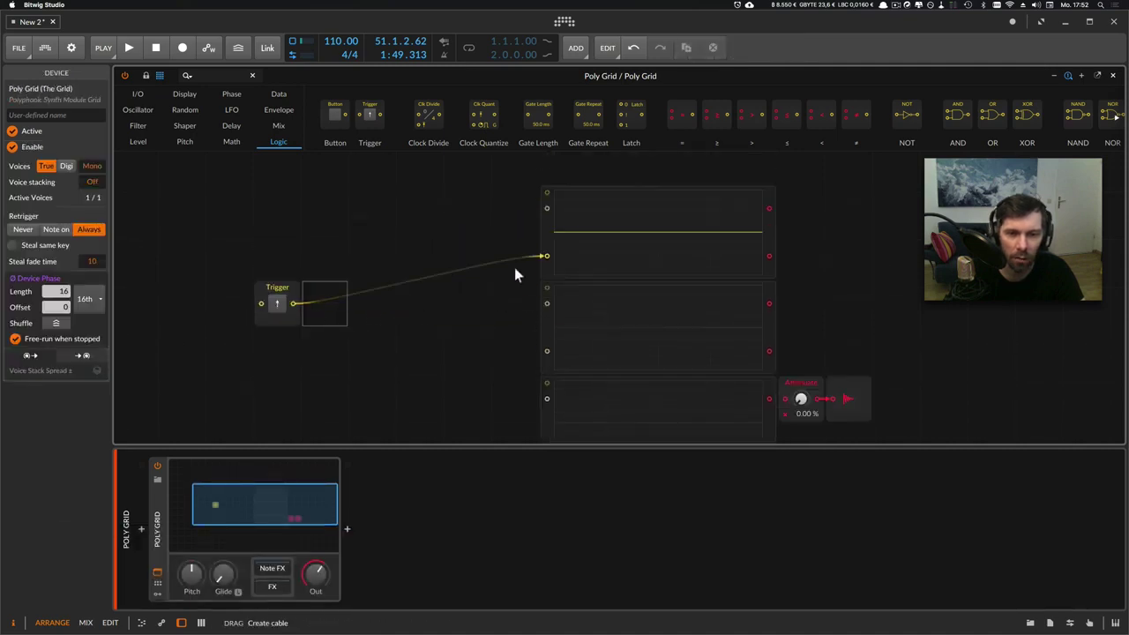
pyautogui.moveTo(544, 258); pyautogui.dragTo(492, 258)
pyautogui.press('BackSpace')
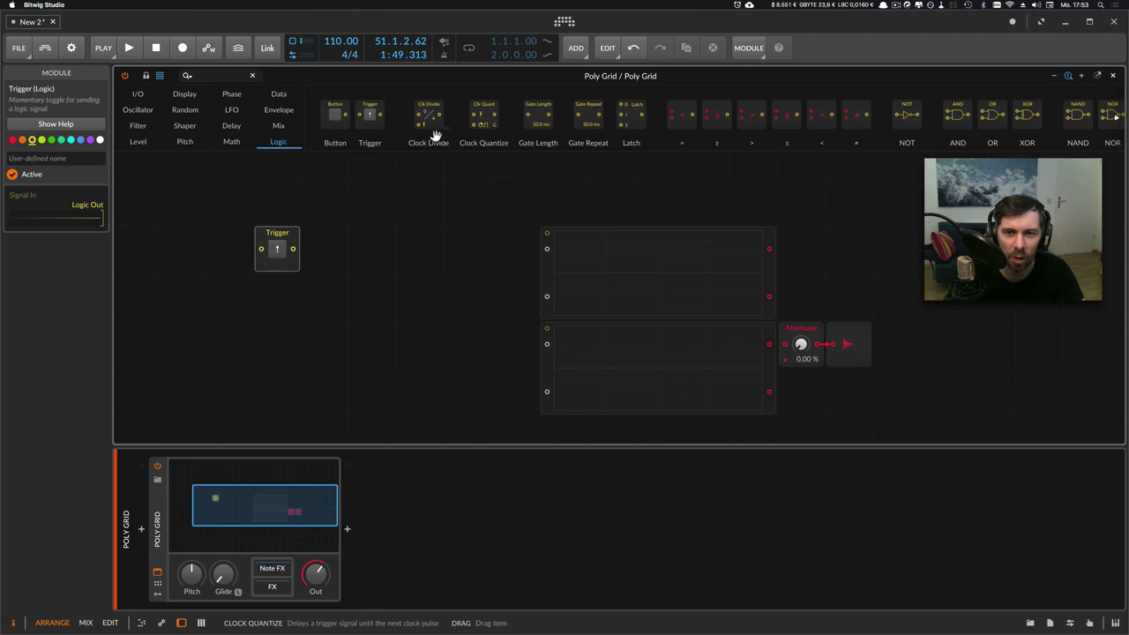
# Add a Latch between the Trigger and upper oscilloscope, wire it through its toggle input, and delete the lower oscilloscope.
pyautogui.moveTo(620, 139); pyautogui.dragTo(422, 249)
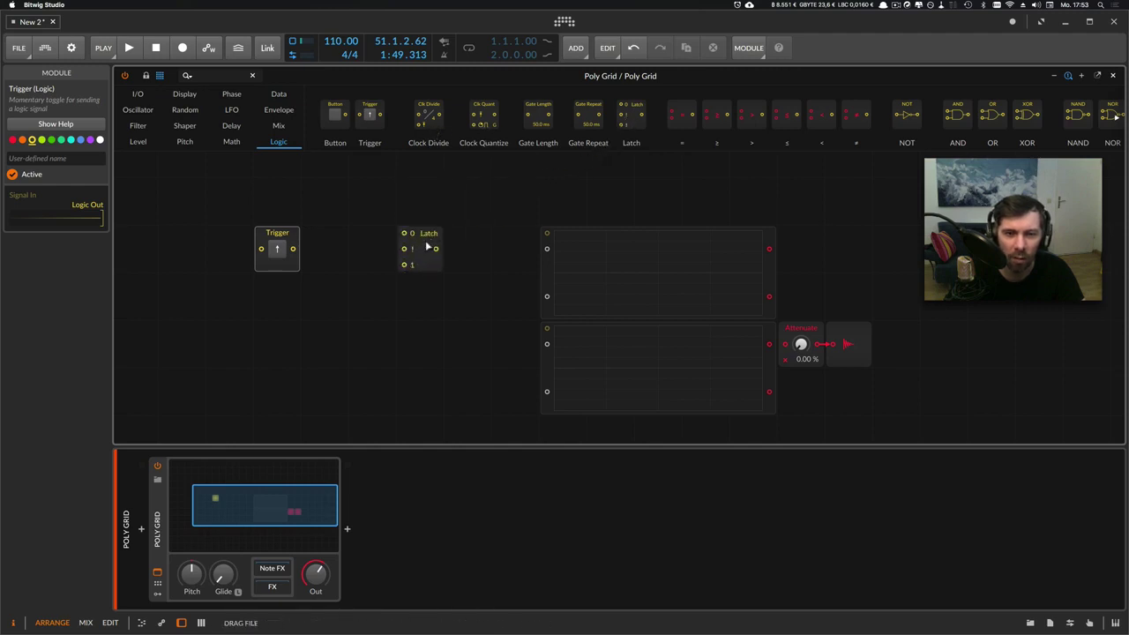
pyautogui.click(368, 246)
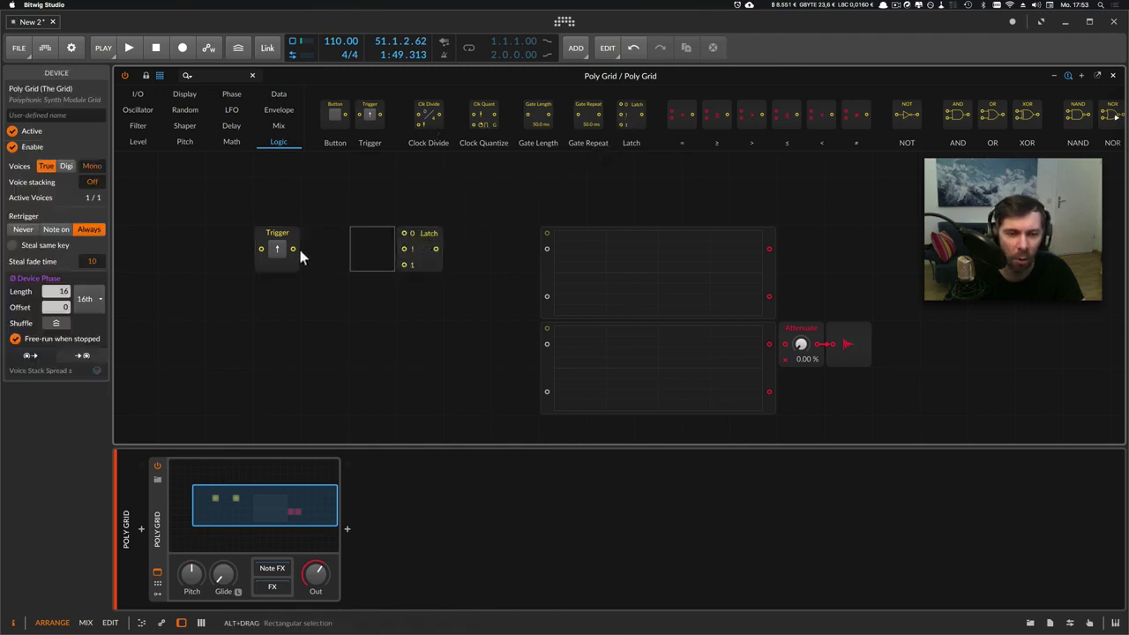
pyautogui.moveTo(294, 249); pyautogui.dragTo(547, 249)
pyautogui.click(548, 360)
pyautogui.press('Delete')
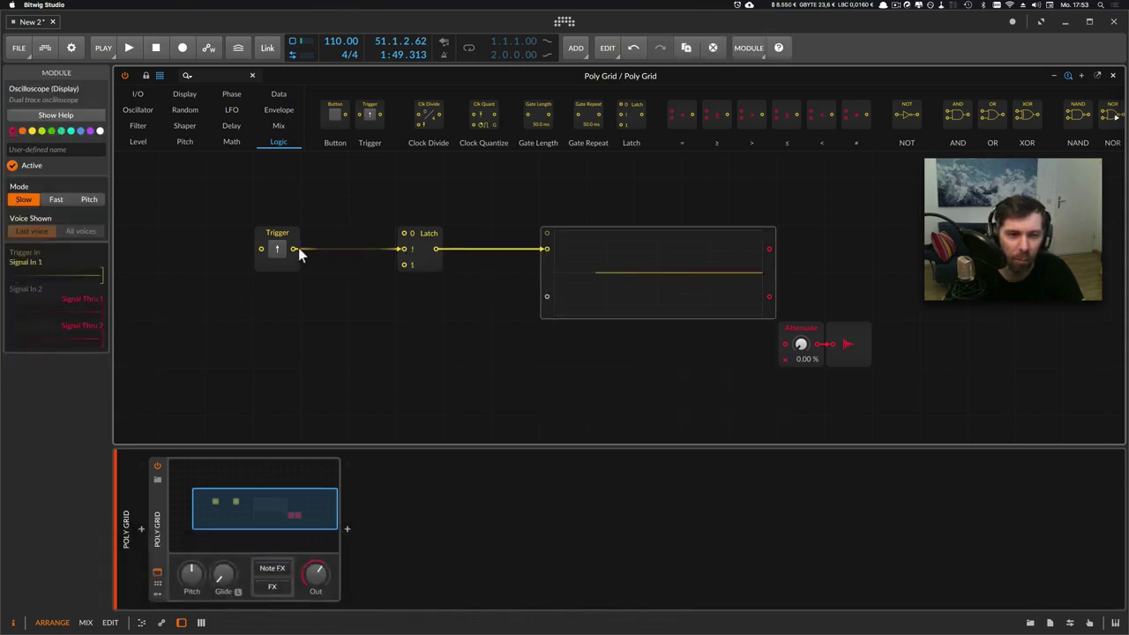
# Move the Trigger cable to the Latch's set input (1), test it on the oscilloscope, and disconnect the cable.
pyautogui.moveTo(406, 250)
pyautogui.mouseDown()
pyautogui.moveTo(328, 254)
pyautogui.moveTo(404, 265)
pyautogui.mouseUp()
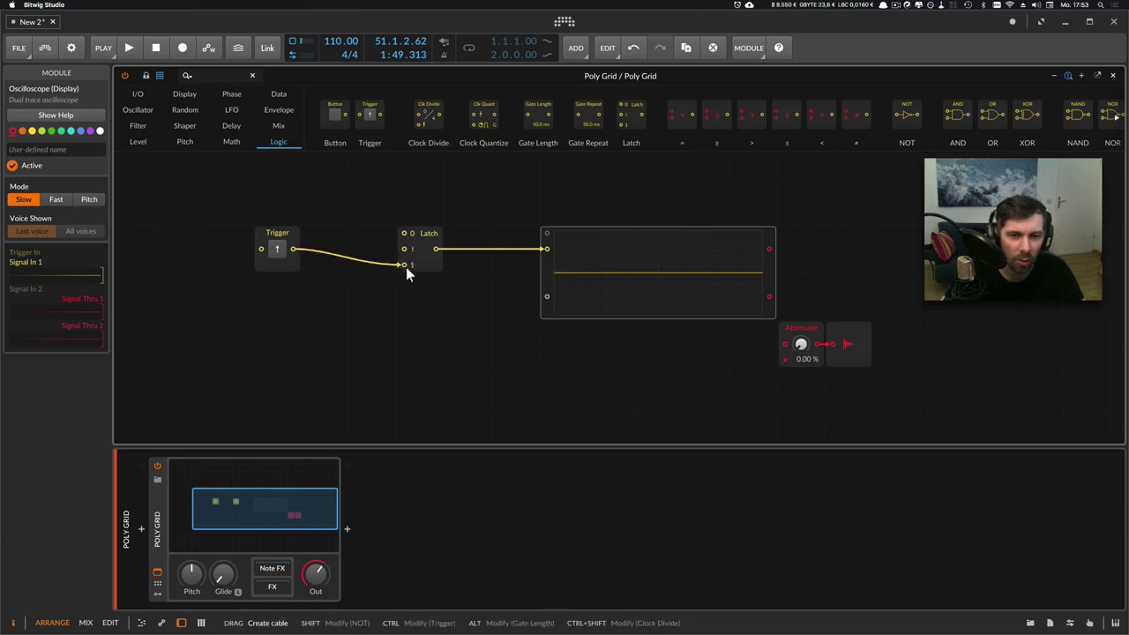
pyautogui.click(429, 262)
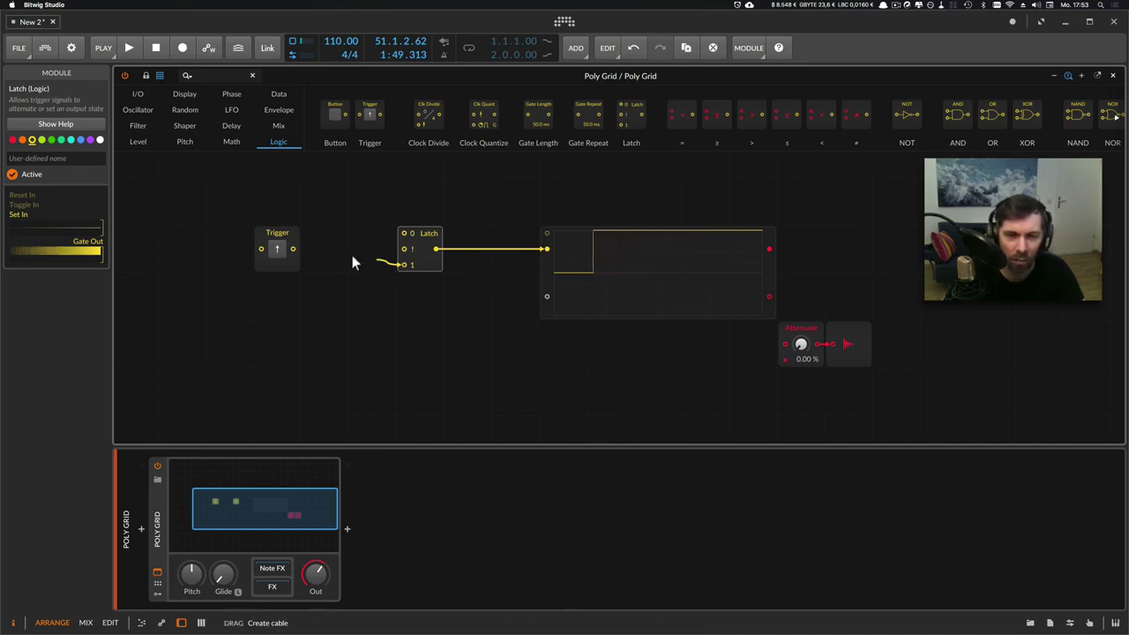
pyautogui.moveTo(352, 257); pyautogui.dragTo(314, 311)
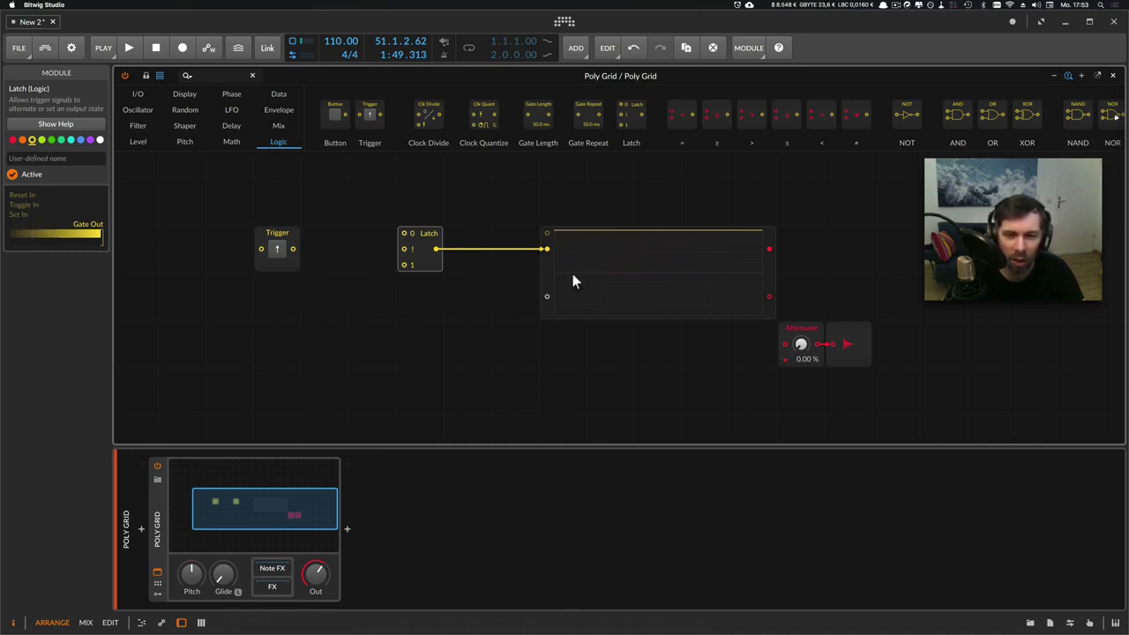
# Test the Trigger on the Latch's reset input (0) and move the cable to the toggle input (!).
pyautogui.moveTo(386, 243); pyautogui.dragTo(404, 233)
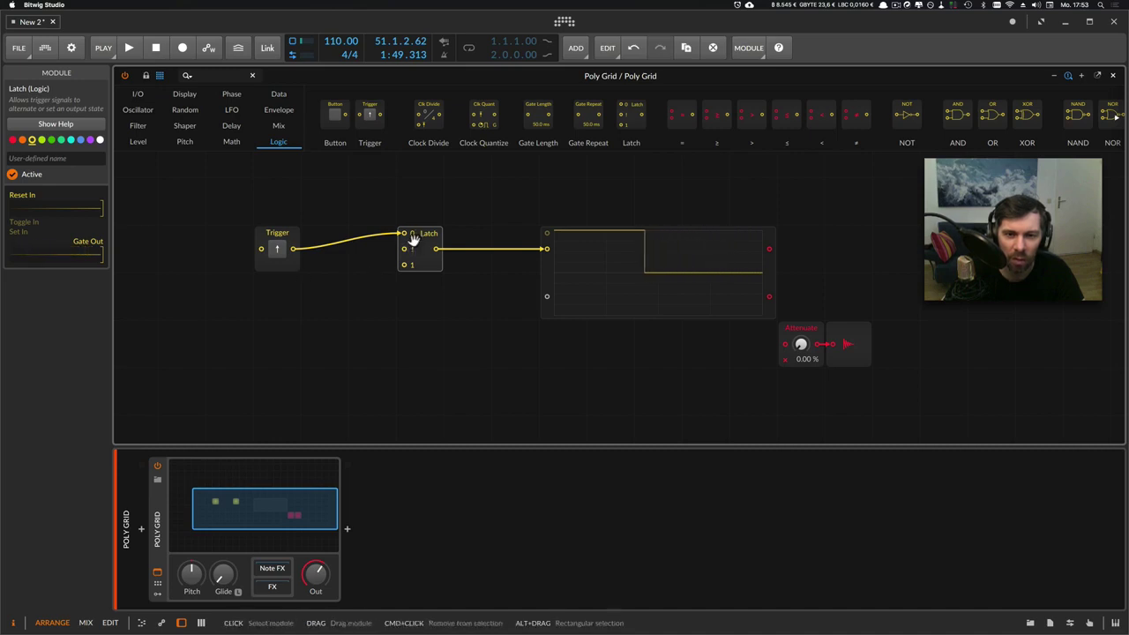
pyautogui.click(404, 234)
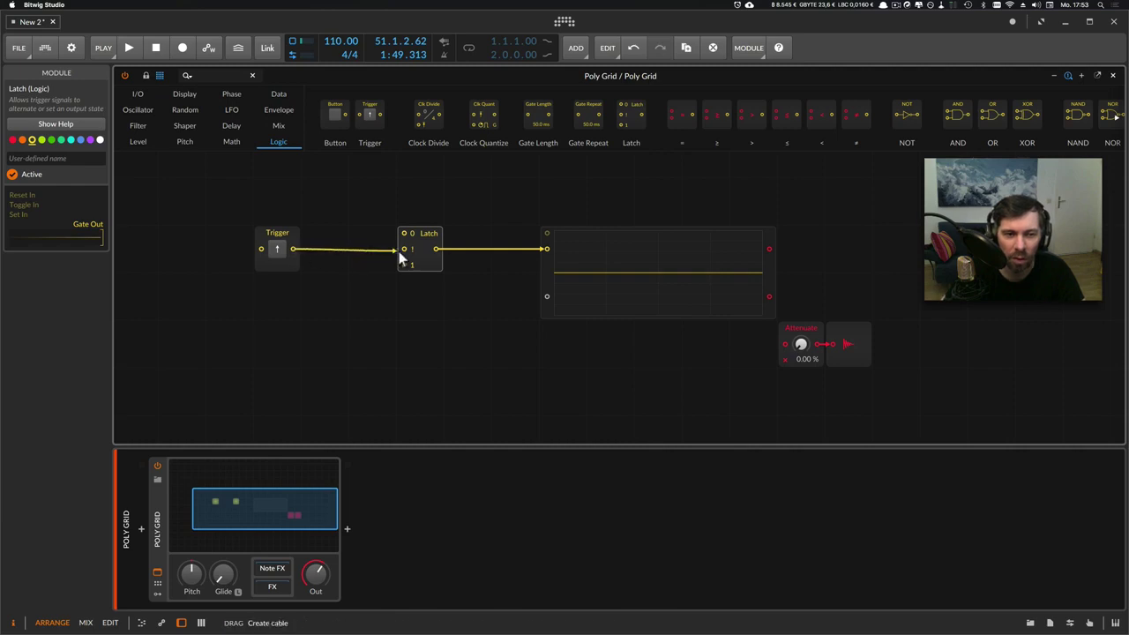
pyautogui.moveTo(399, 251); pyautogui.dragTo(403, 249)
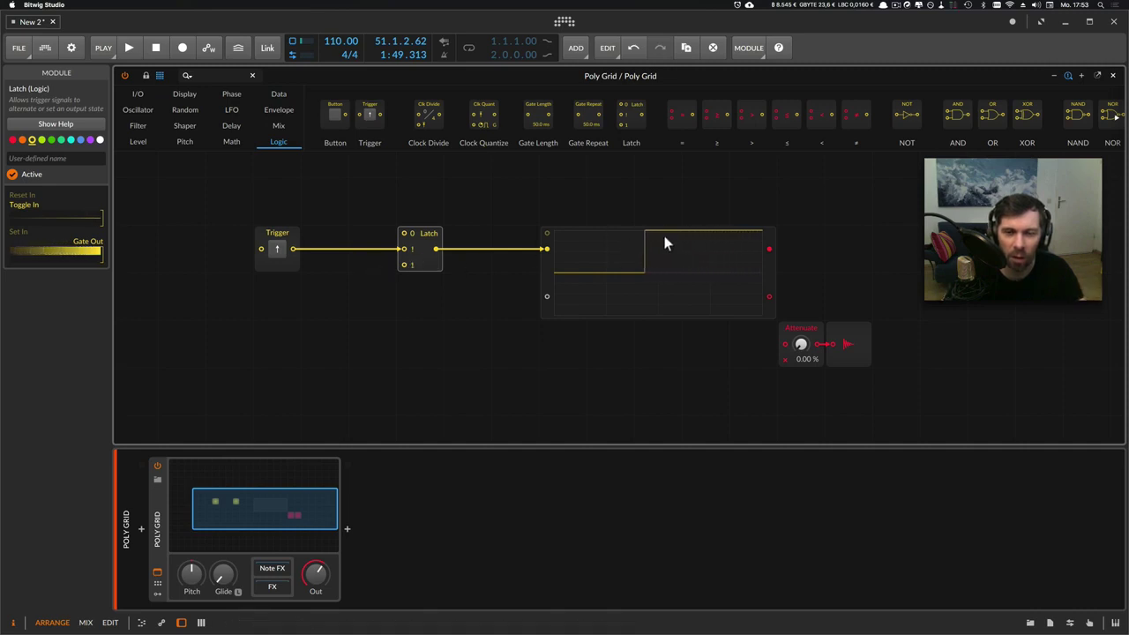
# Fire the Trigger repeatedly at varying intervals and watch the Latch's gate output on the oscilloscope.
pyautogui.click(277, 249)
pyautogui.click(277, 249)
pyautogui.click(277, 250)
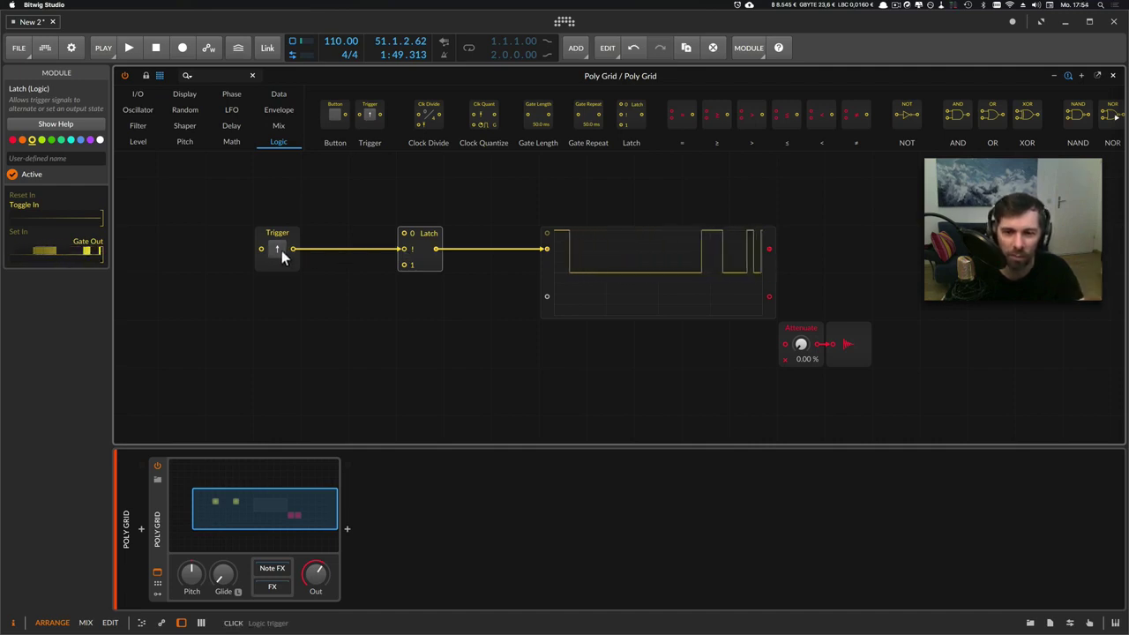
pyautogui.click(278, 249)
pyautogui.click(277, 250)
pyautogui.click(277, 250)
pyautogui.click(277, 250)
pyautogui.click(277, 249)
pyautogui.click(277, 249)
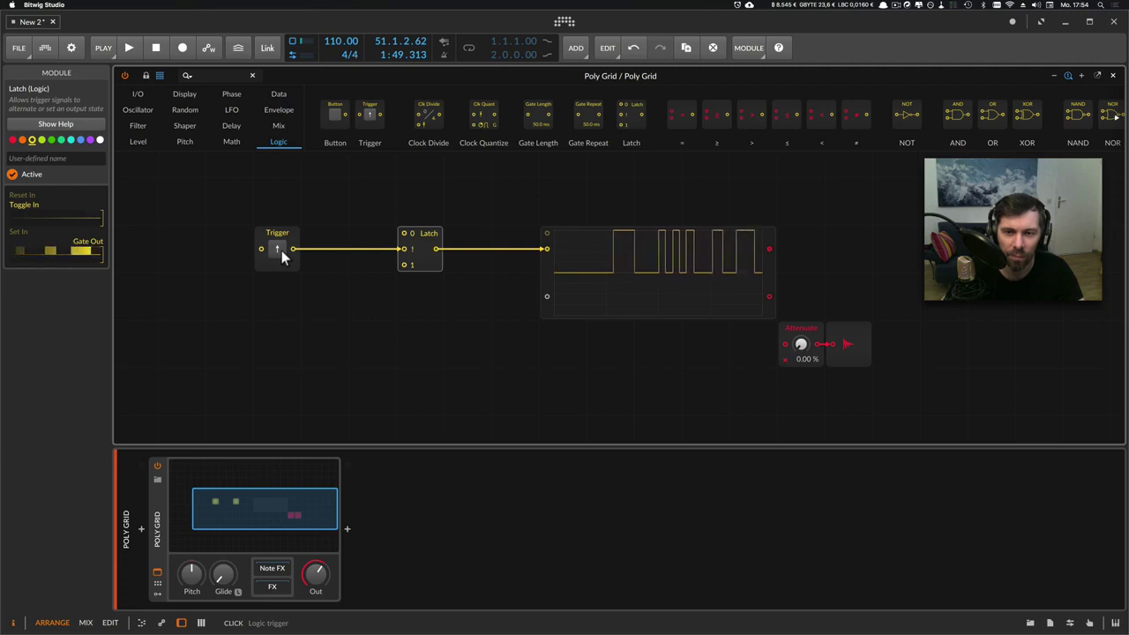
pyautogui.click(277, 249)
pyautogui.click(277, 249)
pyautogui.click(281, 250)
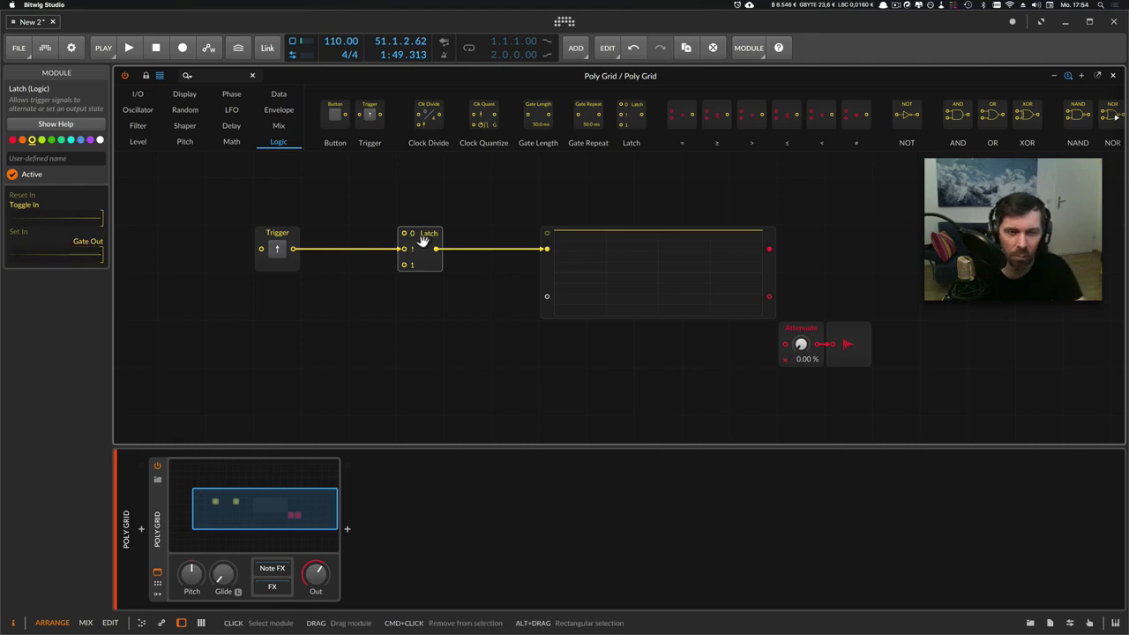
# Delete the Latch and the Trigger, and move the oscilloscope down one grid row.
pyautogui.press('BackSpace')
pyautogui.press('BackSpace')
pyautogui.moveTo(580, 245); pyautogui.dragTo(556, 297)
pyautogui.click(556, 182)
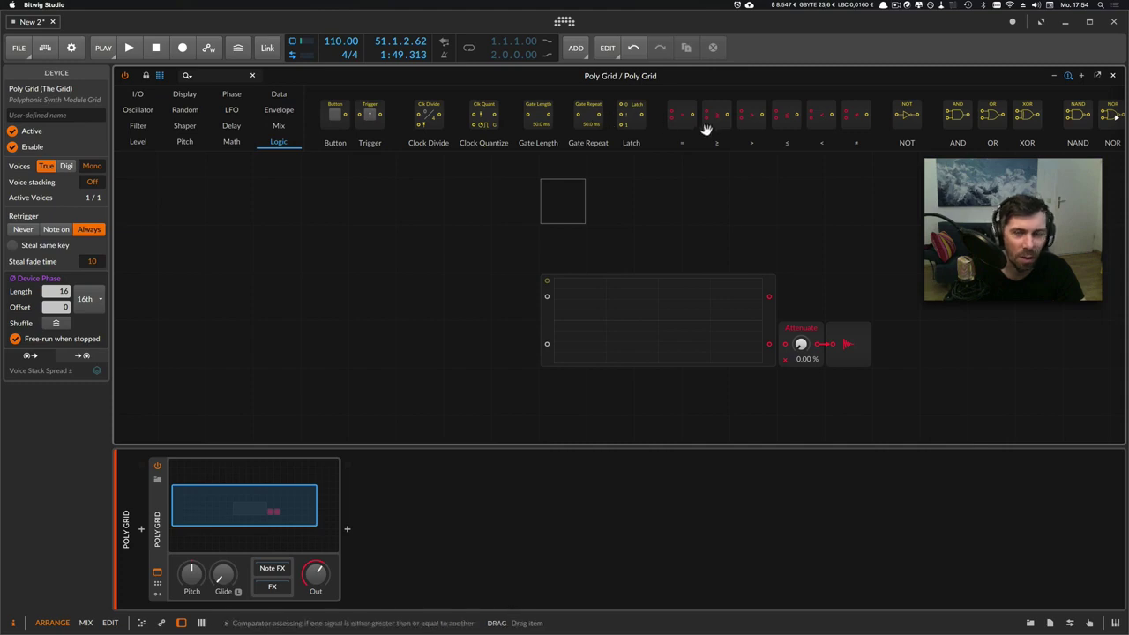
# Add an = comparator beside the oscilloscope, connect a Button to each of its two inputs, and wire its output to the oscilloscope.
pyautogui.moveTo(682, 115); pyautogui.dragTo(416, 209)
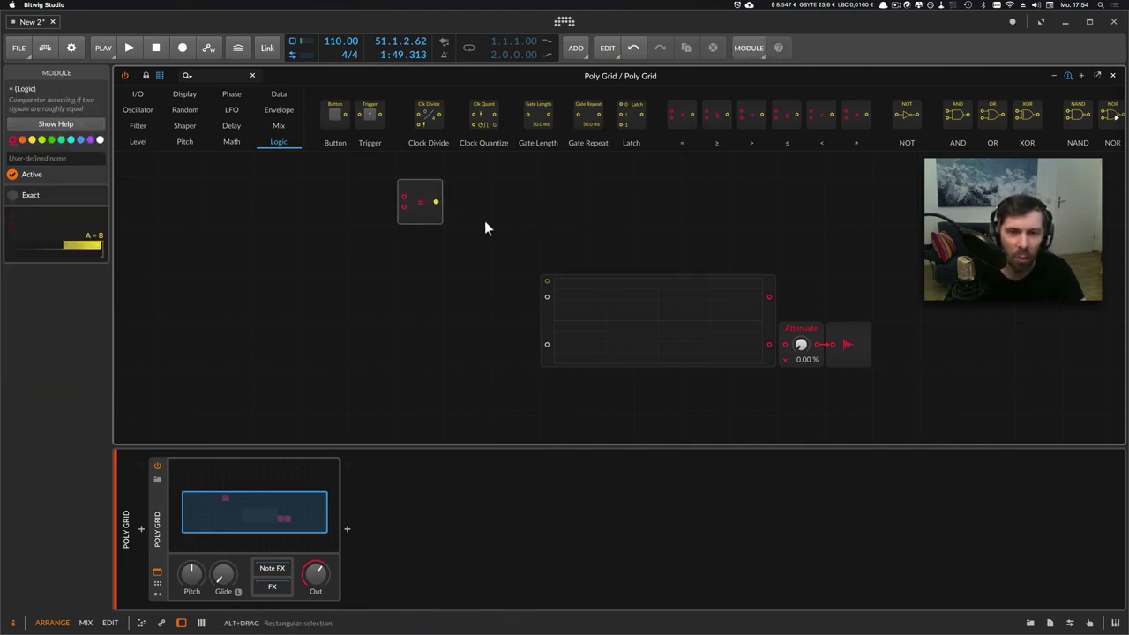
pyautogui.moveTo(417, 203); pyautogui.dragTo(417, 298)
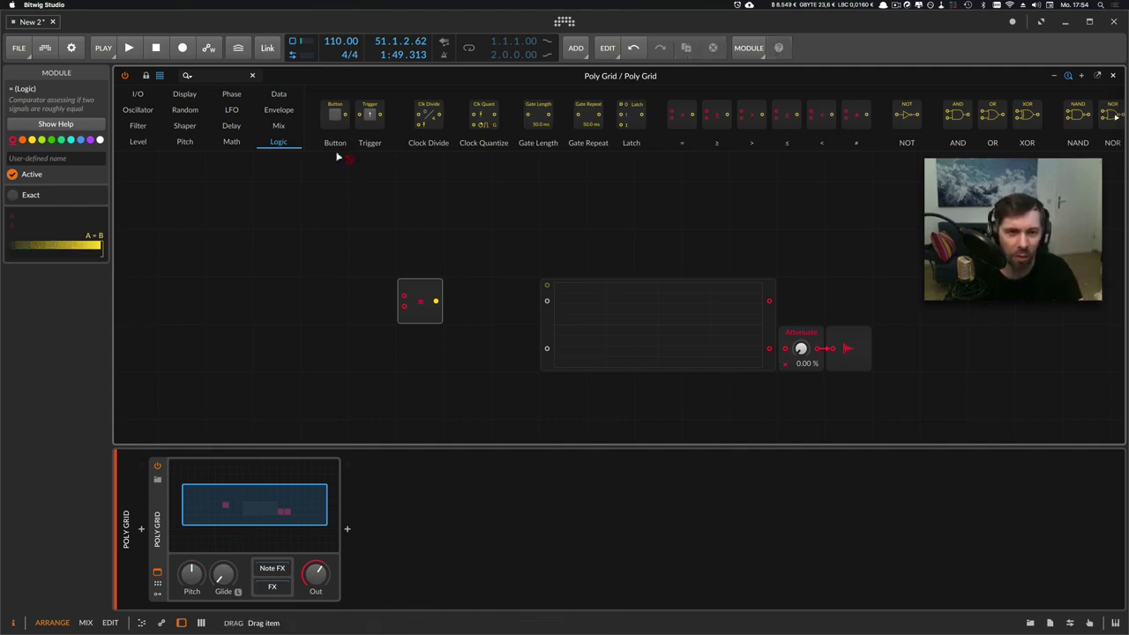
pyautogui.moveTo(338, 146); pyautogui.dragTo(332, 249)
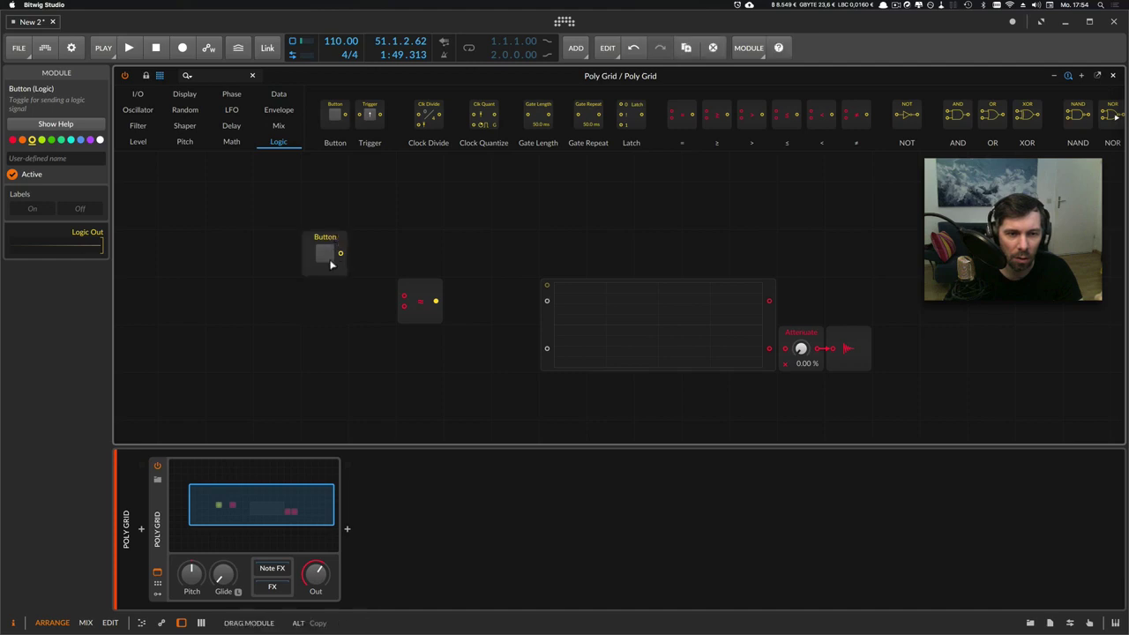
pyautogui.moveTo(338, 143); pyautogui.dragTo(397, 307)
pyautogui.moveTo(340, 253)
pyautogui.mouseDown()
pyautogui.moveTo(402, 296)
pyautogui.moveTo(547, 301)
pyautogui.mouseUp()
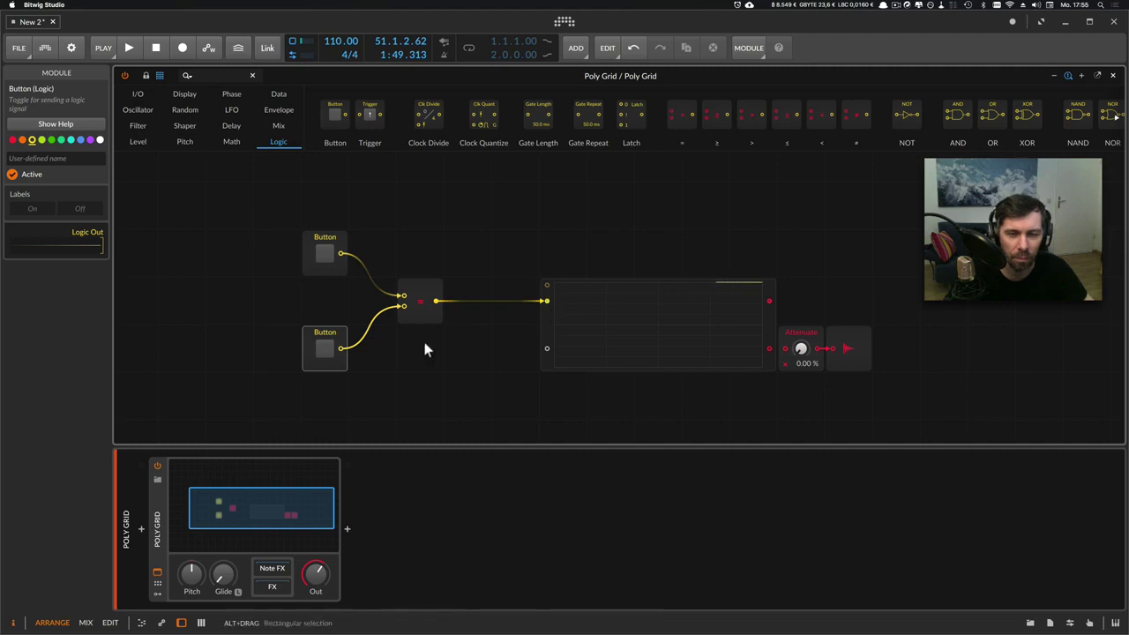
# Toggle the two Buttons in different on/off combinations and compare the = module's inputs with its output on the oscilloscope.
pyautogui.click(325, 350)
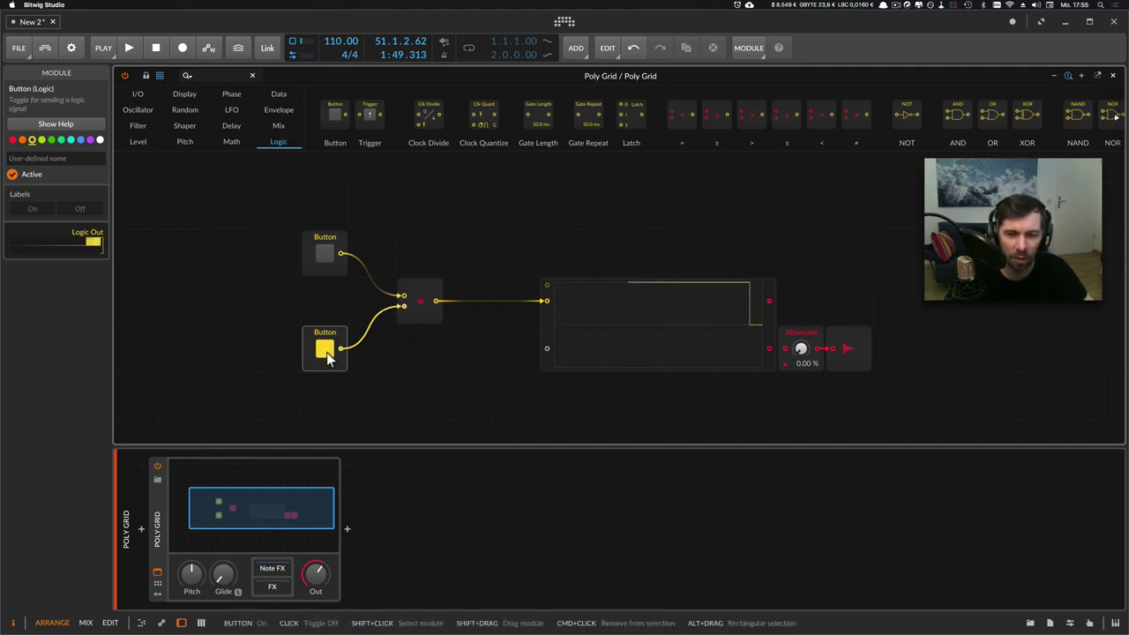
pyautogui.click(422, 308)
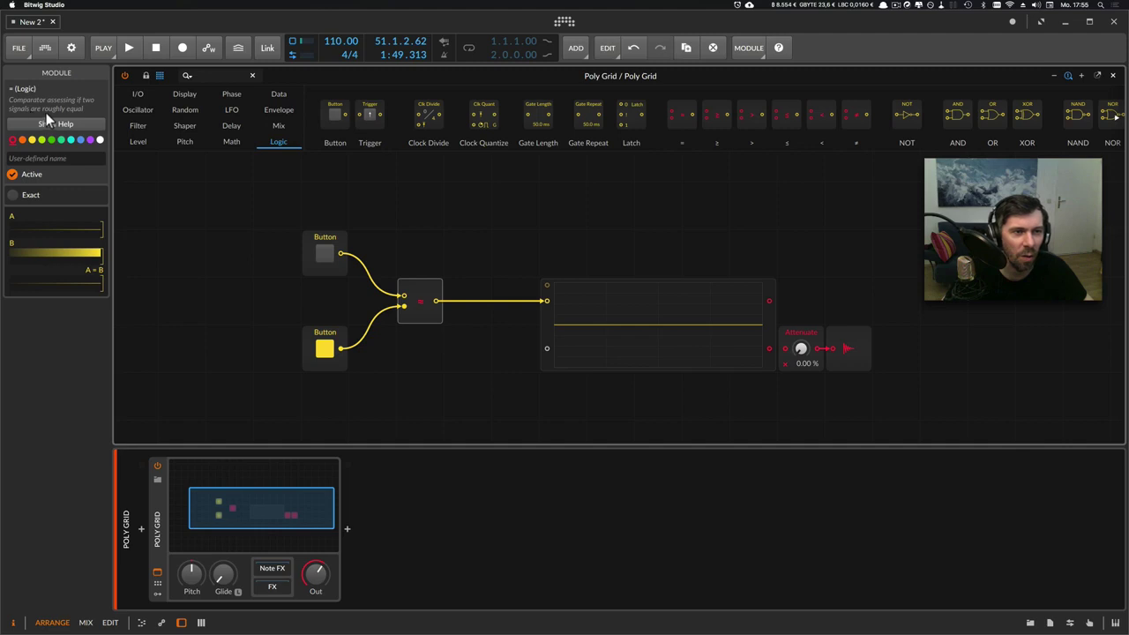
pyautogui.click(325, 254)
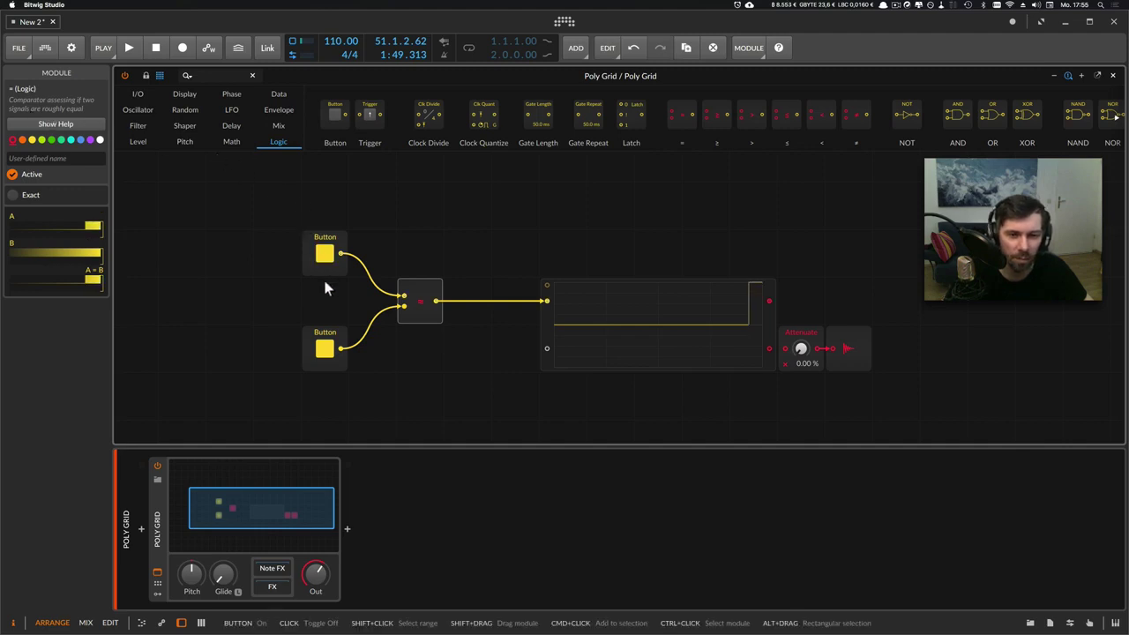
pyautogui.click(326, 345)
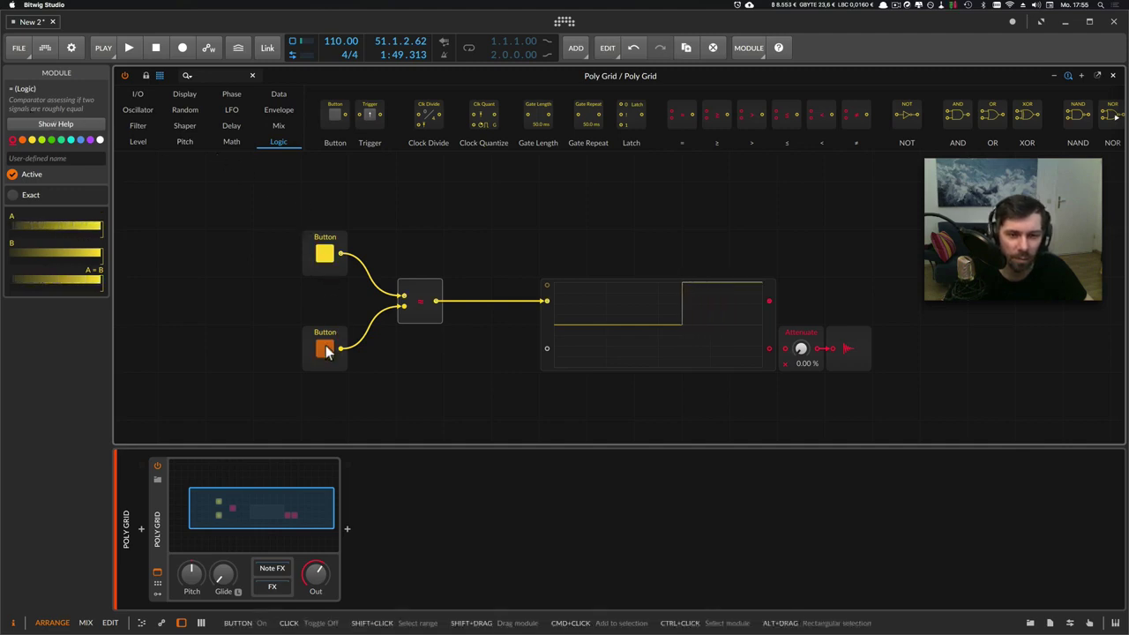
pyautogui.click(326, 254)
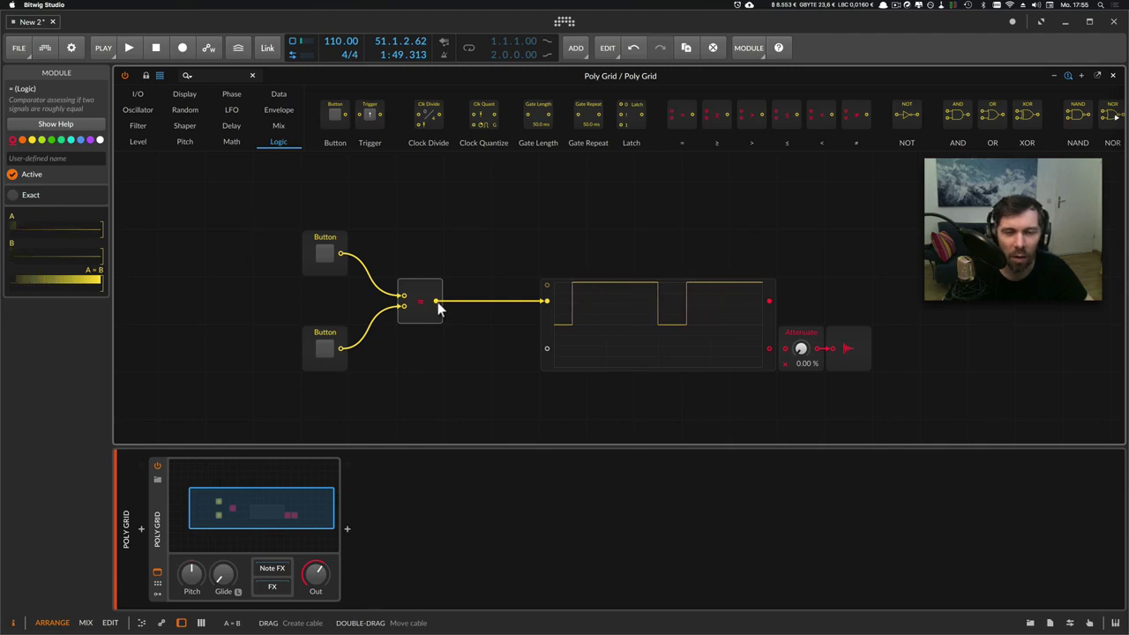
pyautogui.click(327, 266)
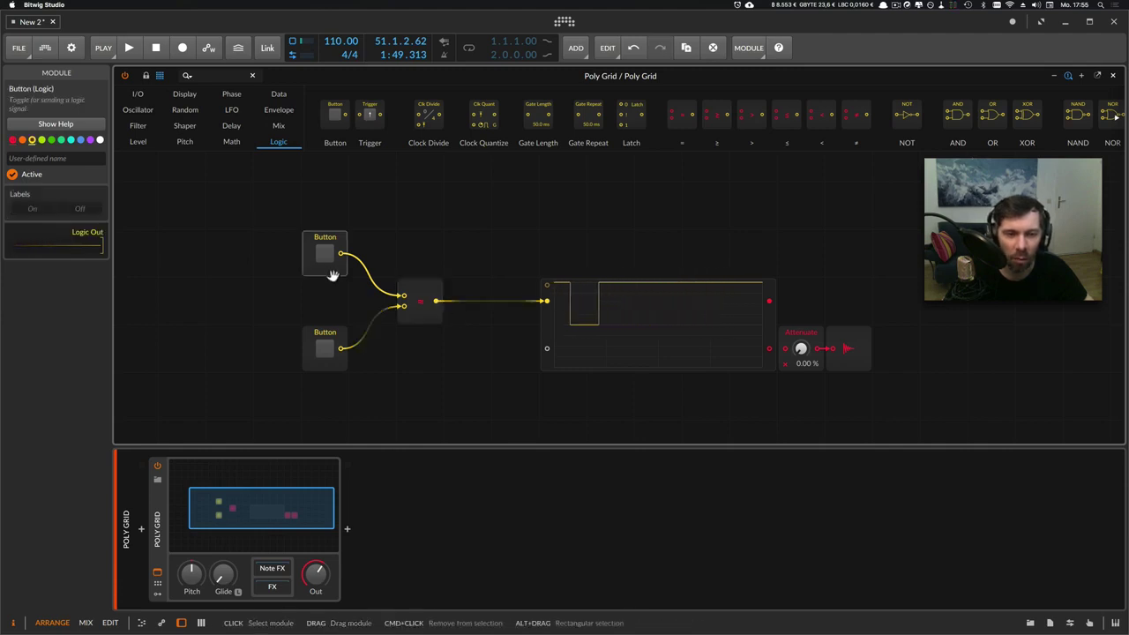
pyautogui.click(336, 335)
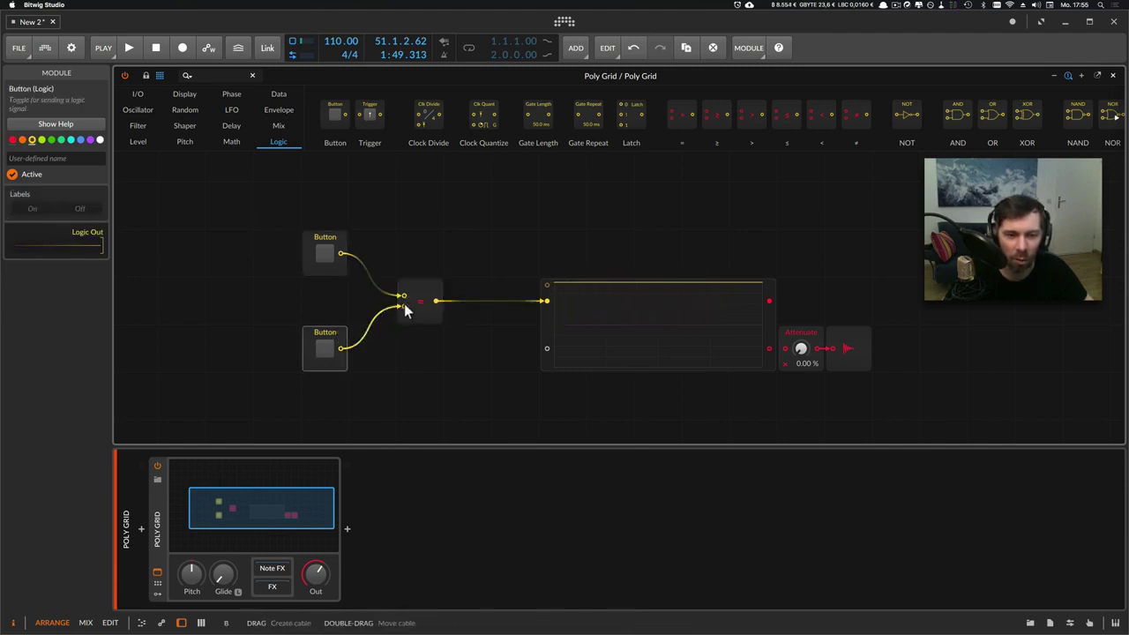
# Turn on the lower Button alone, add the upper Button, and observe the = module's output on the oscilloscope.
pyautogui.click(334, 267)
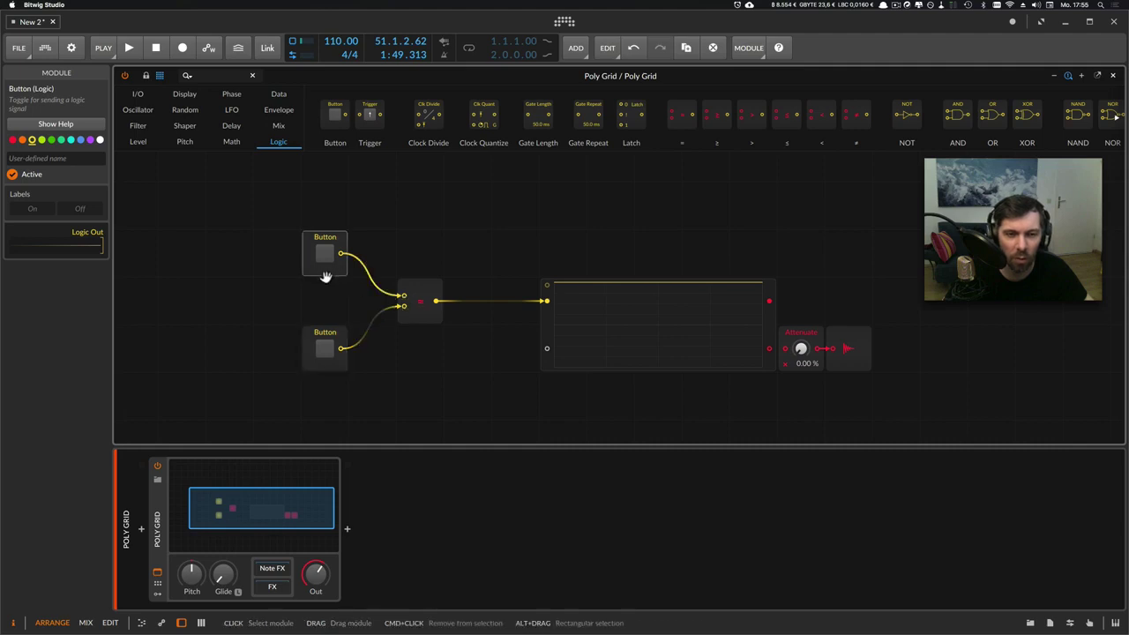
pyautogui.click(323, 332)
pyautogui.click(323, 334)
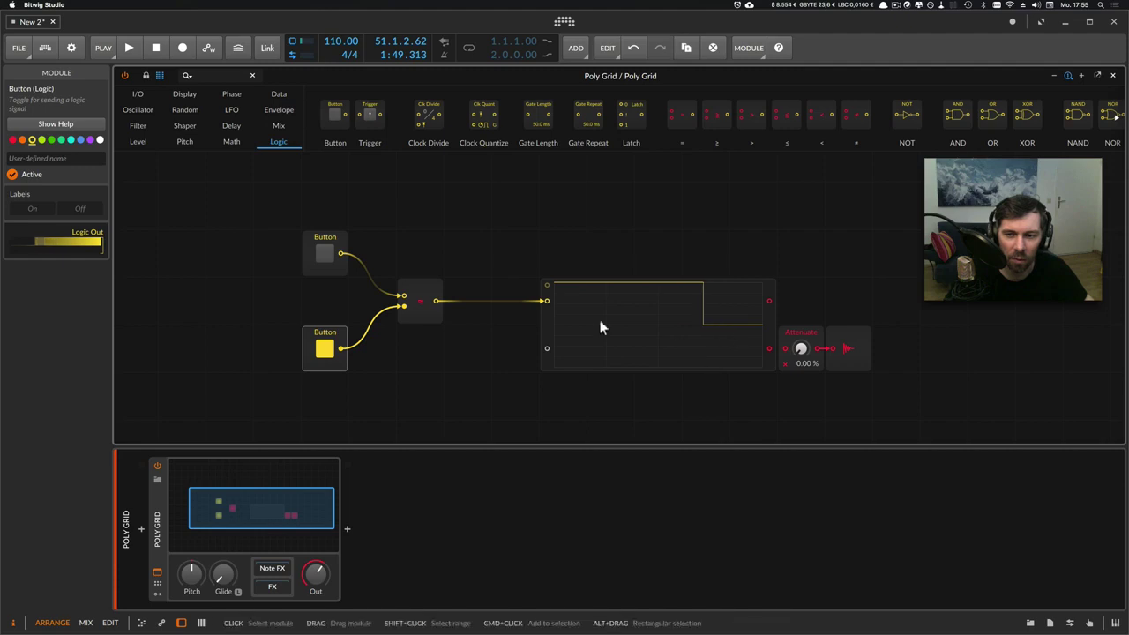
pyautogui.click(331, 238)
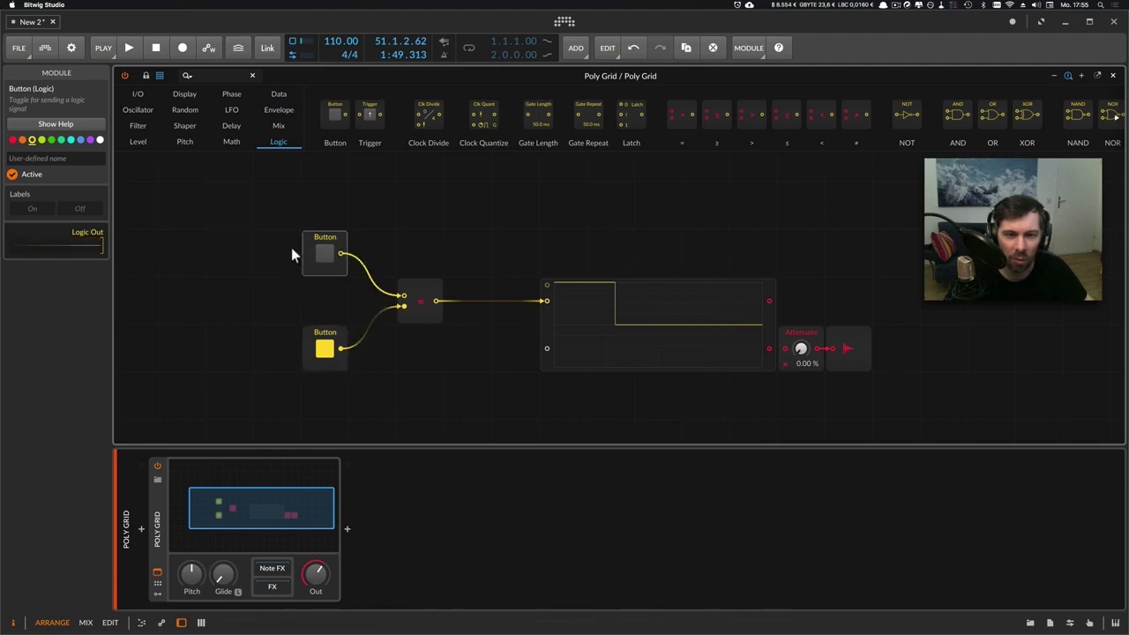
pyautogui.keyDown('shift'); pyautogui.click(335, 360); pyautogui.keyUp('shift')
pyautogui.click(324, 256)
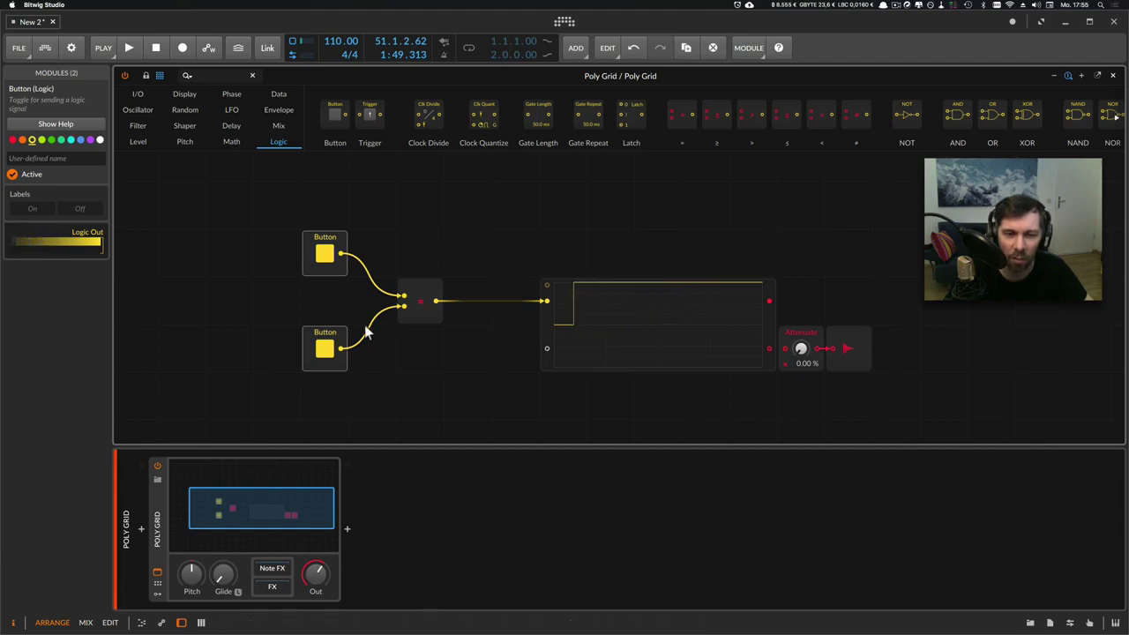
# Delete both Buttons feeding the = comparator.
pyautogui.click(369, 356)
pyautogui.click(341, 366)
pyautogui.press('Delete')
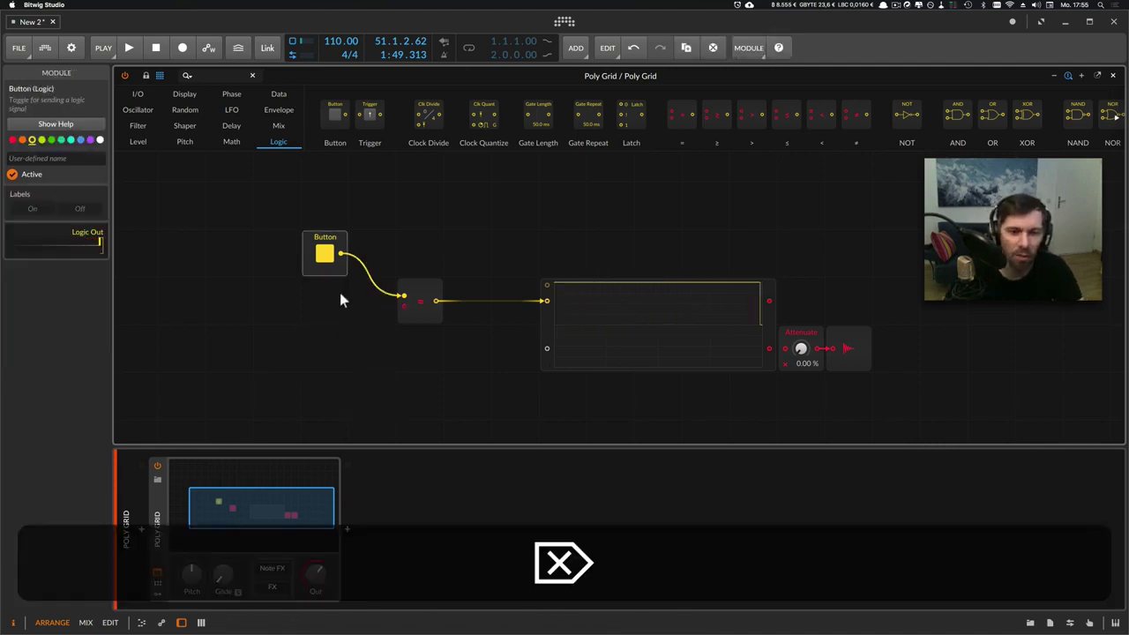
pyautogui.click(341, 273)
pyautogui.press('Delete')
# Connect a Sine and a Sawtooth oscillator to the = module's two inputs, with the Sawtooth detuned by 0.32 st.
pyautogui.click(143, 109)
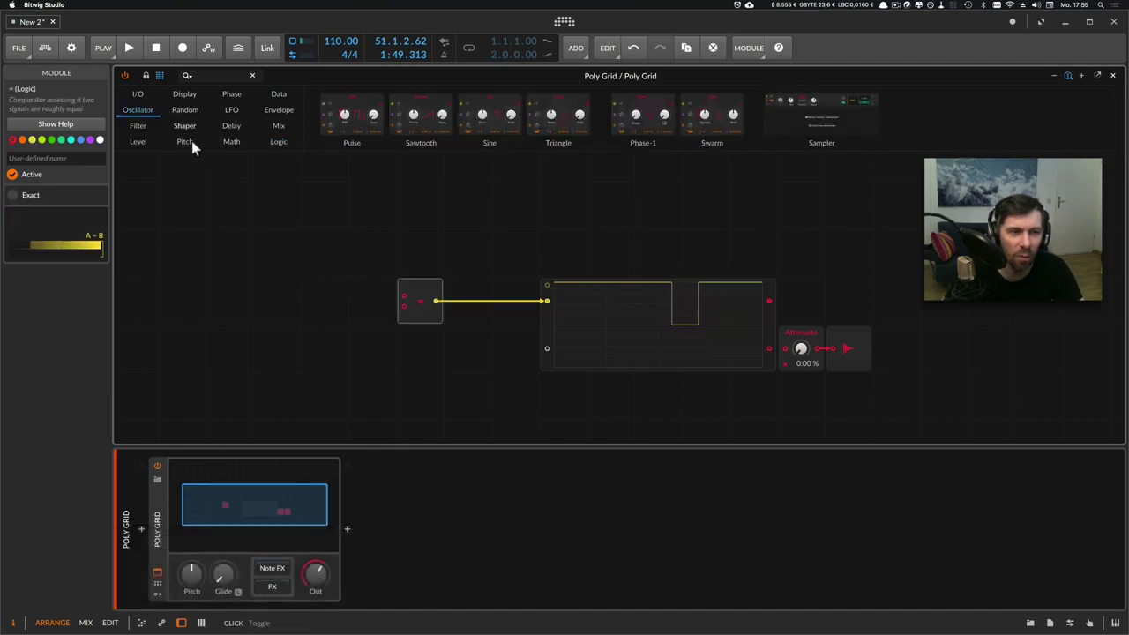
pyautogui.moveTo(510, 134); pyautogui.dragTo(277, 229)
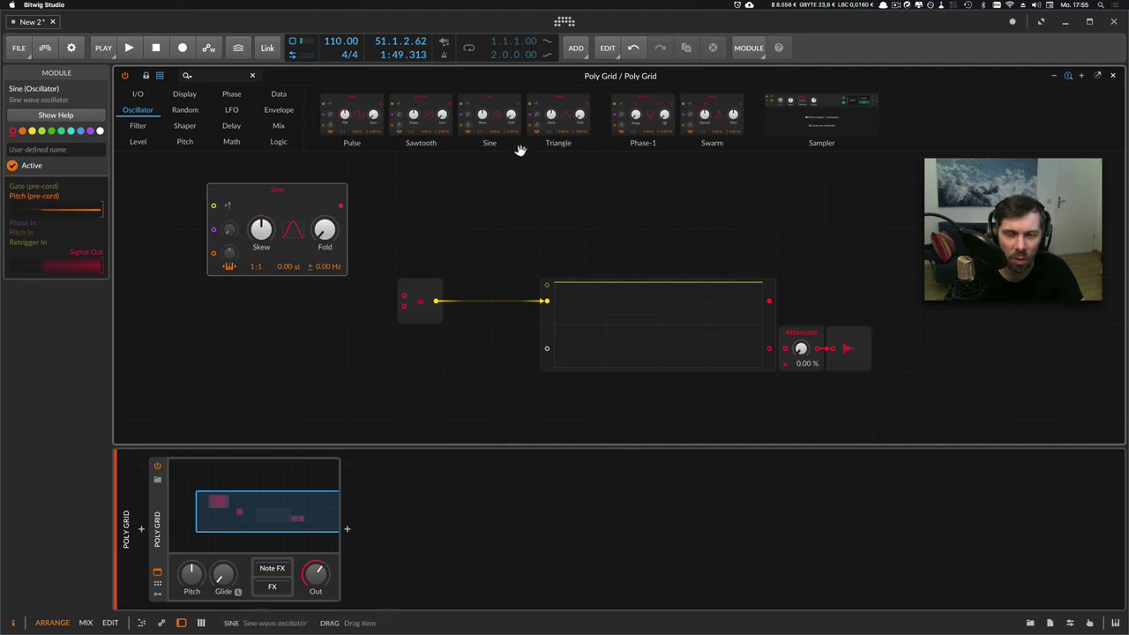
pyautogui.moveTo(451, 139); pyautogui.dragTo(404, 294)
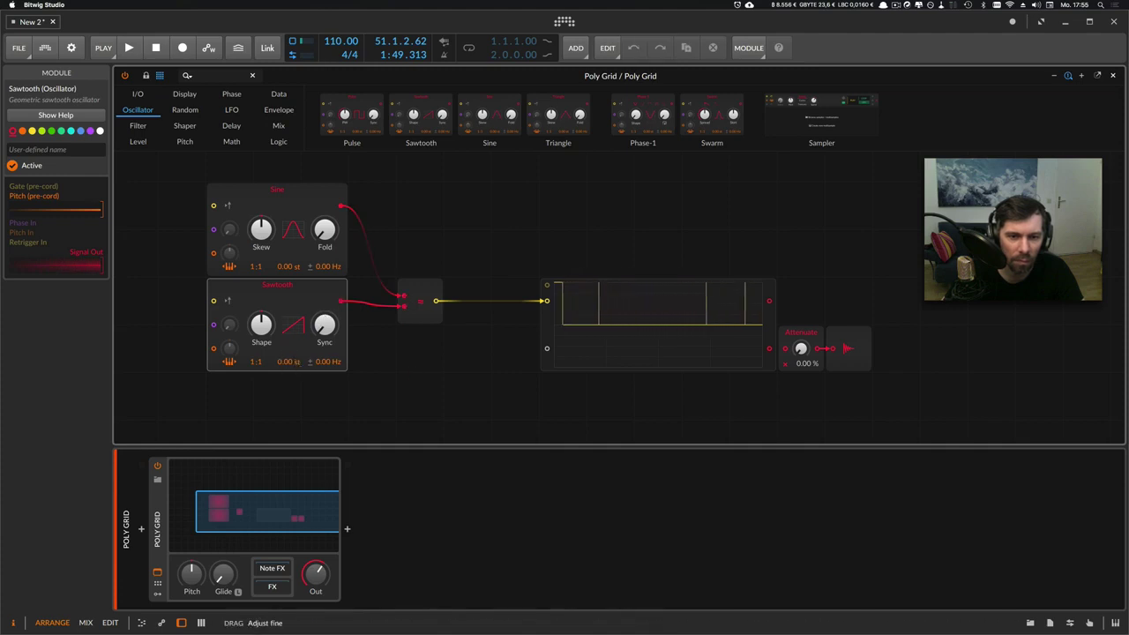
pyautogui.moveTo(288, 361); pyautogui.dragTo(288, 360)
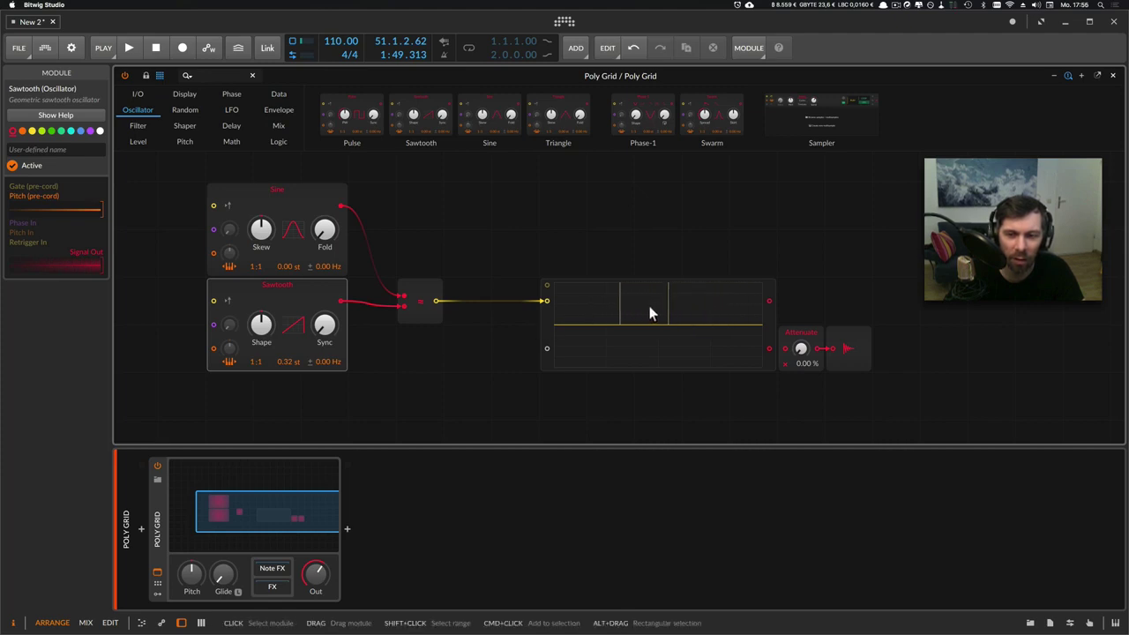
# Place a copy of the oscilloscope directly above the original and show the Sine output on it in Pitch mode.
pyautogui.click(549, 331)
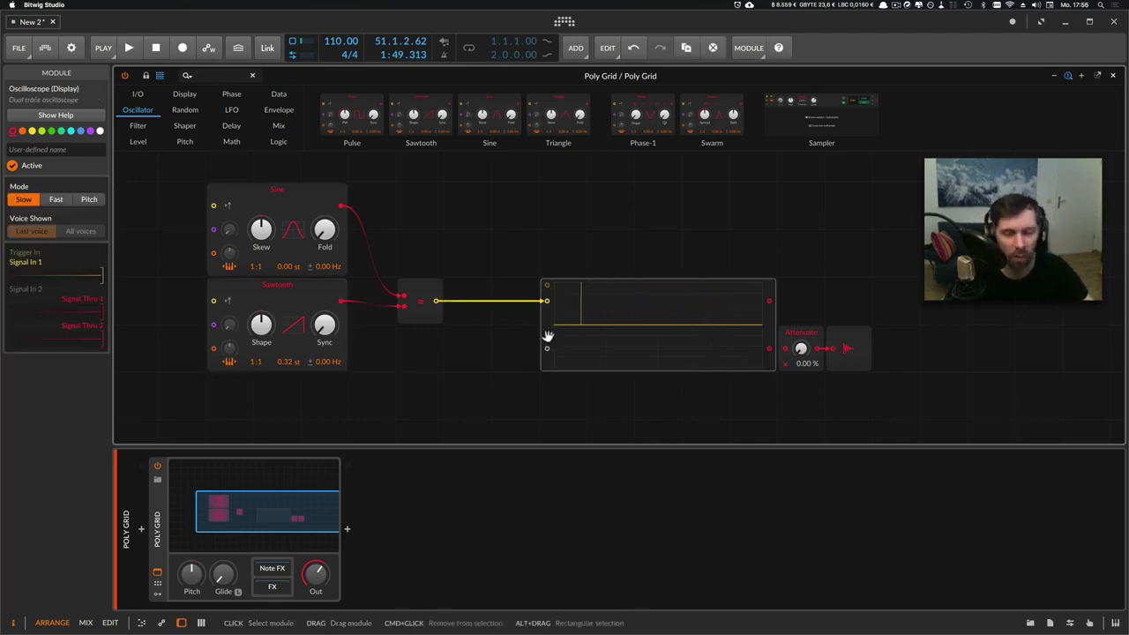
pyautogui.press('super+c')
pyautogui.scroll(3, 549, 322)
pyautogui.click(558, 231)
pyautogui.press('super+v')
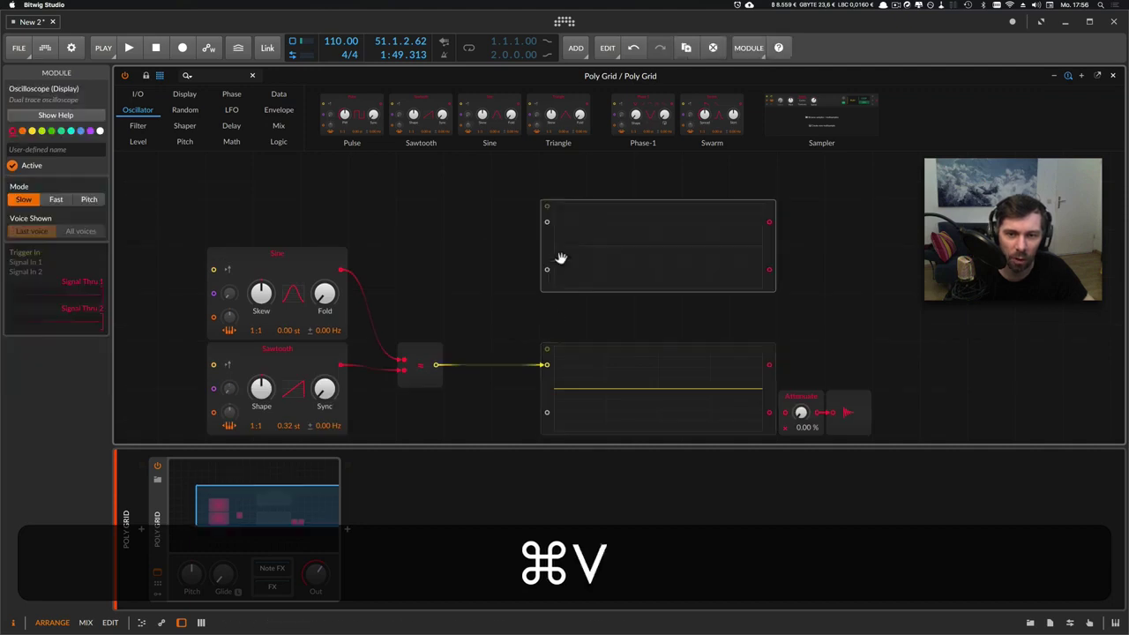
pyautogui.scroll(-2, 558, 239)
pyautogui.moveTo(547, 227); pyautogui.dragTo(548, 275)
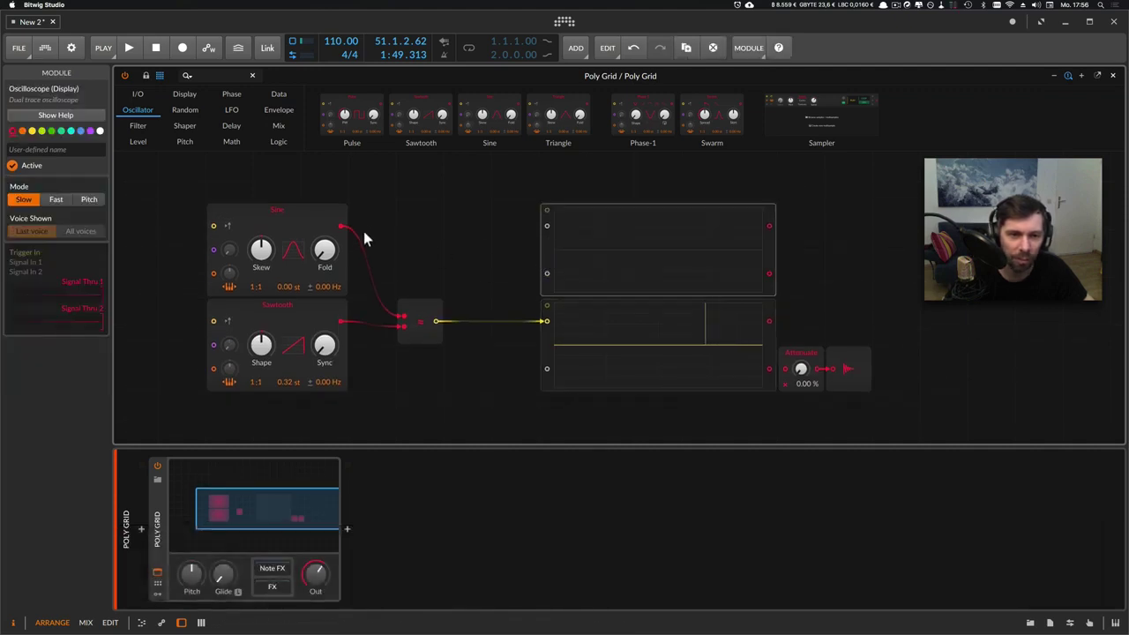
pyautogui.moveTo(343, 226); pyautogui.dragTo(548, 226)
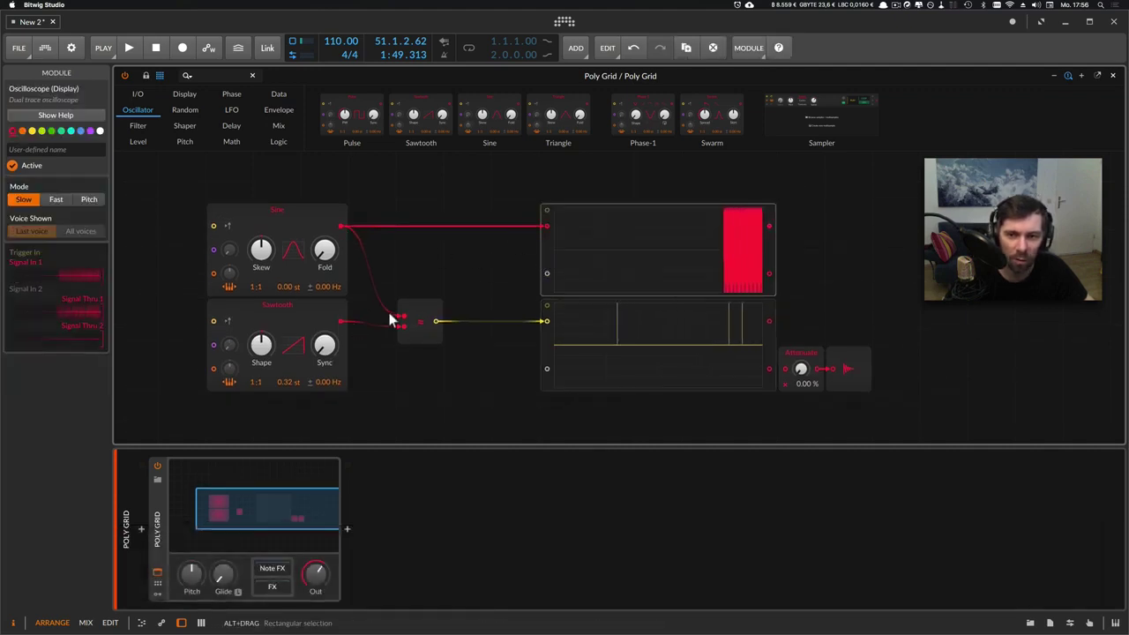
pyautogui.click(88, 200)
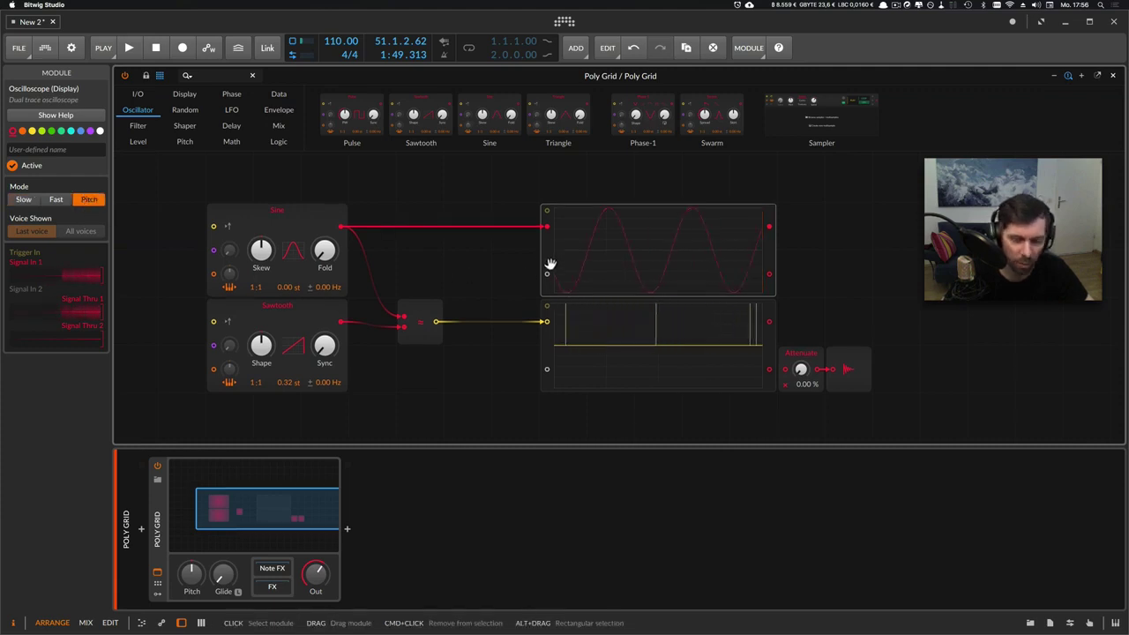
# Duplicate the Pitch-mode oscilloscope above itself and wire the Sawtooth output to the copy's second signal input.
pyautogui.press('super+c')
pyautogui.scroll(2, 549, 260)
pyautogui.click(561, 201)
pyautogui.press('super+v')
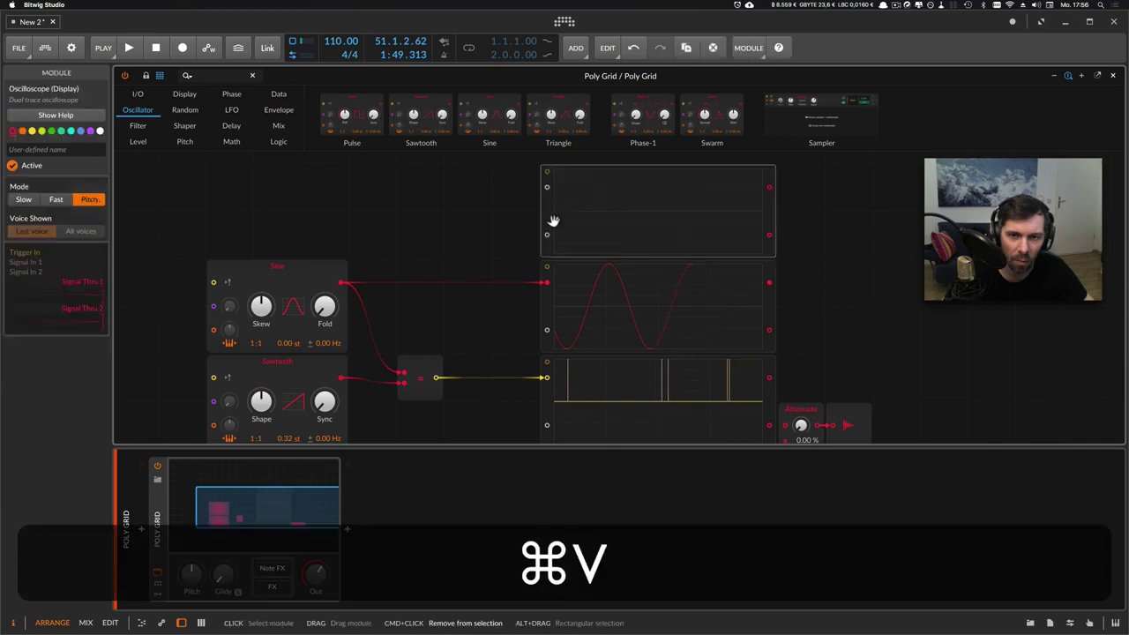
pyautogui.moveTo(340, 378)
pyautogui.mouseDown()
pyautogui.moveTo(450, 325)
pyautogui.moveTo(548, 240)
pyautogui.mouseUp()
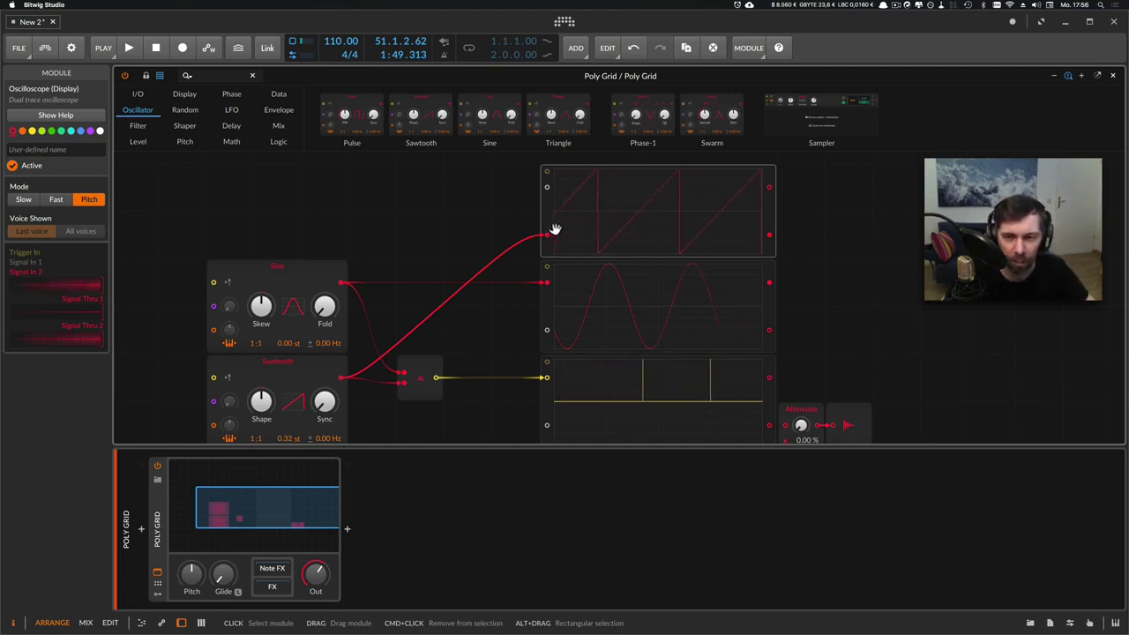
# Move the = module up one grid row and compare the Sine and Sawtooth waveforms with its output on the oscilloscopes.
pyautogui.click(550, 294)
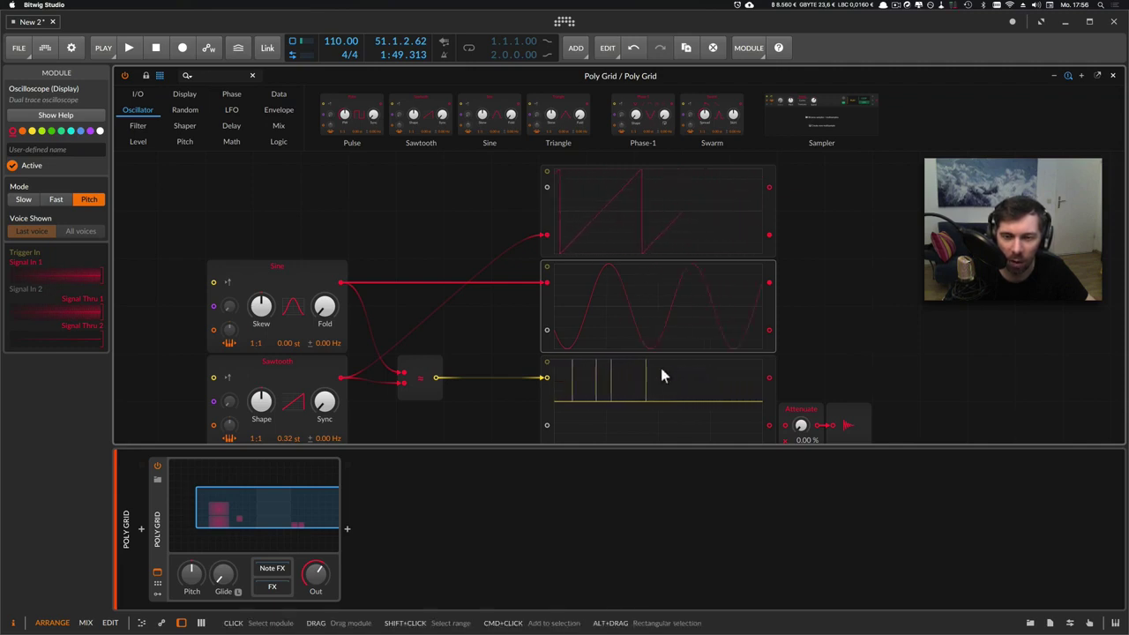
pyautogui.click(425, 369)
pyautogui.moveTo(427, 369); pyautogui.dragTo(427, 321)
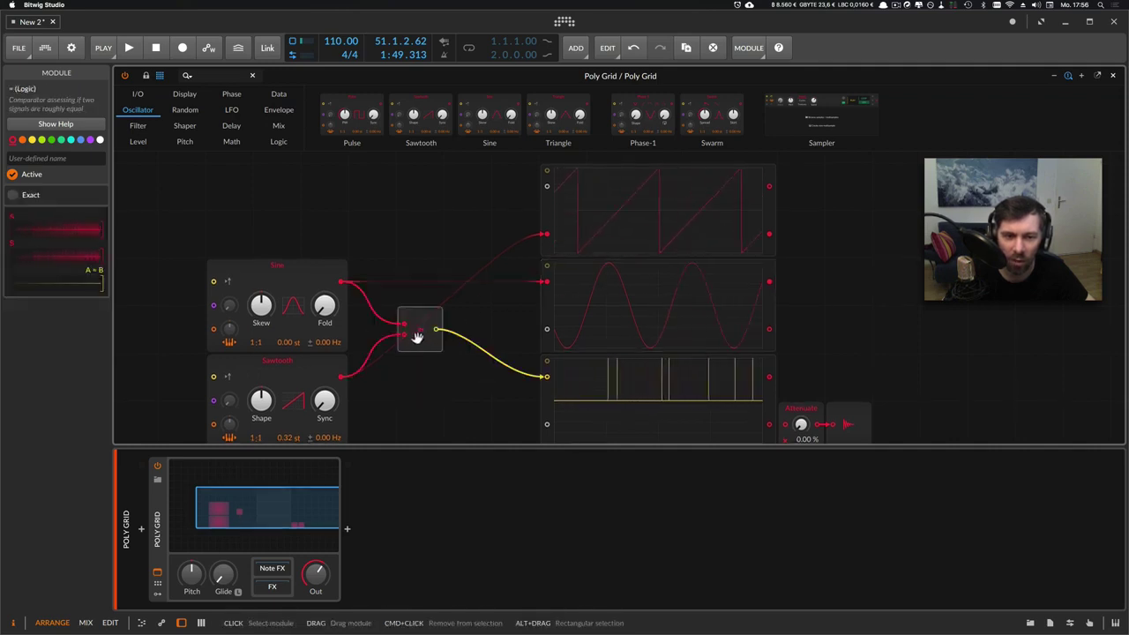
pyautogui.click(323, 286)
pyautogui.click(320, 371)
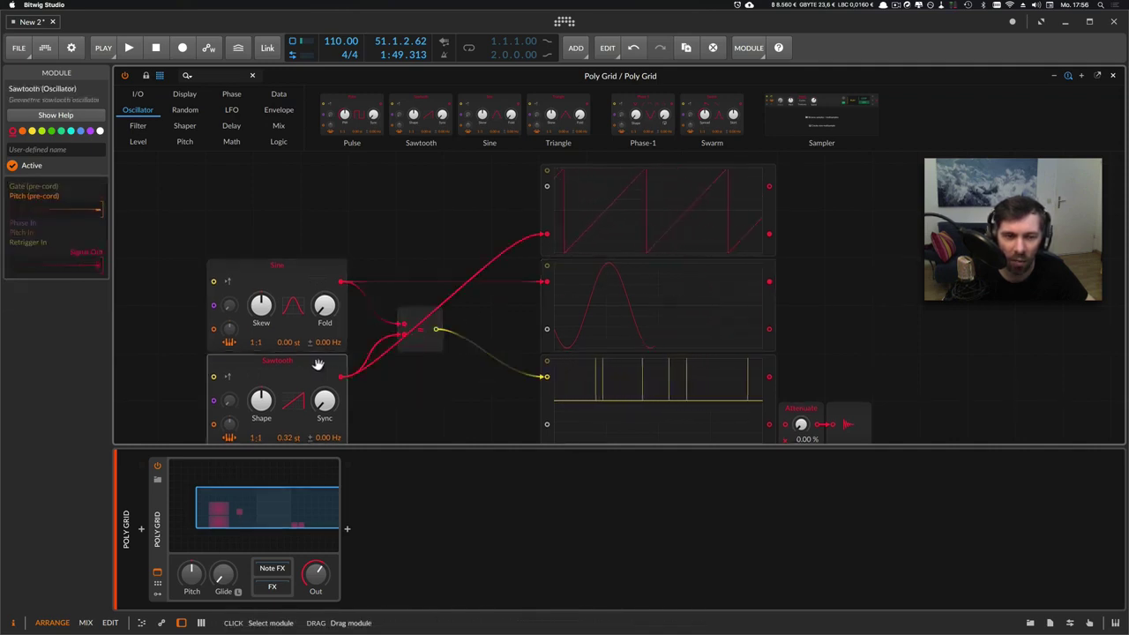
pyautogui.click(326, 283)
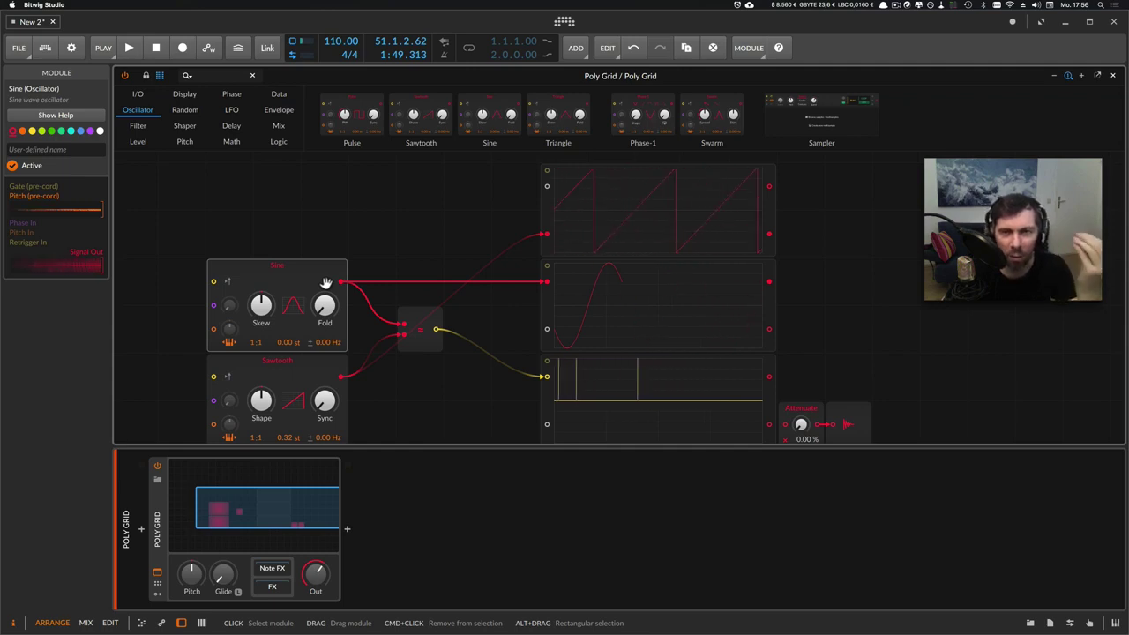
pyautogui.scroll(-1, 504, 334)
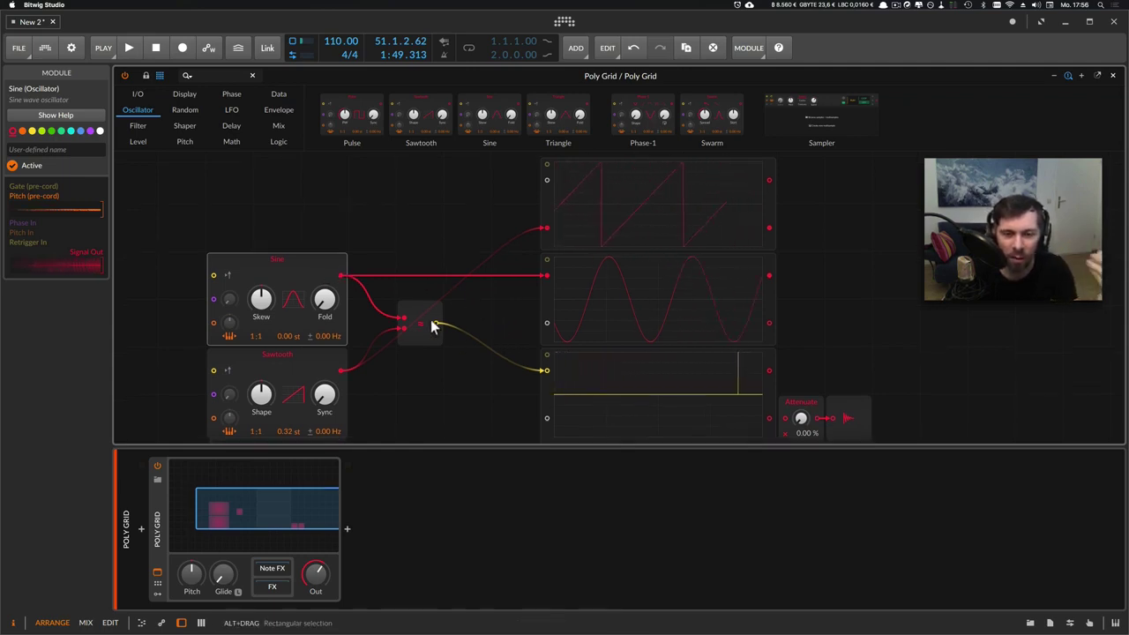
pyautogui.click(431, 326)
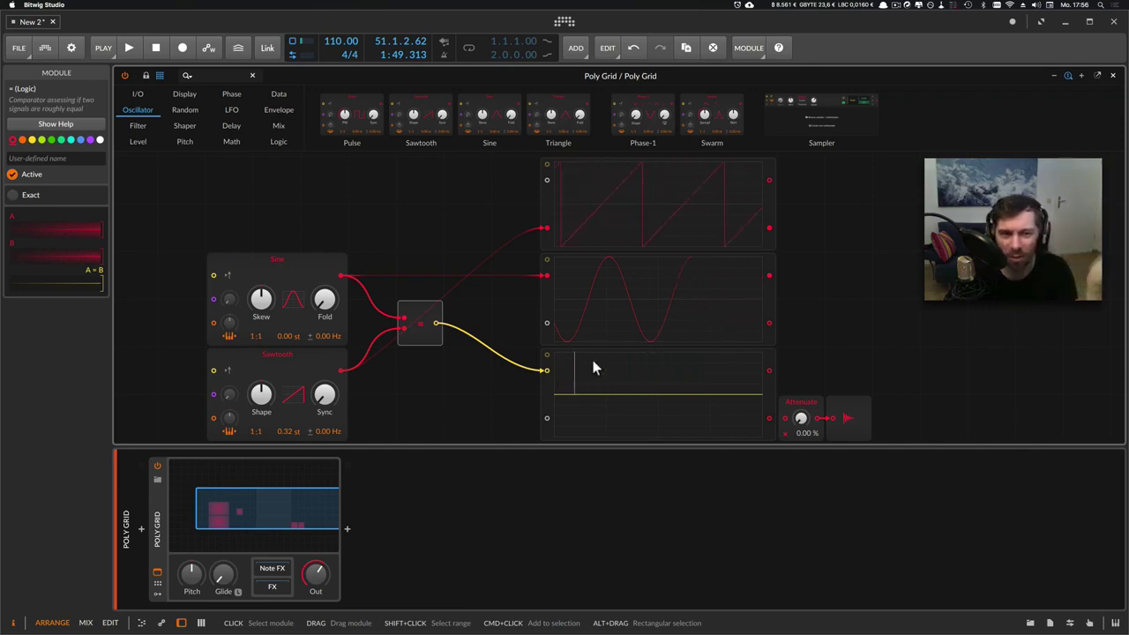
# Delete the two Pitch-mode oscilloscopes showing the Sine and Sawtooth waveforms.
pyautogui.click(547, 393)
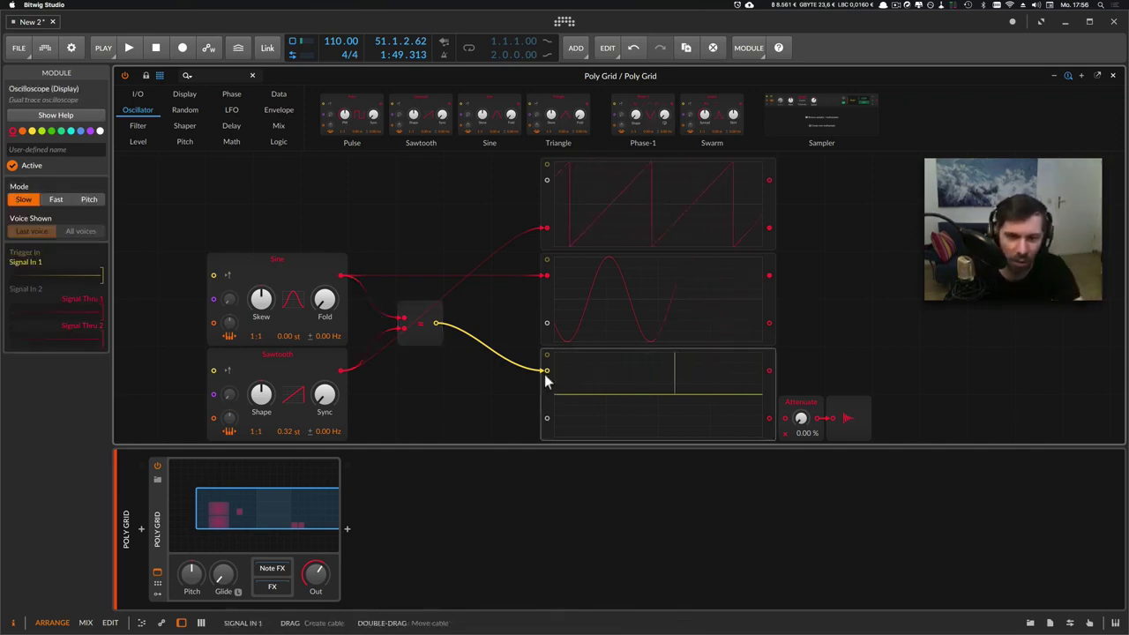
pyautogui.click(548, 302)
pyautogui.press('Delete')
pyautogui.press('Delete')
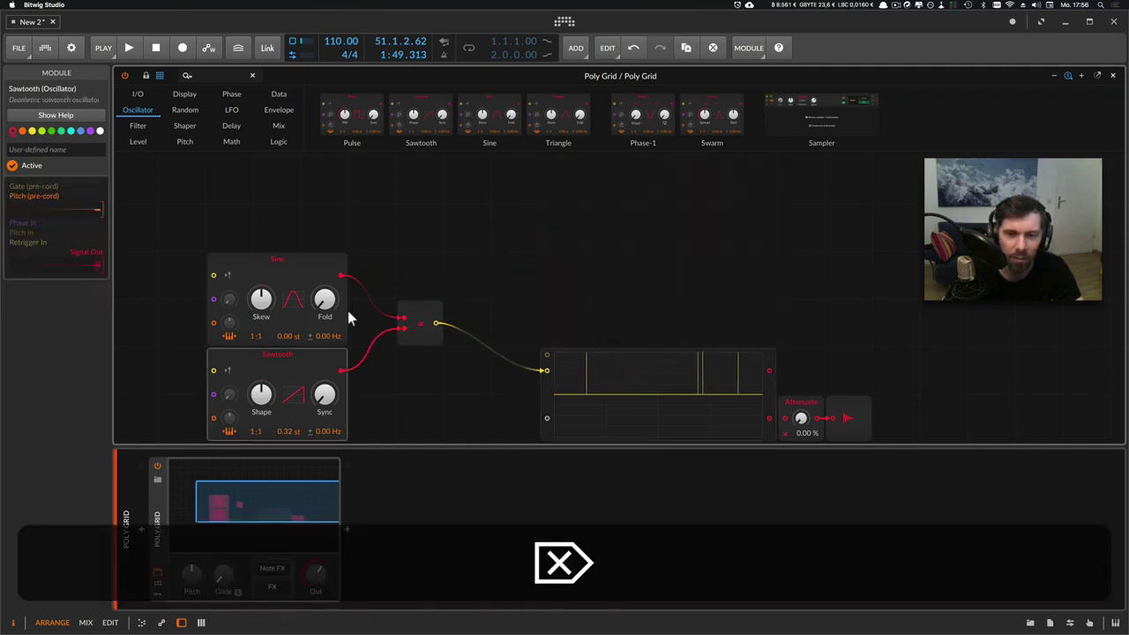
# Delete the Sawtooth and Sine oscillators, and move the = module down one grid row, level with the oscilloscope's first input.
pyautogui.click(315, 368)
pyautogui.press('Delete')
pyautogui.click(303, 260)
pyautogui.press('Delete')
pyautogui.click(424, 337)
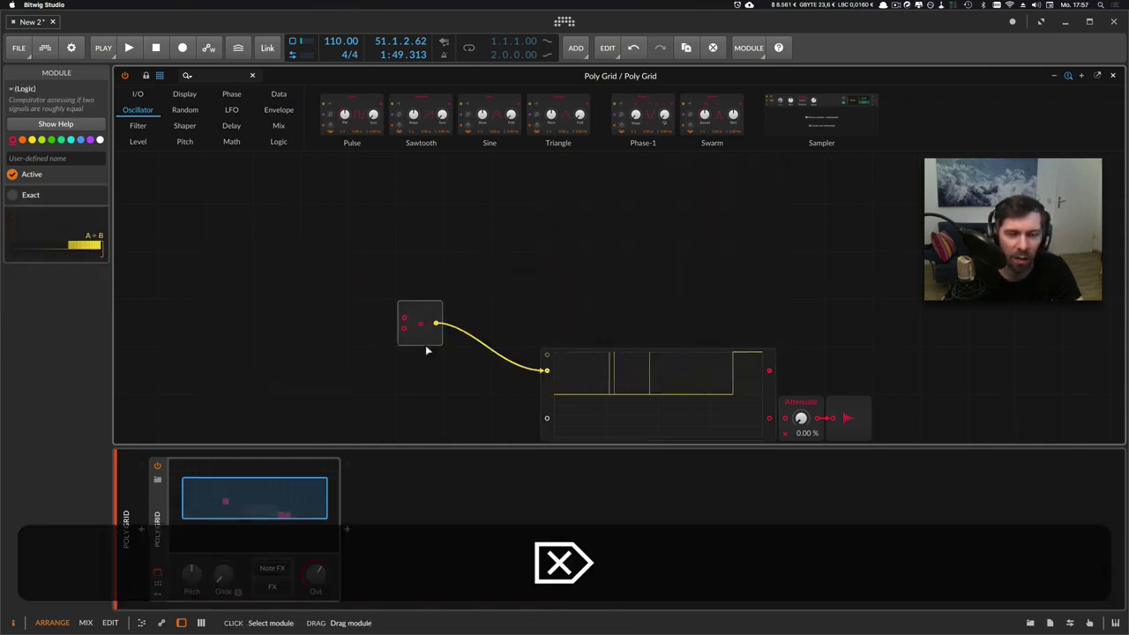
pyautogui.moveTo(429, 345); pyautogui.dragTo(433, 373)
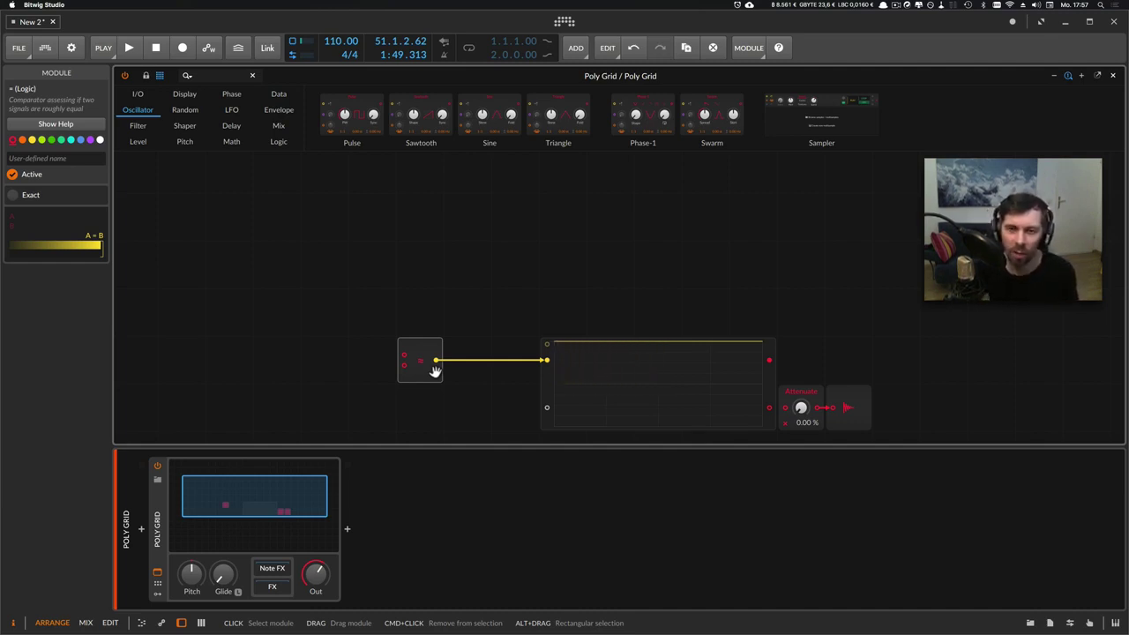
# Stack the ≥, ≤ and < comparators above the = module and review their descriptions.
pyautogui.click(279, 142)
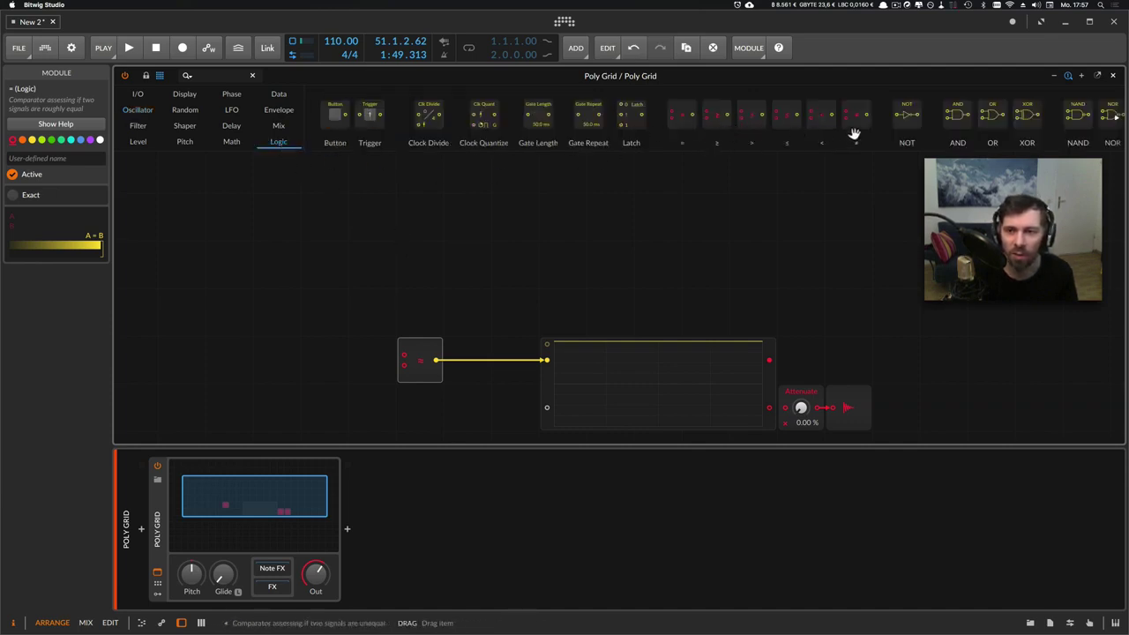
pyautogui.moveTo(757, 118); pyautogui.dragTo(437, 304)
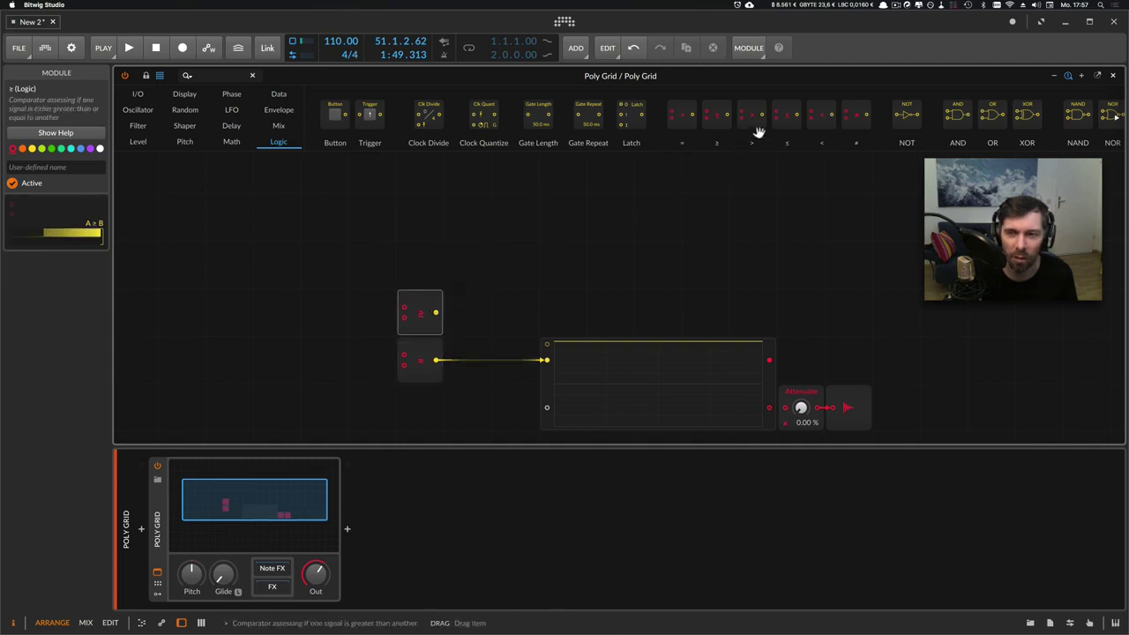
pyautogui.moveTo(785, 122); pyautogui.dragTo(422, 264)
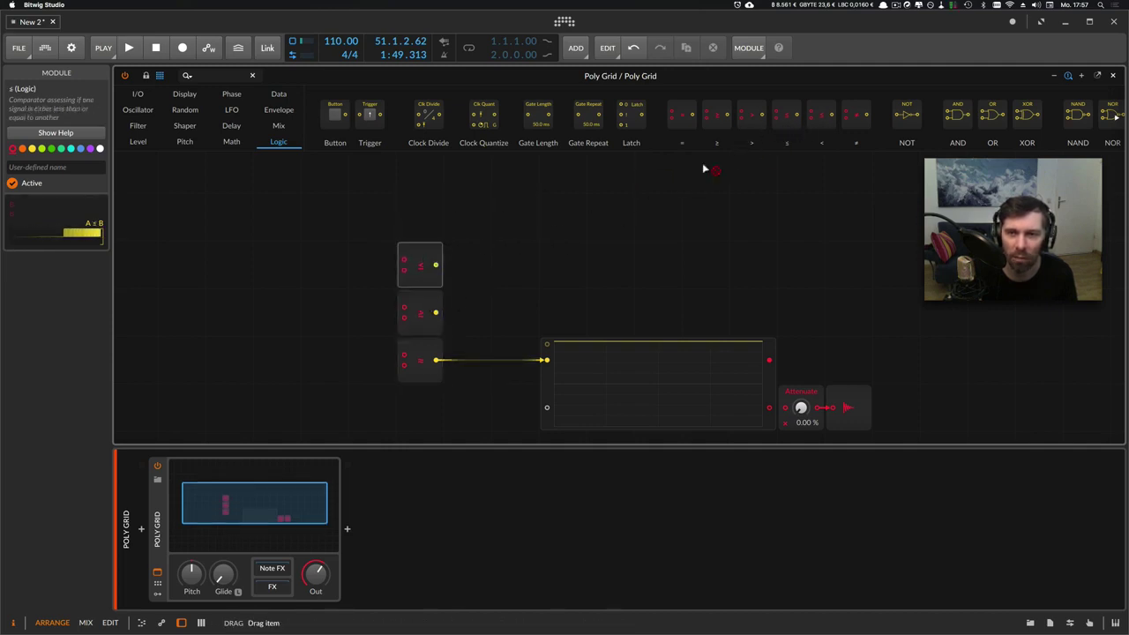
pyautogui.moveTo(704, 169); pyautogui.dragTo(435, 215)
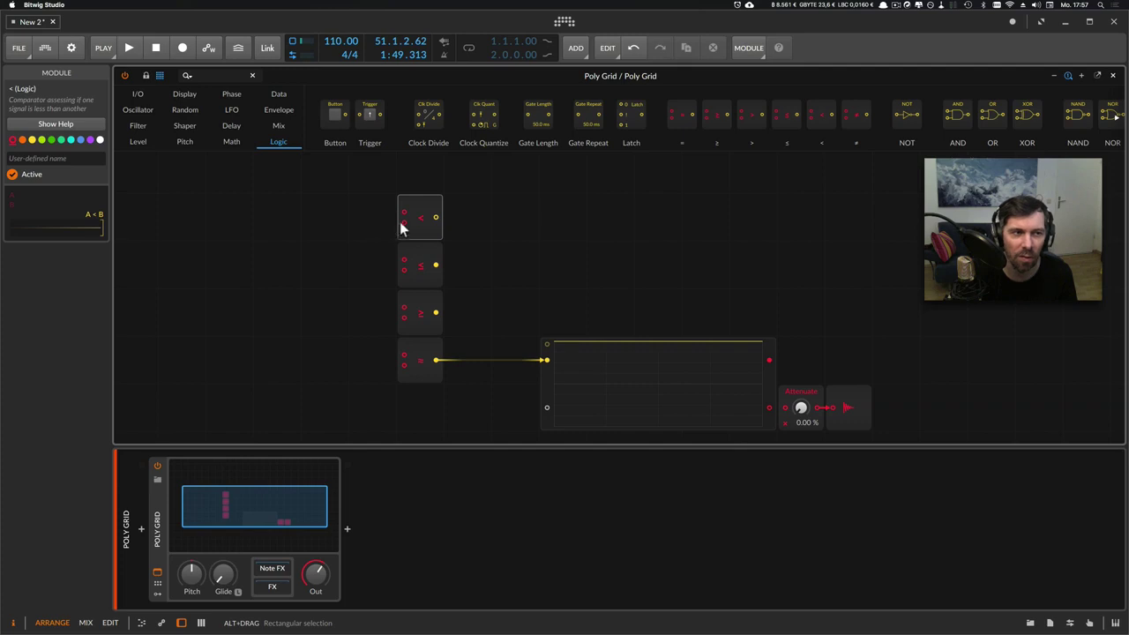
pyautogui.click(413, 256)
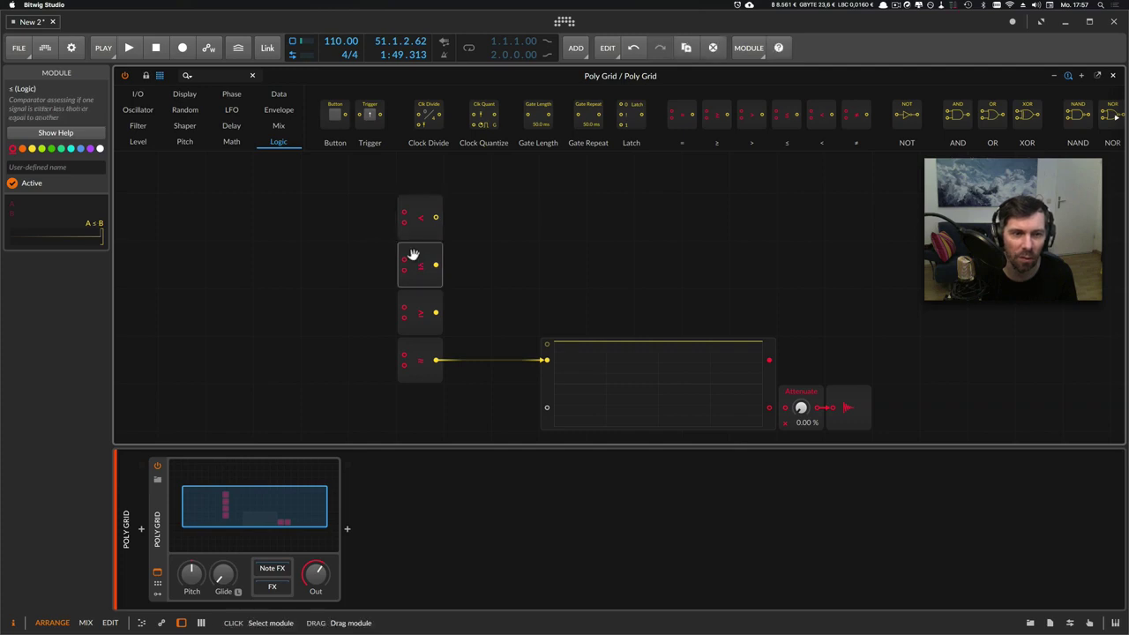
pyautogui.click(422, 305)
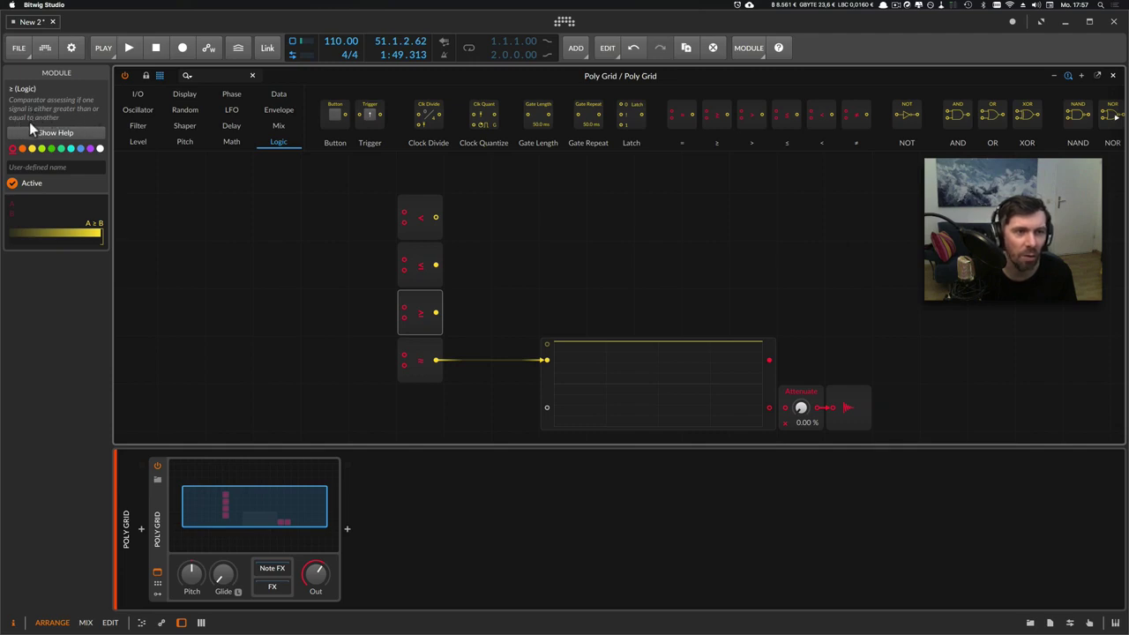
# Delete all four comparators, leaving the oscilloscope and the output modules.
pyautogui.click(391, 212)
pyautogui.moveTo(377, 206); pyautogui.dragTo(414, 306)
pyautogui.press('Delete')
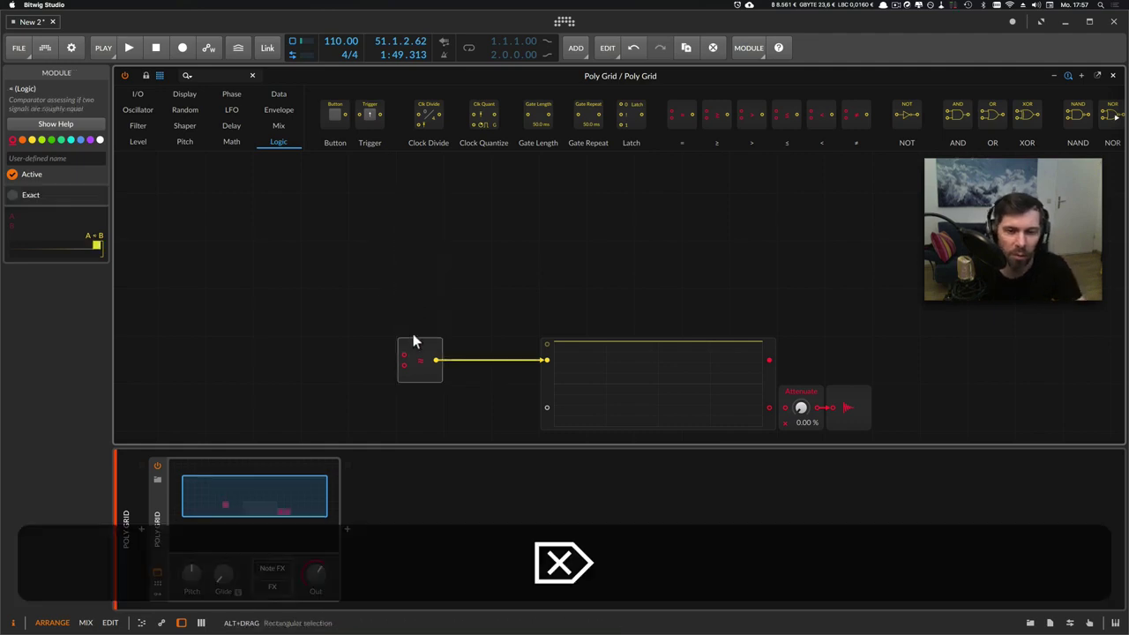
pyautogui.press('Delete')
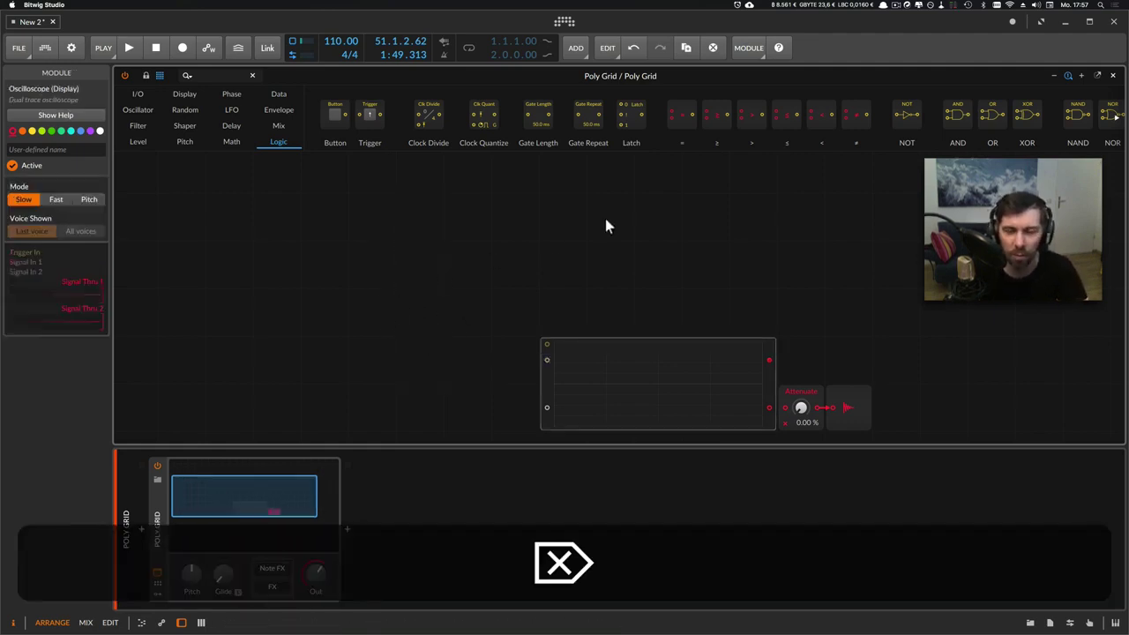
# Place a NOT module with an AND module directly below it, and select the NOT module.
pyautogui.press('shift')
pyautogui.hscroll(1, 869, 124)
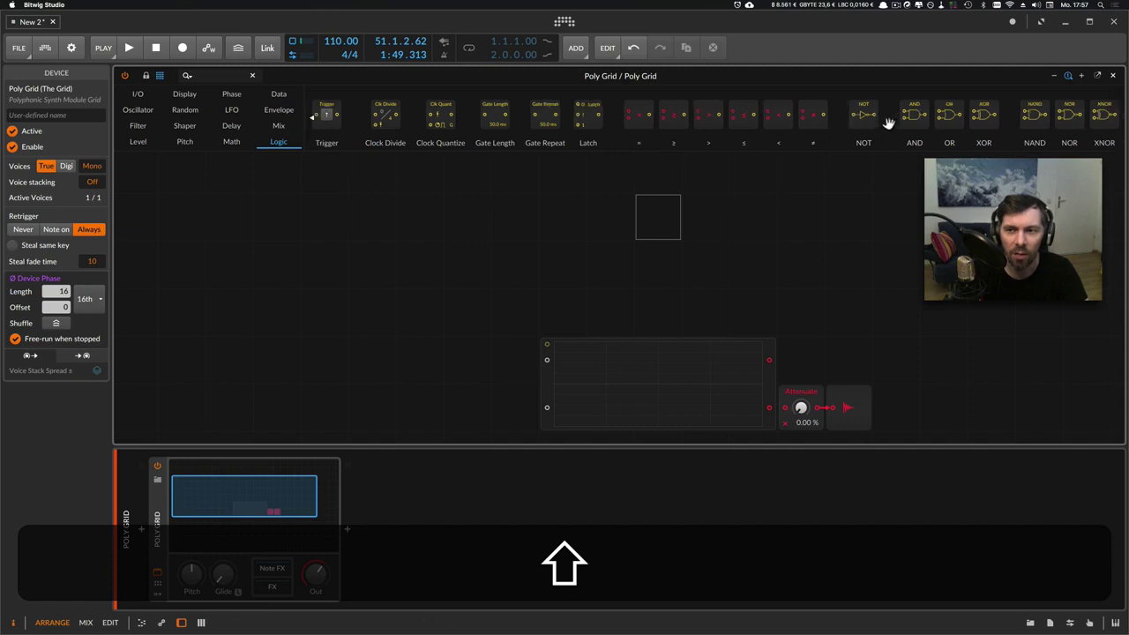
pyautogui.moveTo(872, 121); pyautogui.dragTo(441, 251)
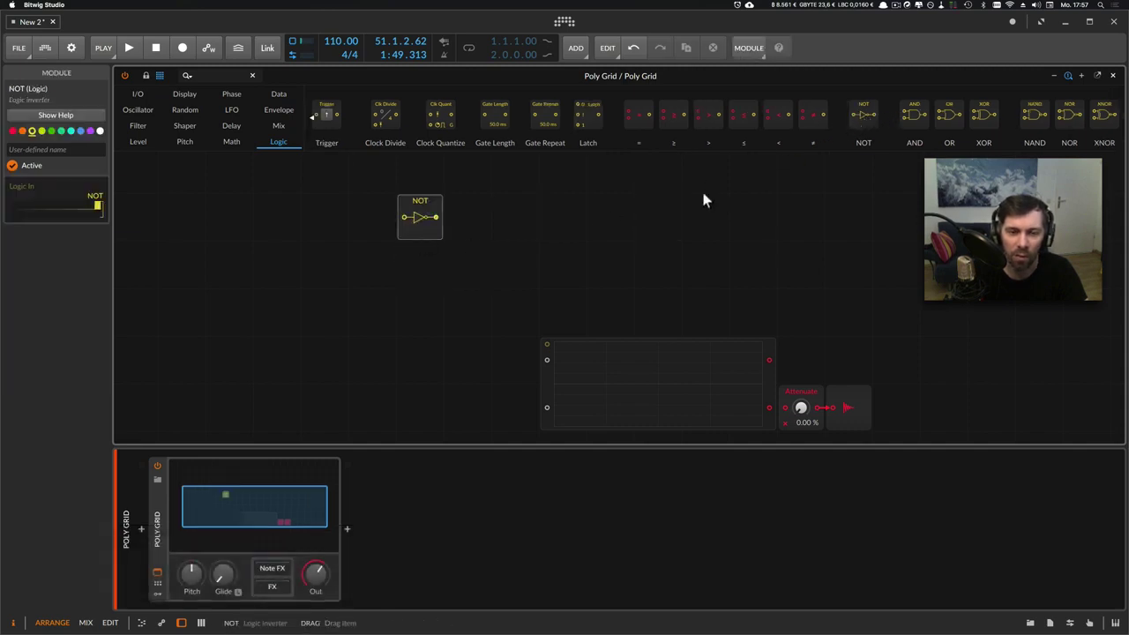
pyautogui.moveTo(918, 115); pyautogui.dragTo(433, 281)
pyautogui.click(397, 247)
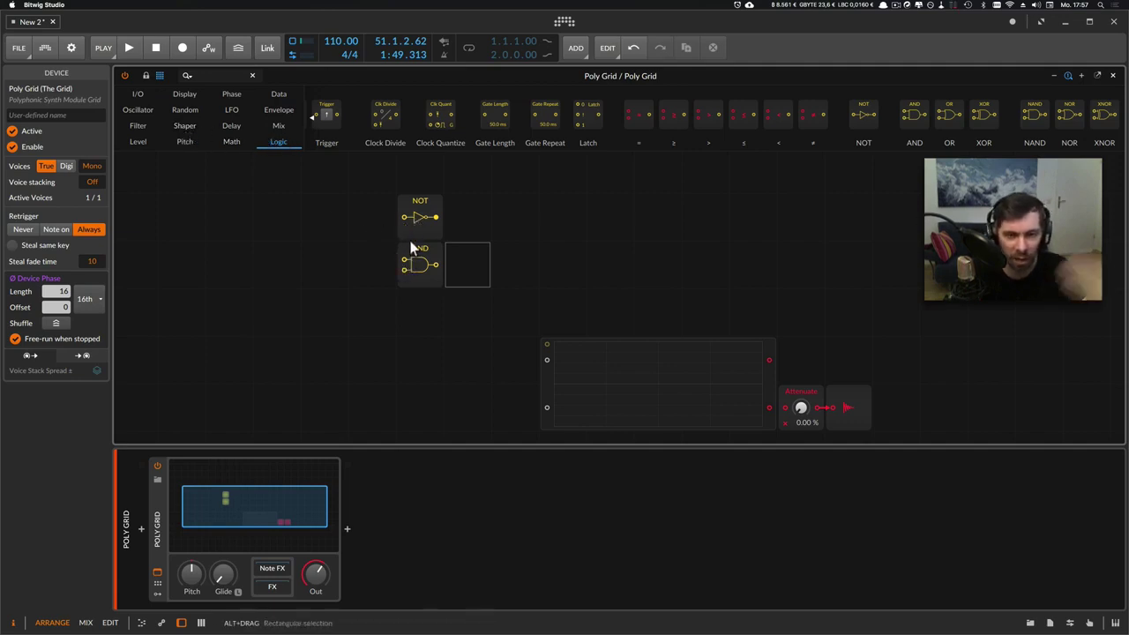
pyautogui.click(410, 237)
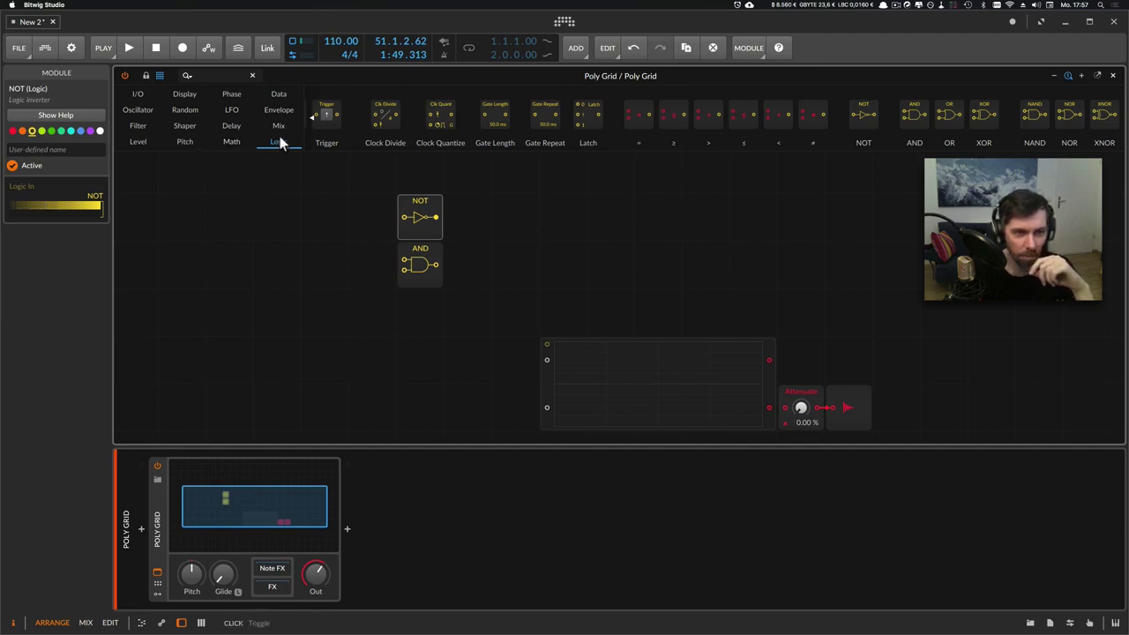
# Connect a Trigger through the NOT module to the oscilloscope's first signal input, and delete the AND module.
pyautogui.moveTo(327, 119); pyautogui.dragTo(547, 359)
pyautogui.click(429, 257)
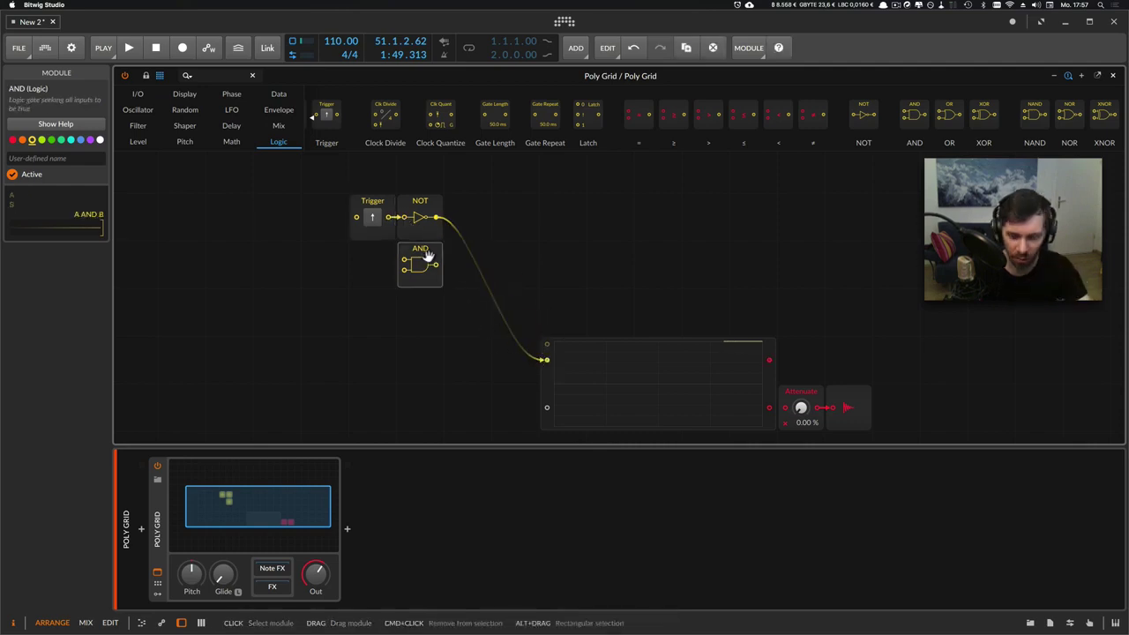
pyautogui.press('Delete')
# Move the Trigger and NOT modules down level with the oscilloscope's first signal input, and fire the Trigger to test the inverter.
pyautogui.moveTo(489, 238); pyautogui.dragTo(379, 205)
pyautogui.moveTo(381, 204); pyautogui.dragTo(392, 350)
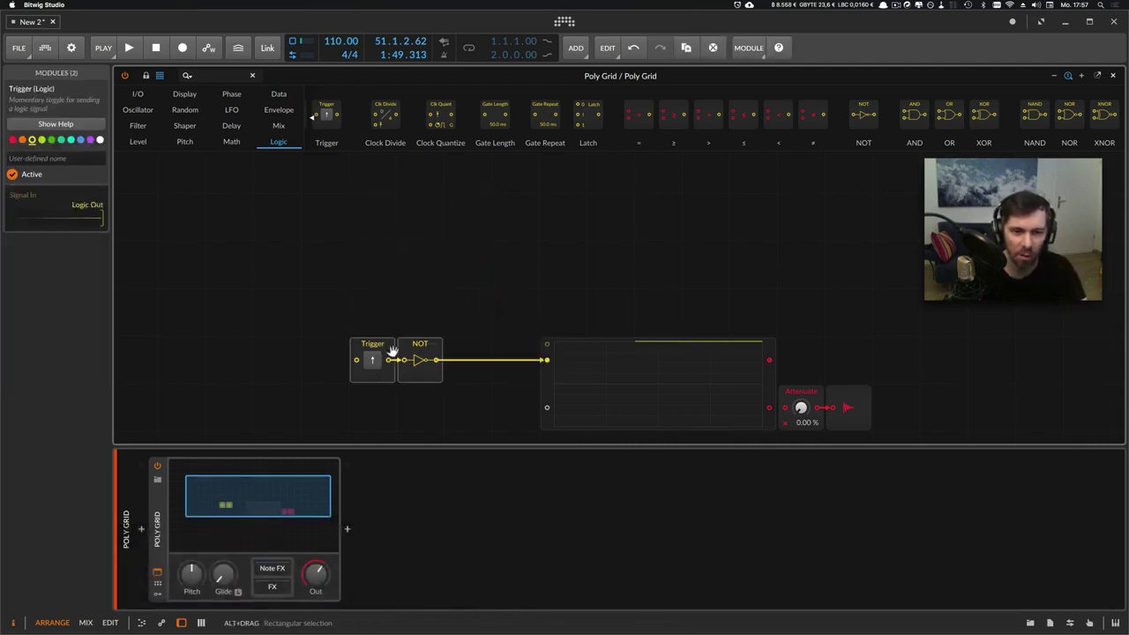
pyautogui.click(421, 285)
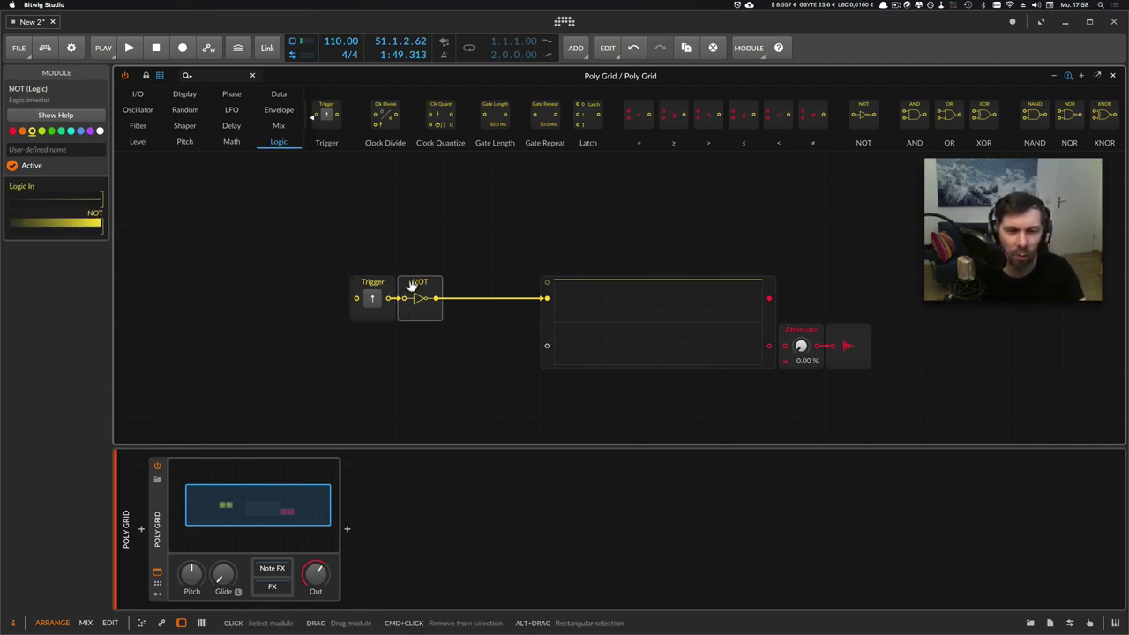
pyautogui.click(374, 300)
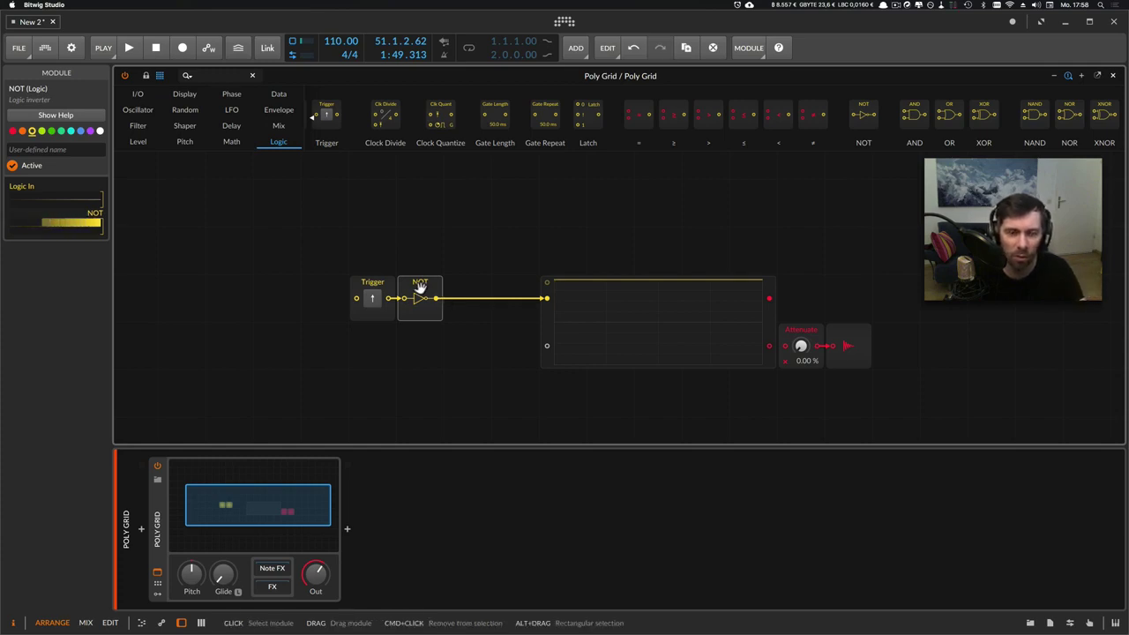
# Replace the NOT and Trigger modules with an AND module connected to the oscilloscope's first signal input.
pyautogui.press('Delete')
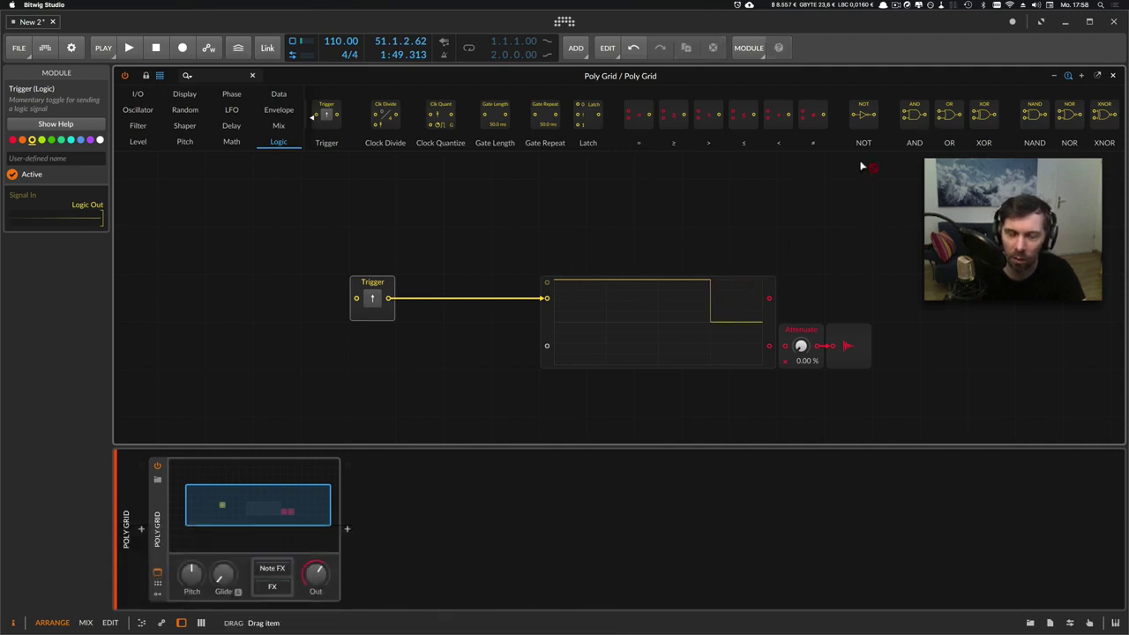
pyautogui.moveTo(915, 115); pyautogui.dragTo(411, 334)
pyautogui.click(372, 307)
pyautogui.press('Delete')
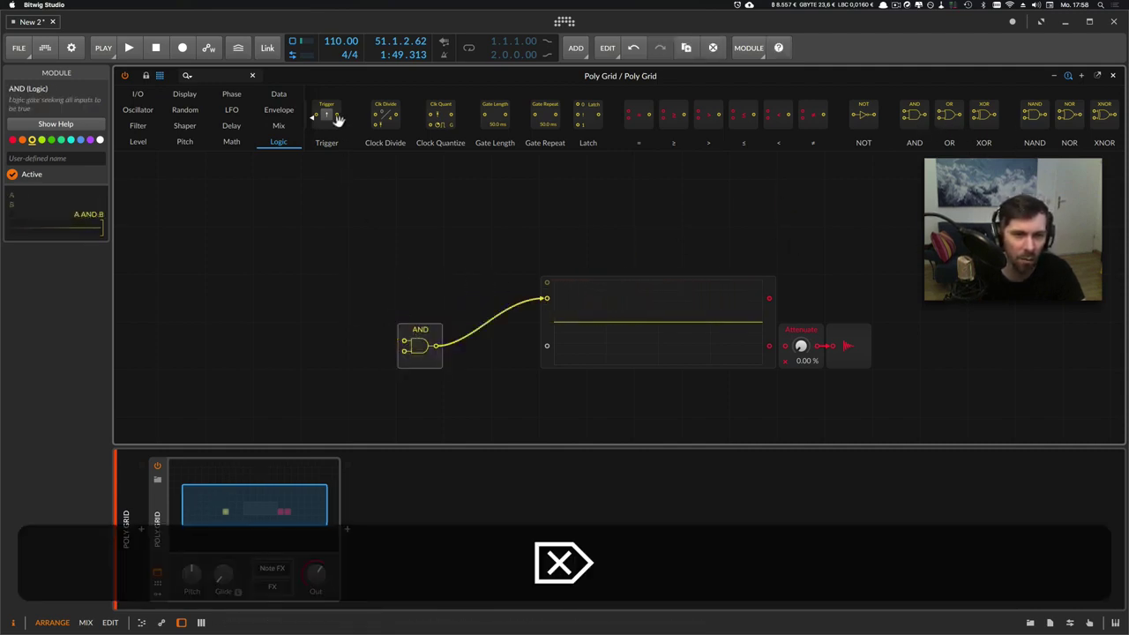
# Place one Button above and one below the left side of the AND module, and connect them to its two inputs.
pyautogui.moveTo(338, 121); pyautogui.dragTo(376, 304)
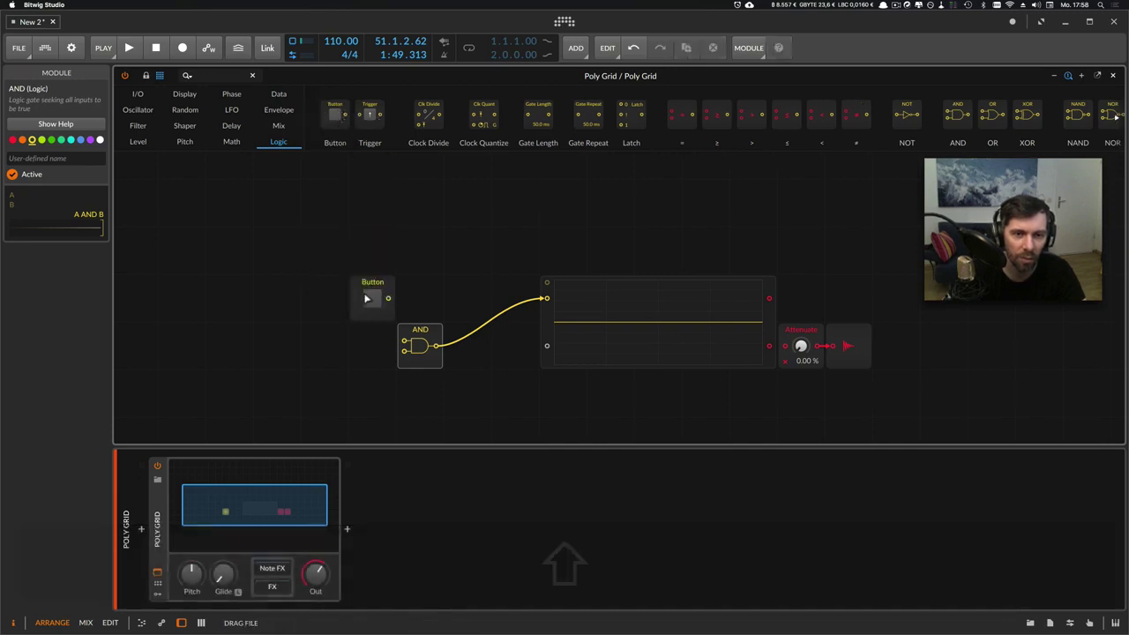
pyautogui.press('super+c')
pyautogui.press('super+v')
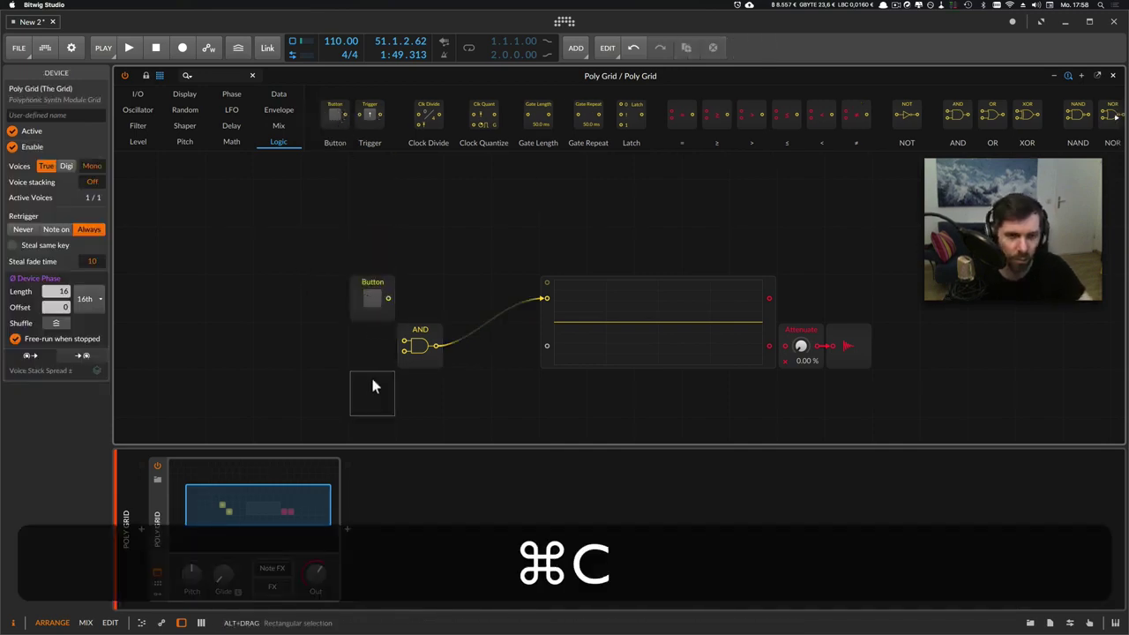
pyautogui.press('Delete')
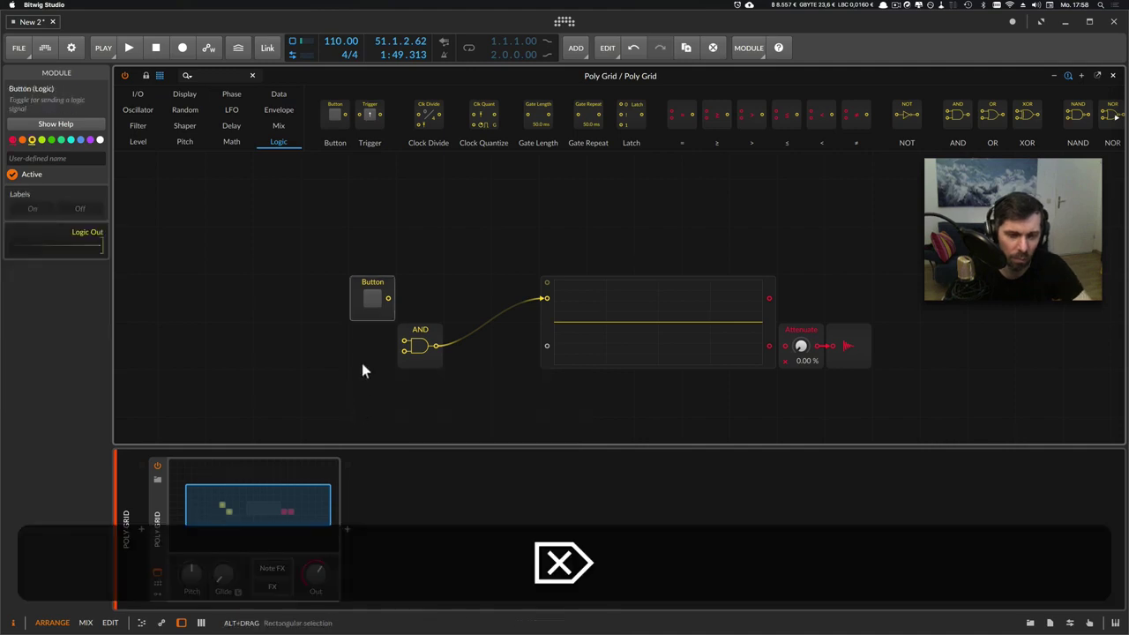
pyautogui.press('super+d')
pyautogui.moveTo(374, 346); pyautogui.dragTo(405, 357)
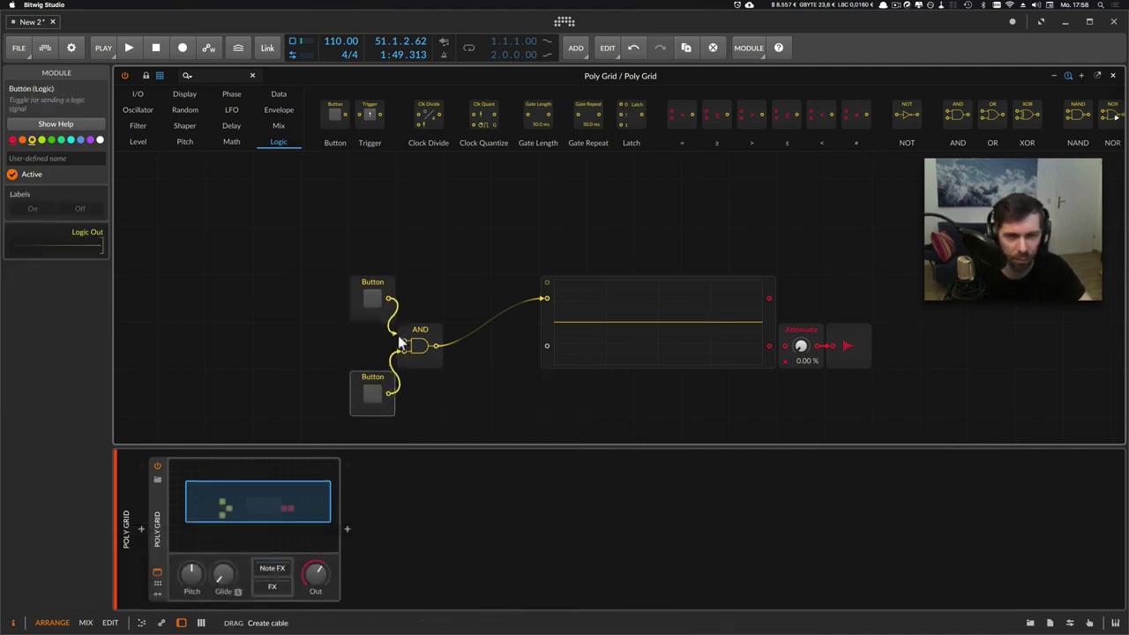
# Test the AND gate by switching the two Buttons on and off, leaving both switched on.
pyautogui.click(430, 334)
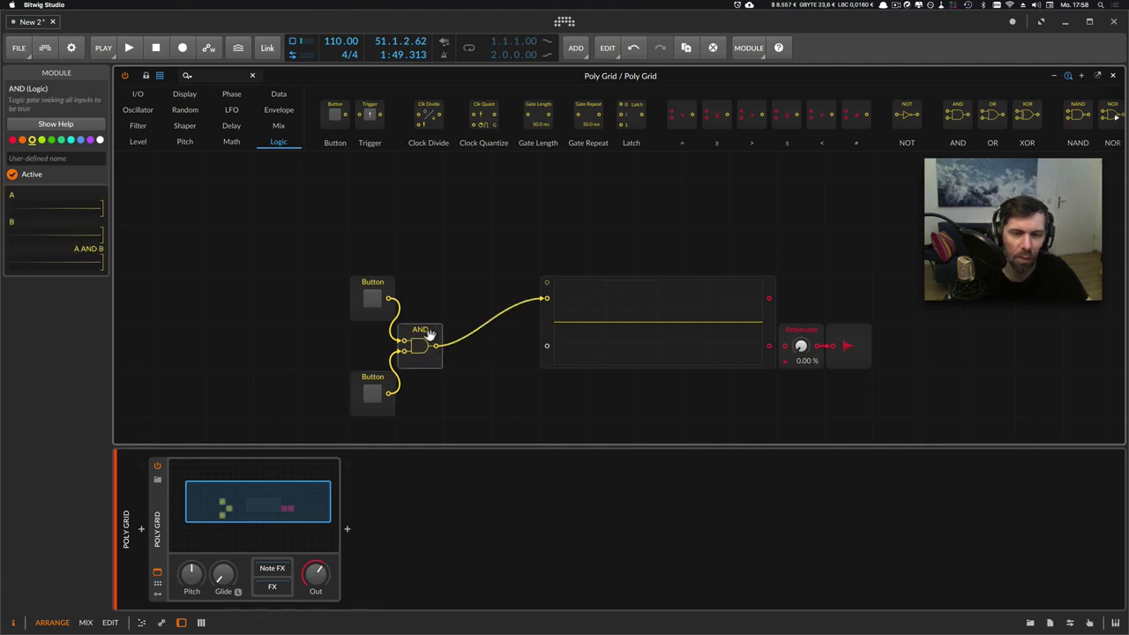
pyautogui.click(374, 300)
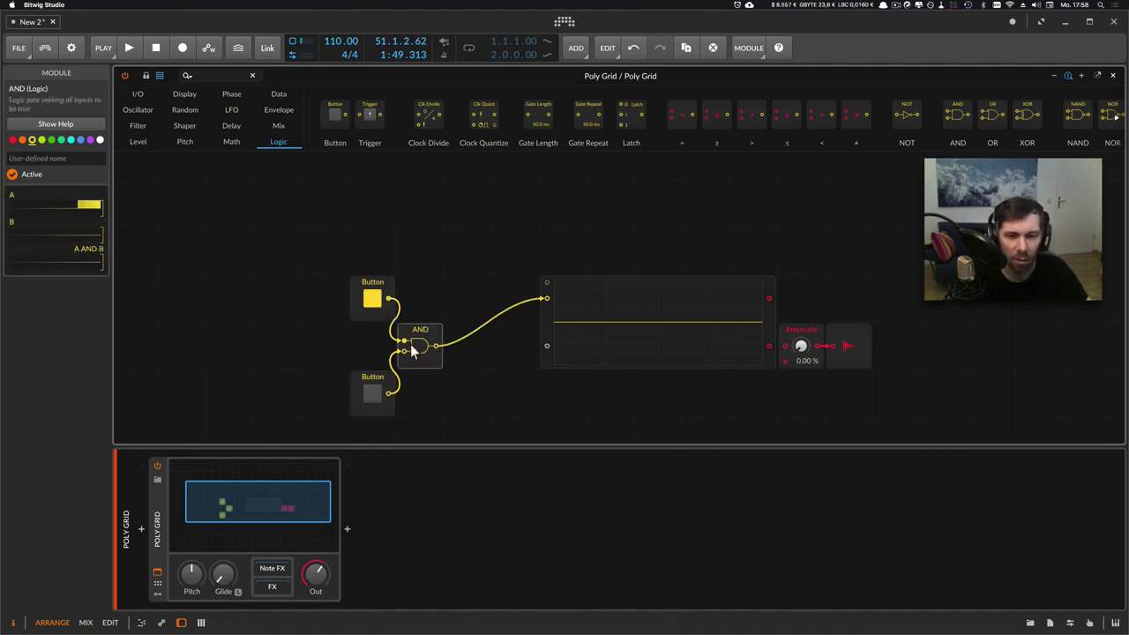
pyautogui.click(374, 395)
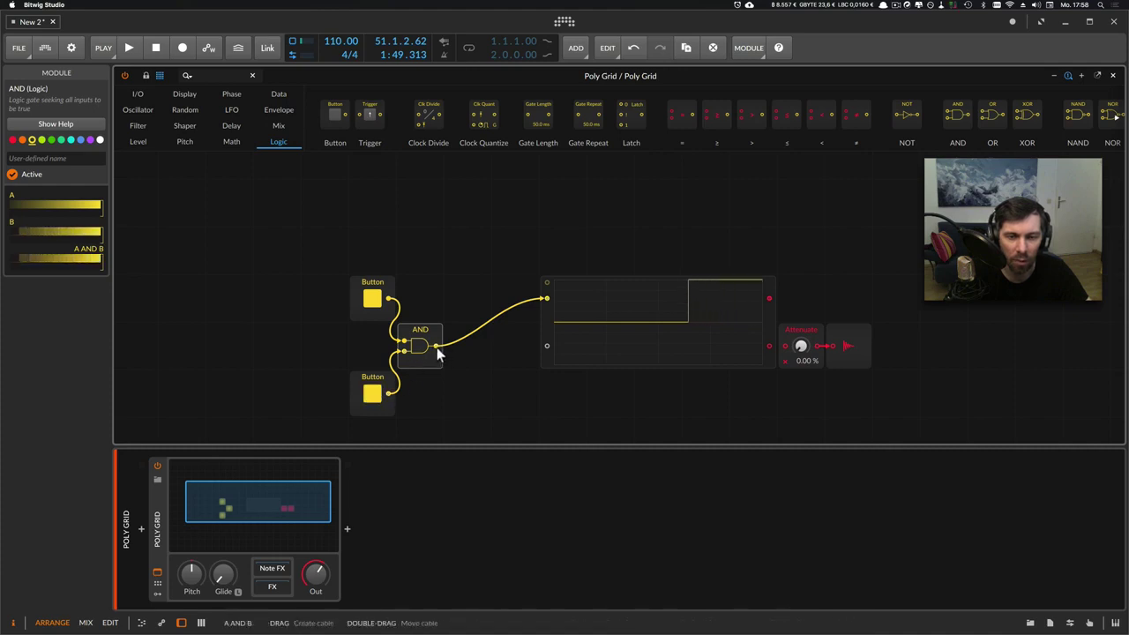
pyautogui.click(372, 299)
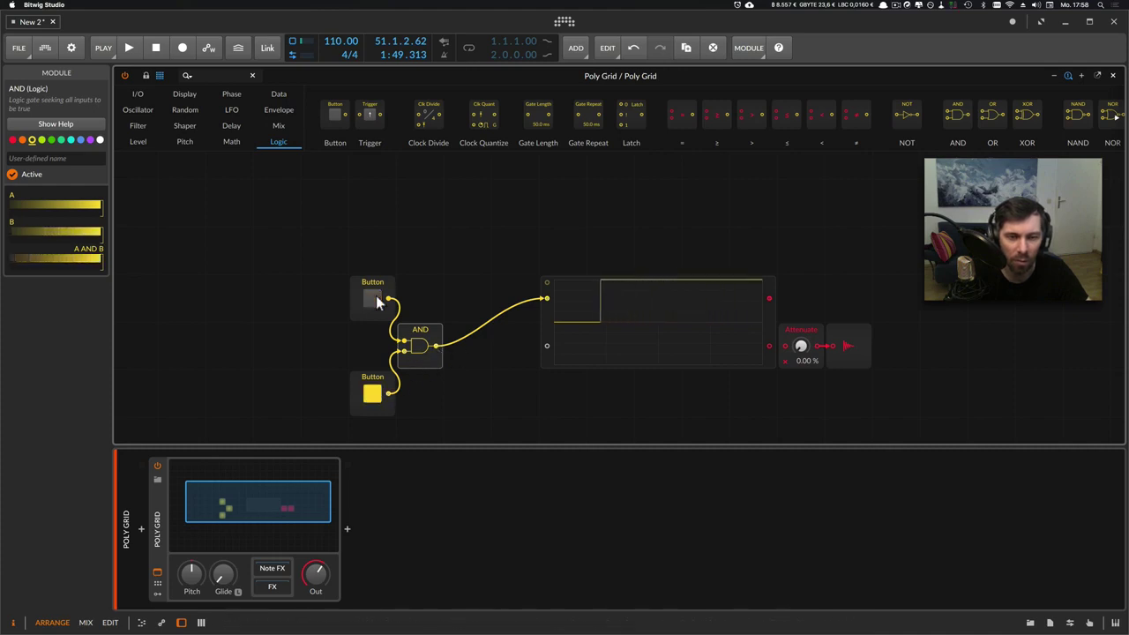
pyautogui.click(381, 390)
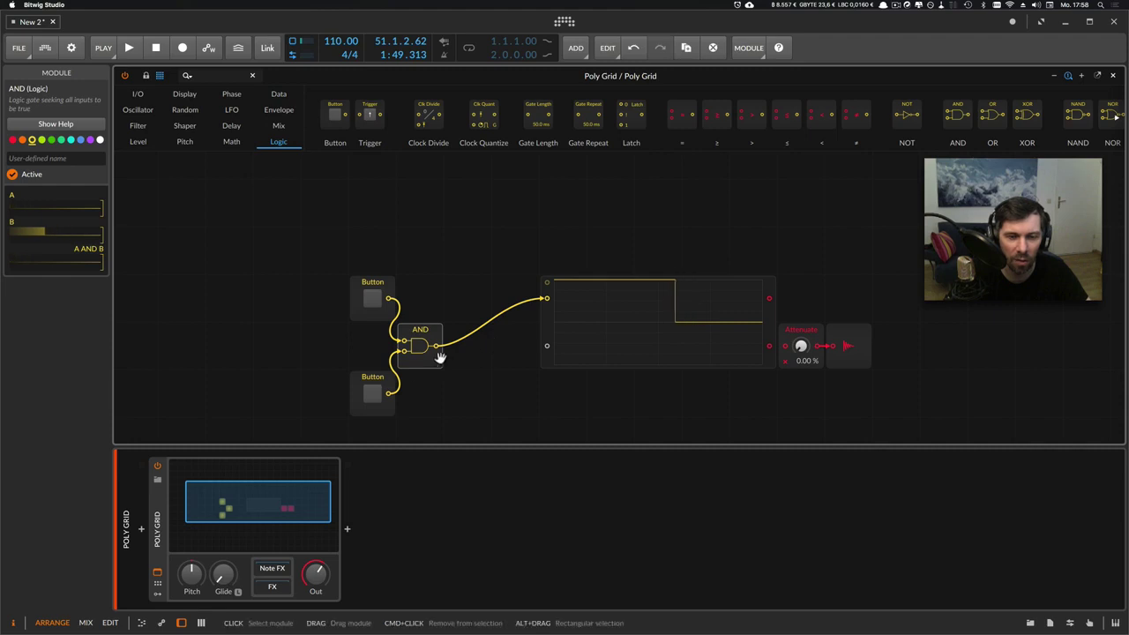
pyautogui.click(378, 394)
pyautogui.click(373, 298)
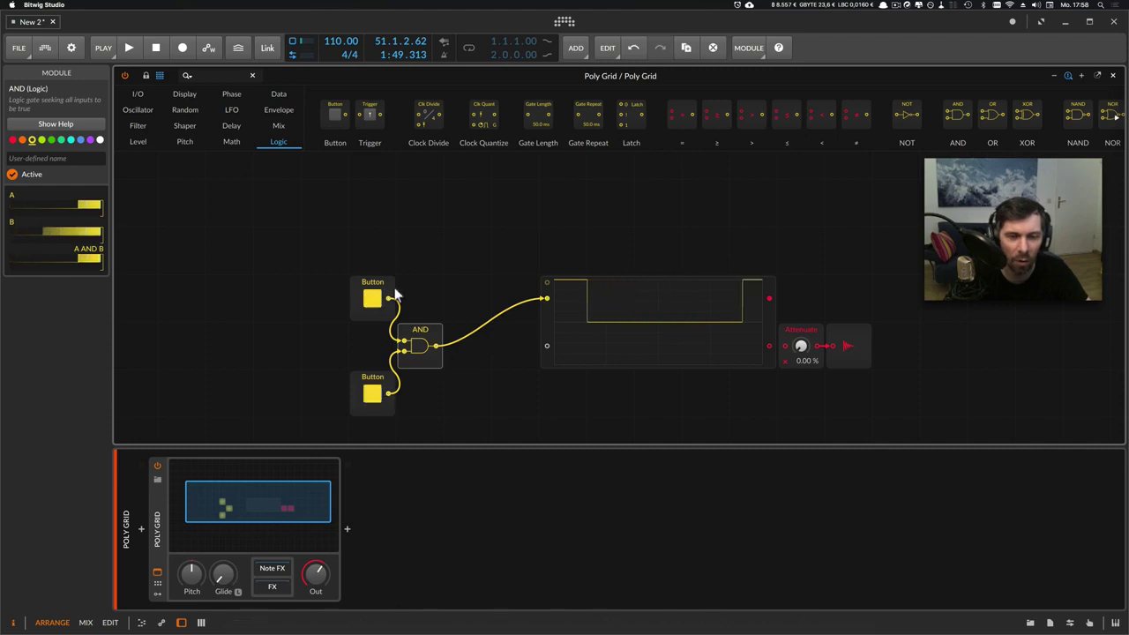
pyautogui.click(433, 358)
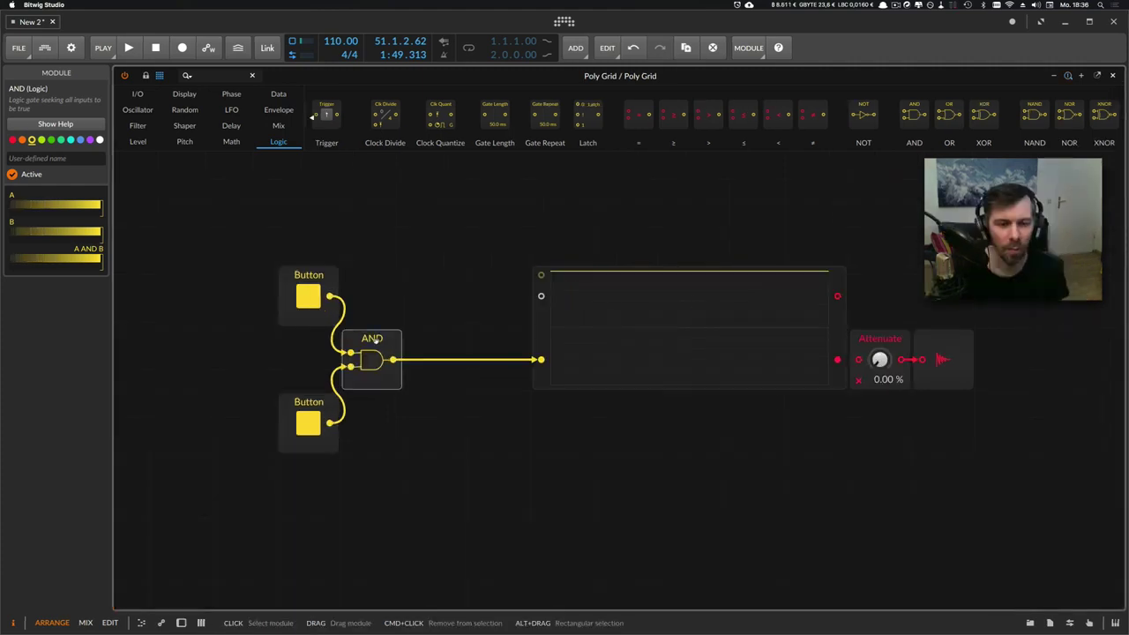
# Replace the AND gate with an OR gate and switch both Buttons off.
pyautogui.rightClick(365, 338)
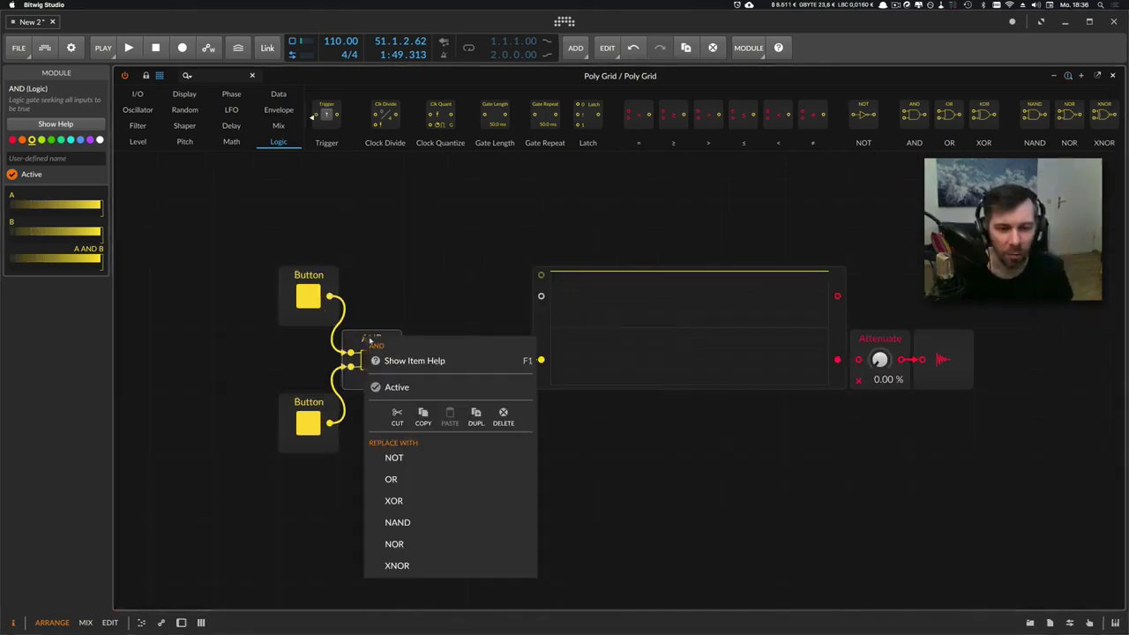
pyautogui.click(401, 483)
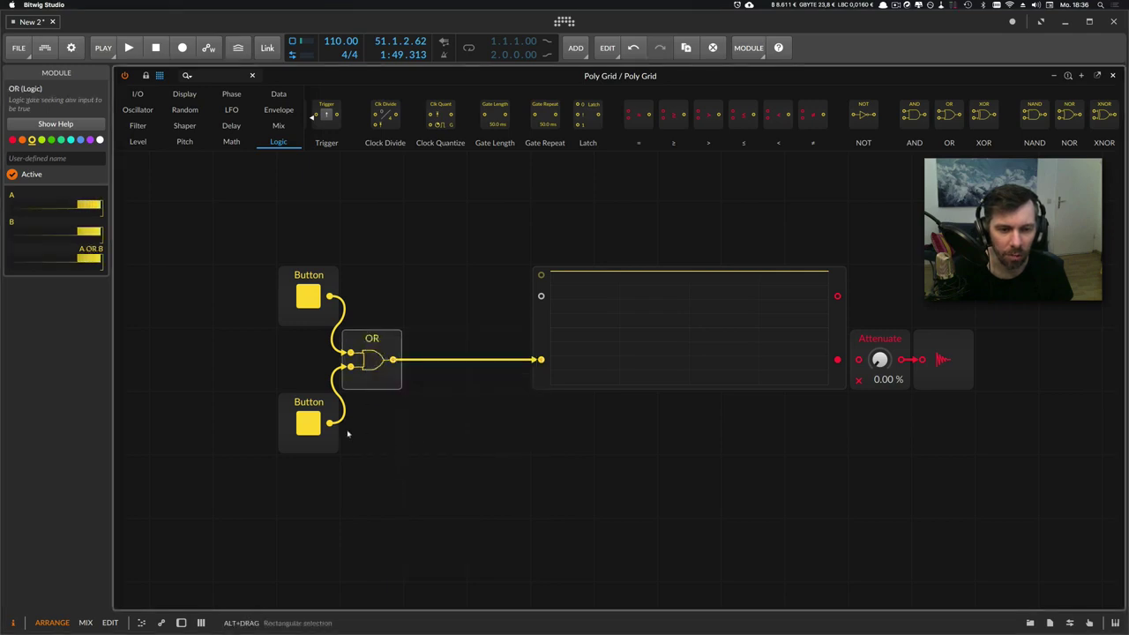
pyautogui.click(309, 424)
pyautogui.click(309, 297)
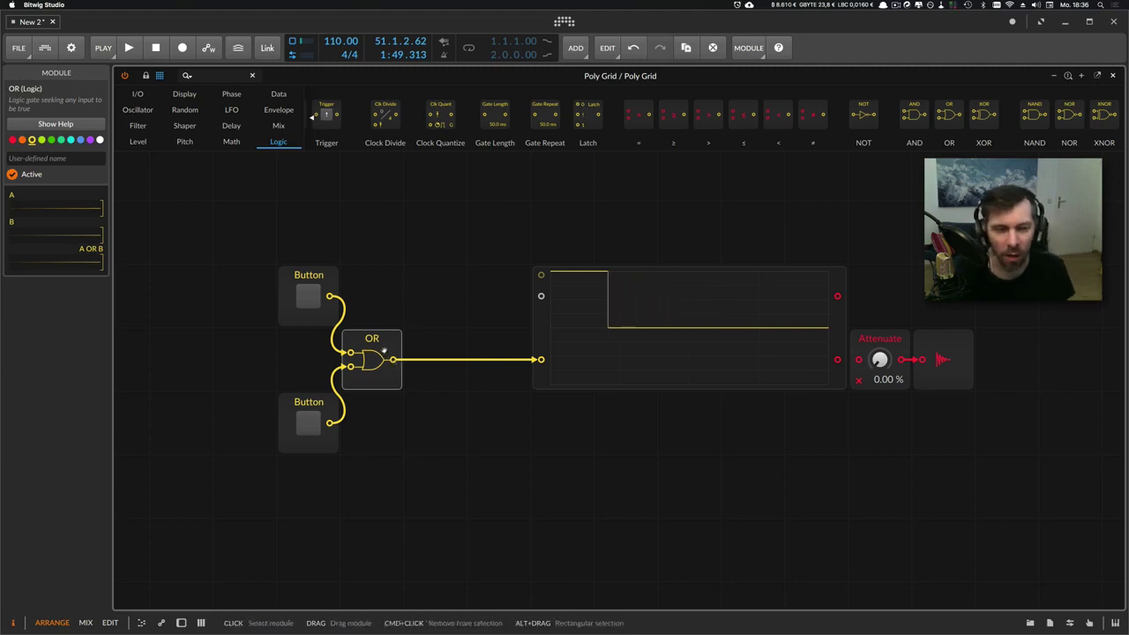
# Test the OR gate with the upper Button alone, the lower Button alone, and both Buttons switched on.
pyautogui.click(308, 299)
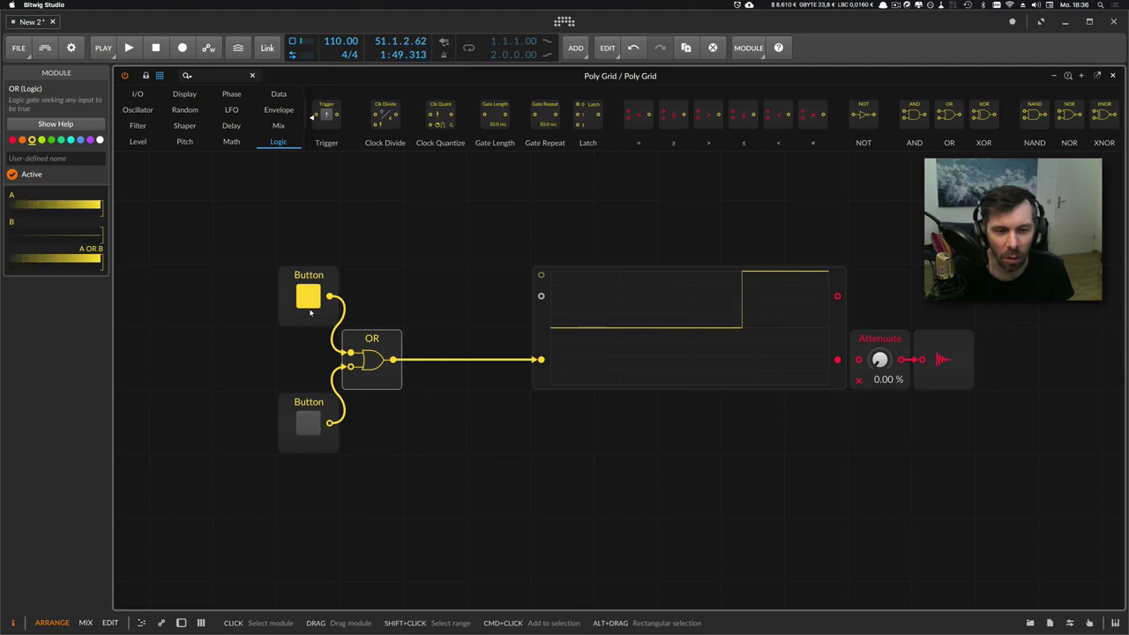
pyautogui.click(309, 304)
pyautogui.click(307, 422)
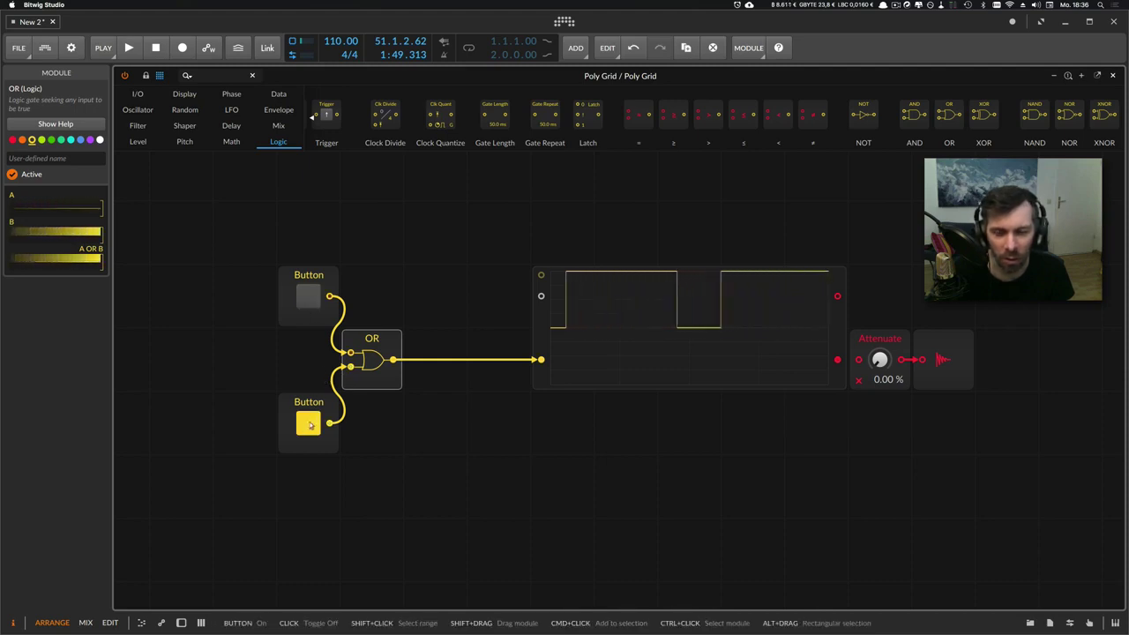
pyautogui.click(309, 424)
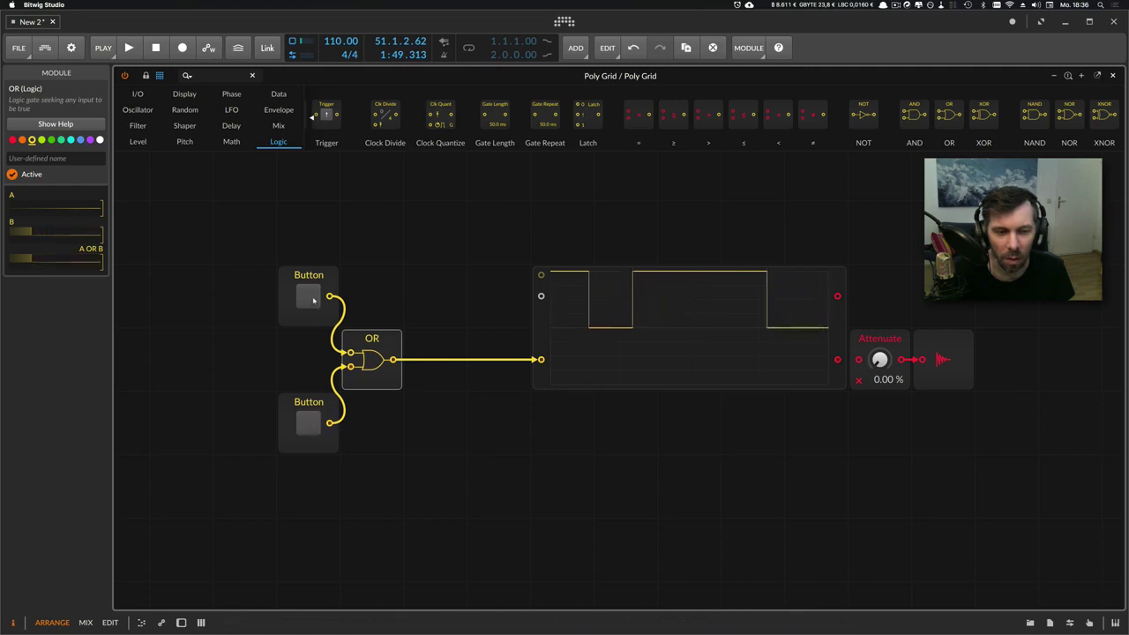
pyautogui.click(309, 298)
pyautogui.click(309, 423)
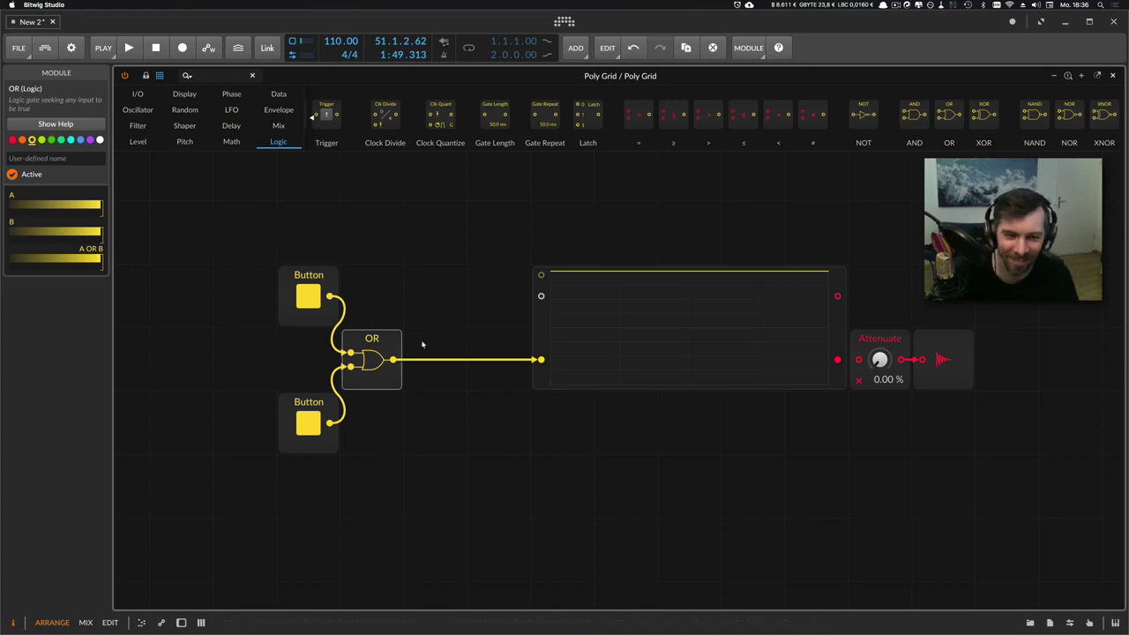
# Switch both OR inputs off, and toggle the upper Button and the lower Button on and off in turn.
pyautogui.click(309, 297)
pyautogui.click(309, 423)
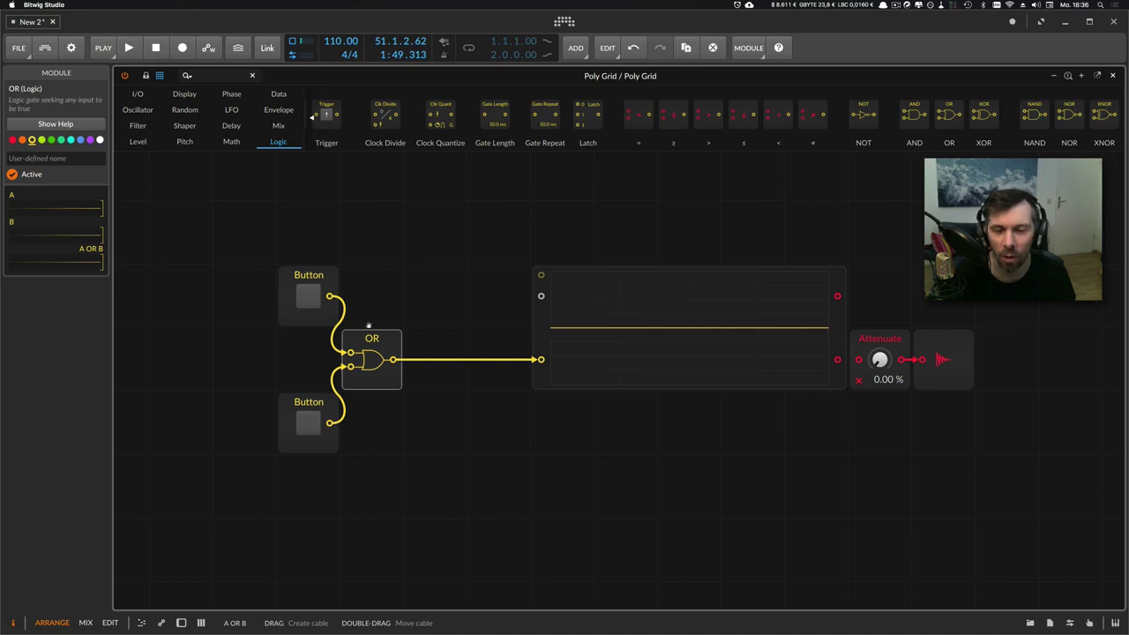
pyautogui.click(308, 298)
pyautogui.click(309, 300)
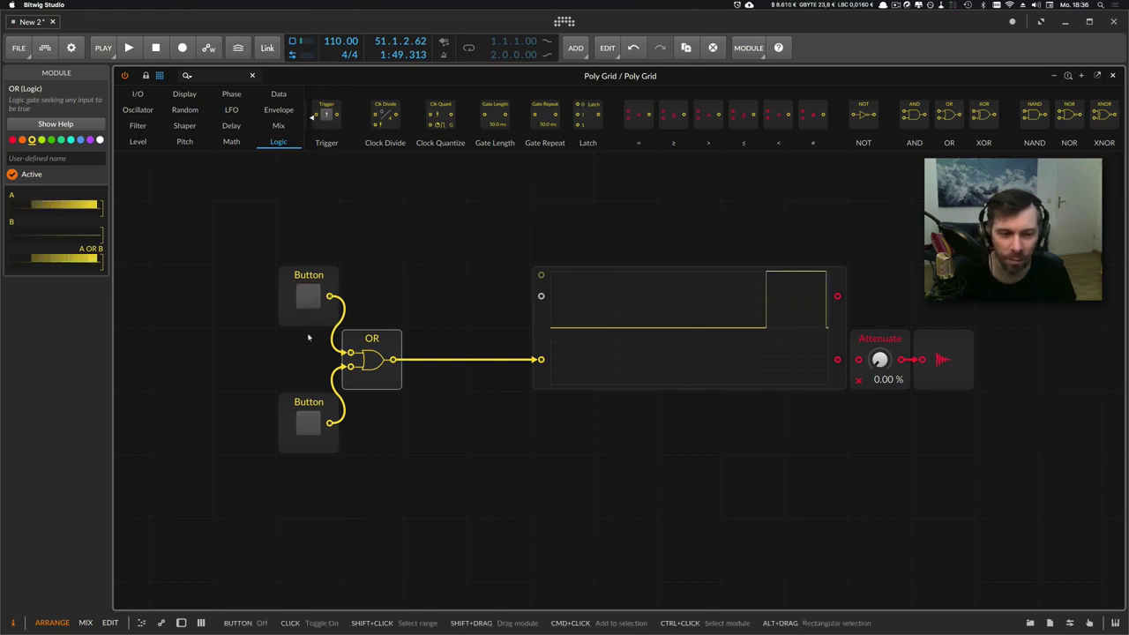
pyautogui.click(309, 422)
pyautogui.click(310, 422)
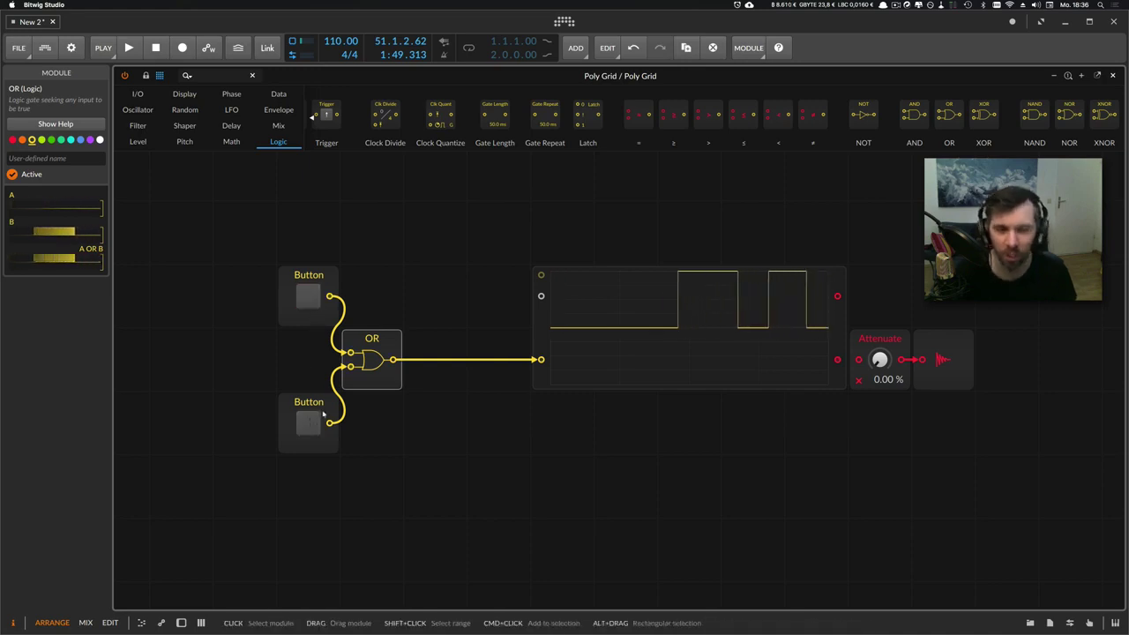
# Replace the OR gate with an XOR gate and test it by switching on the upper Button followed by the lower one.
pyautogui.rightClick(372, 336)
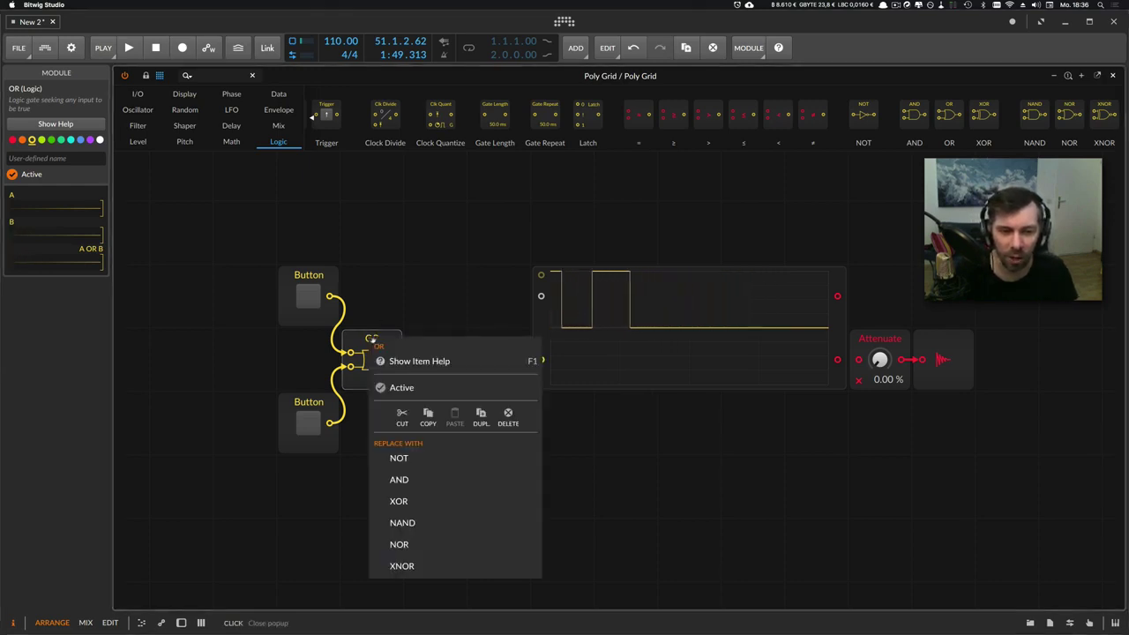
pyautogui.click(402, 502)
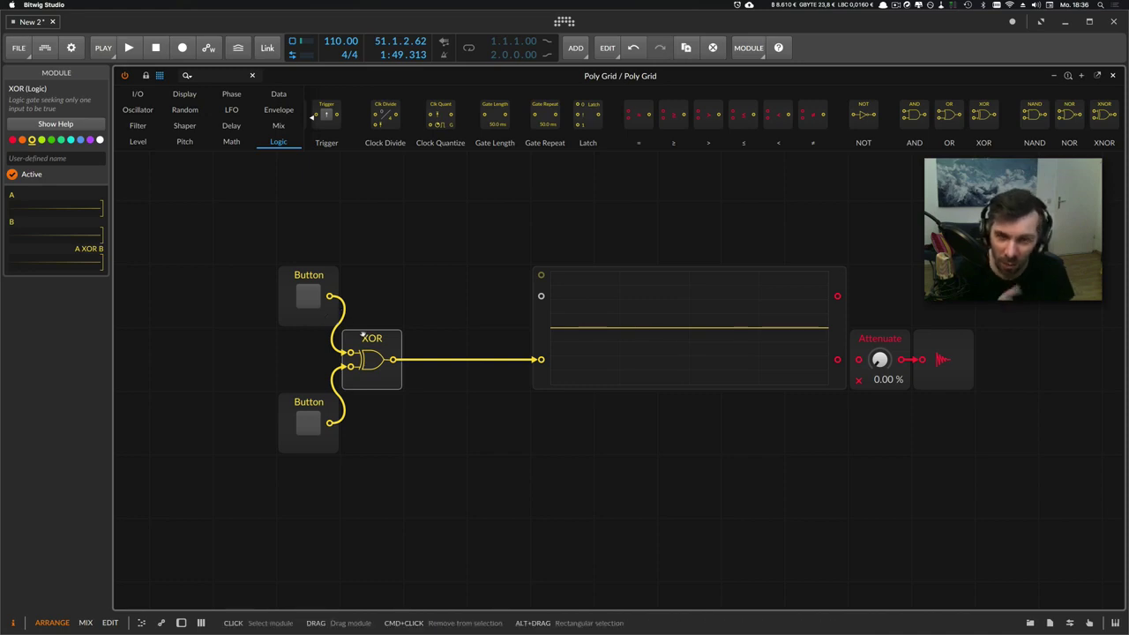
pyautogui.click(308, 300)
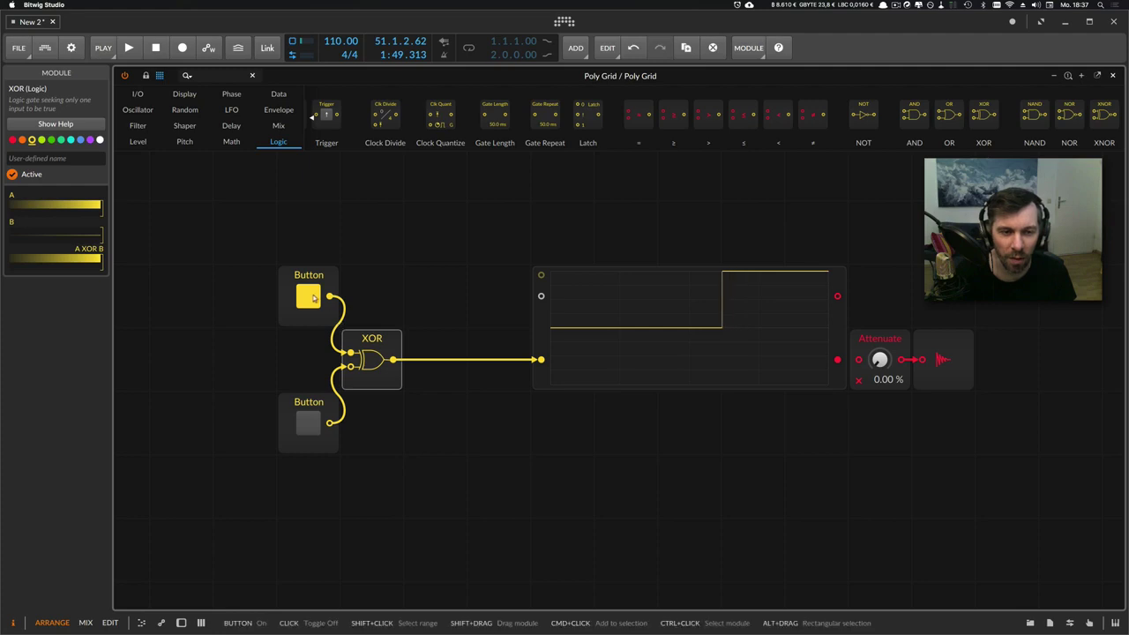
pyautogui.click(315, 422)
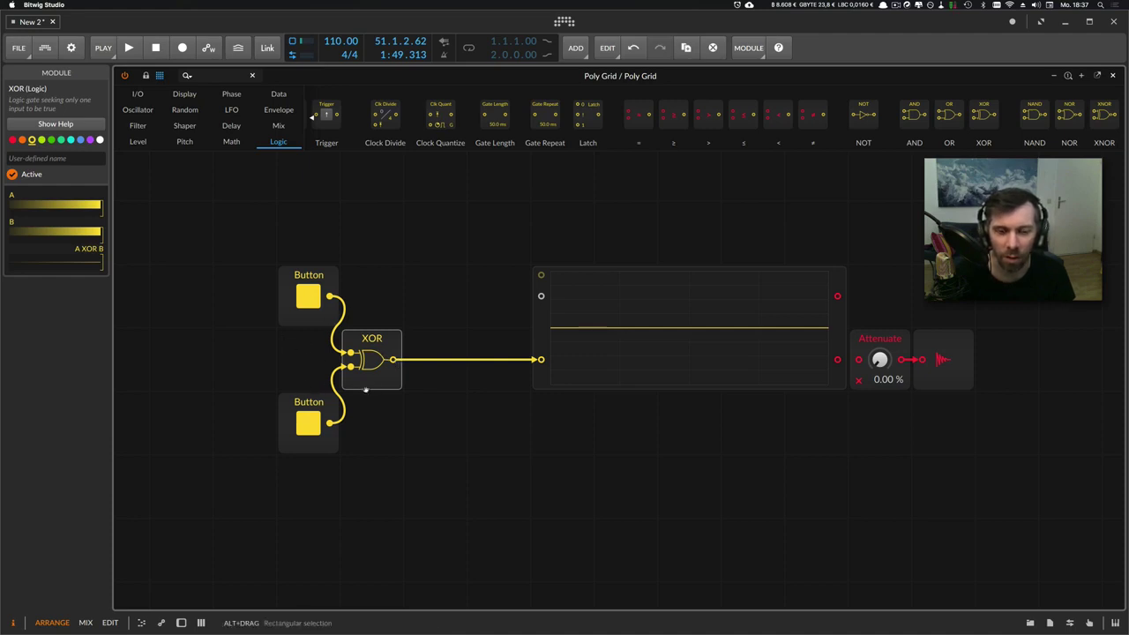
# Replace the XOR gate with an OR gate for comparison and change it back to XOR.
pyautogui.rightClick(382, 338)
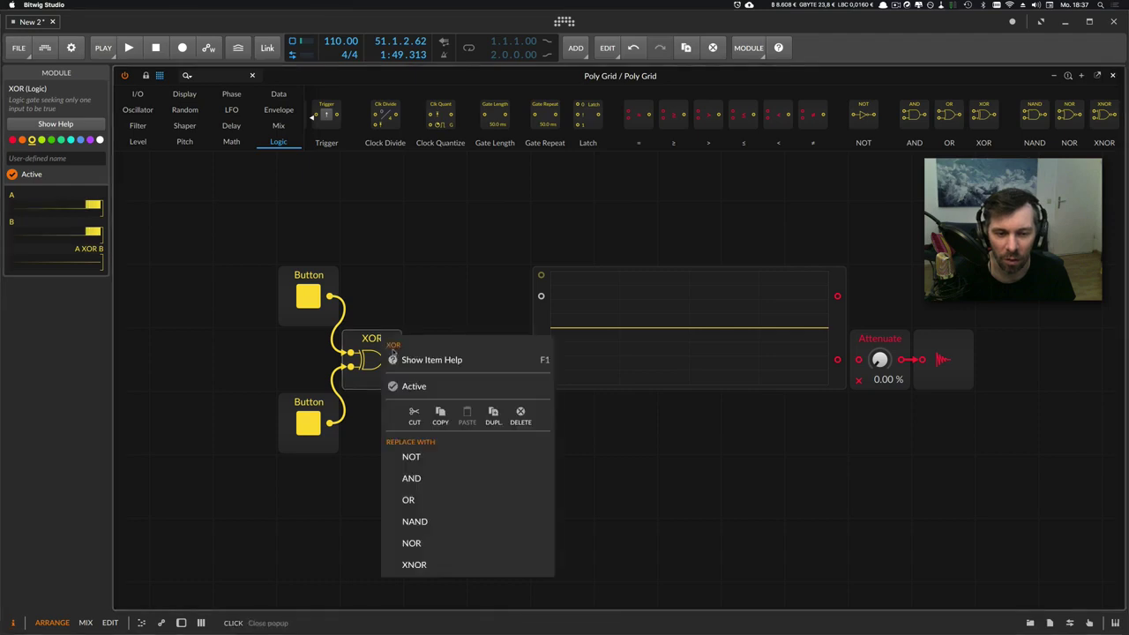
pyautogui.click(406, 500)
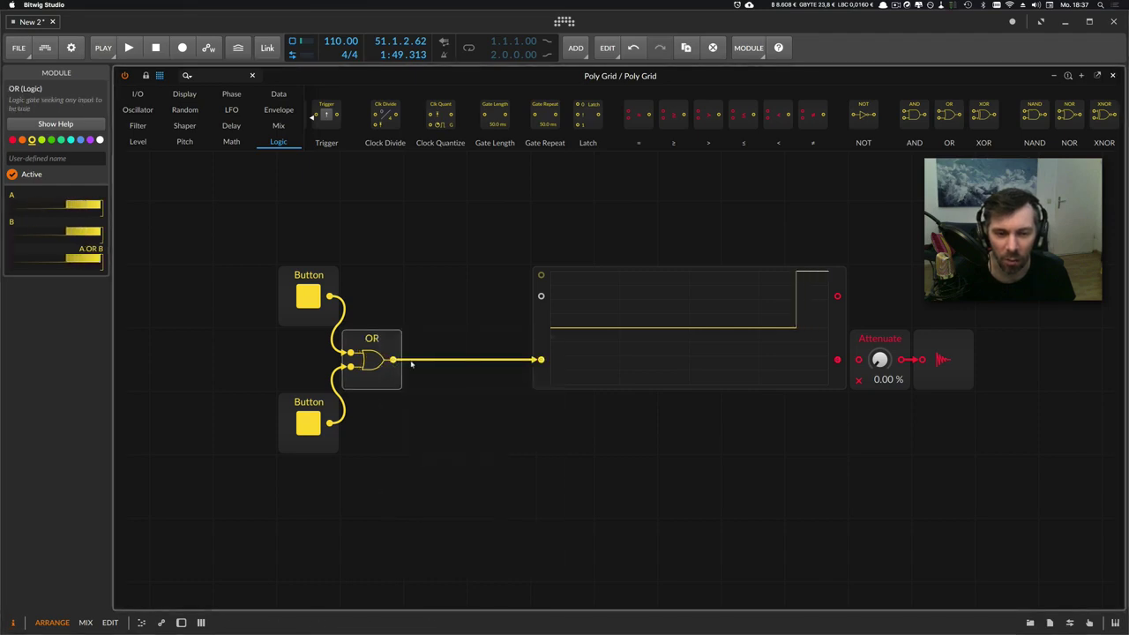
pyautogui.rightClick(382, 340)
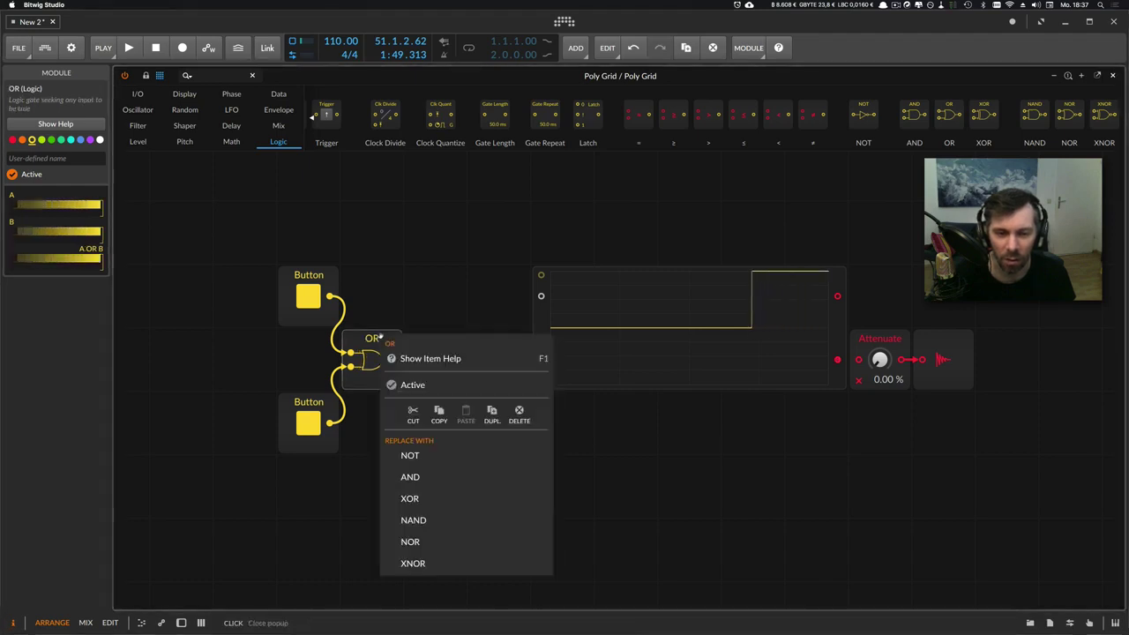
pyautogui.click(411, 498)
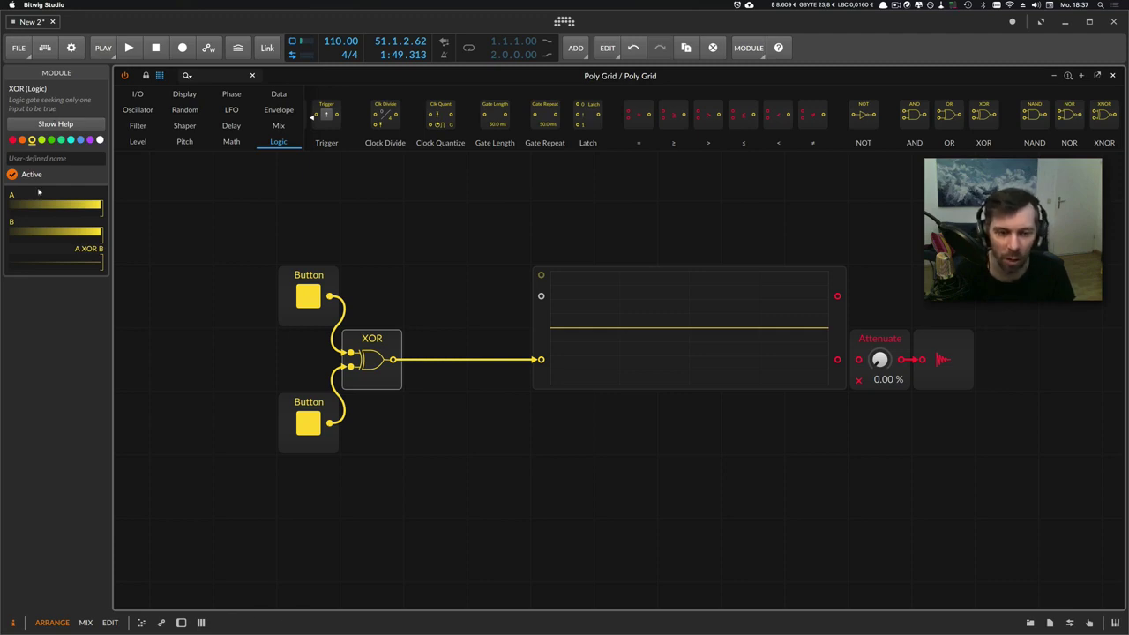
# Test the XOR gate by toggling the lower and upper Buttons in turn, finishing with both switched off.
pyautogui.click(308, 422)
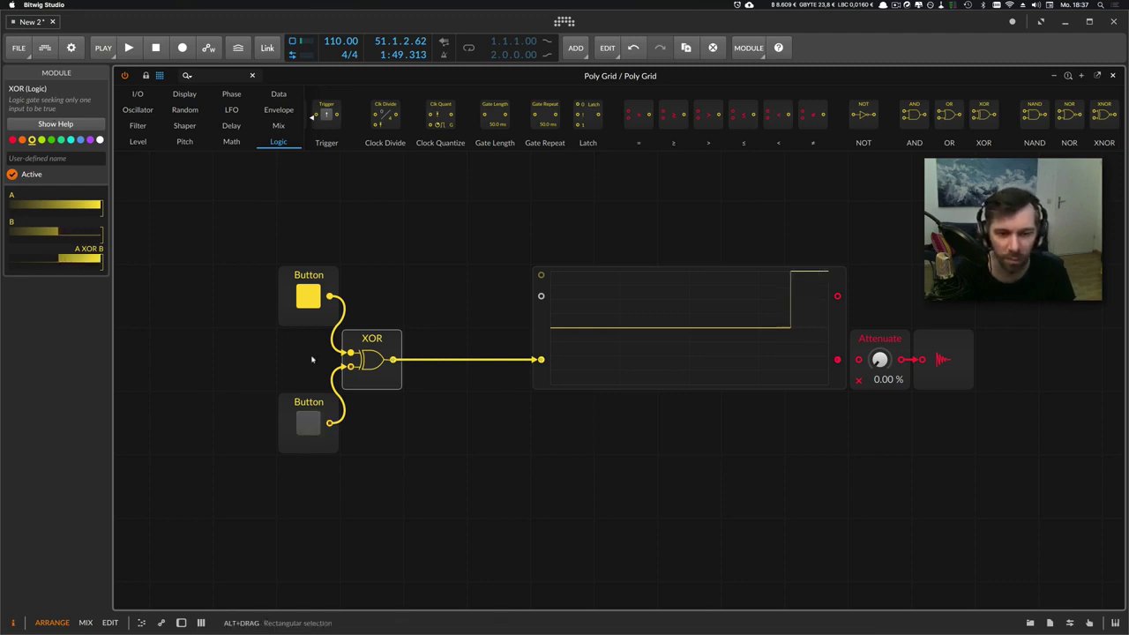
pyautogui.click(311, 293)
pyautogui.click(314, 417)
pyautogui.click(313, 419)
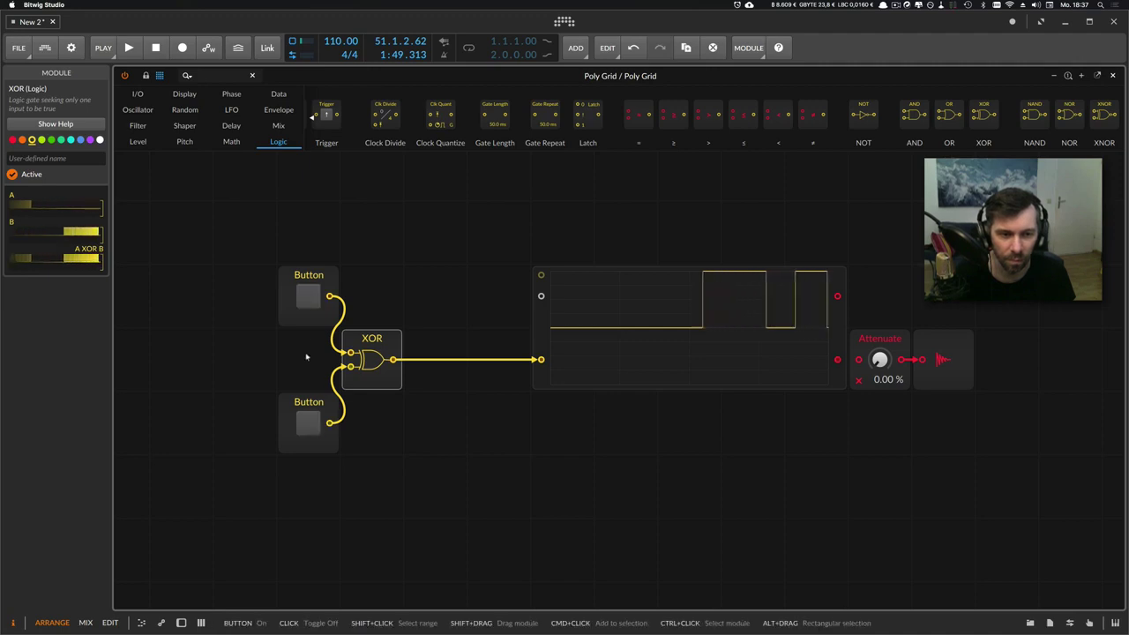
pyautogui.click(308, 297)
pyautogui.click(308, 422)
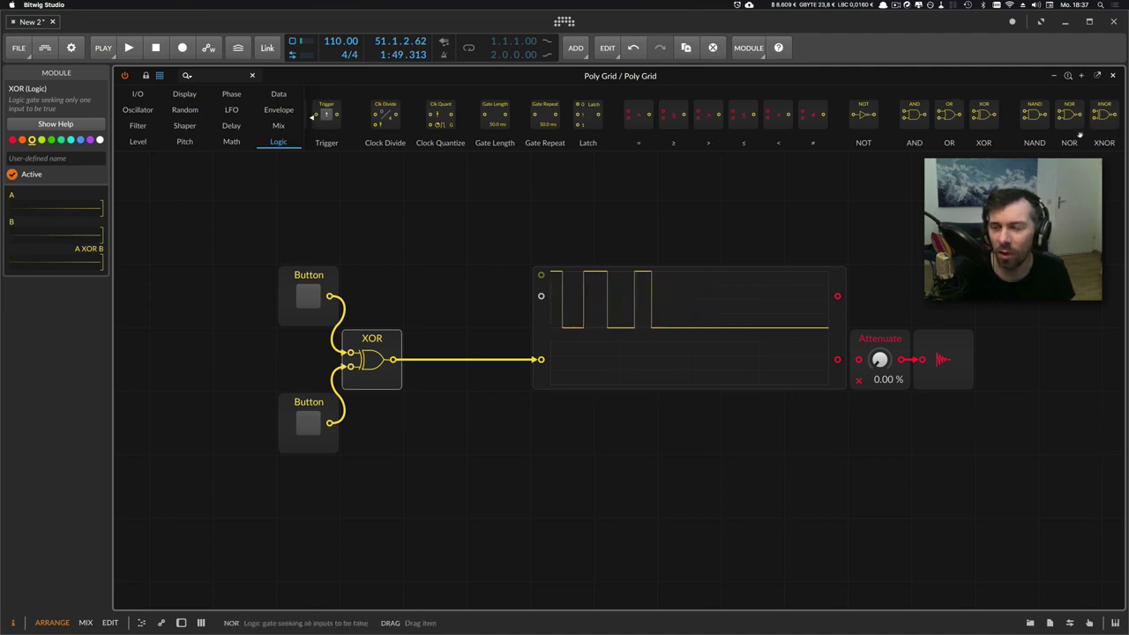
# Place a NAND gate above the XOR gate, read the truth table in its help, and close the help.
pyautogui.click(386, 286)
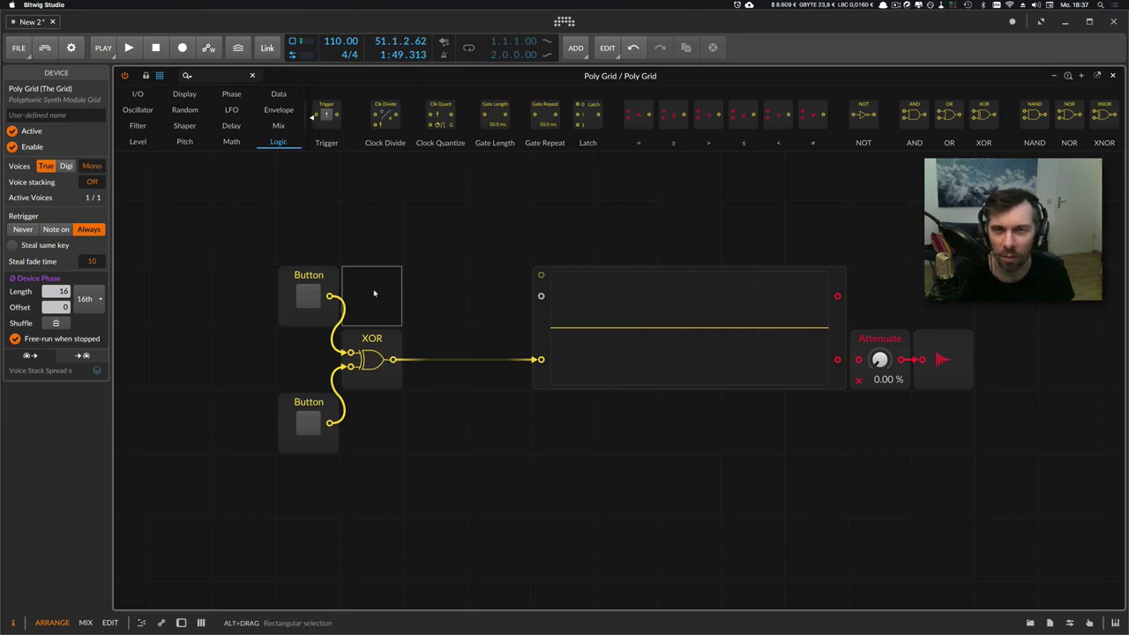
pyautogui.click(377, 338)
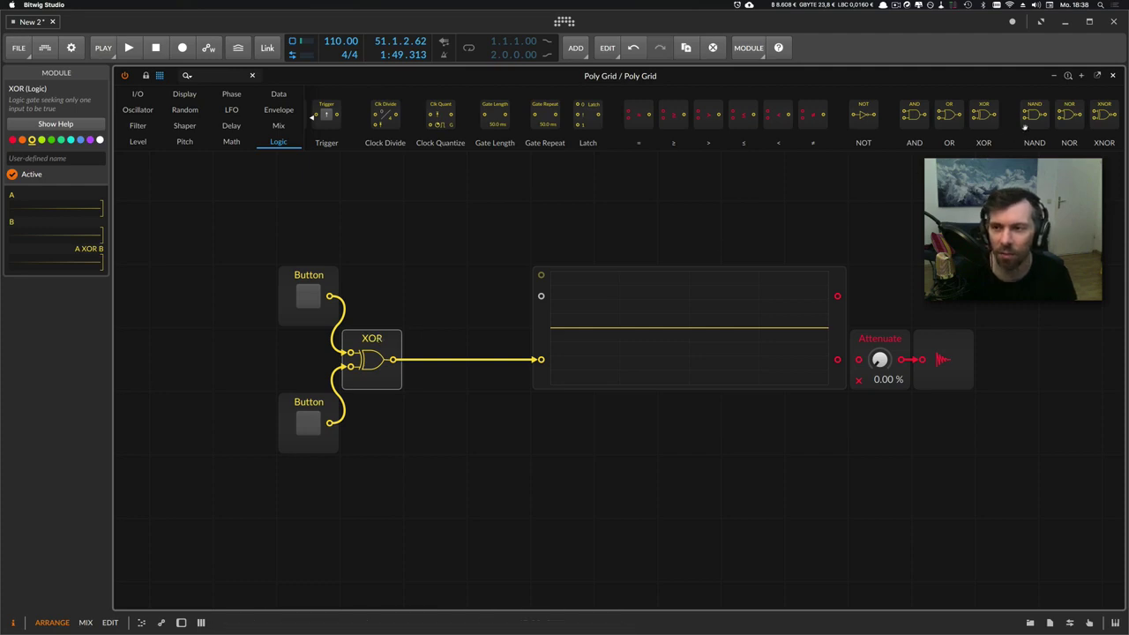
pyautogui.moveTo(1026, 128); pyautogui.dragTo(415, 226)
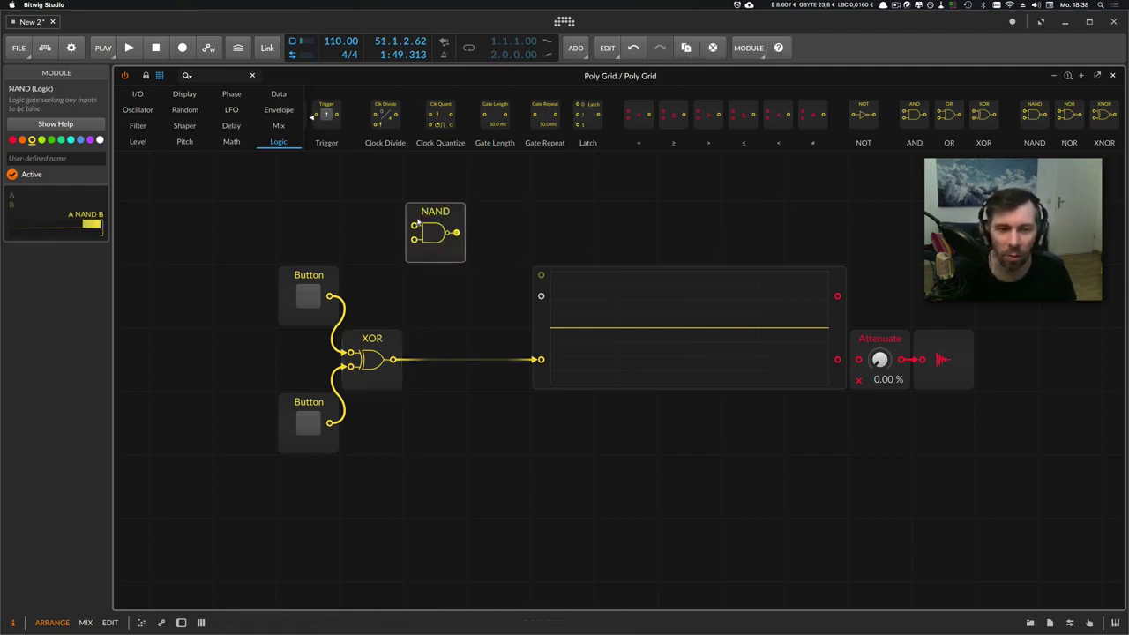
pyautogui.press('F1')
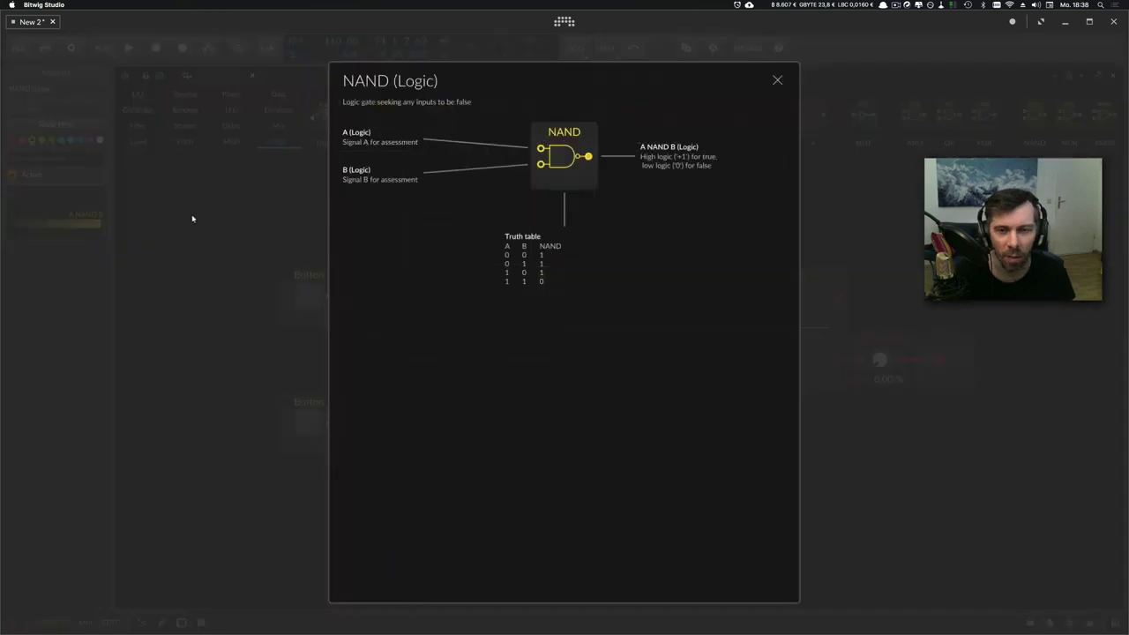
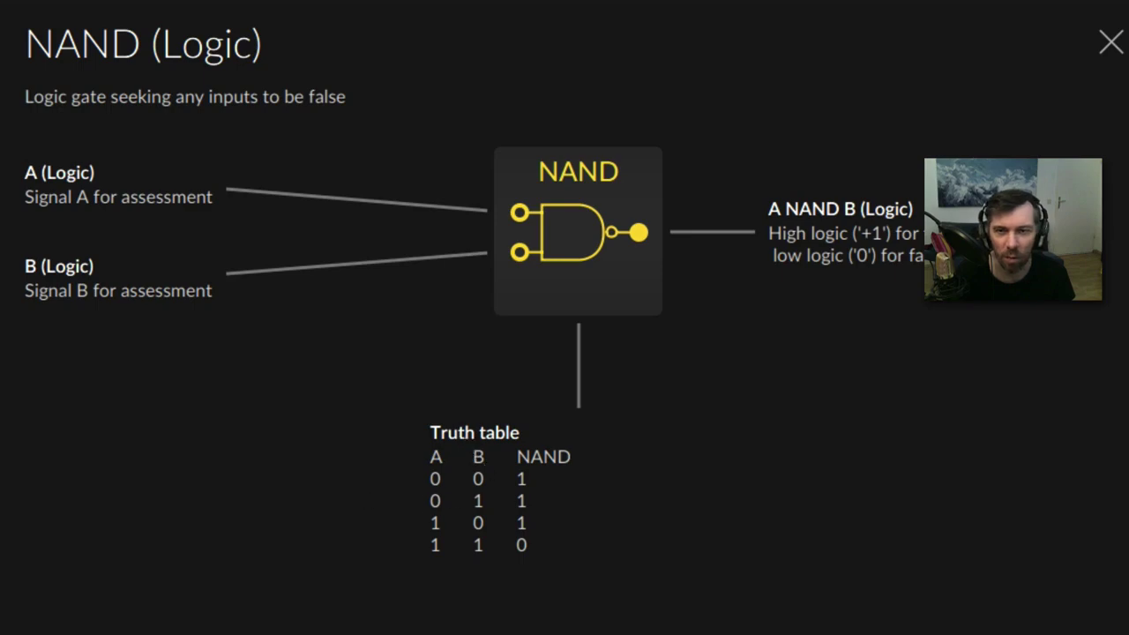
pyautogui.click(1110, 41)
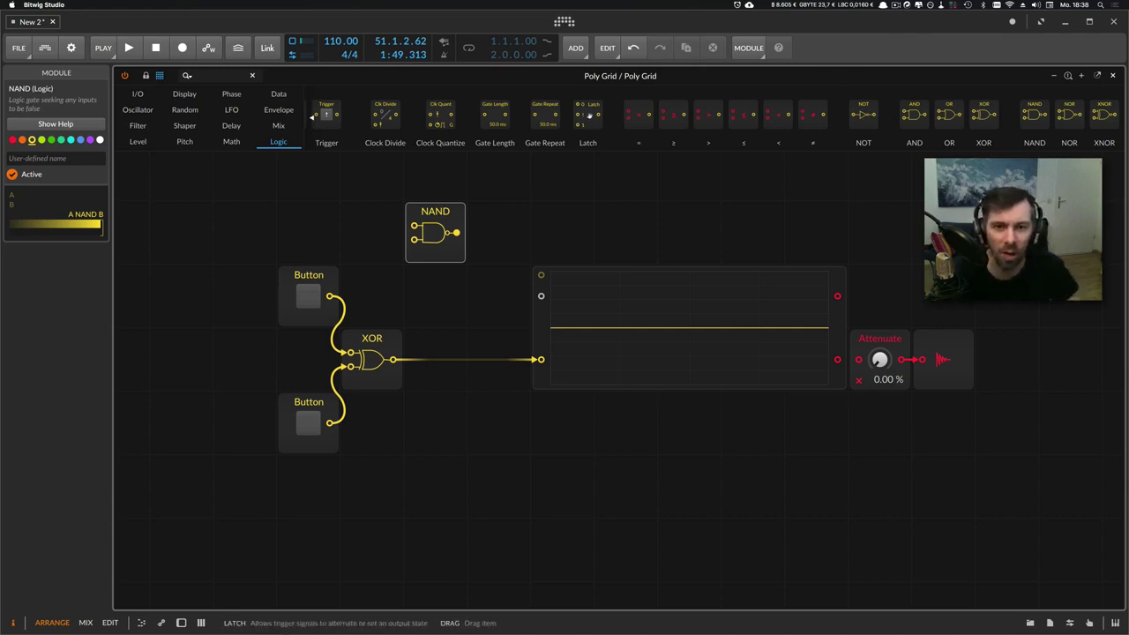
# Delete both Buttons, the XOR and NAND gates and the Oscilloscope, keeping only the Attenuate and output modules.
pyautogui.hscroll(-1, 589, 116)
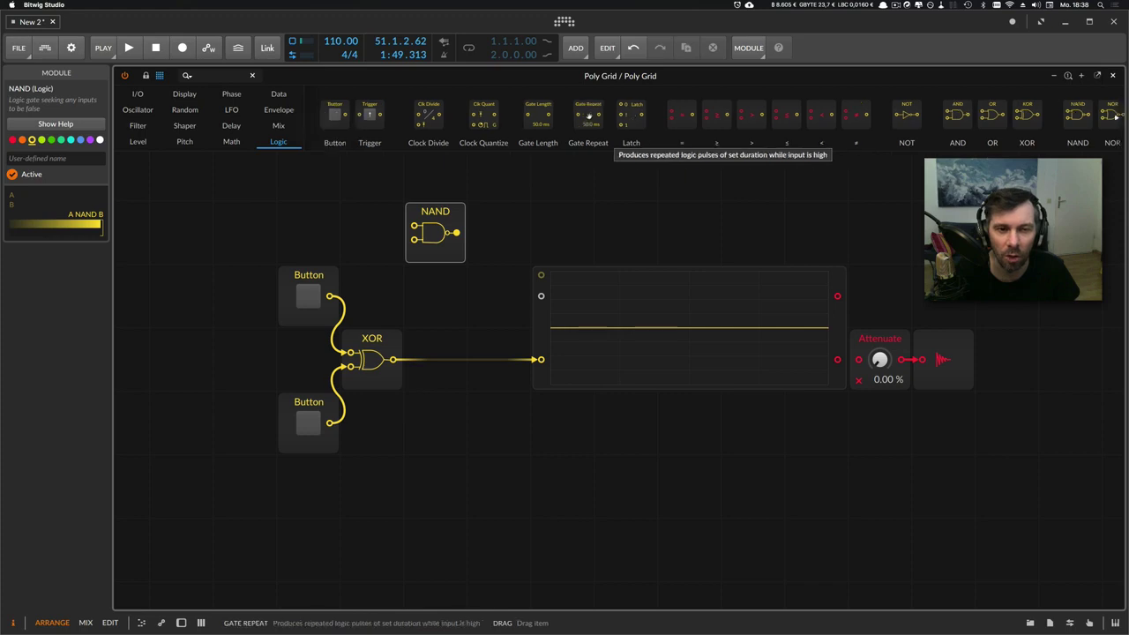
pyautogui.moveTo(589, 116); pyautogui.dragTo(468, 278)
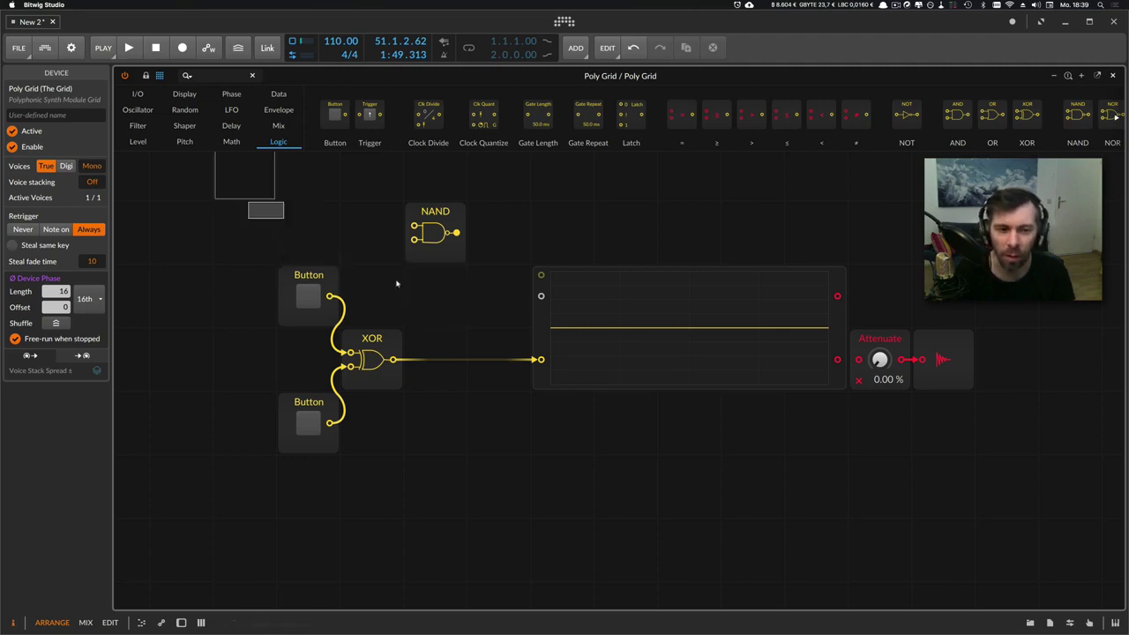
pyautogui.moveTo(248, 203); pyautogui.dragTo(495, 446)
pyautogui.press('Delete')
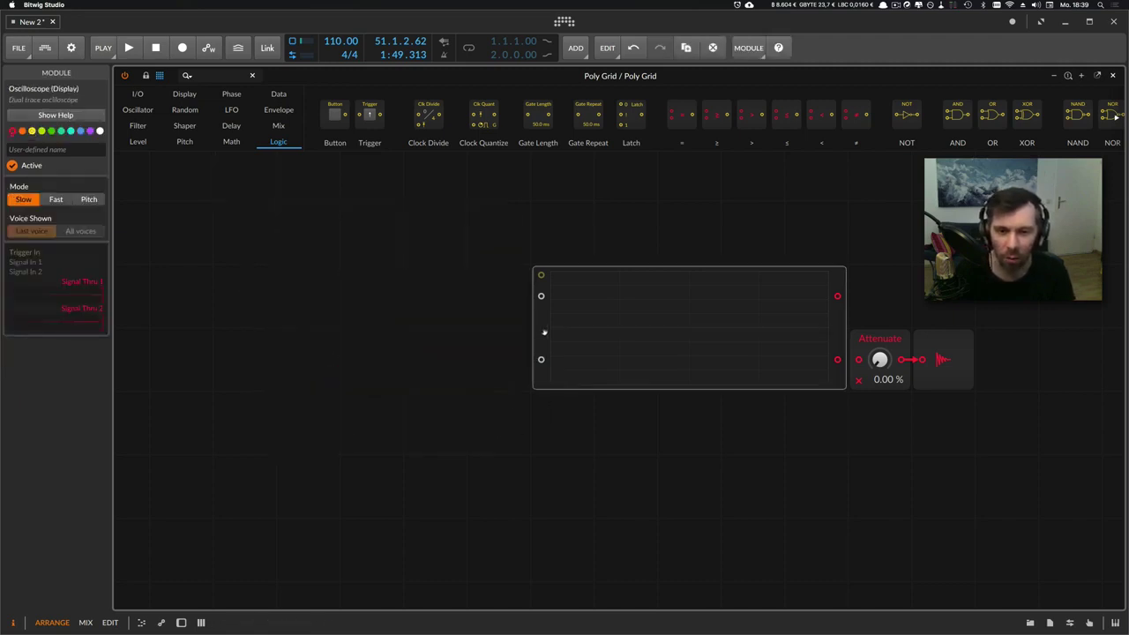
pyautogui.press('Delete')
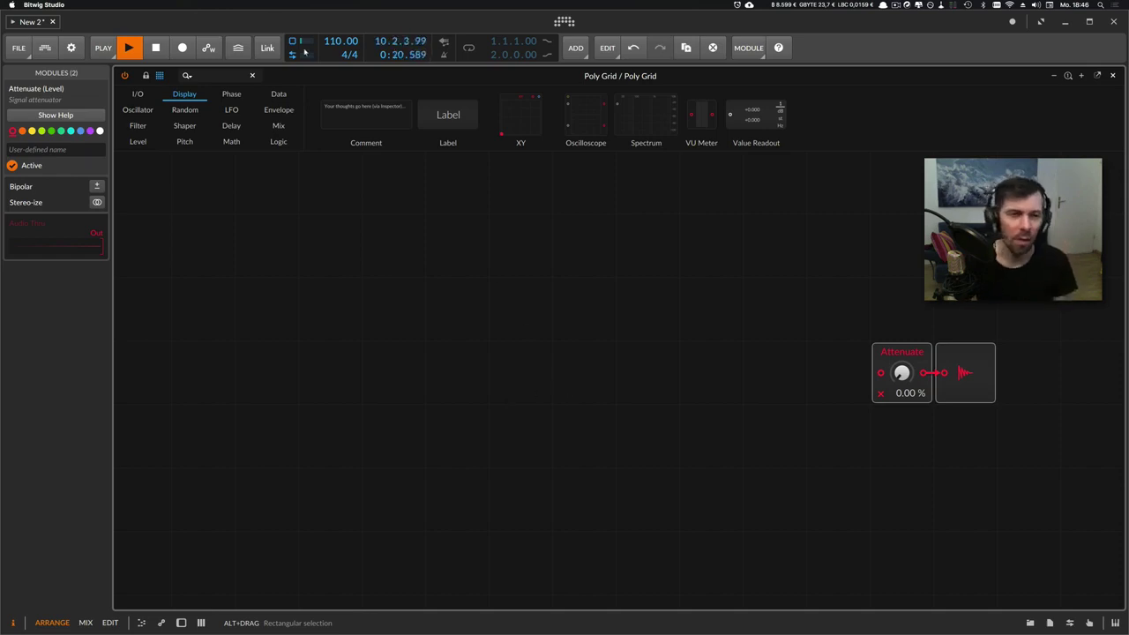
# Stop playback and place a ≥ comparator from the Logic modules on the empty grid.
pyautogui.click(156, 47)
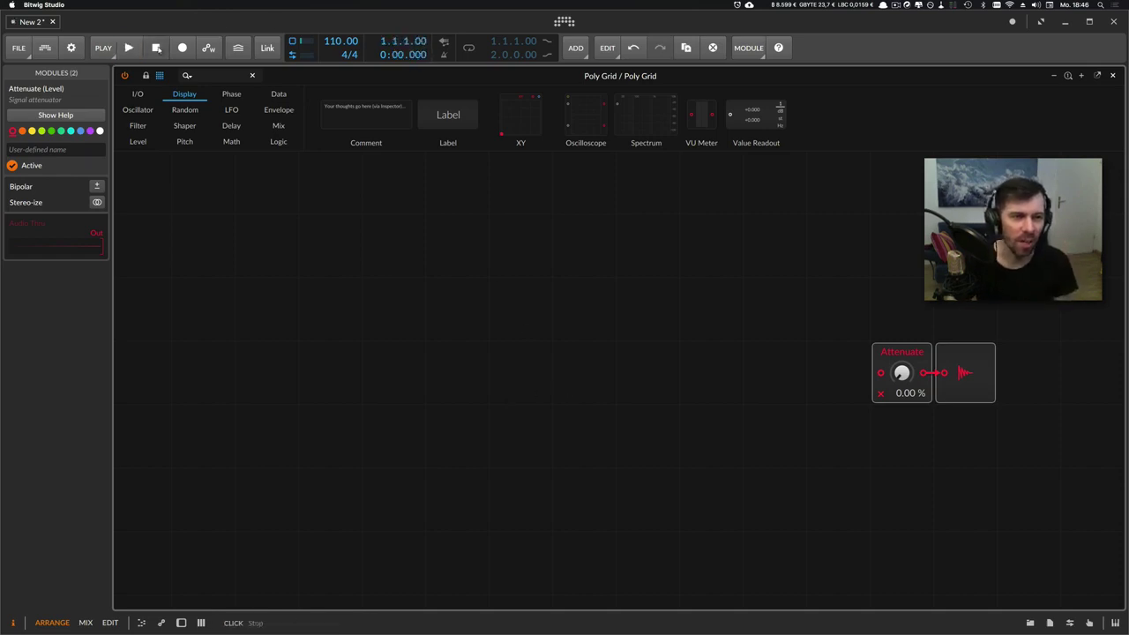
pyautogui.click(150, 144)
pyautogui.click(231, 142)
pyautogui.click(278, 143)
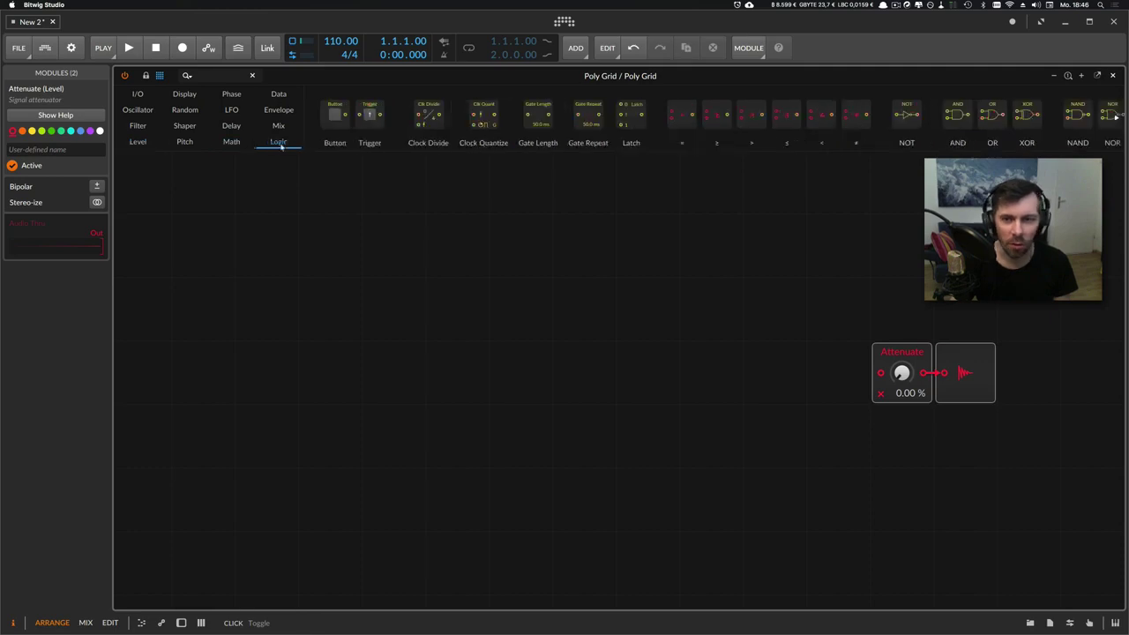
pyautogui.moveTo(717, 114); pyautogui.dragTo(540, 258)
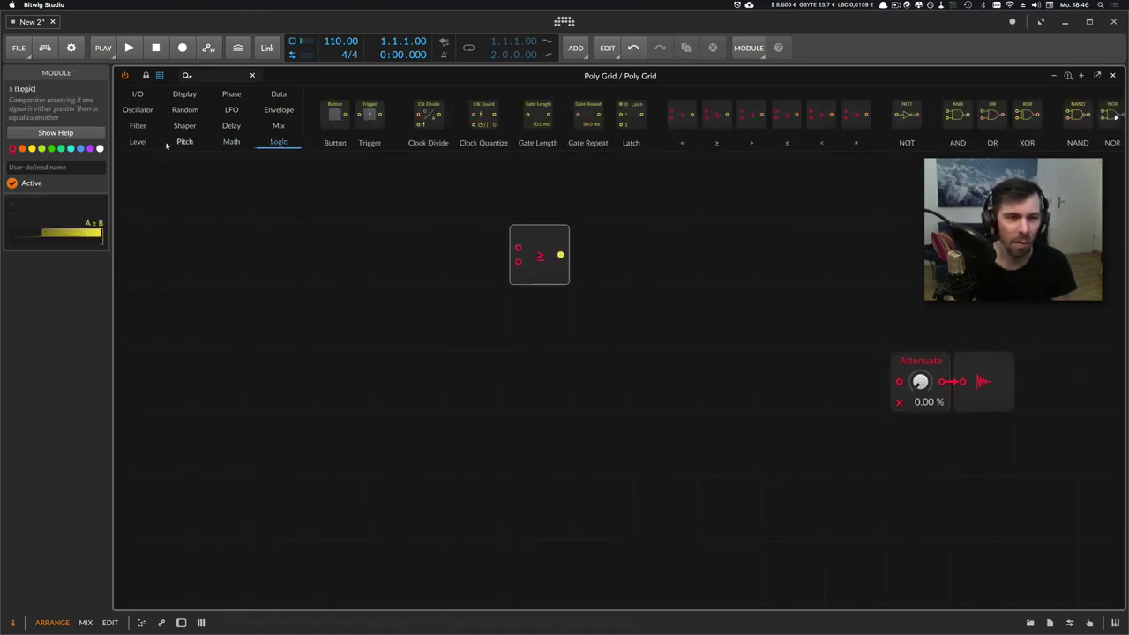
# Add a Sine and a Sawtooth oscillator, connect them to the ≥ comparator's A and B inputs, and move the comparator closer to them.
pyautogui.click(145, 111)
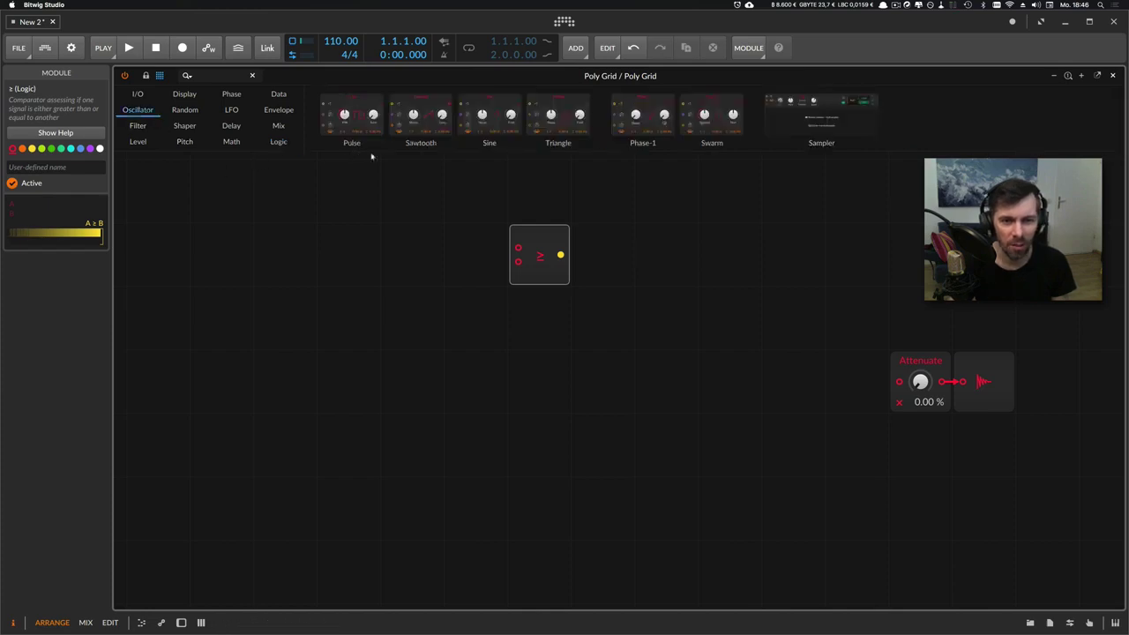
pyautogui.moveTo(491, 146); pyautogui.dragTo(244, 216)
pyautogui.moveTo(306, 190); pyautogui.dragTo(519, 248)
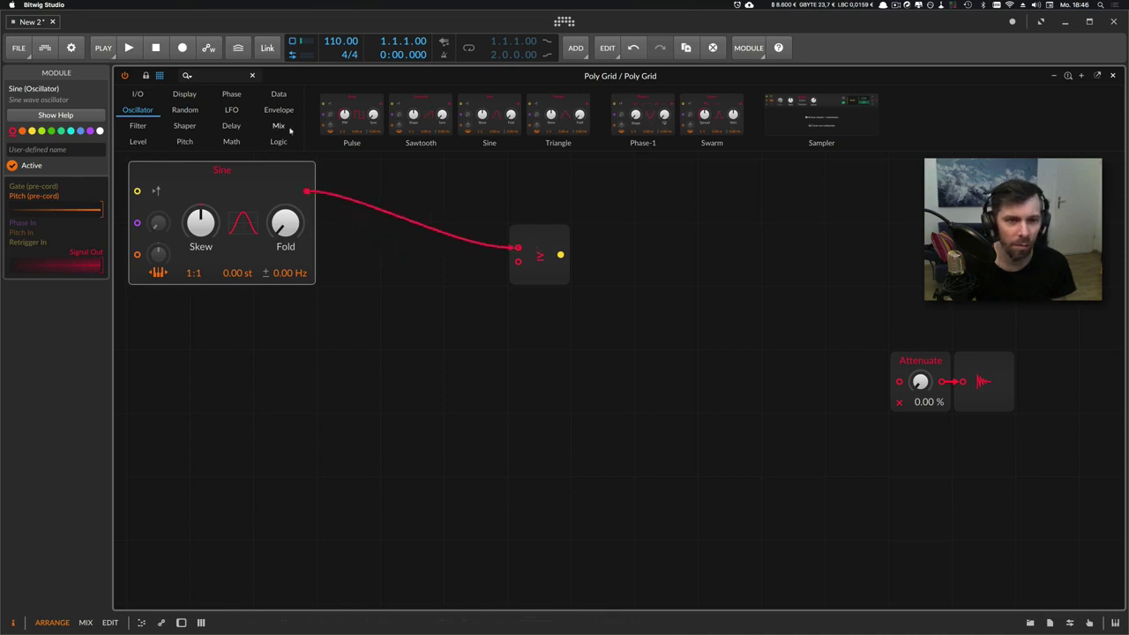
pyautogui.moveTo(421, 119); pyautogui.dragTo(165, 391)
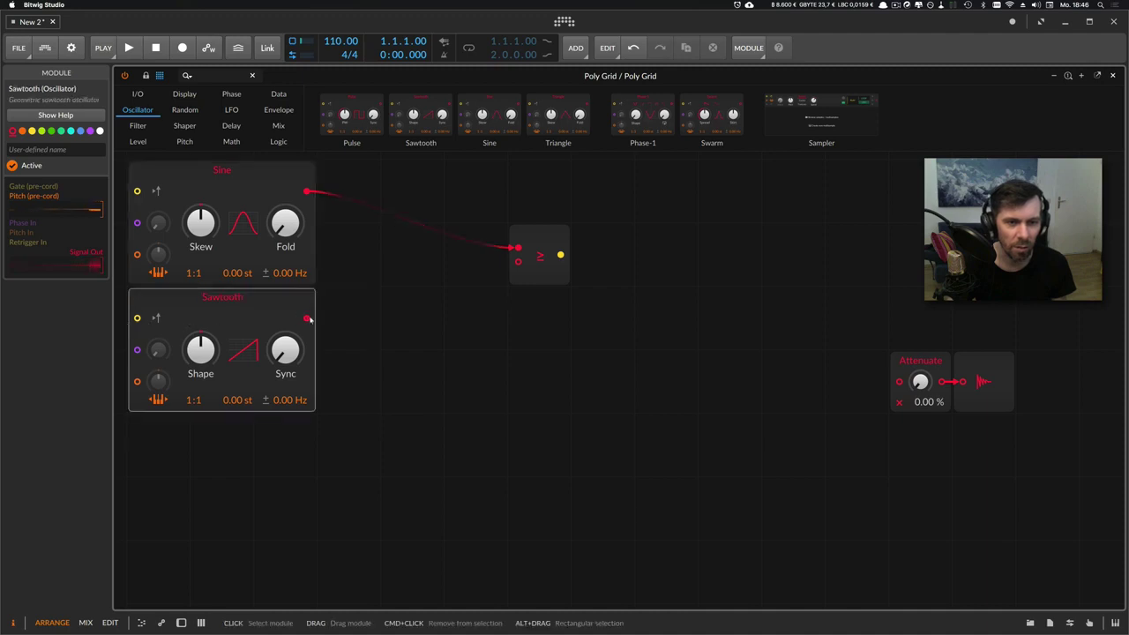
pyautogui.moveTo(306, 318); pyautogui.dragTo(413, 269)
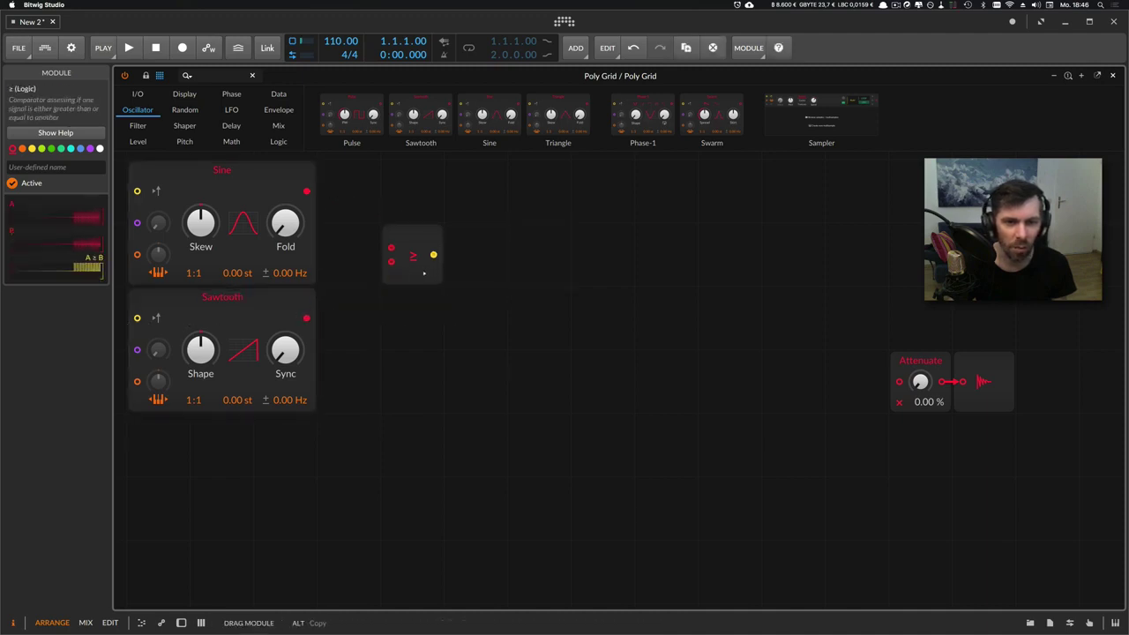
# Inspect the signals of the Sine, the Sawtooth and the ≥ comparator one after another.
pyautogui.click(258, 220)
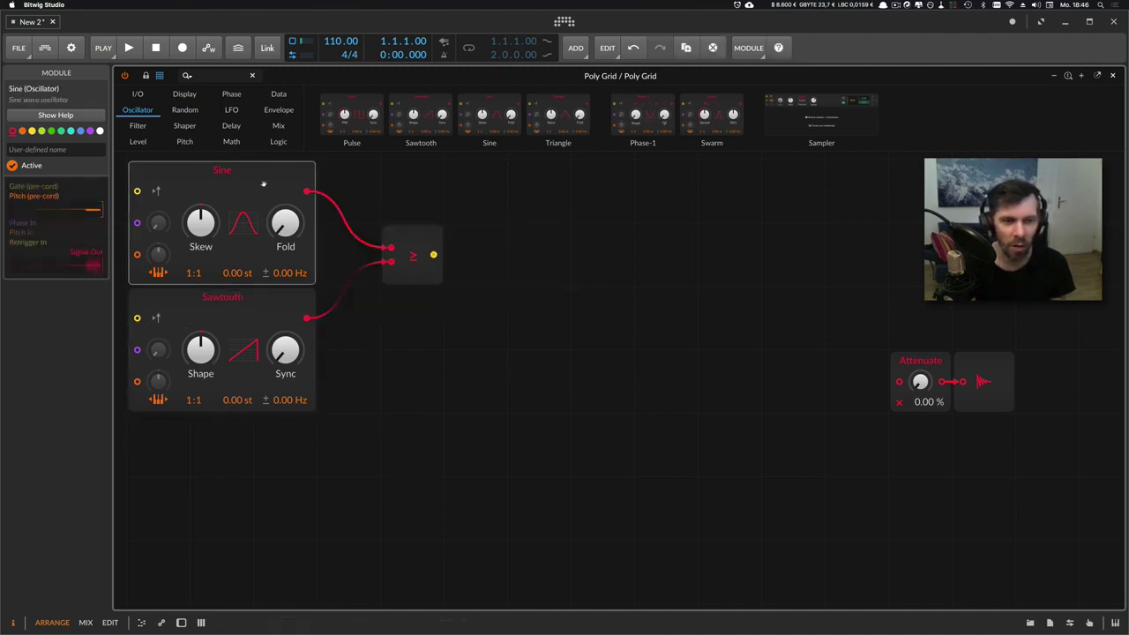
pyautogui.click(260, 302)
pyautogui.click(248, 185)
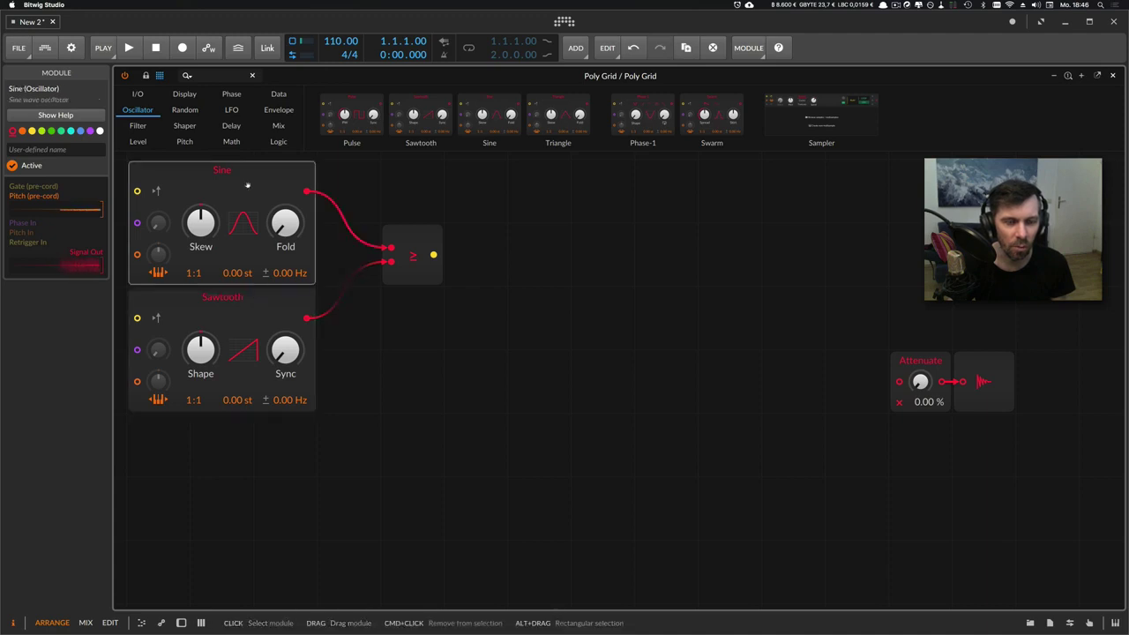
pyautogui.click(412, 231)
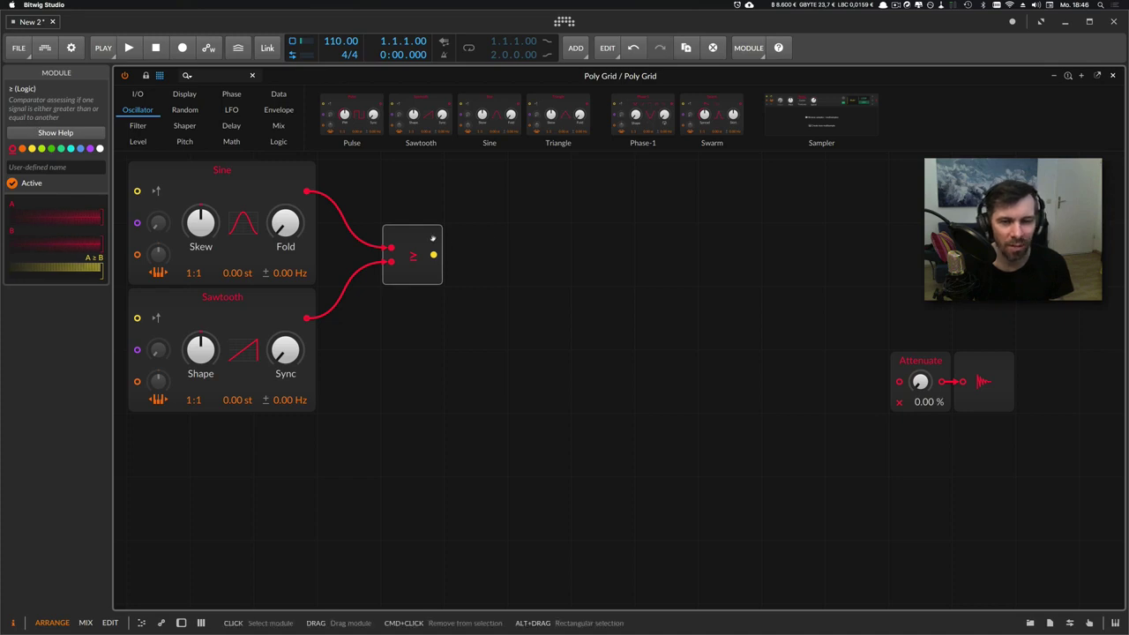
pyautogui.moveTo(434, 255)
pyautogui.mouseDown()
pyautogui.moveTo(471, 255)
pyautogui.moveTo(437, 256)
pyautogui.mouseUp()
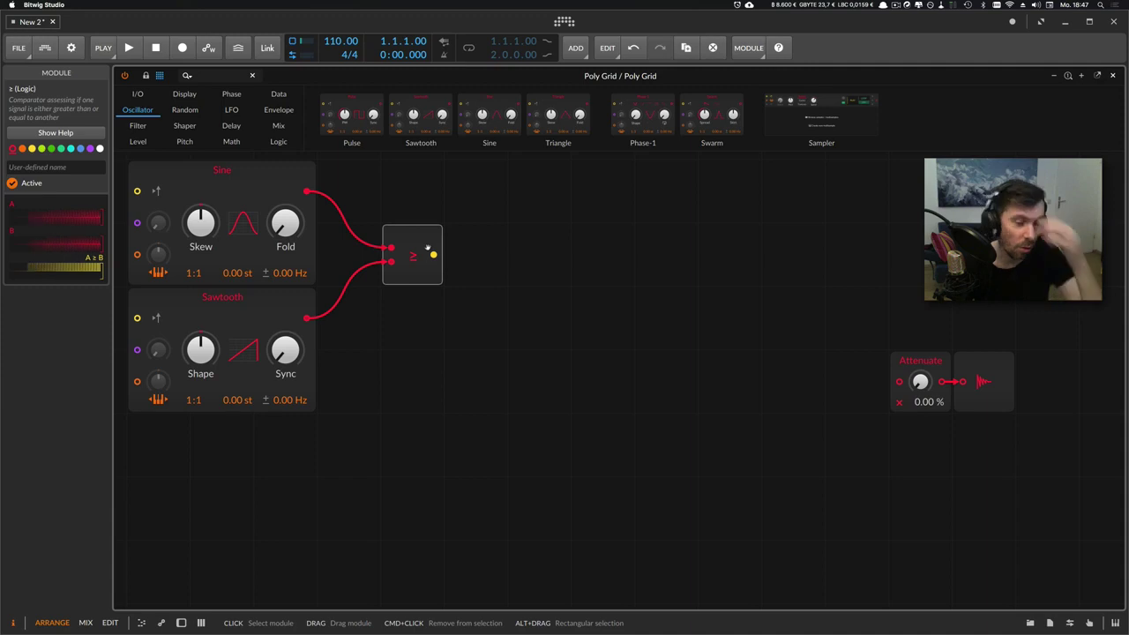
# Add a Select module, connect the comparator to its select input, and feed the Sine and Sawtooth into signal inputs 1 and 2.
pyautogui.click(212, 77)
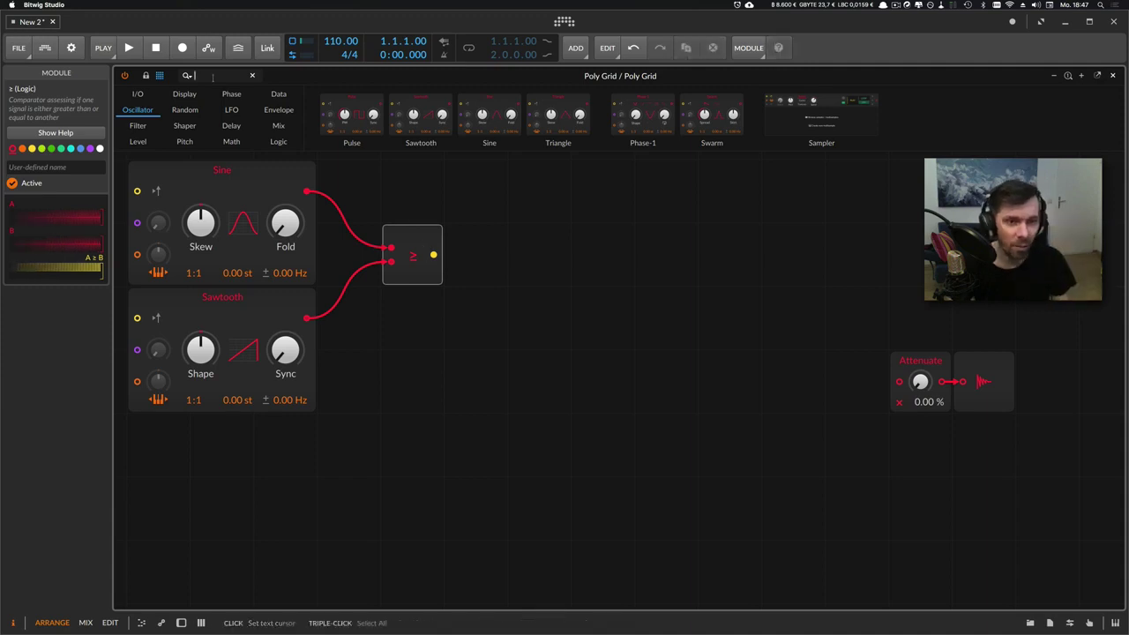
pyautogui.write('selec')
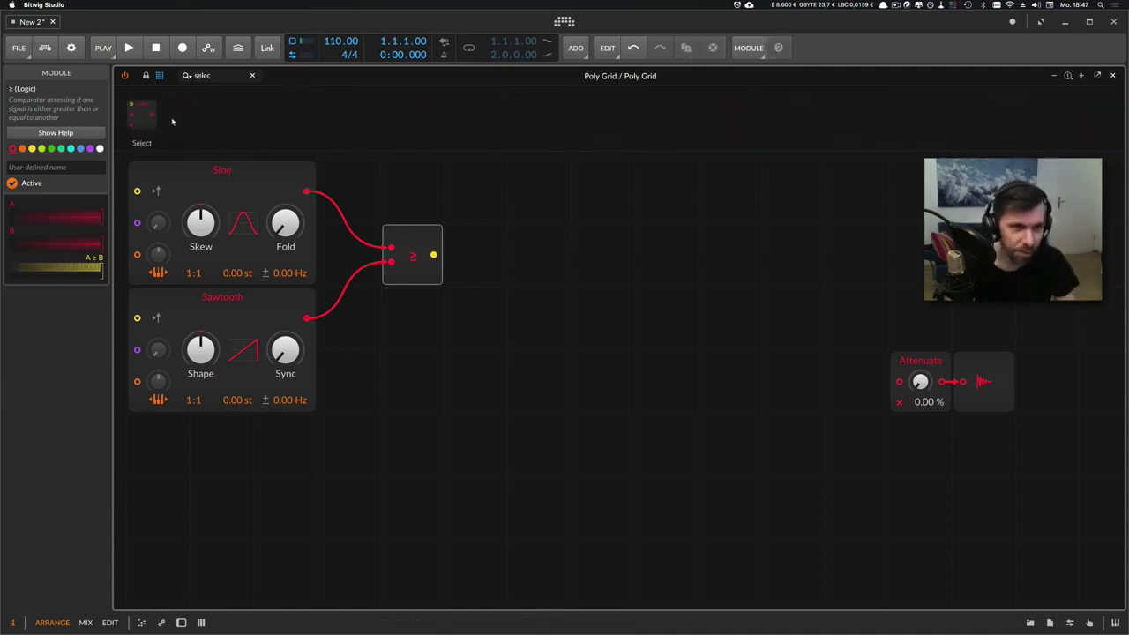
pyautogui.moveTo(142, 115); pyautogui.dragTo(552, 289)
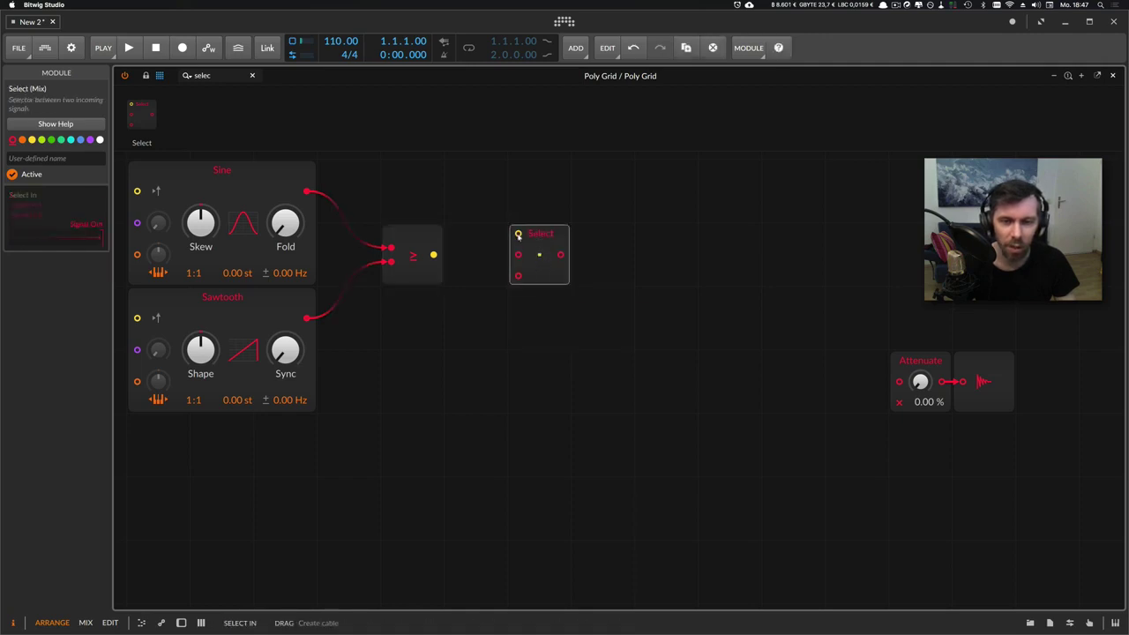
pyautogui.moveTo(434, 255); pyautogui.dragTo(518, 234)
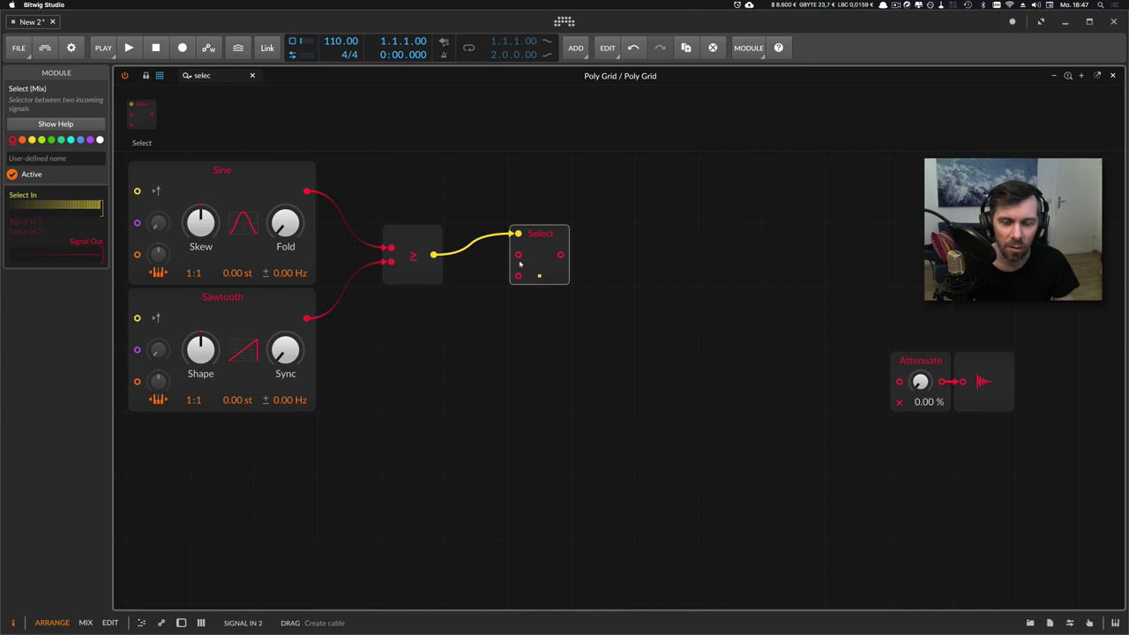
pyautogui.moveTo(531, 243); pyautogui.dragTo(531, 307)
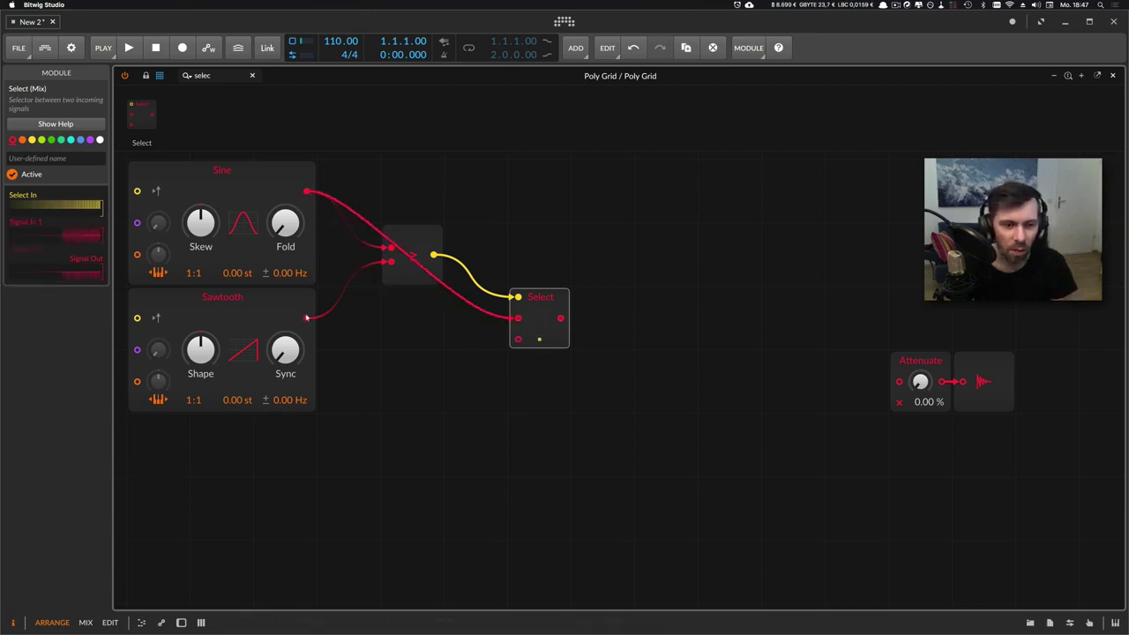
pyautogui.moveTo(386, 255); pyautogui.dragTo(653, 326)
# Add a wide Oscilloscope beside the oscillators and route the Select output through its first channel into the Attenuate module.
pyautogui.click(184, 75)
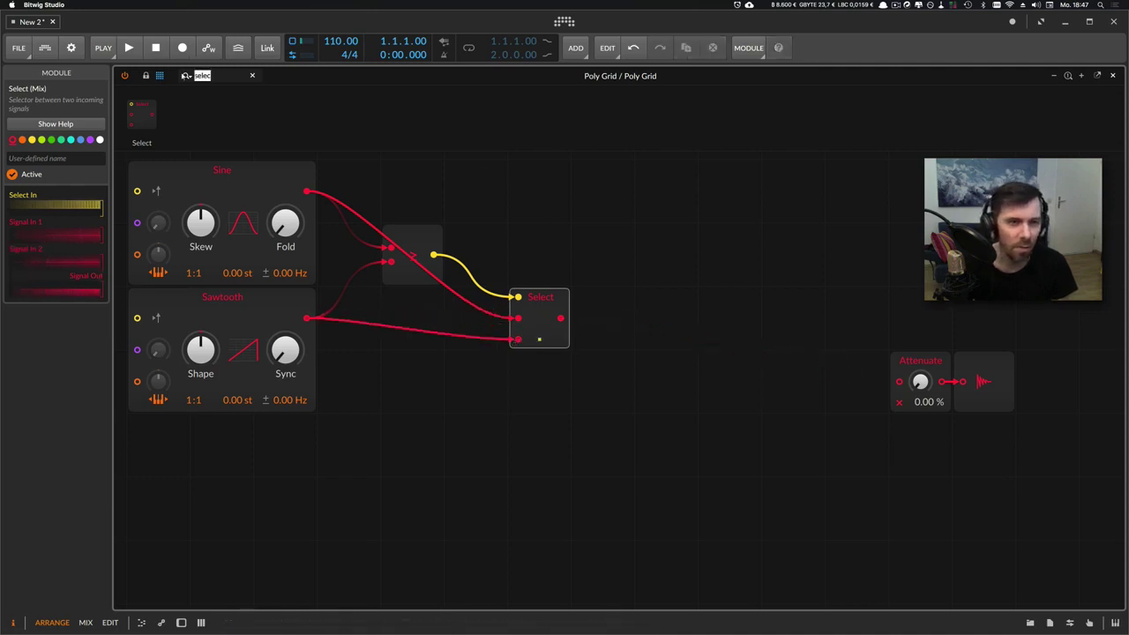
pyautogui.write('osc')
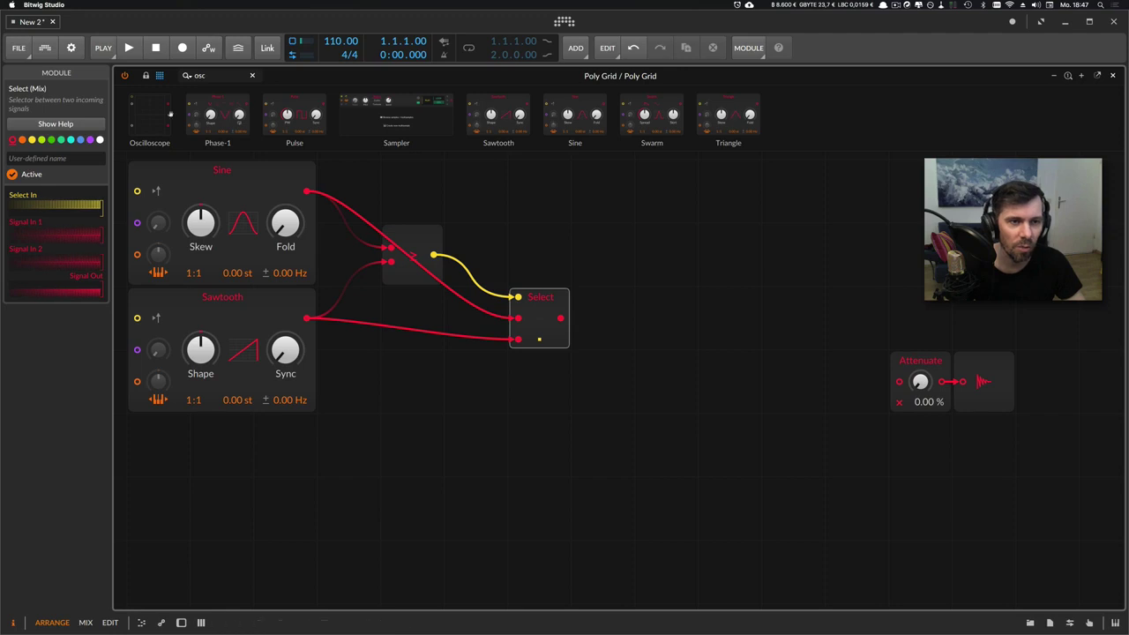
pyautogui.moveTo(575, 114); pyautogui.dragTo(641, 171)
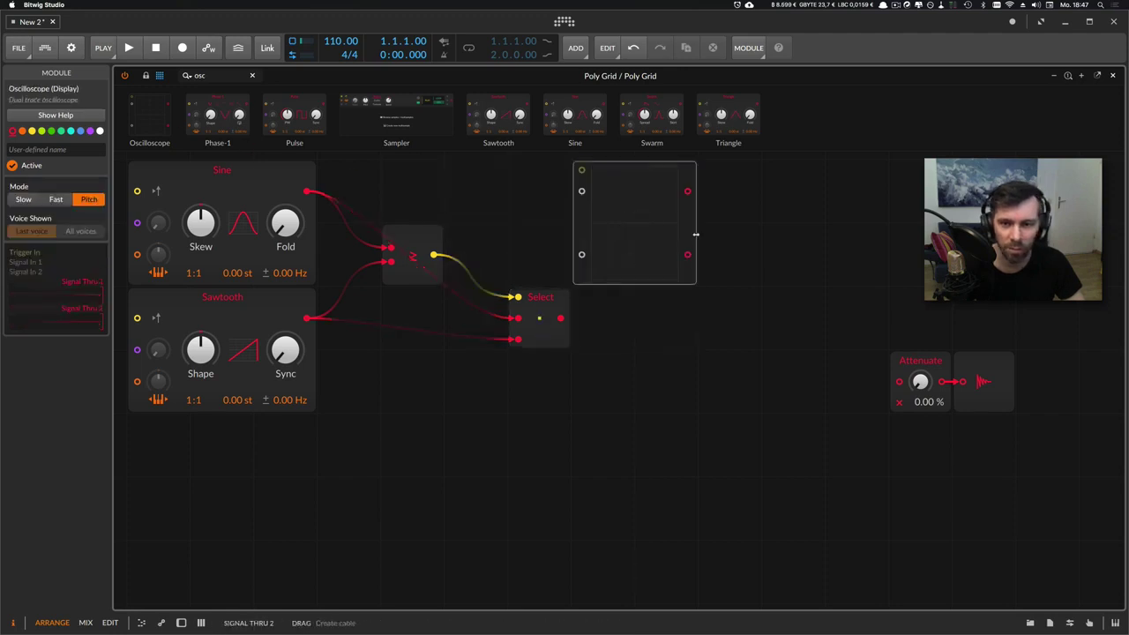
pyautogui.click(737, 242)
pyautogui.moveTo(697, 238); pyautogui.dragTo(886, 239)
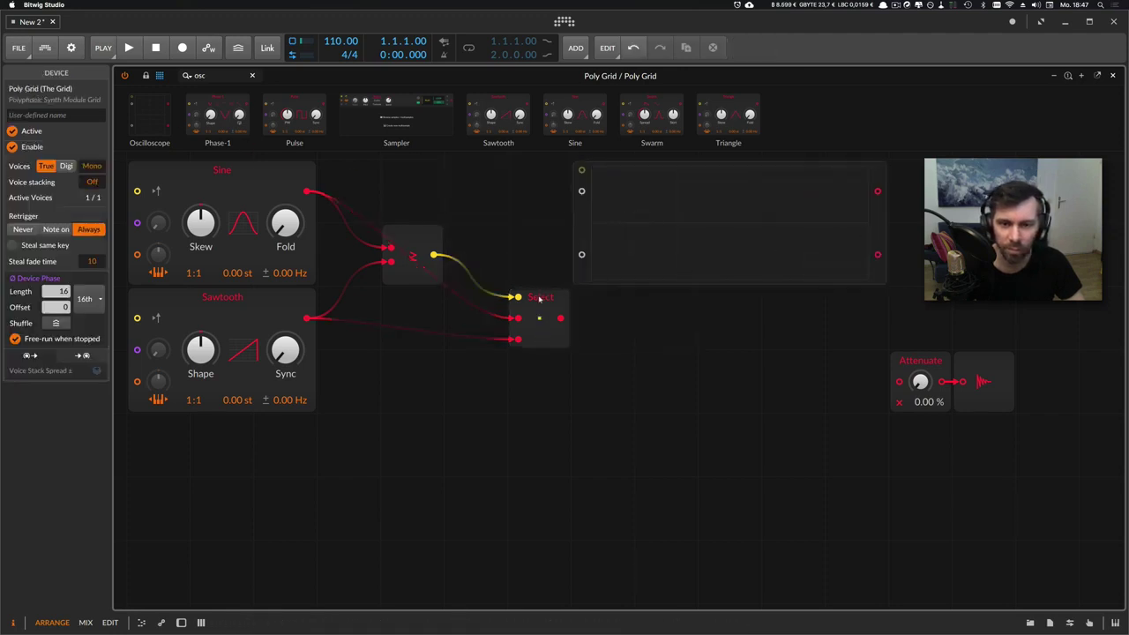
pyautogui.moveTo(559, 321); pyautogui.dragTo(581, 191)
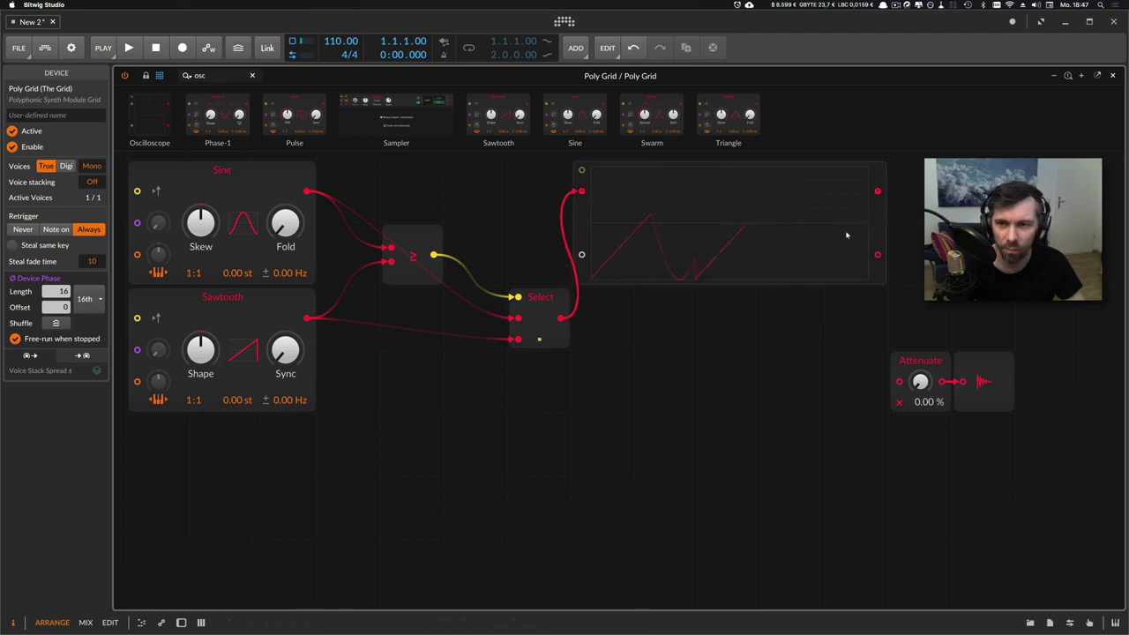
pyautogui.moveTo(877, 192); pyautogui.dragTo(899, 382)
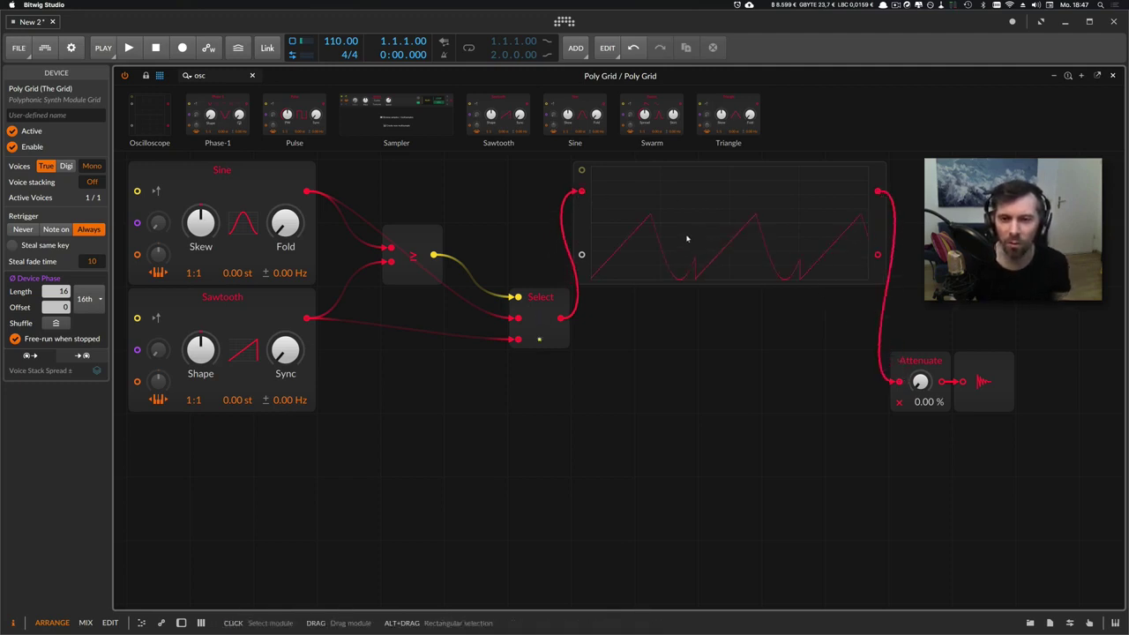
# Raise the Sine oscillator's Skew slightly and its Fold to about 20 st.
pyautogui.moveTo(200, 224); pyautogui.dragTo(200, 189)
pyautogui.moveTo(285, 223); pyautogui.dragTo(285, 190)
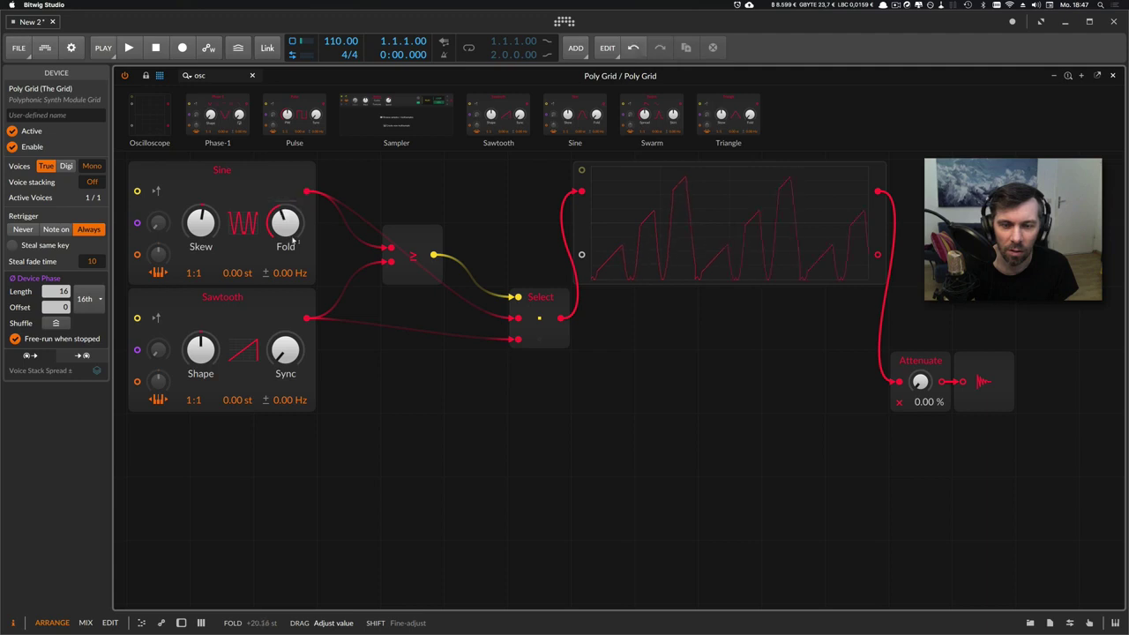
# Inspect the signals of the Sine, Sawtooth, ≥ comparator and Select modules with the folded waveform.
pyautogui.click(255, 255)
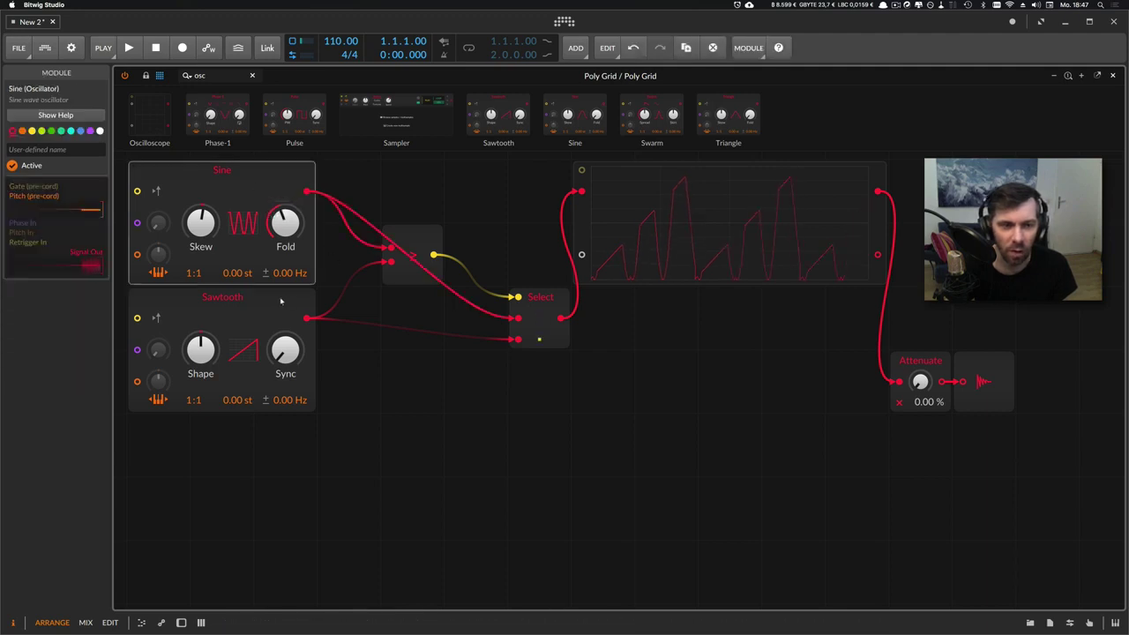
pyautogui.click(300, 300)
pyautogui.click(543, 300)
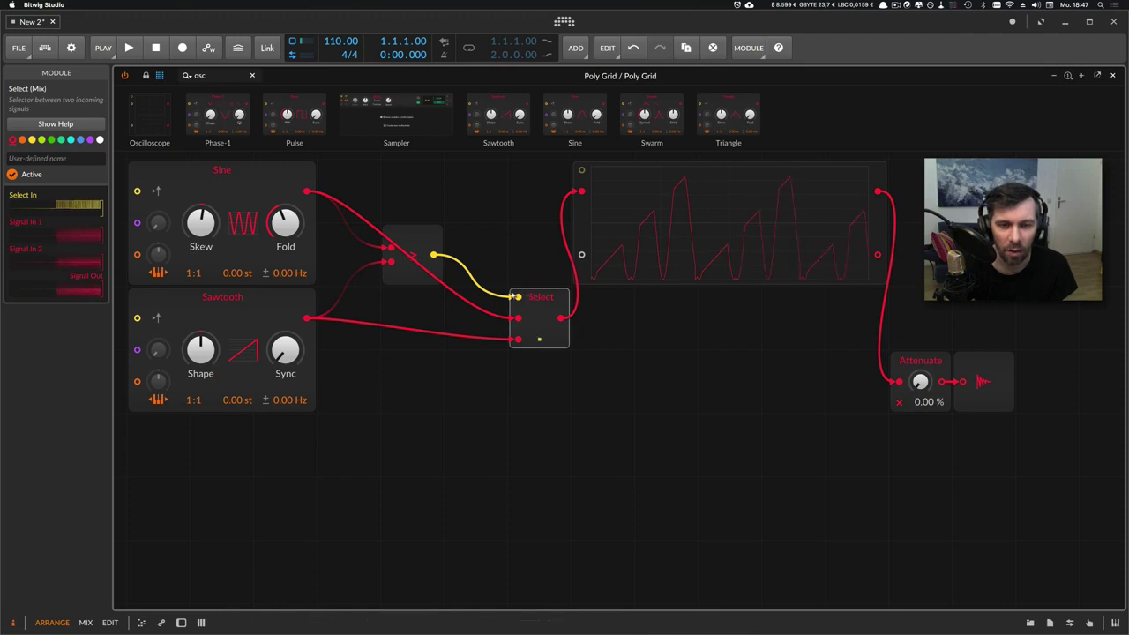
pyautogui.click(424, 277)
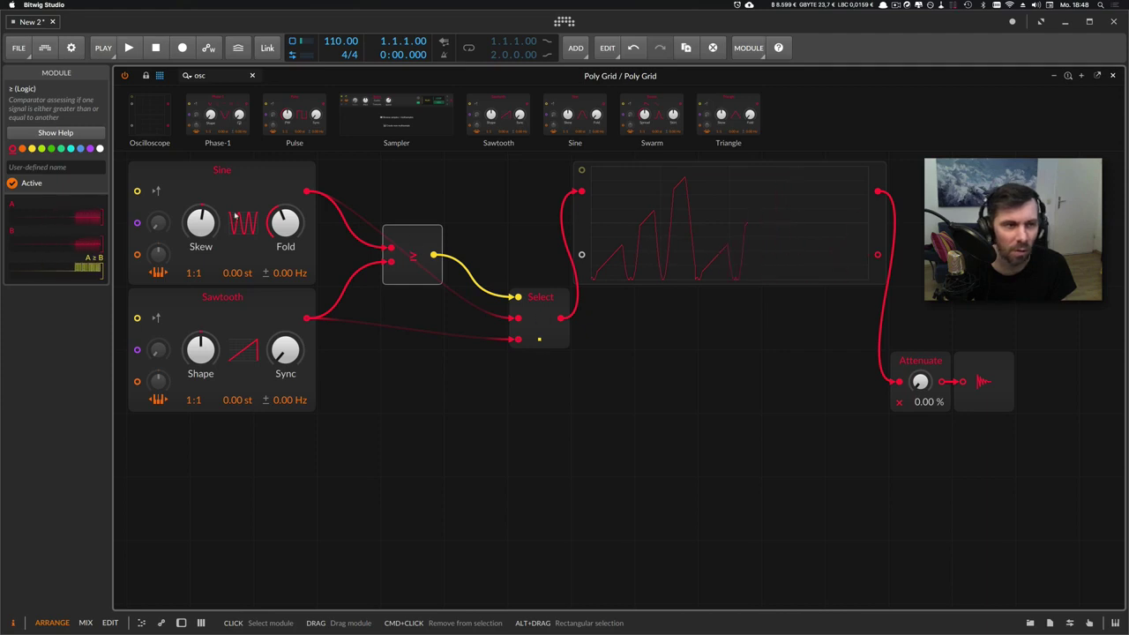
pyautogui.click(185, 281)
pyautogui.click(439, 237)
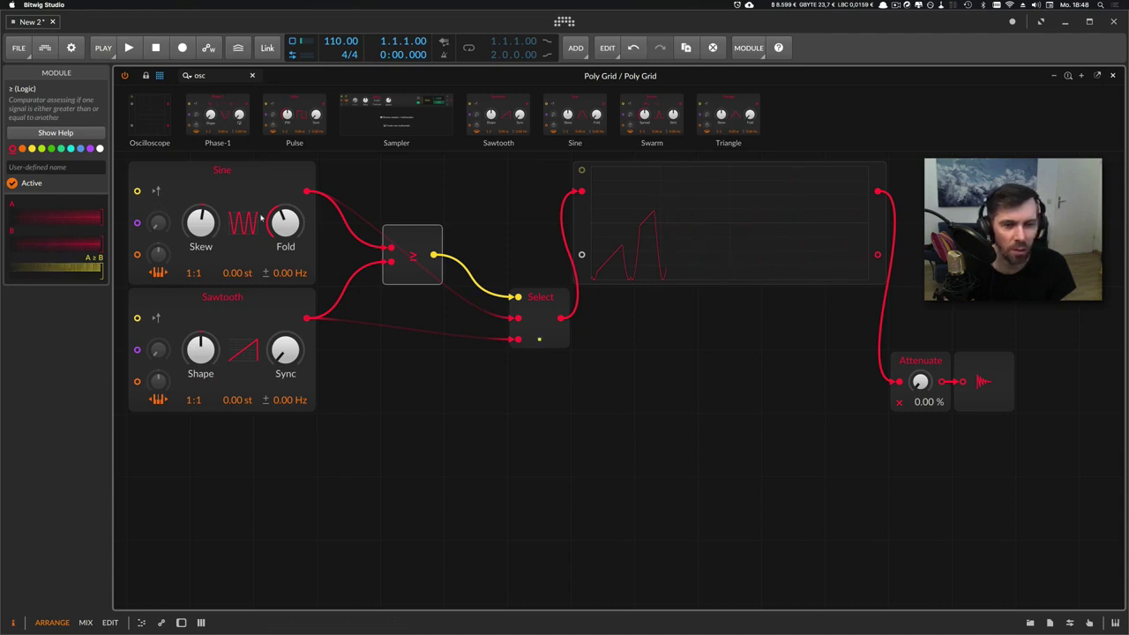
pyautogui.click(534, 331)
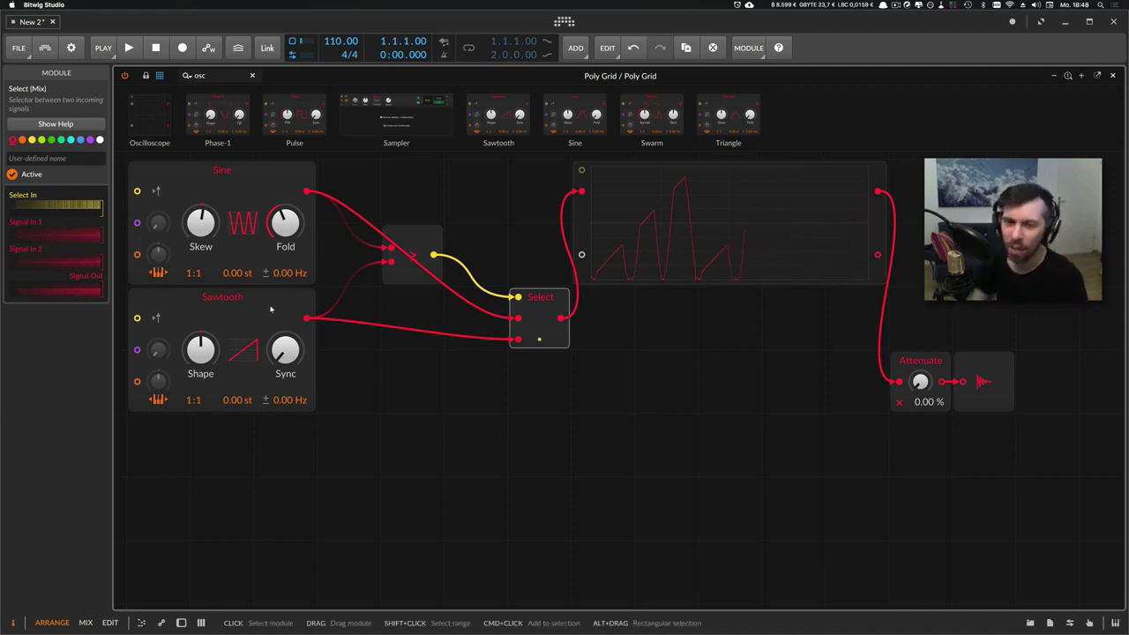
# Duplicate the Oscilloscope twice, stacking the two copies in the empty area below it.
pyautogui.click(584, 229)
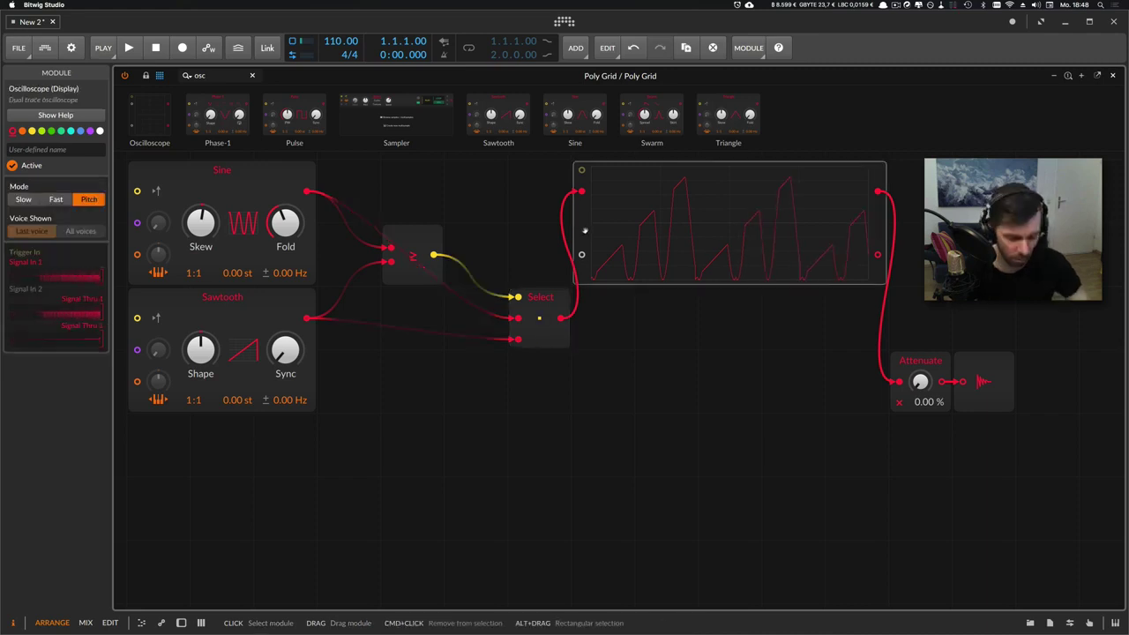
pyautogui.click(589, 425)
pyautogui.press('super+v')
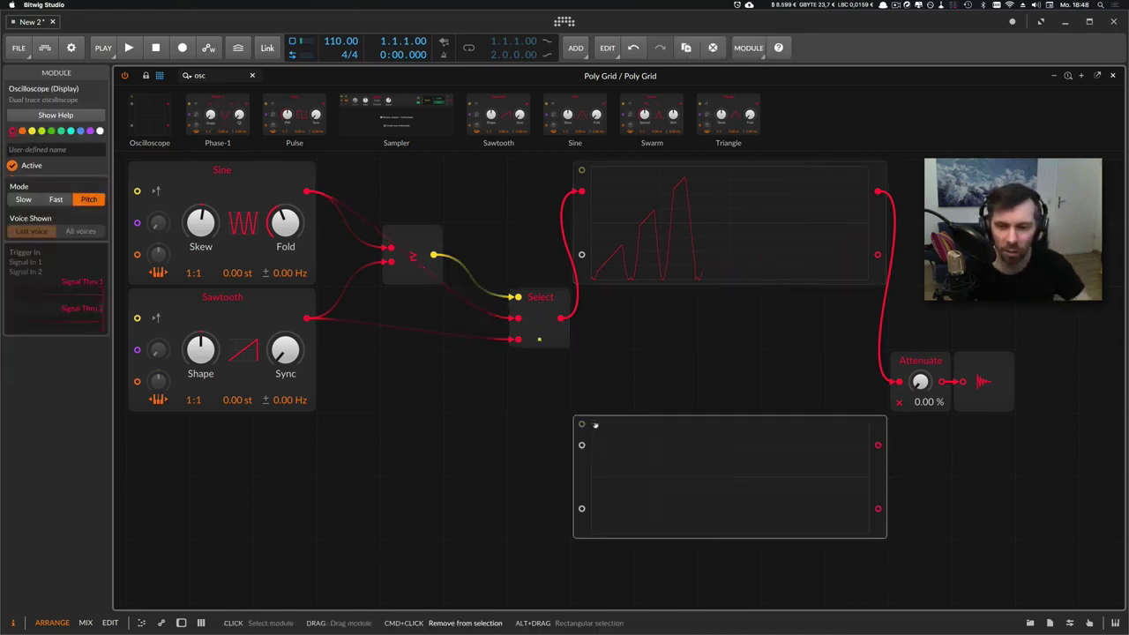
pyautogui.scroll(-4, 597, 427)
pyautogui.moveTo(598, 427); pyautogui.dragTo(591, 424)
pyautogui.press('super+v')
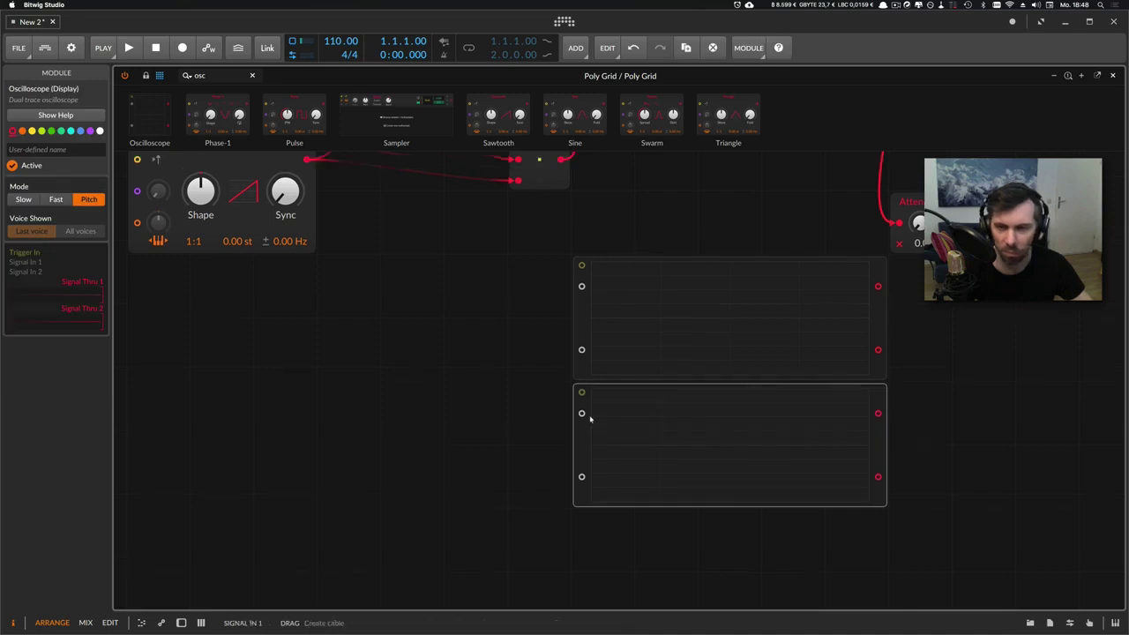
# Connect the Sine and Sawtooth outputs to one copied oscilloscope each, and move both copies up directly under the first oscilloscope.
pyautogui.scroll(4, 587, 414)
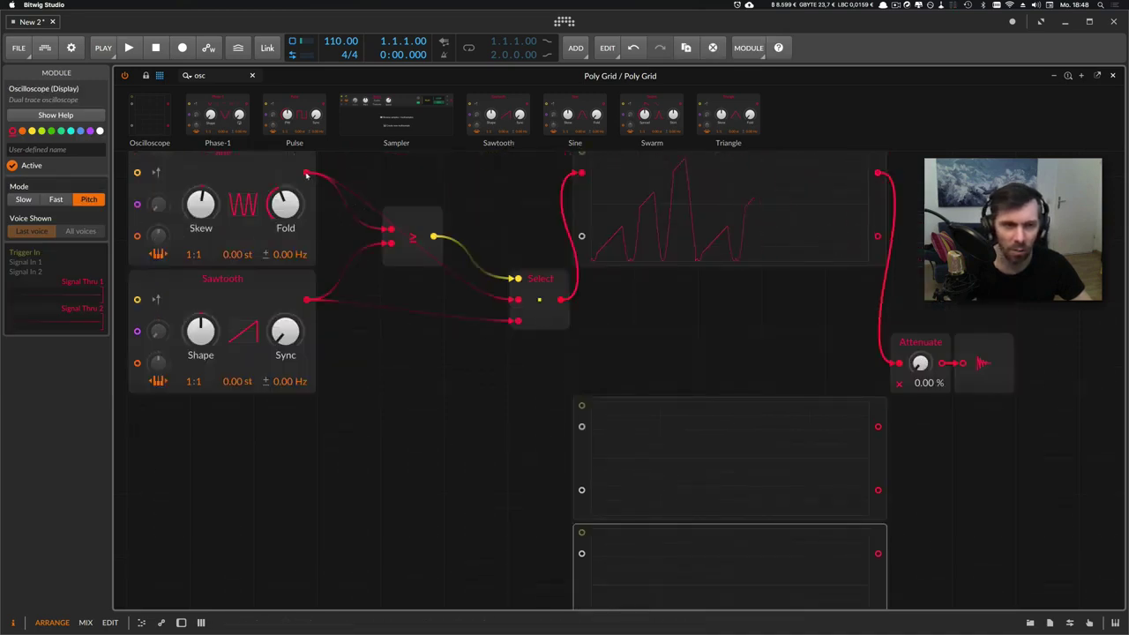
pyautogui.moveTo(306, 174); pyautogui.dragTo(581, 427)
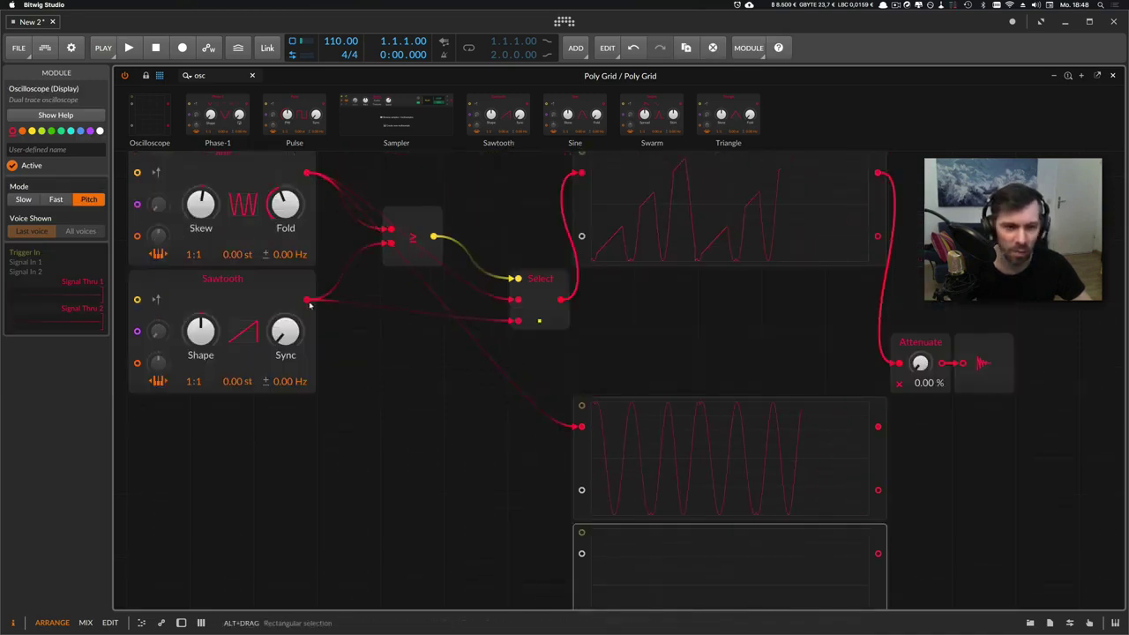
pyautogui.moveTo(308, 303); pyautogui.dragTo(581, 553)
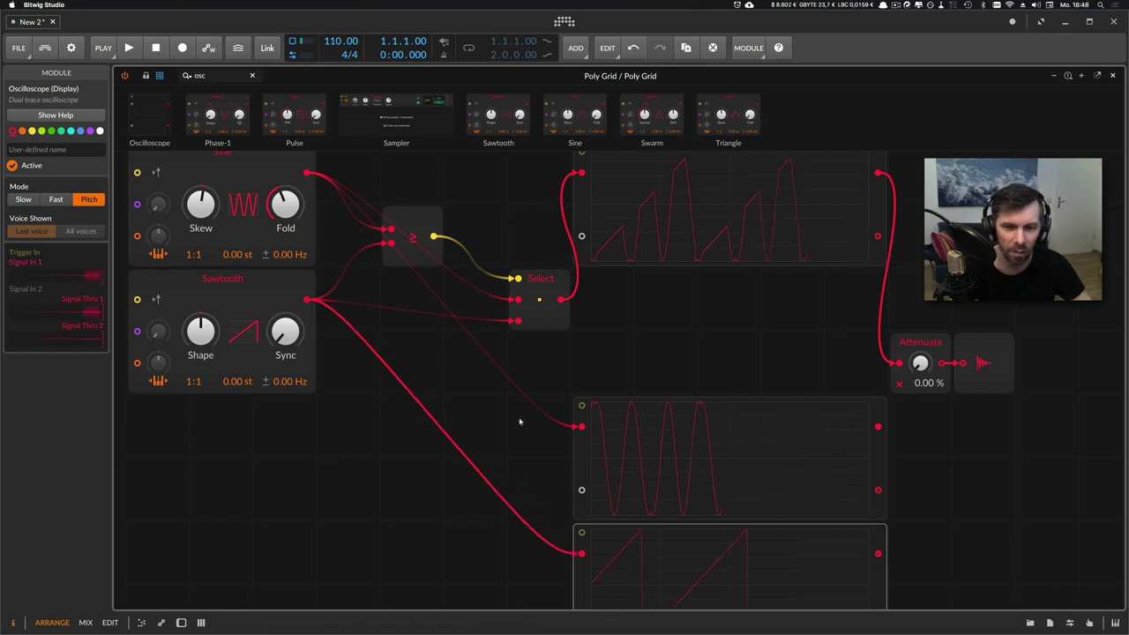
pyautogui.moveTo(517, 453); pyautogui.dragTo(582, 400)
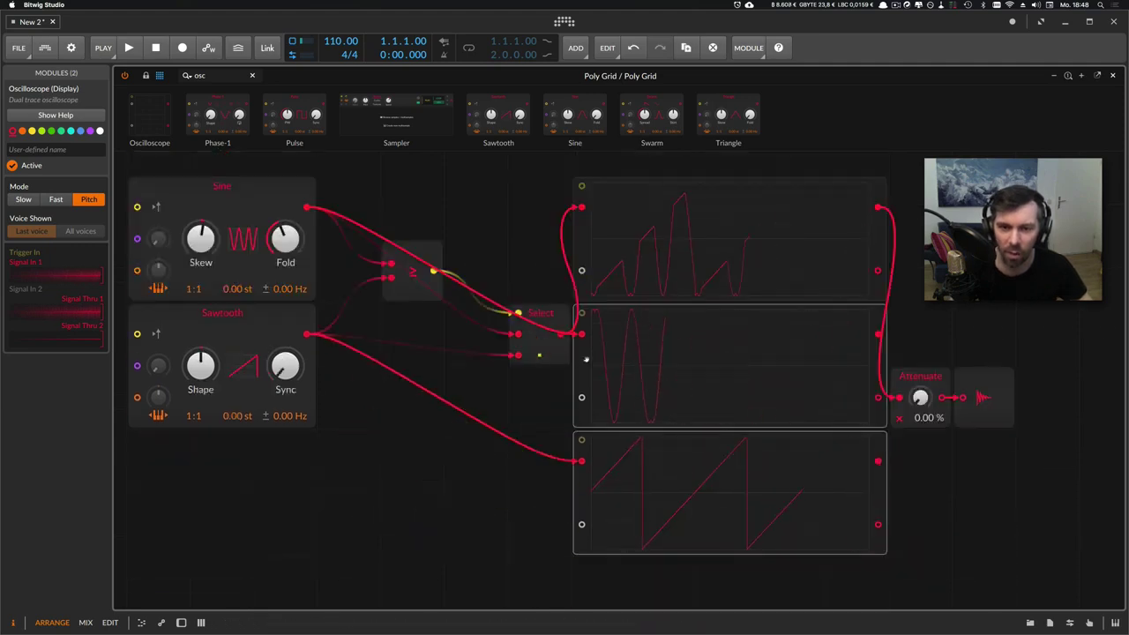
# Inspect the signals of the ≥ comparator, the Select module and the oscilloscope showing the combined output.
pyautogui.click(412, 282)
pyautogui.click(530, 326)
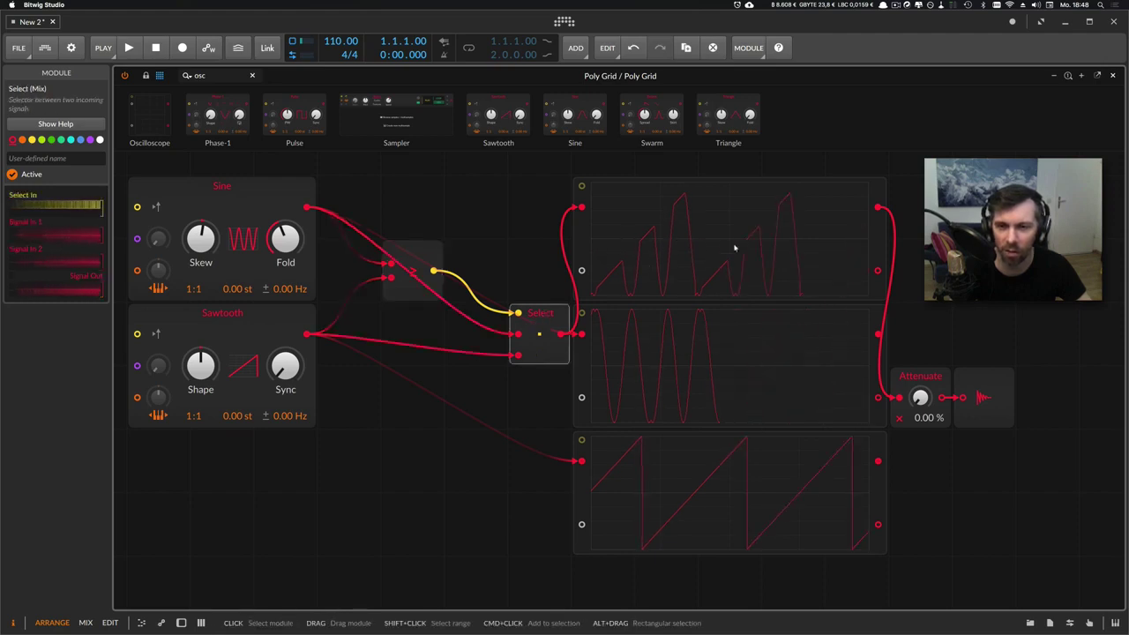
pyautogui.click(587, 238)
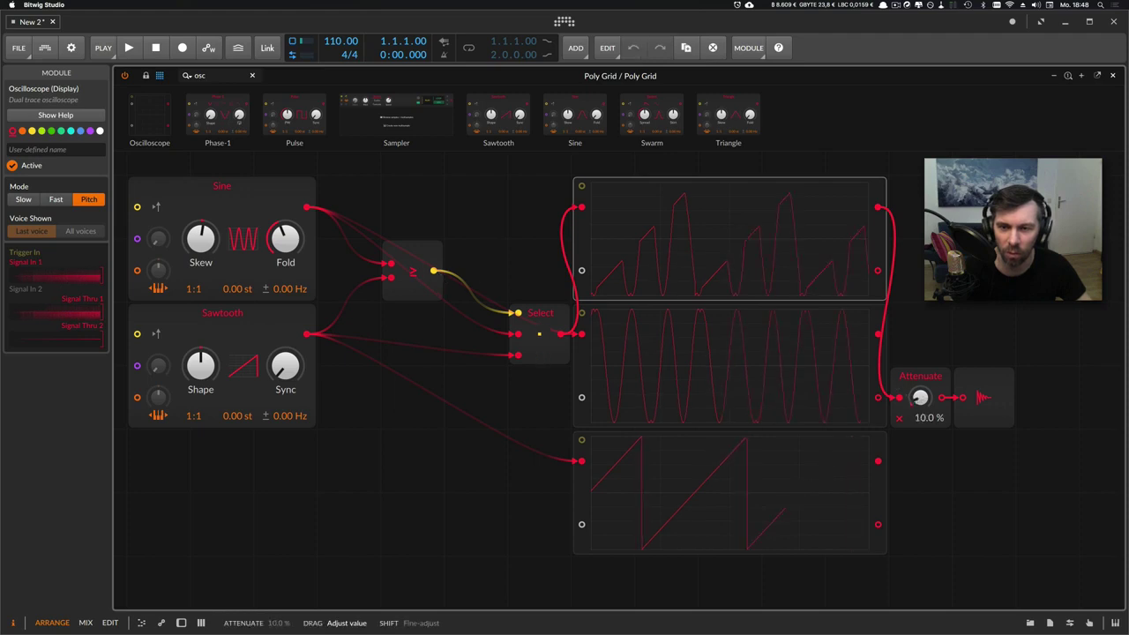
# Audition the patch with Attenuate at 31.7 %, detune the Sine to -0.05 st and the Sawtooth to -0.09 st, and return Attenuate to 0 %.
pyautogui.moveTo(920, 398); pyautogui.dragTo(893, 388)
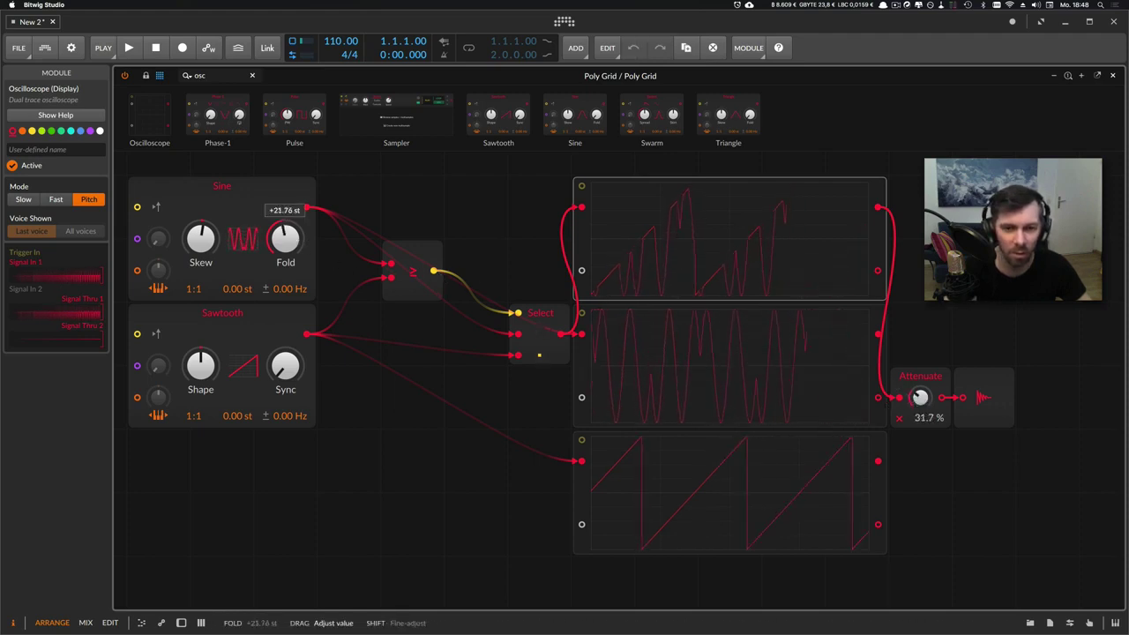
pyautogui.moveTo(236, 288); pyautogui.dragTo(272, 291)
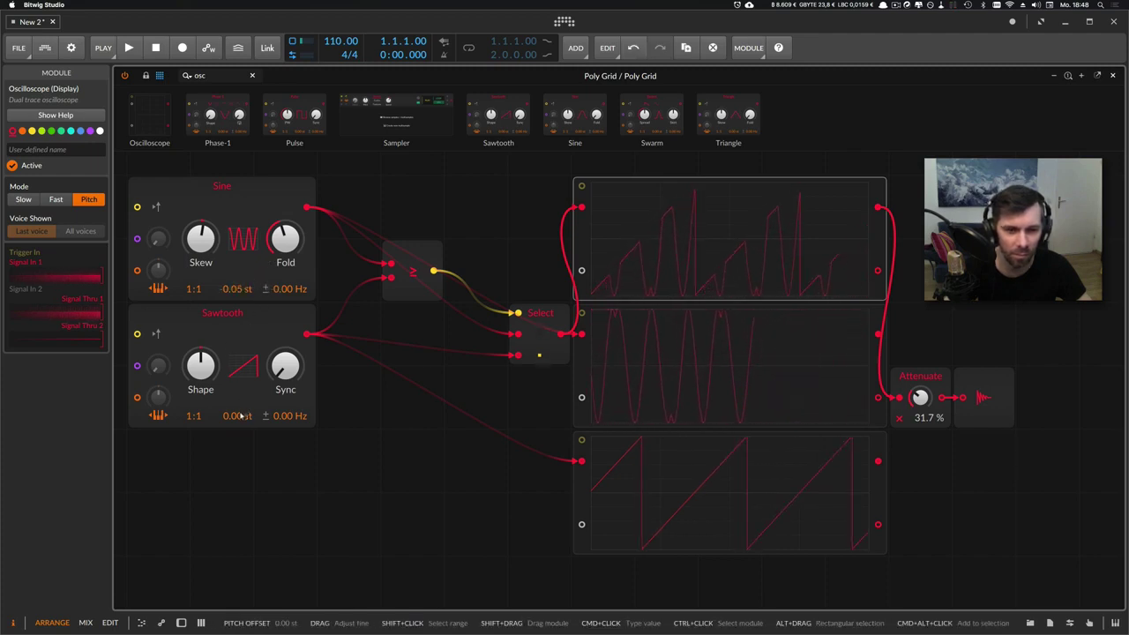
pyautogui.moveTo(236, 416); pyautogui.dragTo(236, 423)
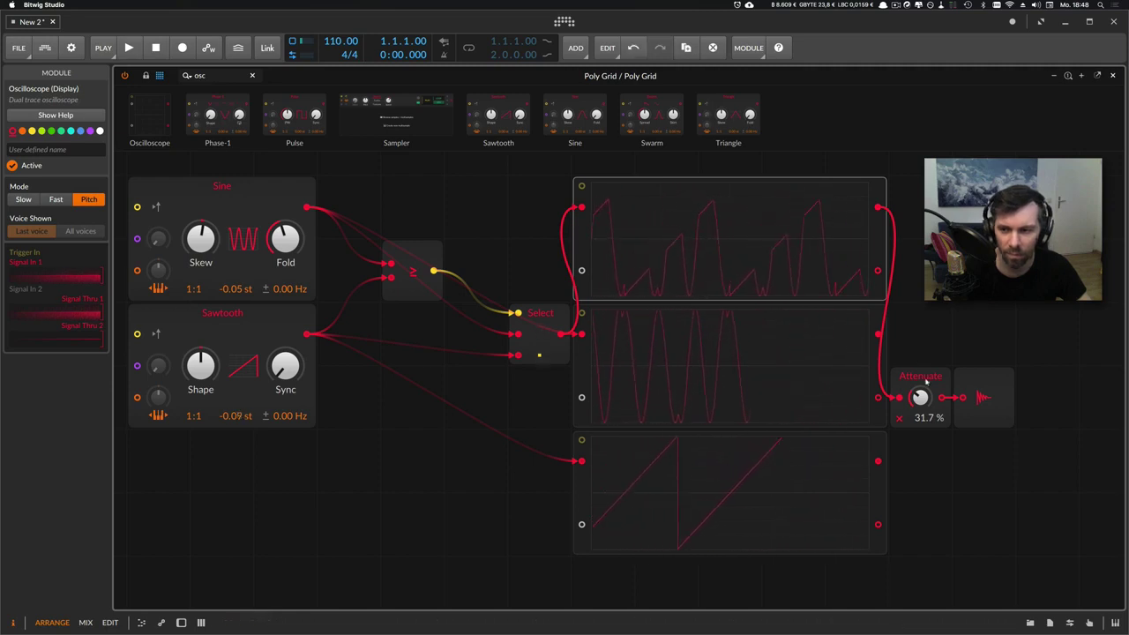
pyautogui.moveTo(921, 397); pyautogui.dragTo(920, 437)
# Replace the ≥ comparator with a < comparator and raise Attenuate to 20.0 %.
pyautogui.click(408, 256)
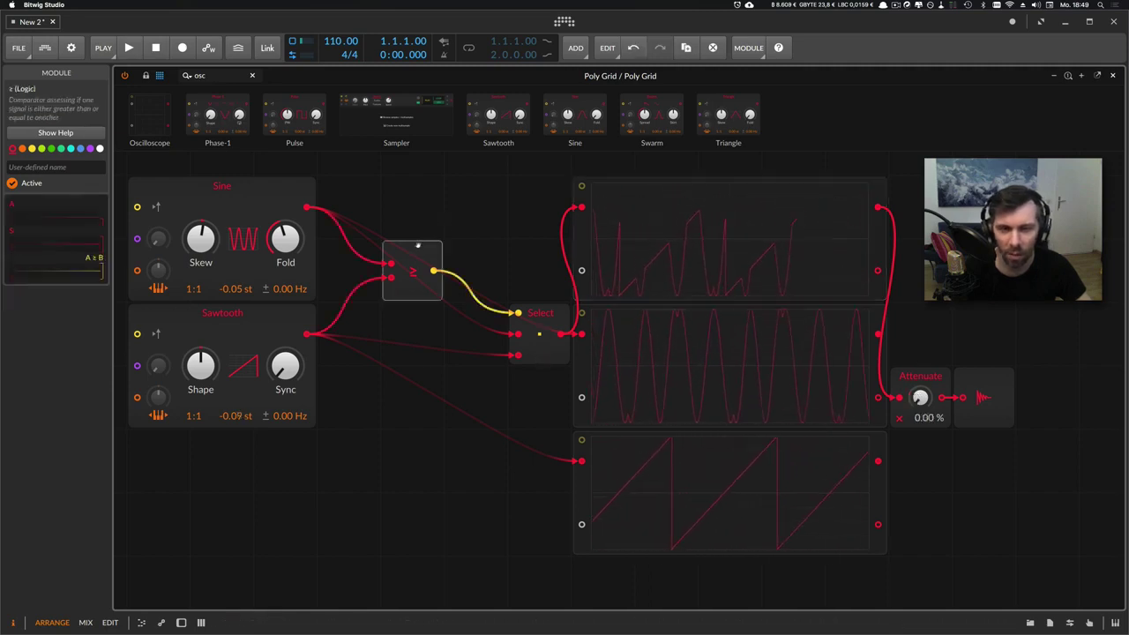
pyautogui.rightClick(408, 256)
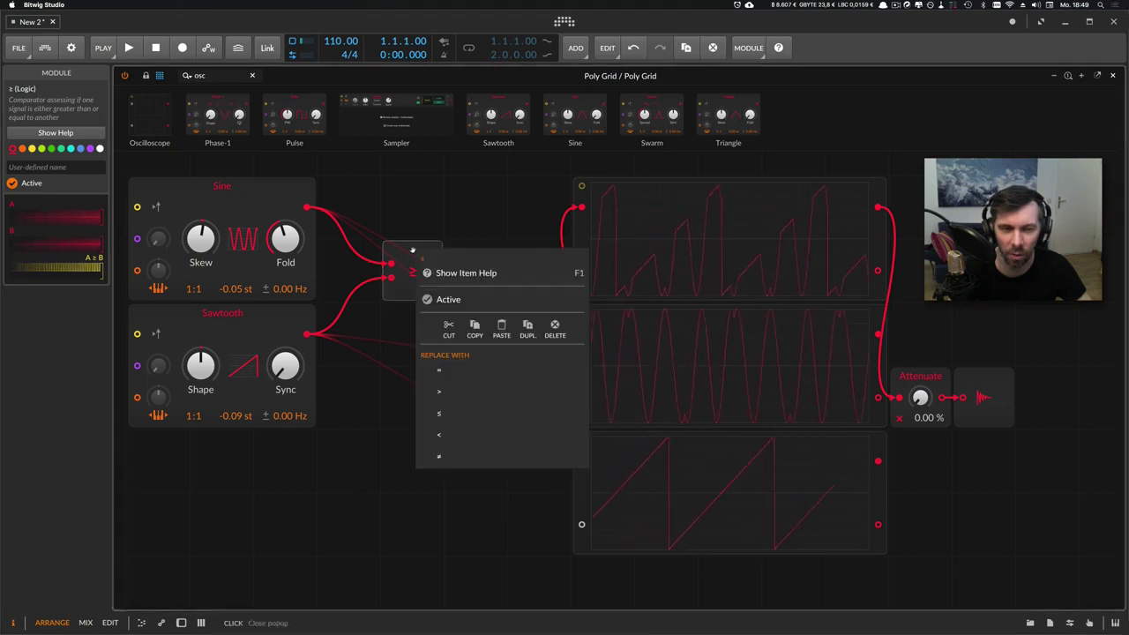
pyautogui.click(444, 433)
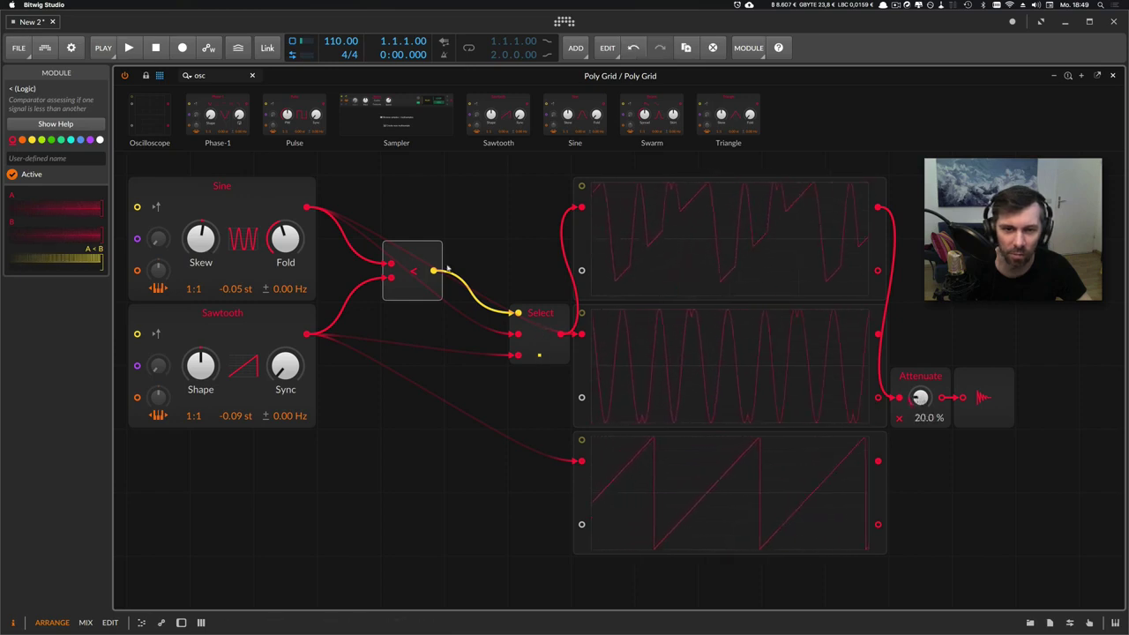
# Swap the < comparator in turn for ≤, ≠ and =, ending on ≤.
pyautogui.rightClick(413, 269)
pyautogui.click(441, 418)
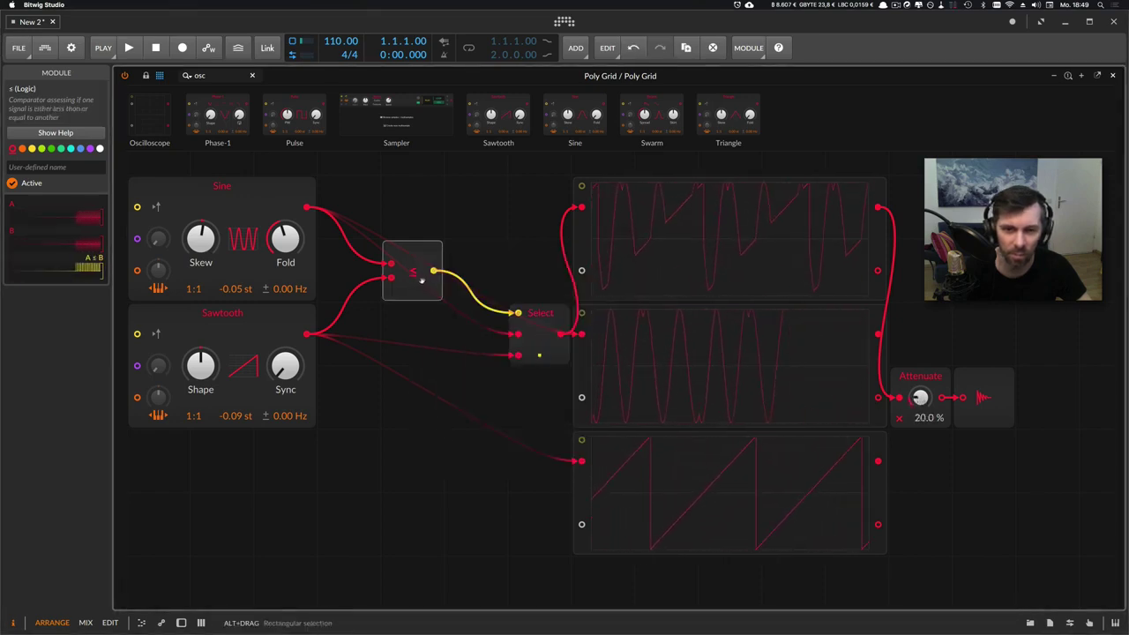
pyautogui.rightClick(422, 280)
pyautogui.click(442, 462)
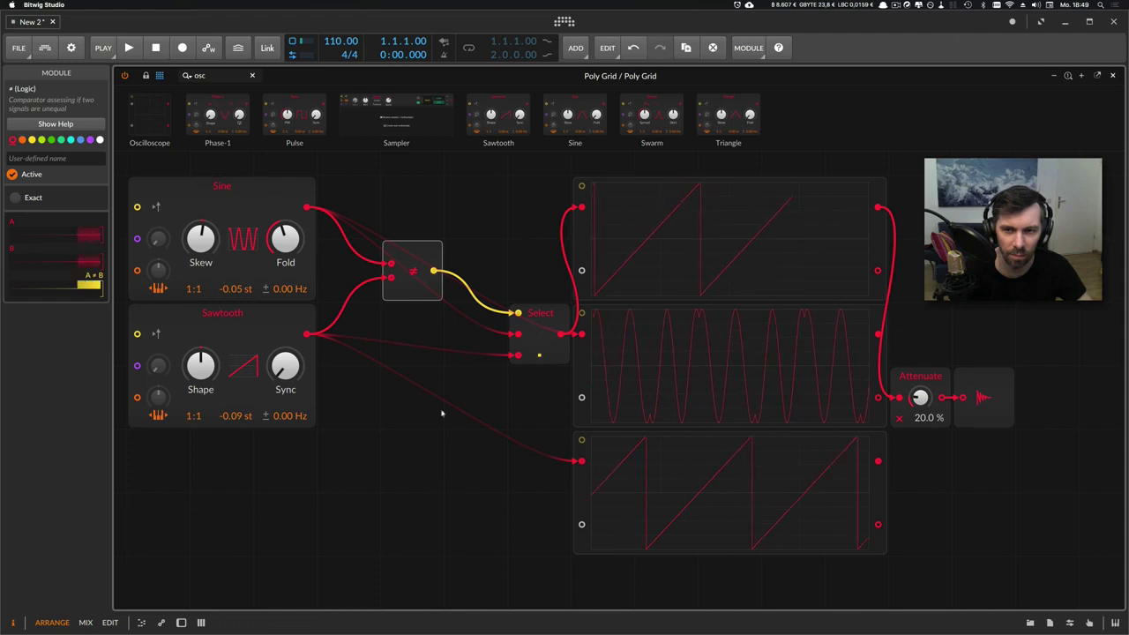
pyautogui.rightClick(420, 267)
pyautogui.click(443, 383)
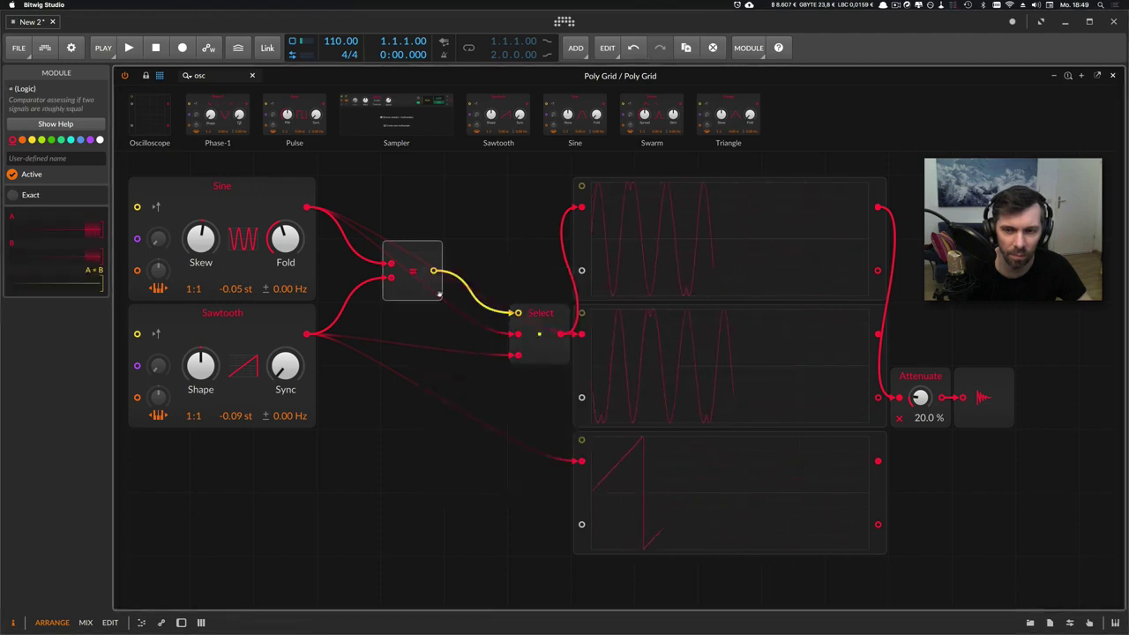
pyautogui.rightClick(438, 293)
pyautogui.click(461, 432)
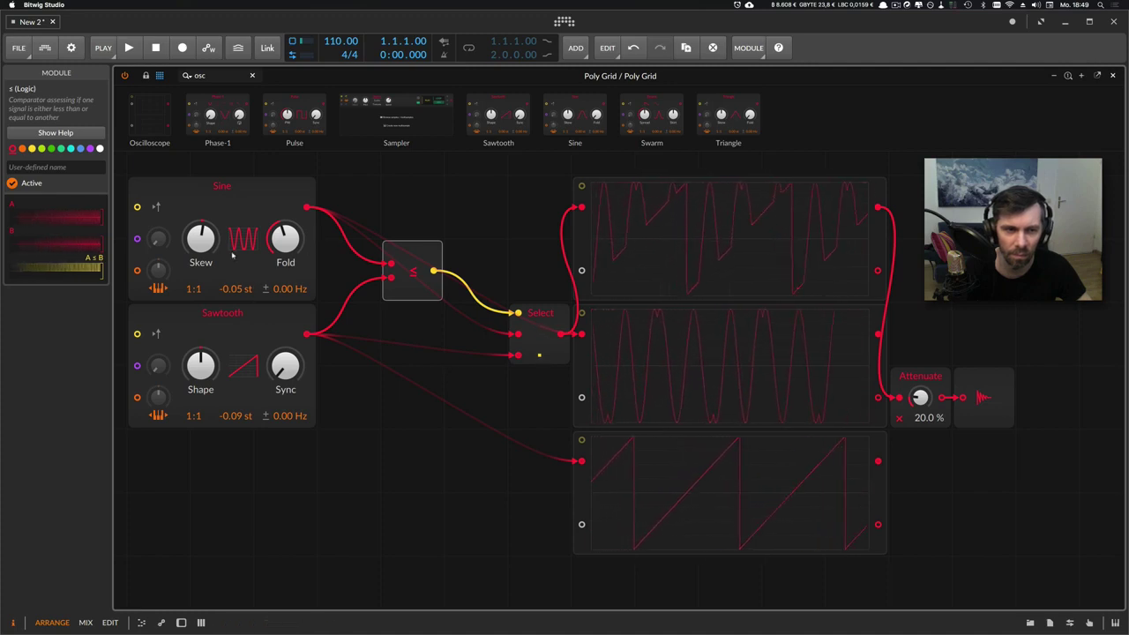
# Lower the Sine's Skew and raise its Fold to about 37 st, and reset Attenuate to 0 %.
pyautogui.moveTo(216, 245); pyautogui.dragTo(284, 226)
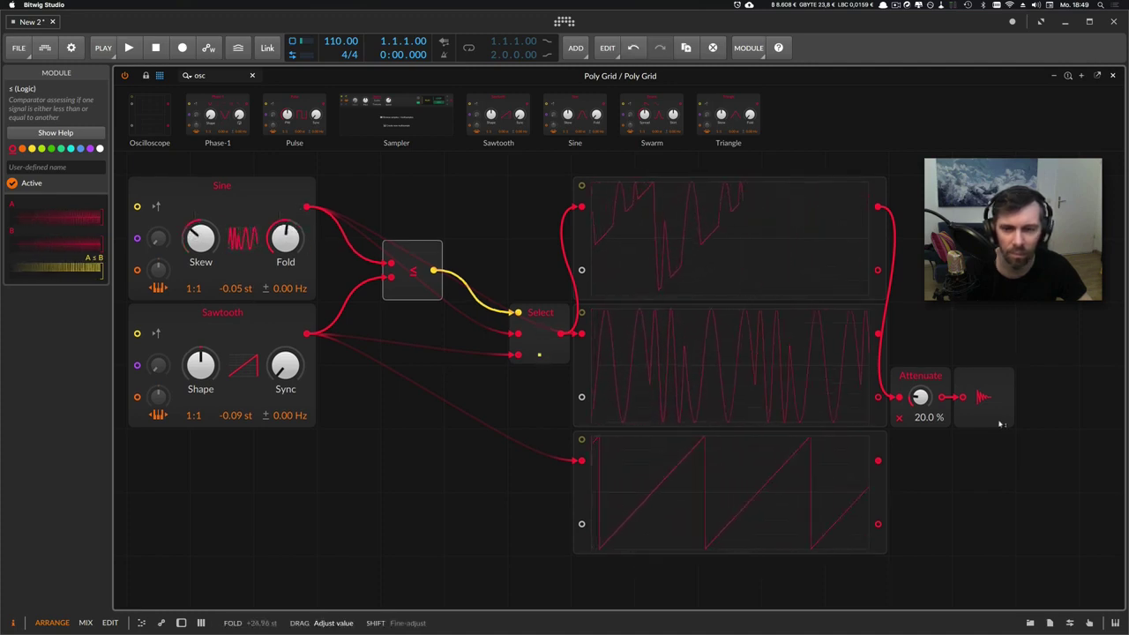
pyautogui.doubleClick(922, 403)
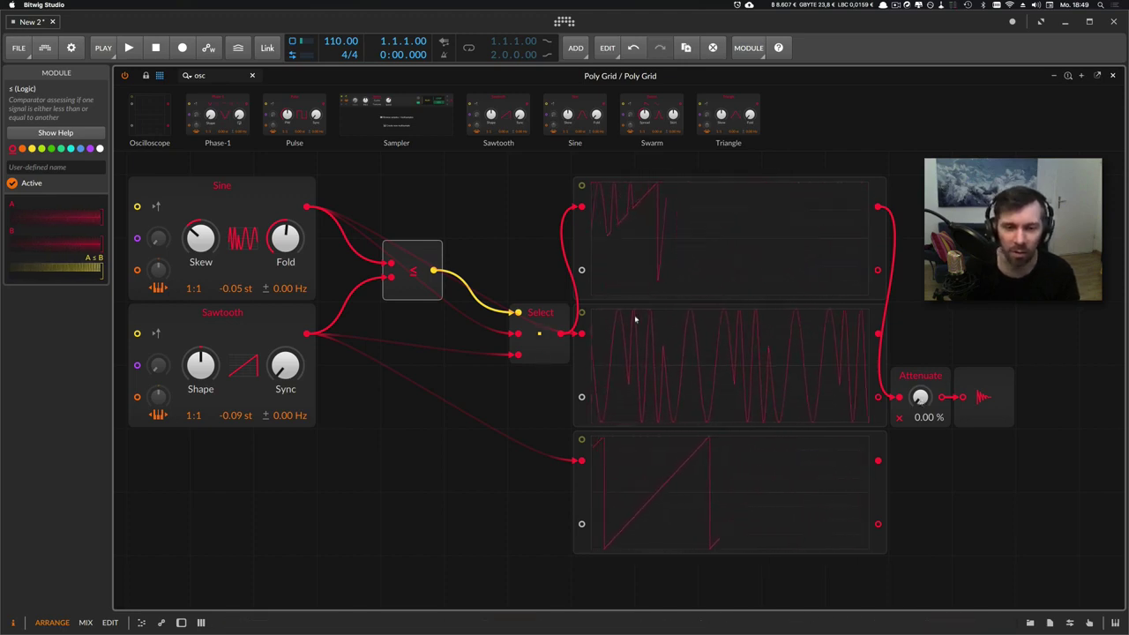
pyautogui.click(540, 346)
pyautogui.click(424, 255)
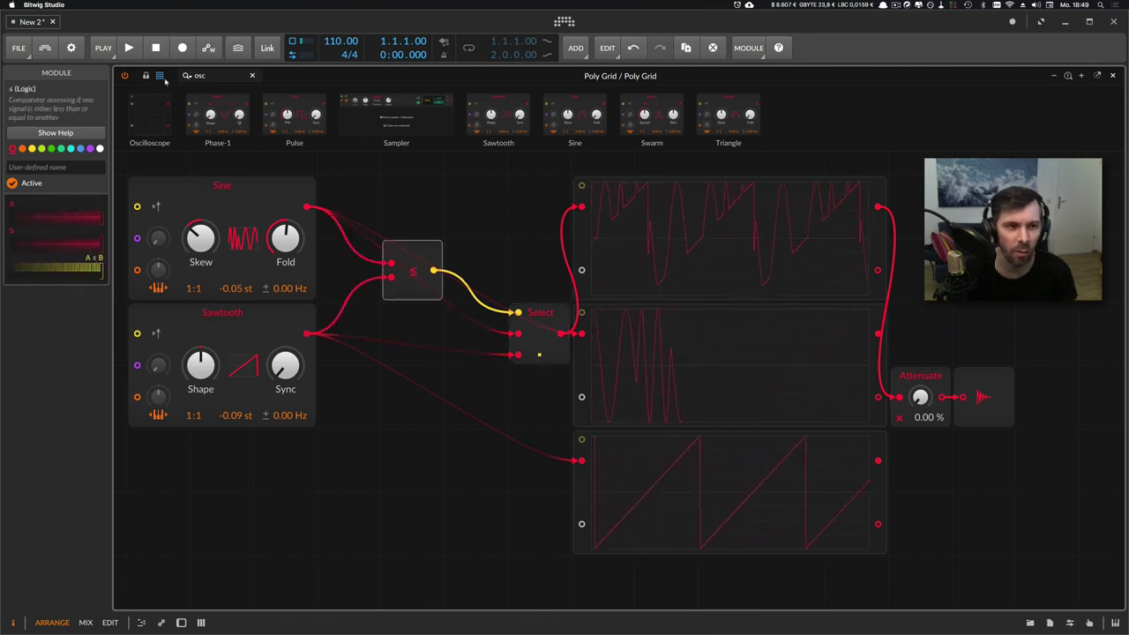
# Clear the module search and show the Logic category of modules.
pyautogui.click(252, 75)
pyautogui.click(278, 142)
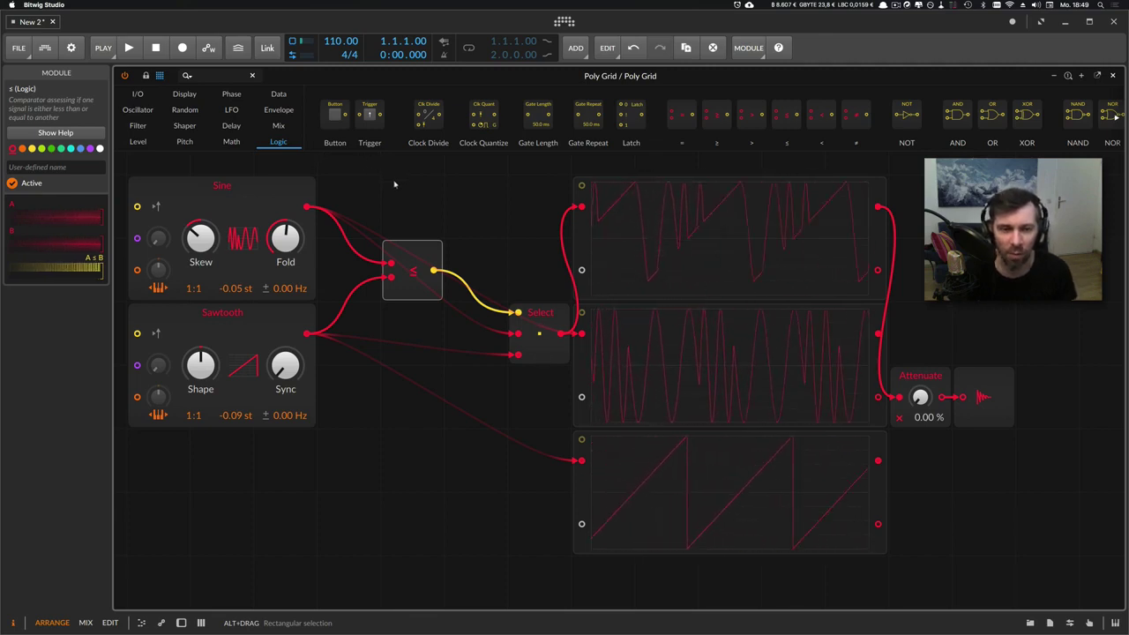
pyautogui.hscroll(-3, 394, 184)
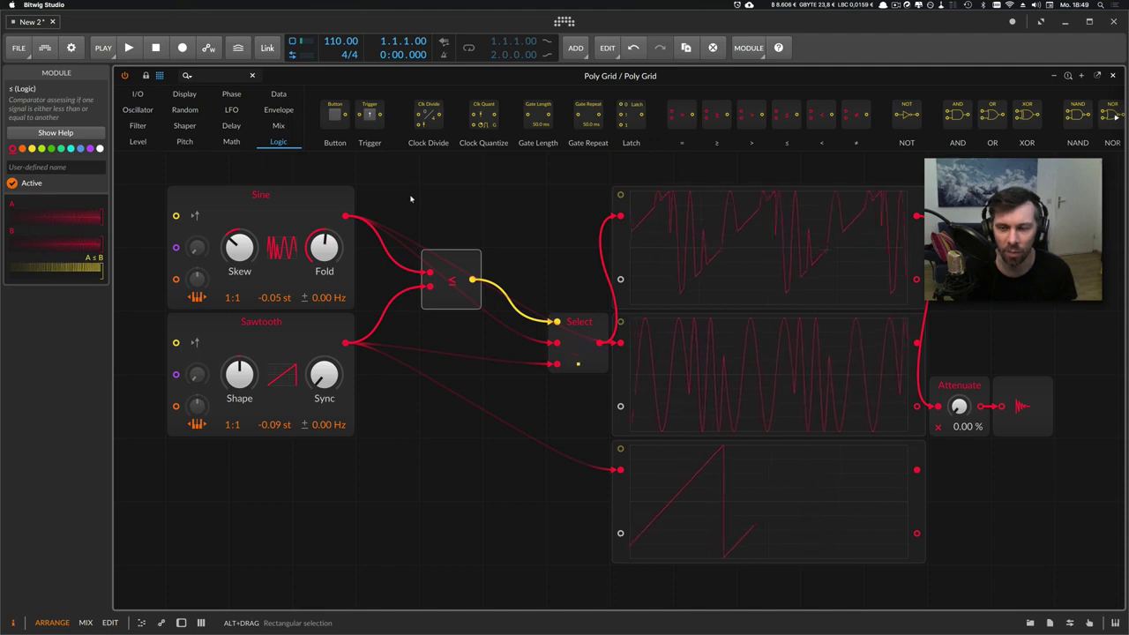